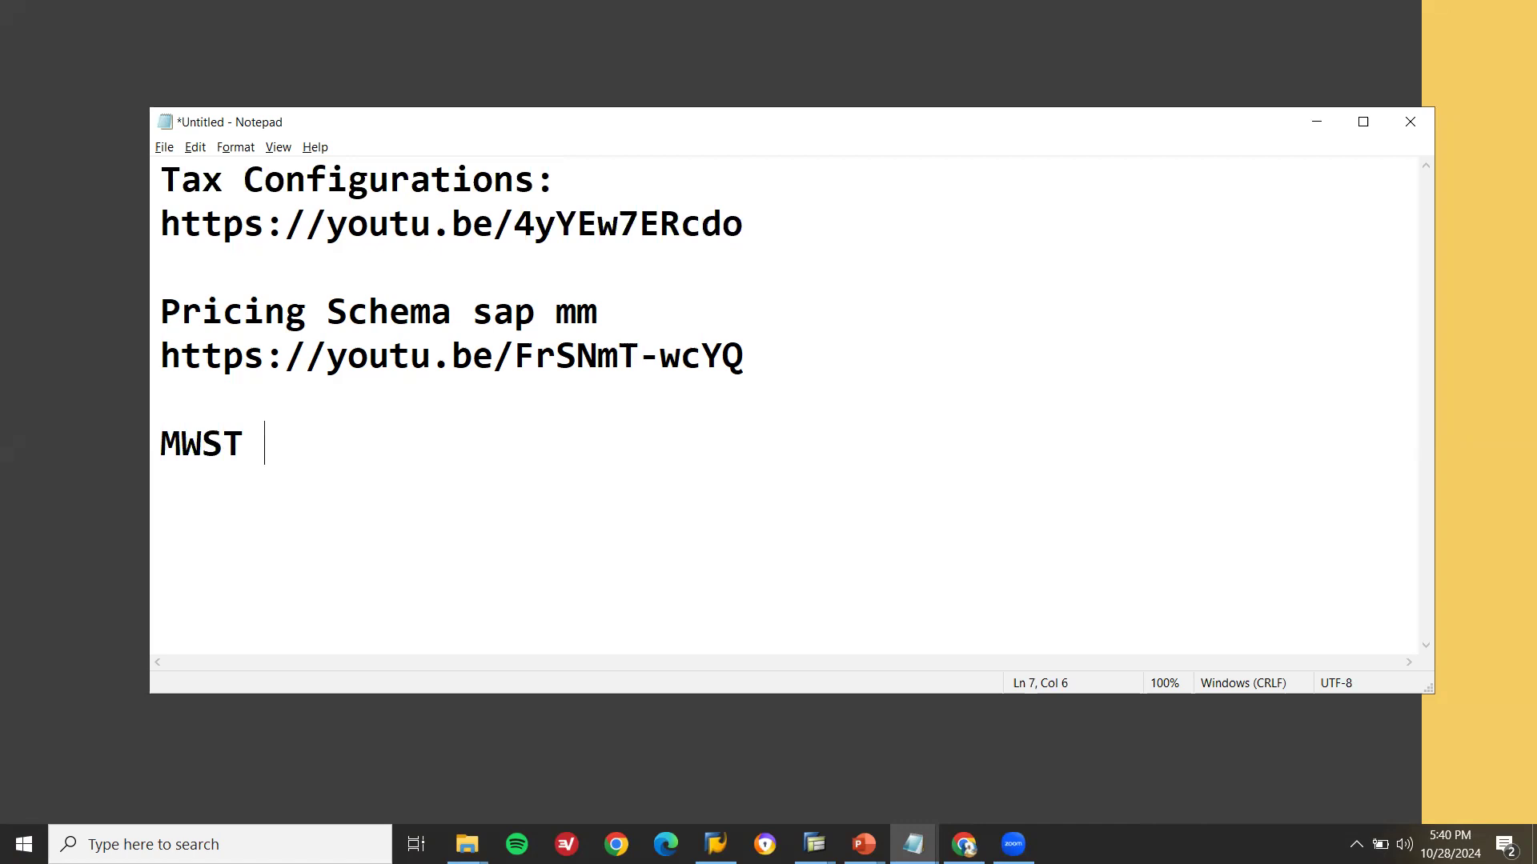
Add the Notepad line 'MWS--> ACCONTING KEY' and start a 'VST --' line below it.
key(Return)
key(Return)
text(MS)
key(BackSpace)
text(WS-->)
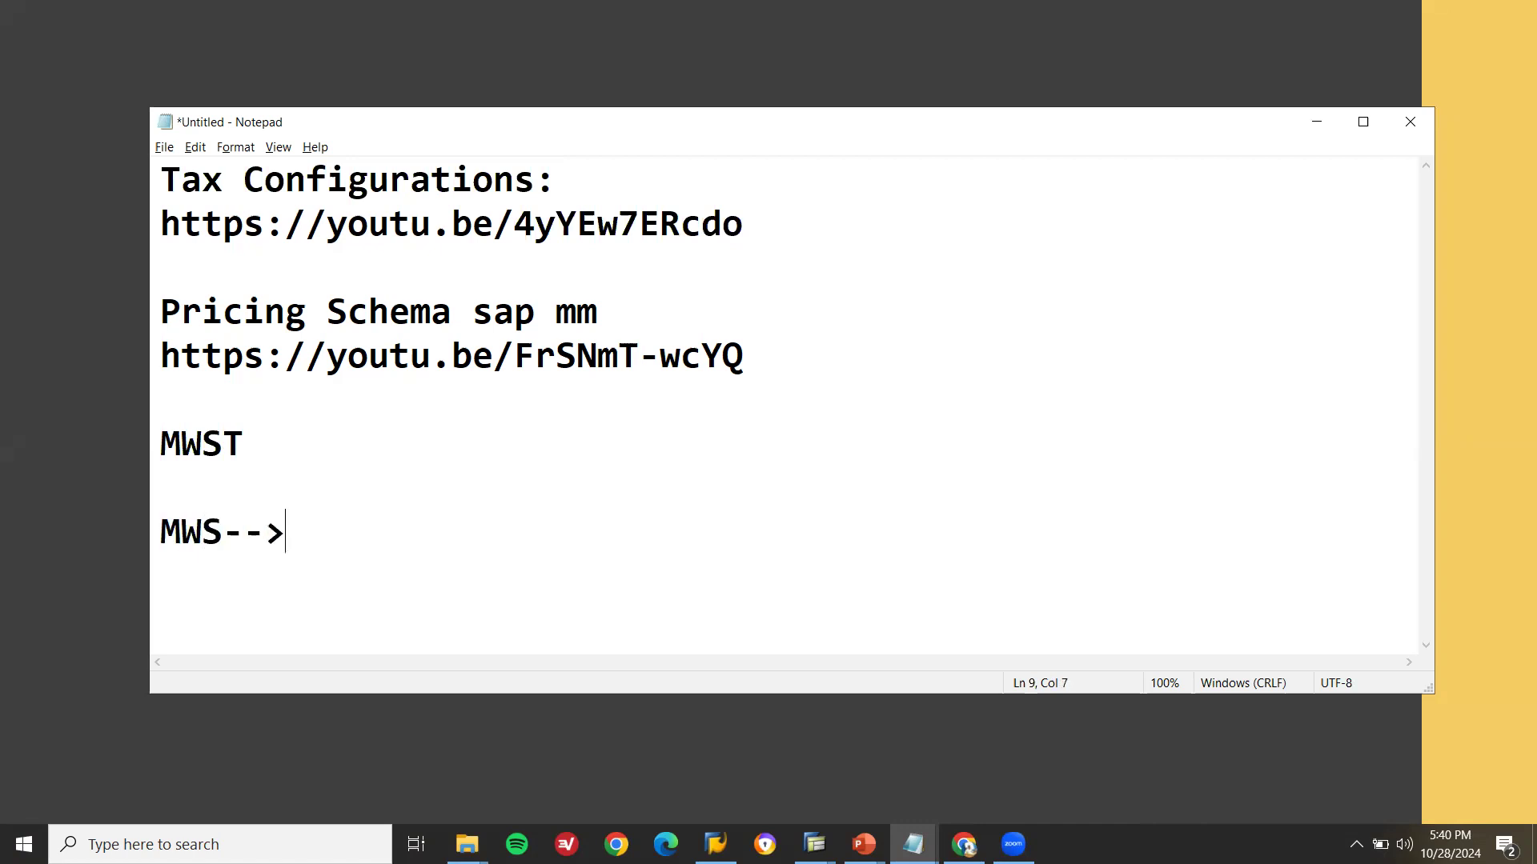
text( ACCONT)
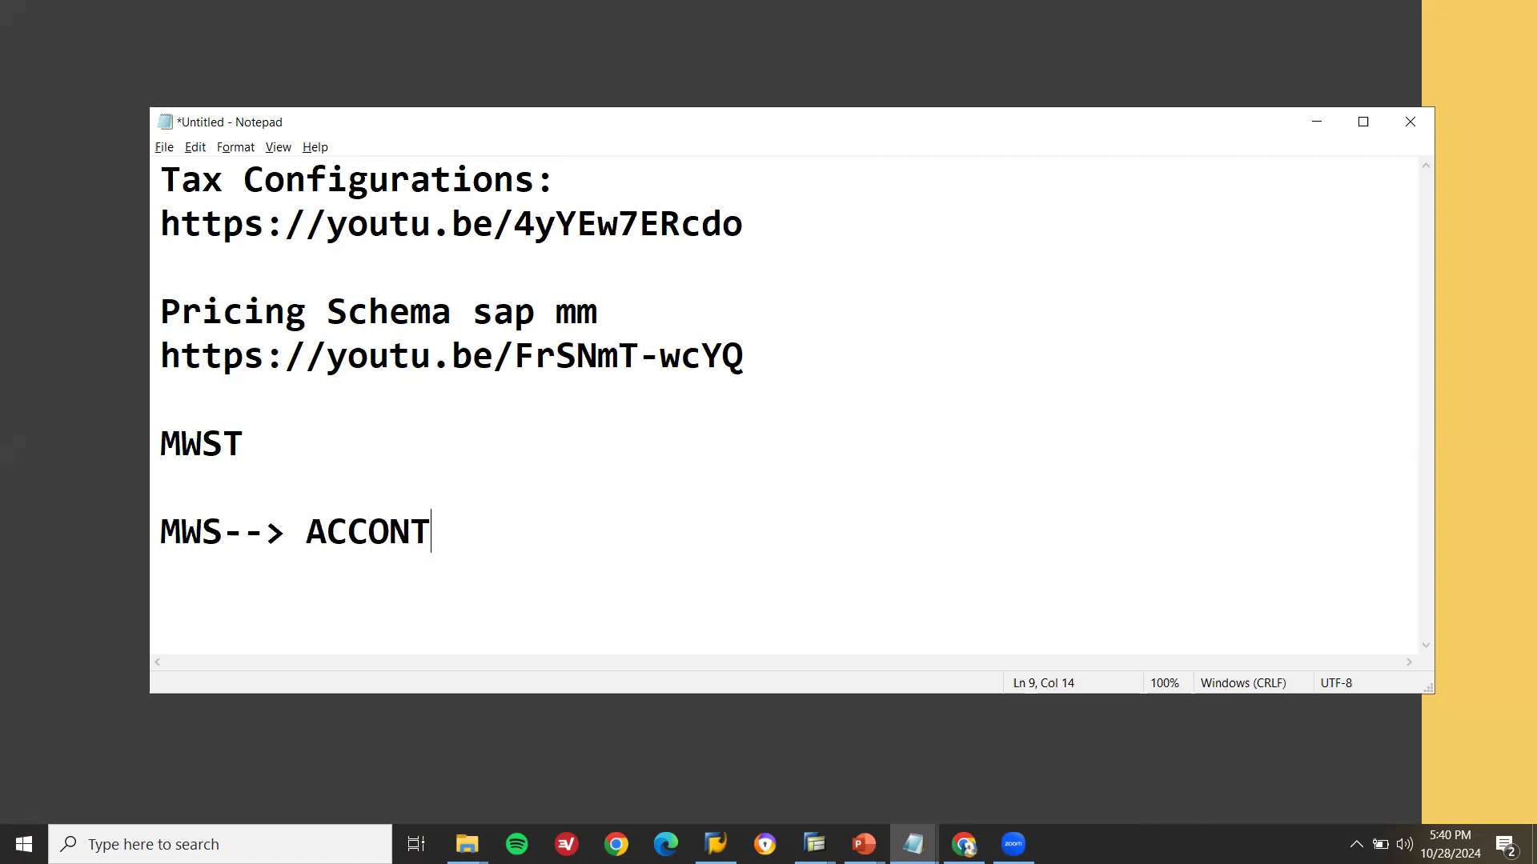
key(BackSpace)
key(BackSpace)
text(NTING KEY)
key(Return)
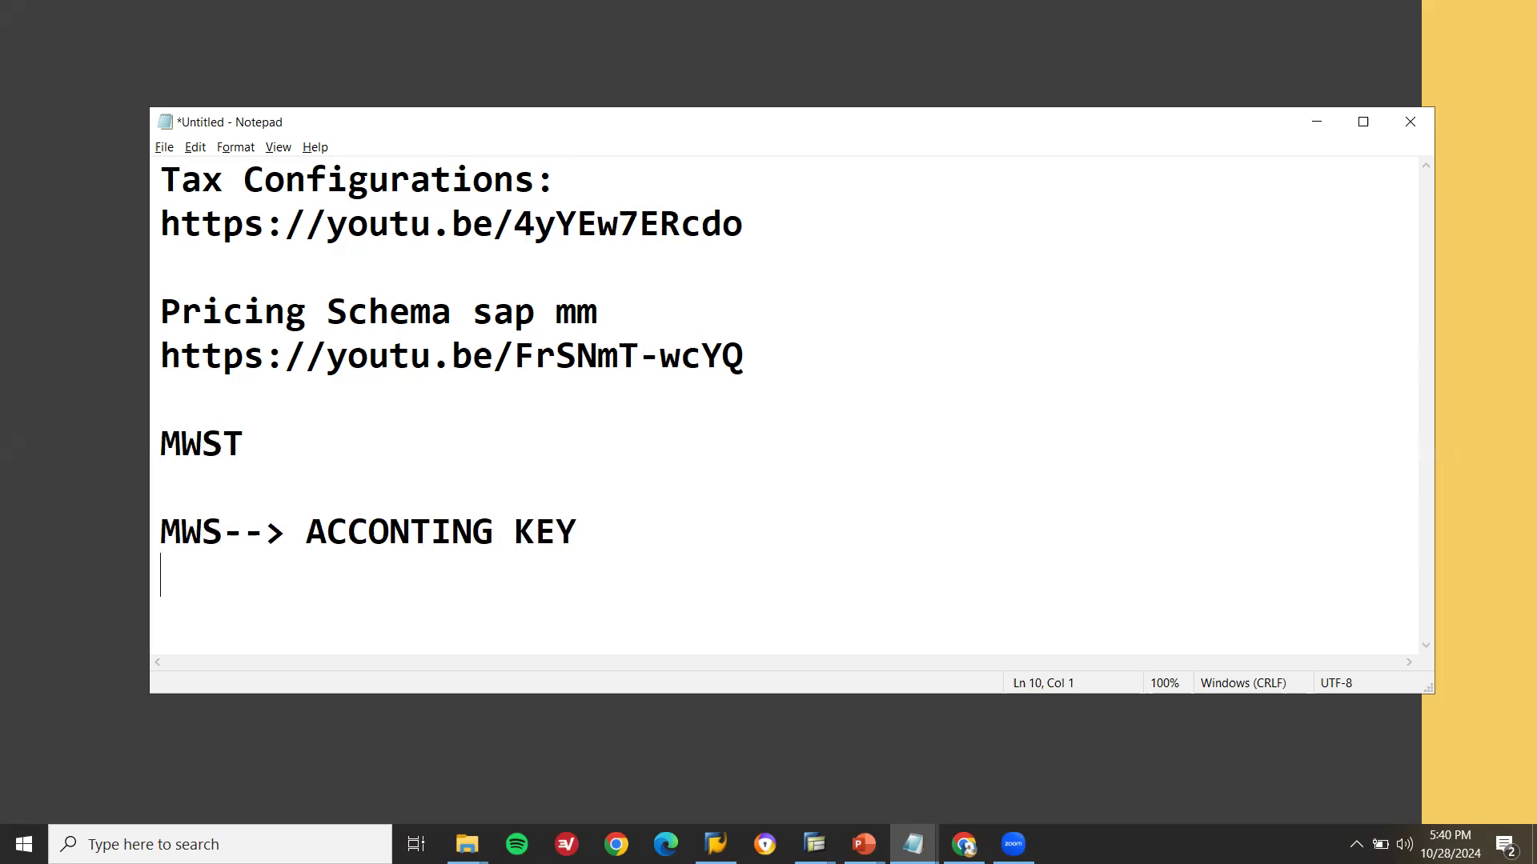
text(VST --)
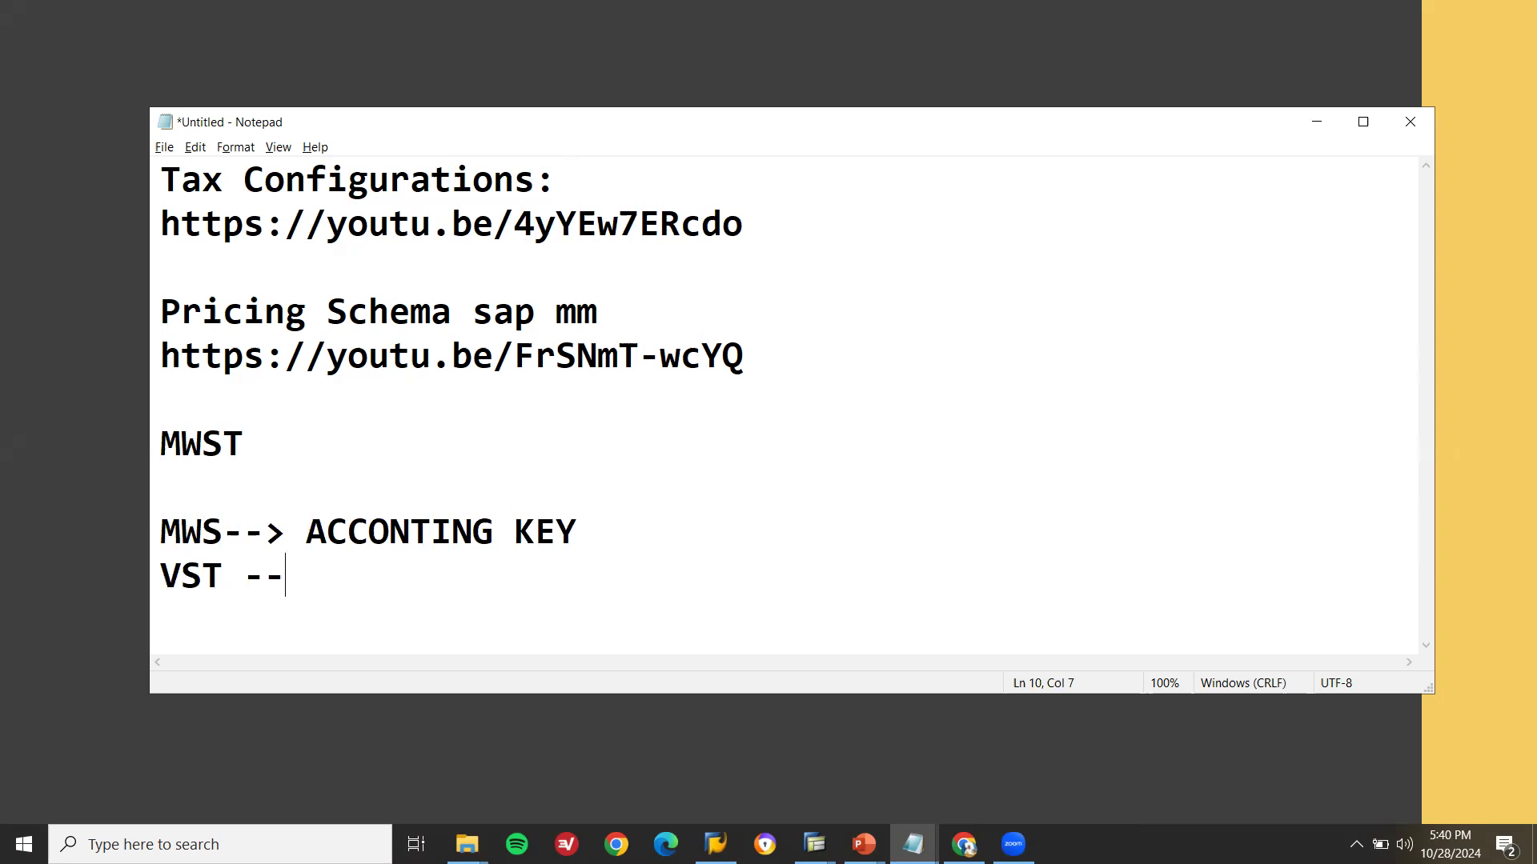
key(alt+Tab)
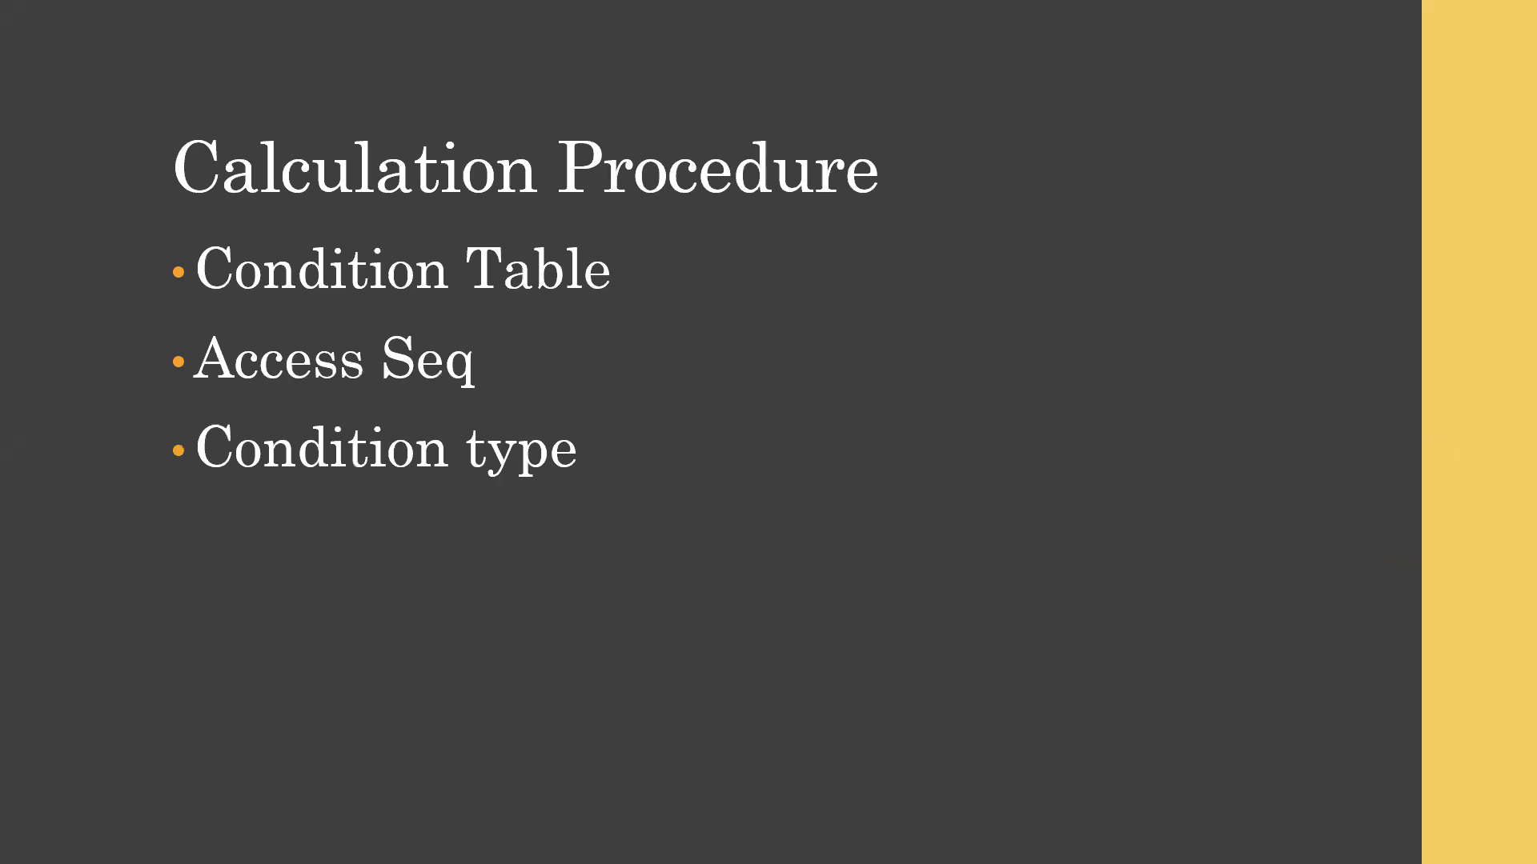
In Notepad, select the Tax Configurations heading together with its link.
key(alt+Tab)
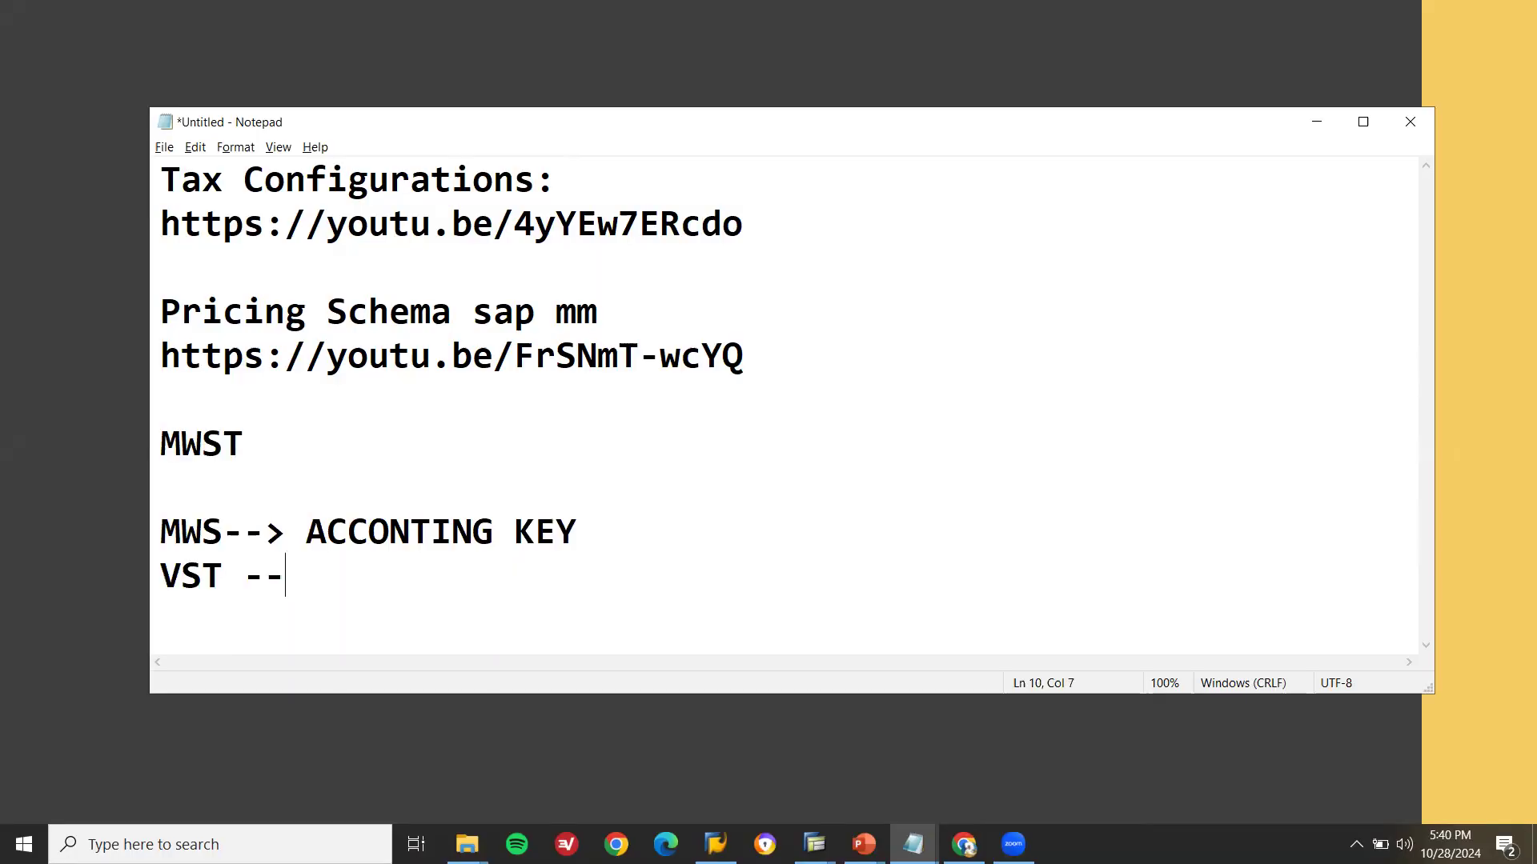
click(297, 224)
key(Home)
key(shift+End)
key(Up)
key(Home)
key(shift+Down)
key(shift+Down)
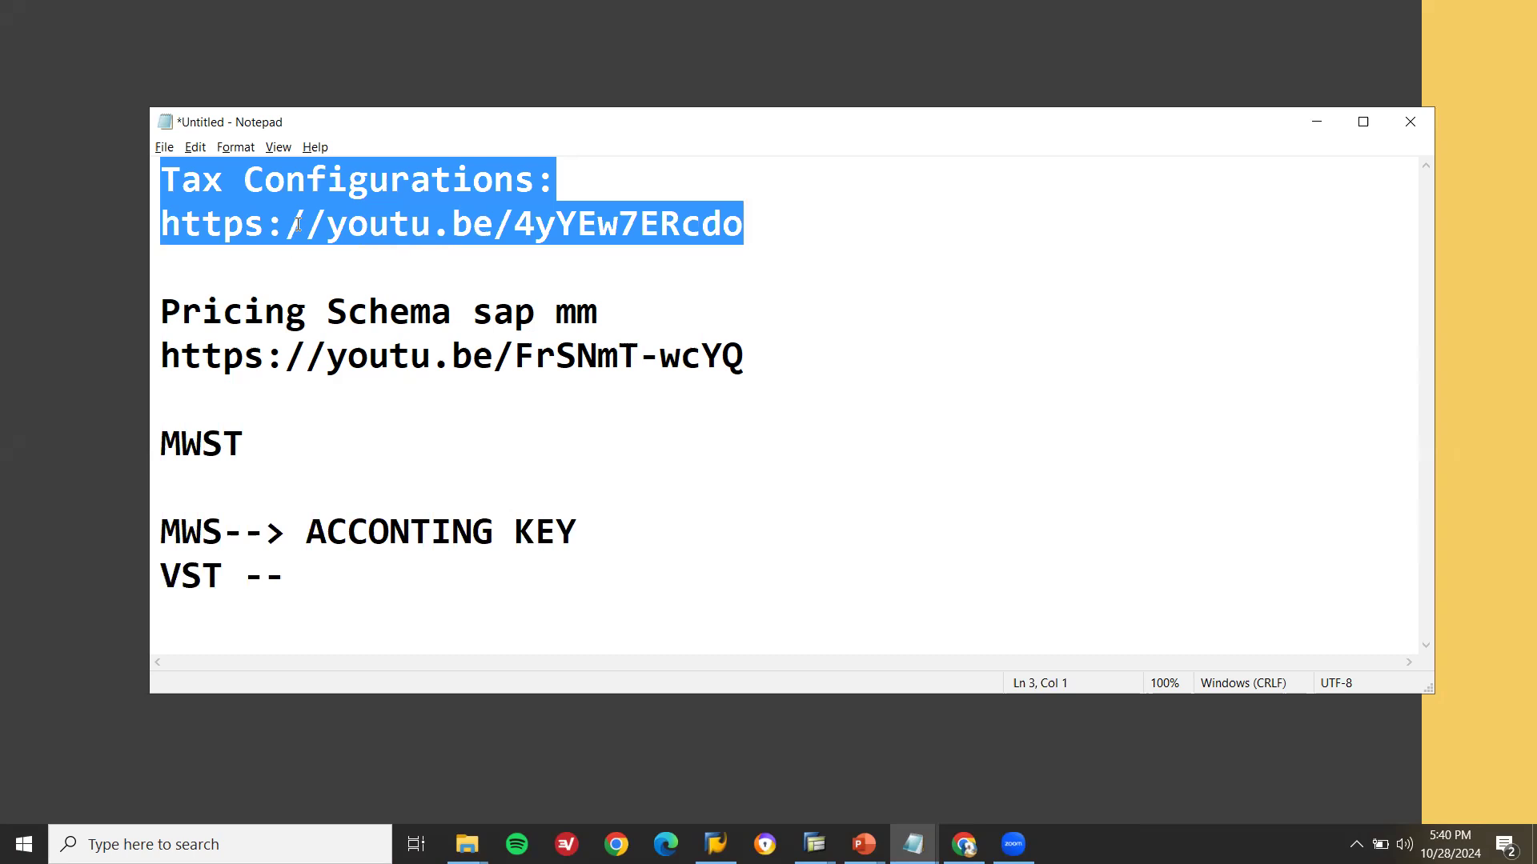
Advance the slideshow to the Account Key slide (VST, MWS), then bring up SAP Easy Access.
key(alt+Tab)
key(Right)
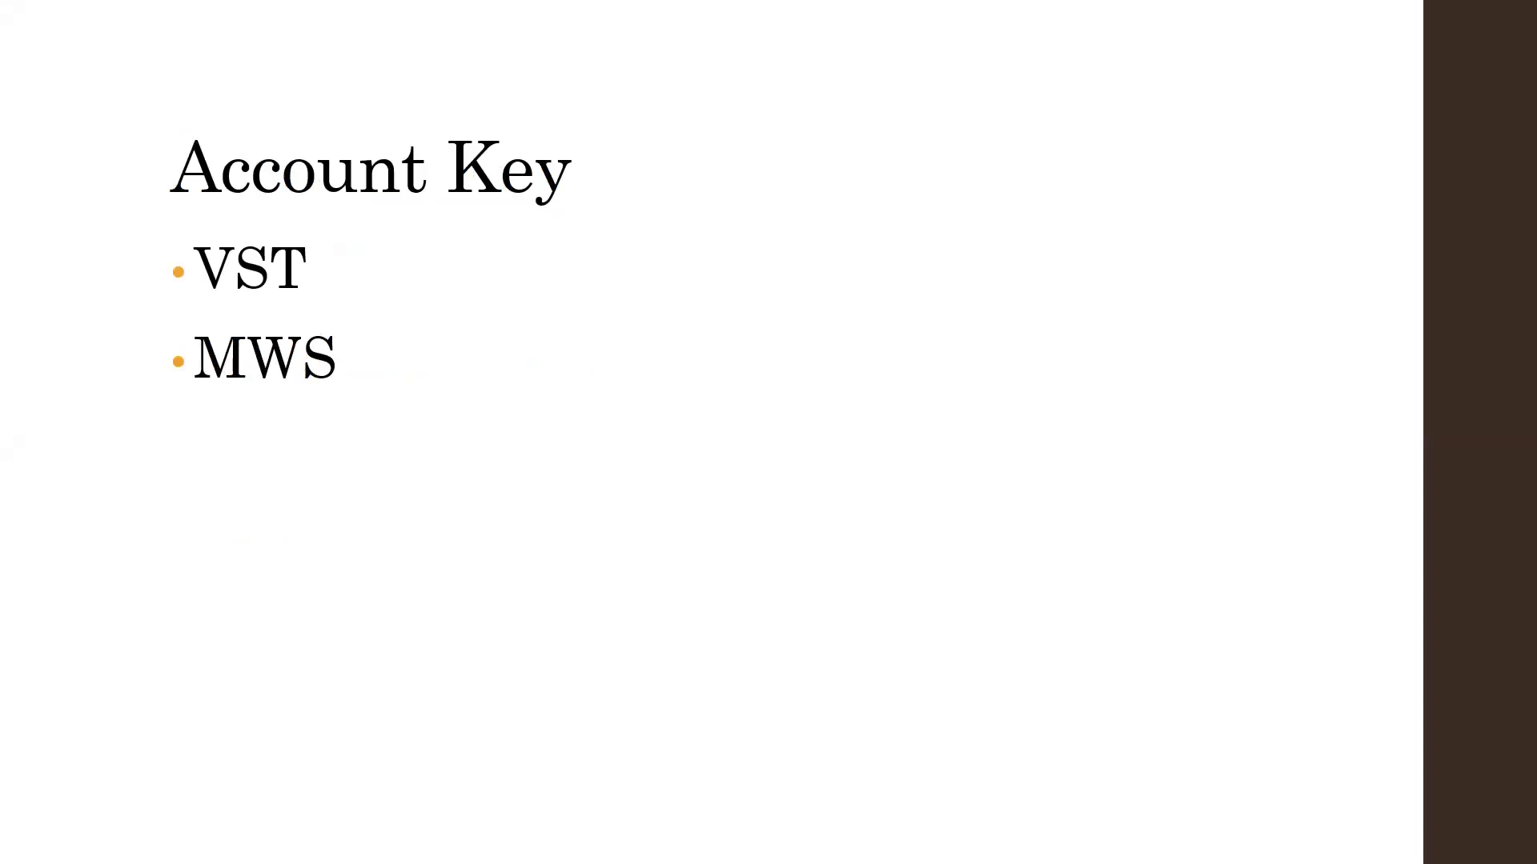
key(alt+Tab)
key(alt+Tab)
key(alt+Tab)
key(alt+Tab)
key(alt+Tab)
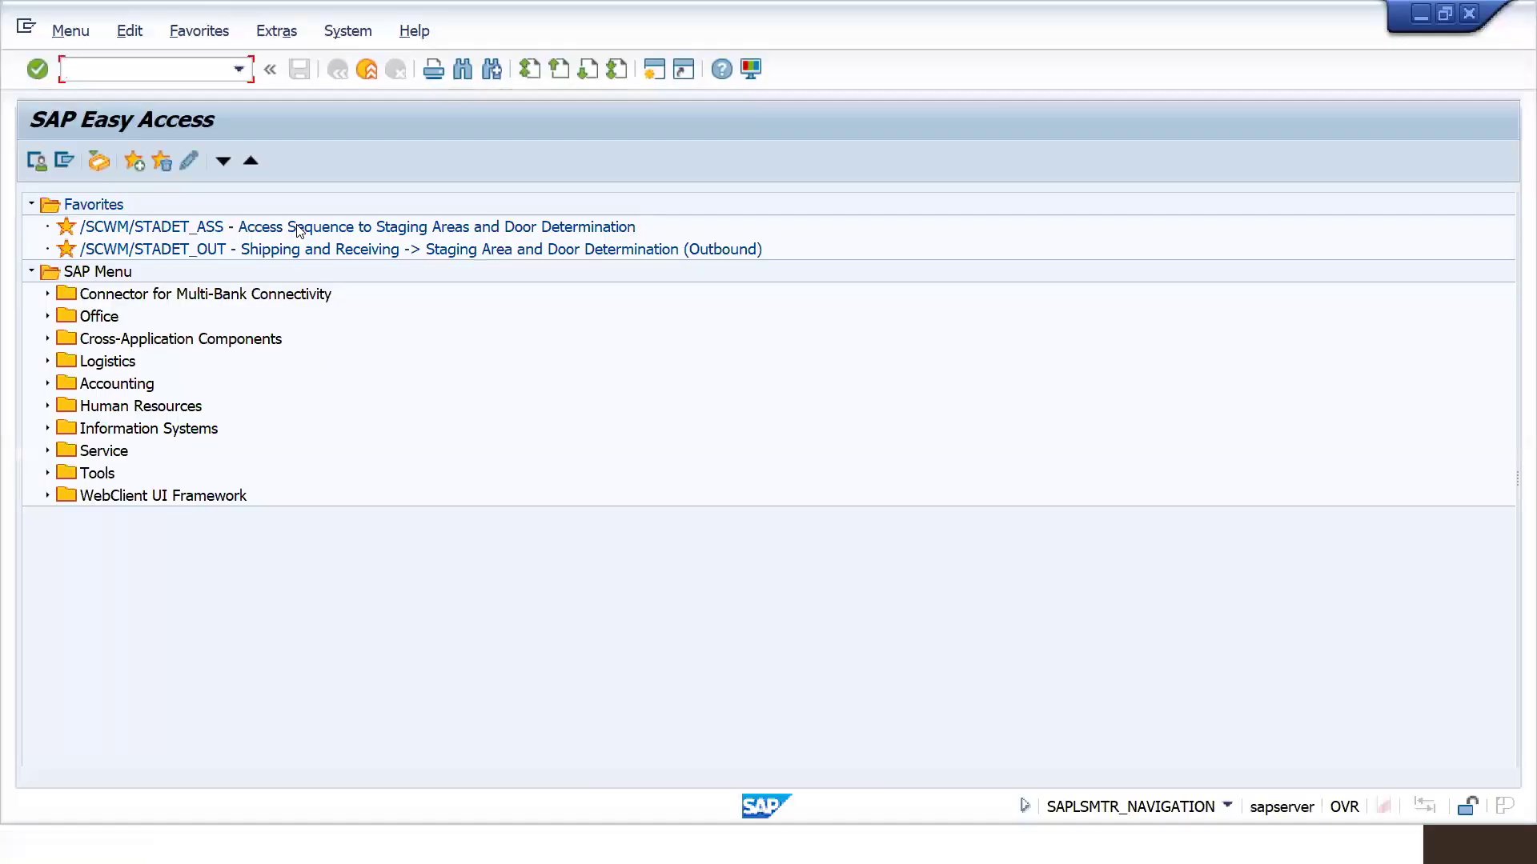
Run SPRO and open the SAP Reference IMG.
text(SPRO)
key(Return)
click(122, 163)
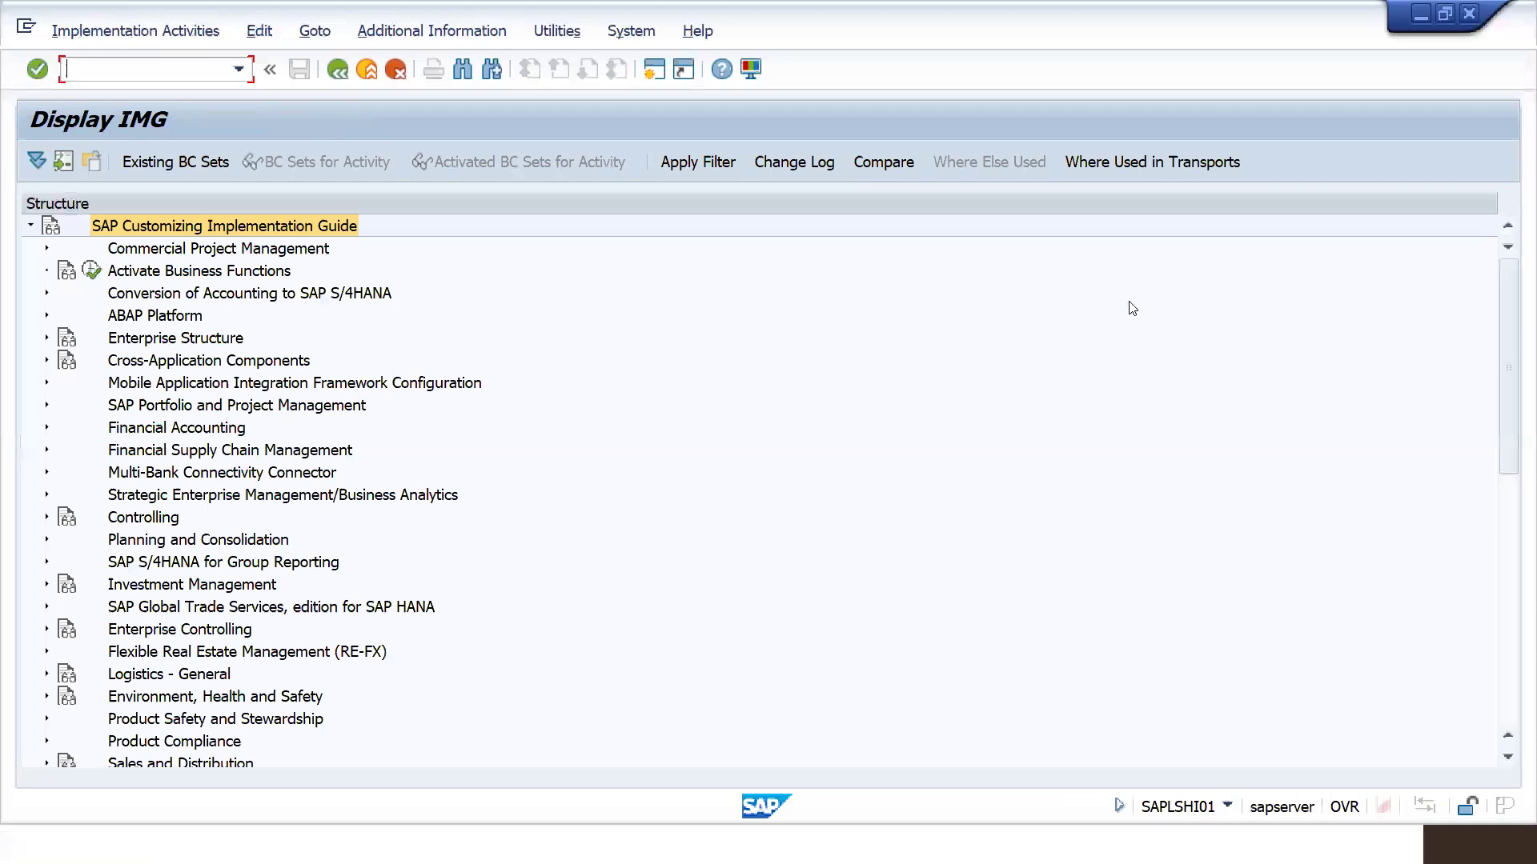
Expand Financial Accounting > Global Settings > Tax on Sales/Purchases > Calculation > Basic Settings.
scroll(1513, 373, down, 1)
scroll(1513, 374, down, 3)
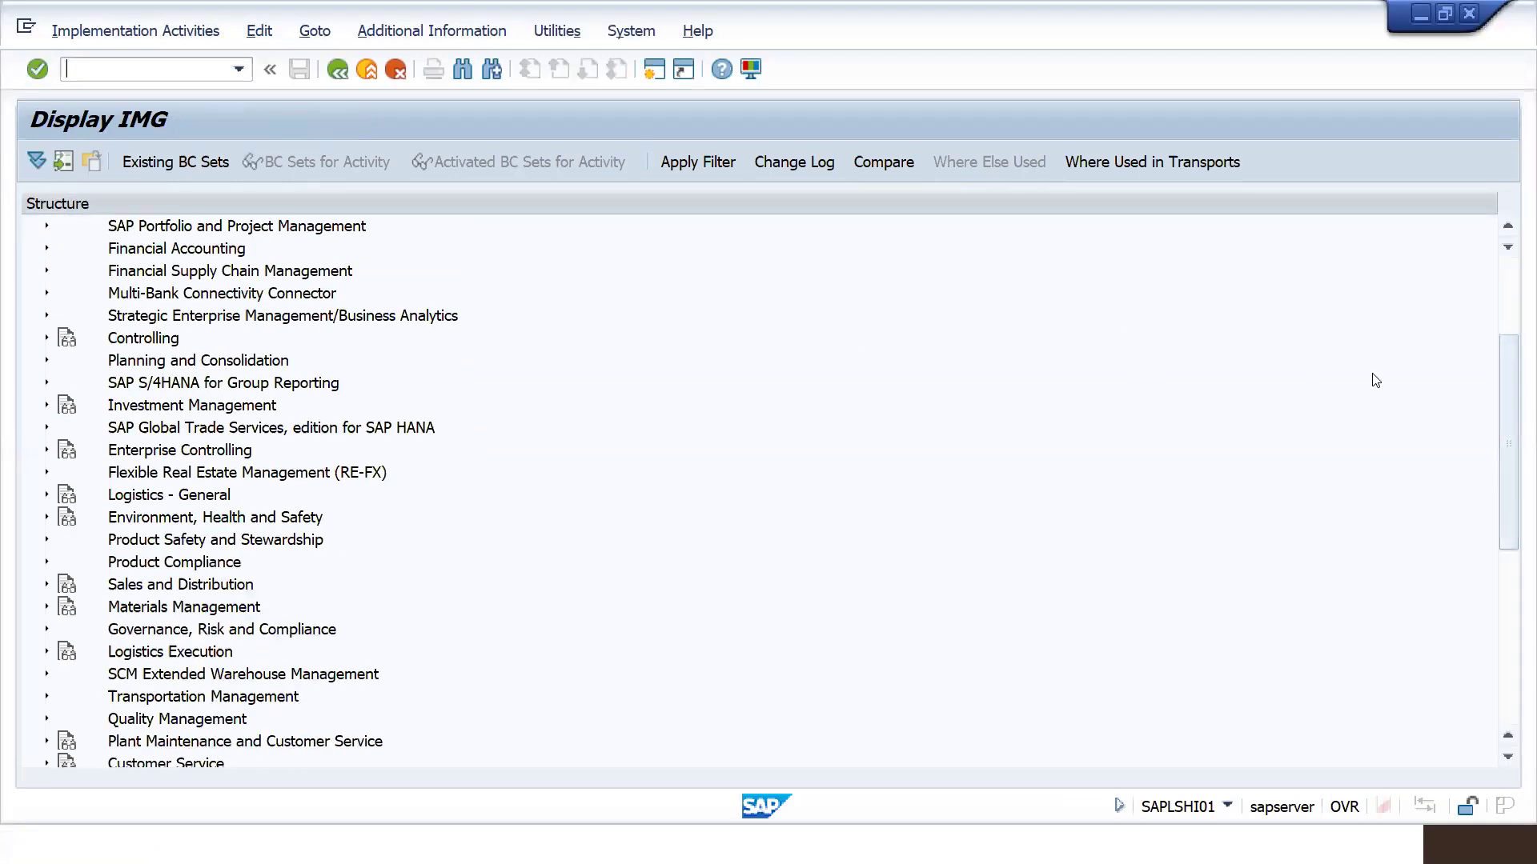
click(47, 249)
click(63, 271)
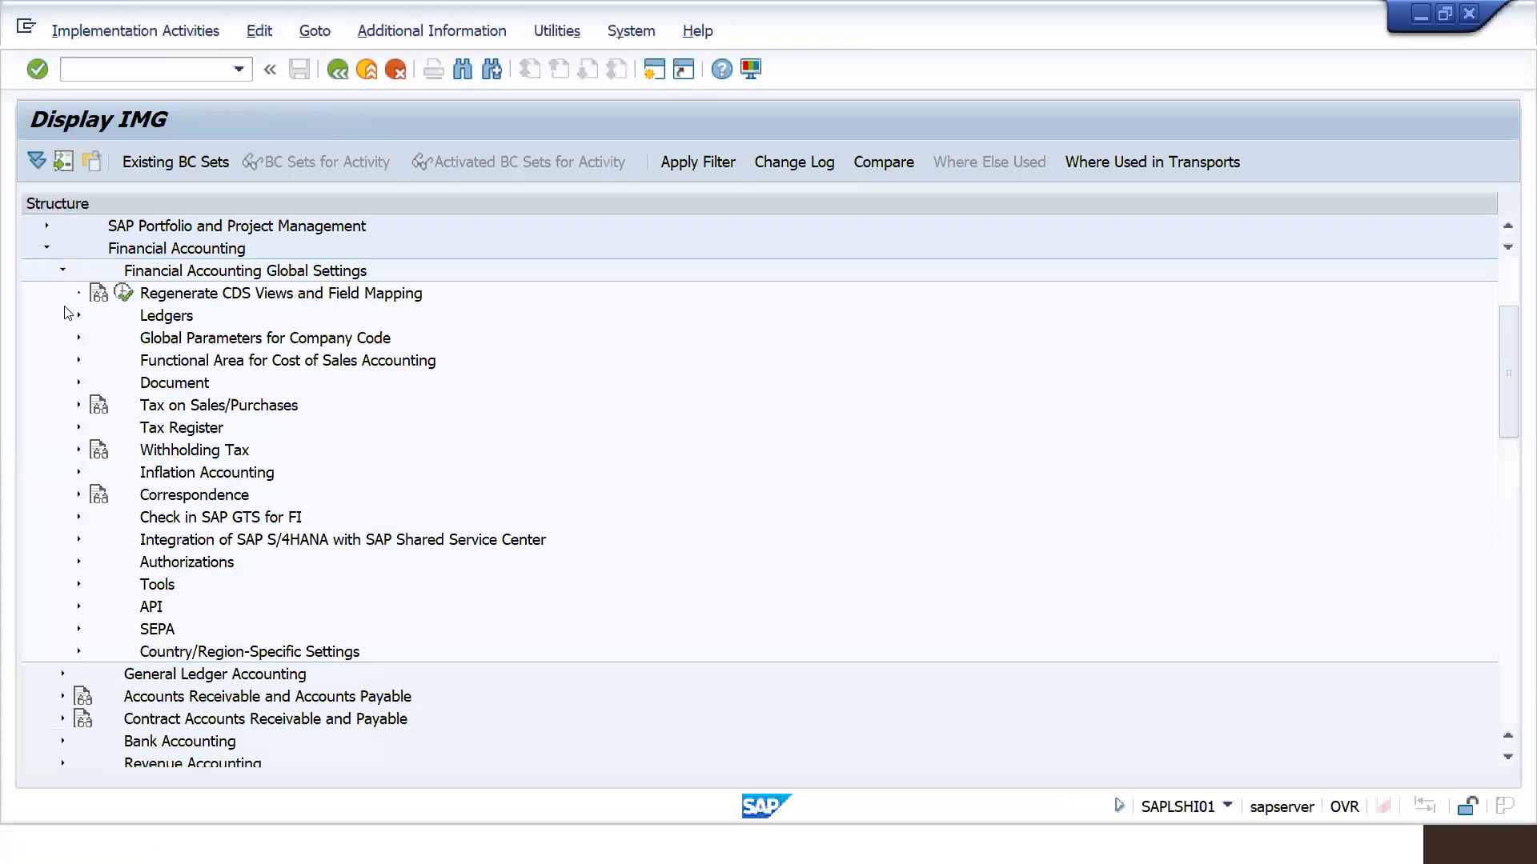
click(80, 406)
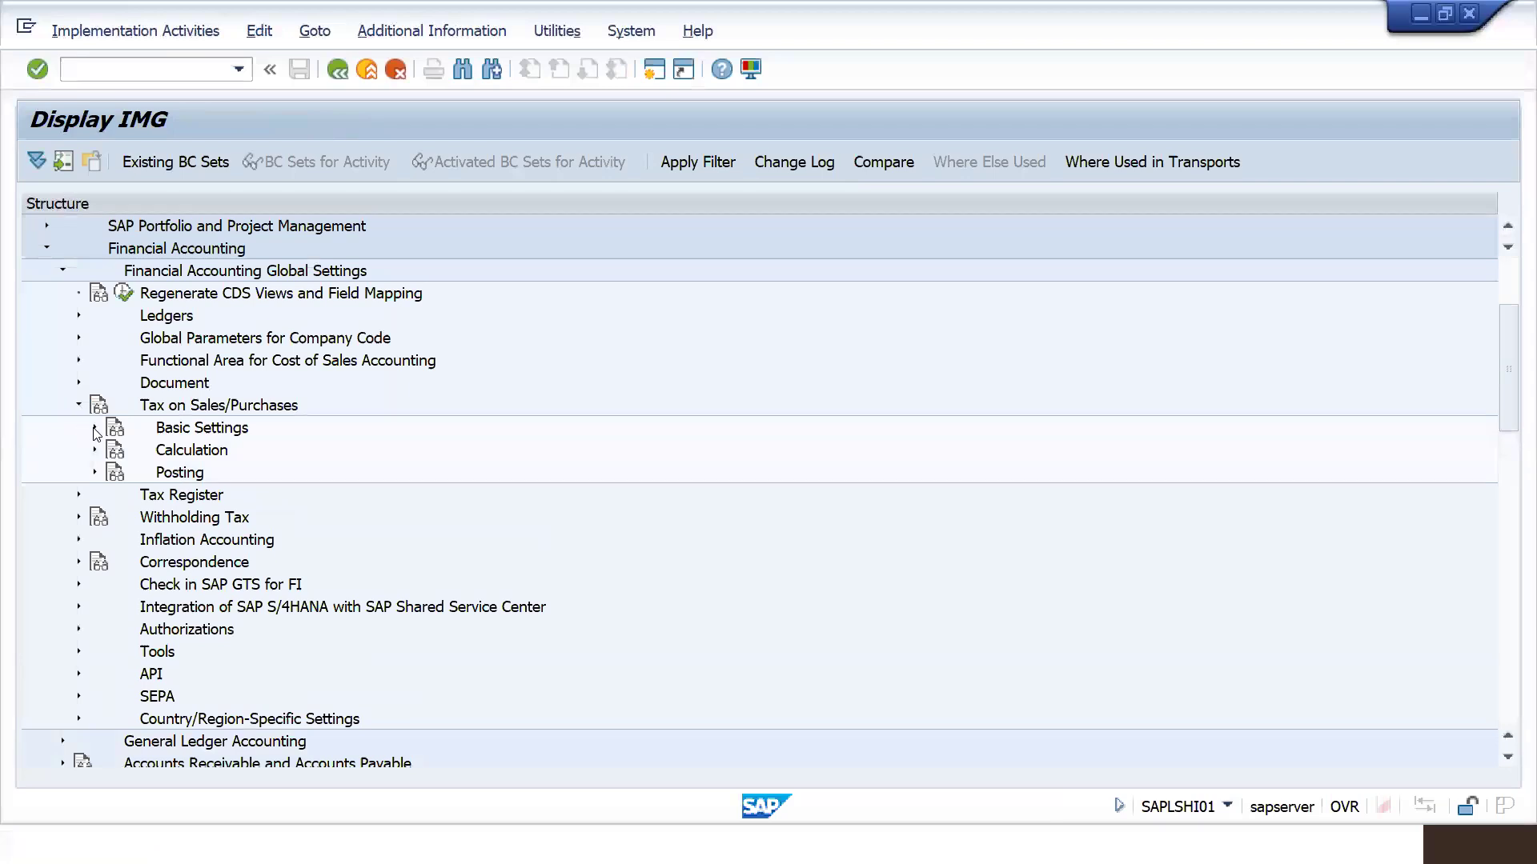
click(95, 473)
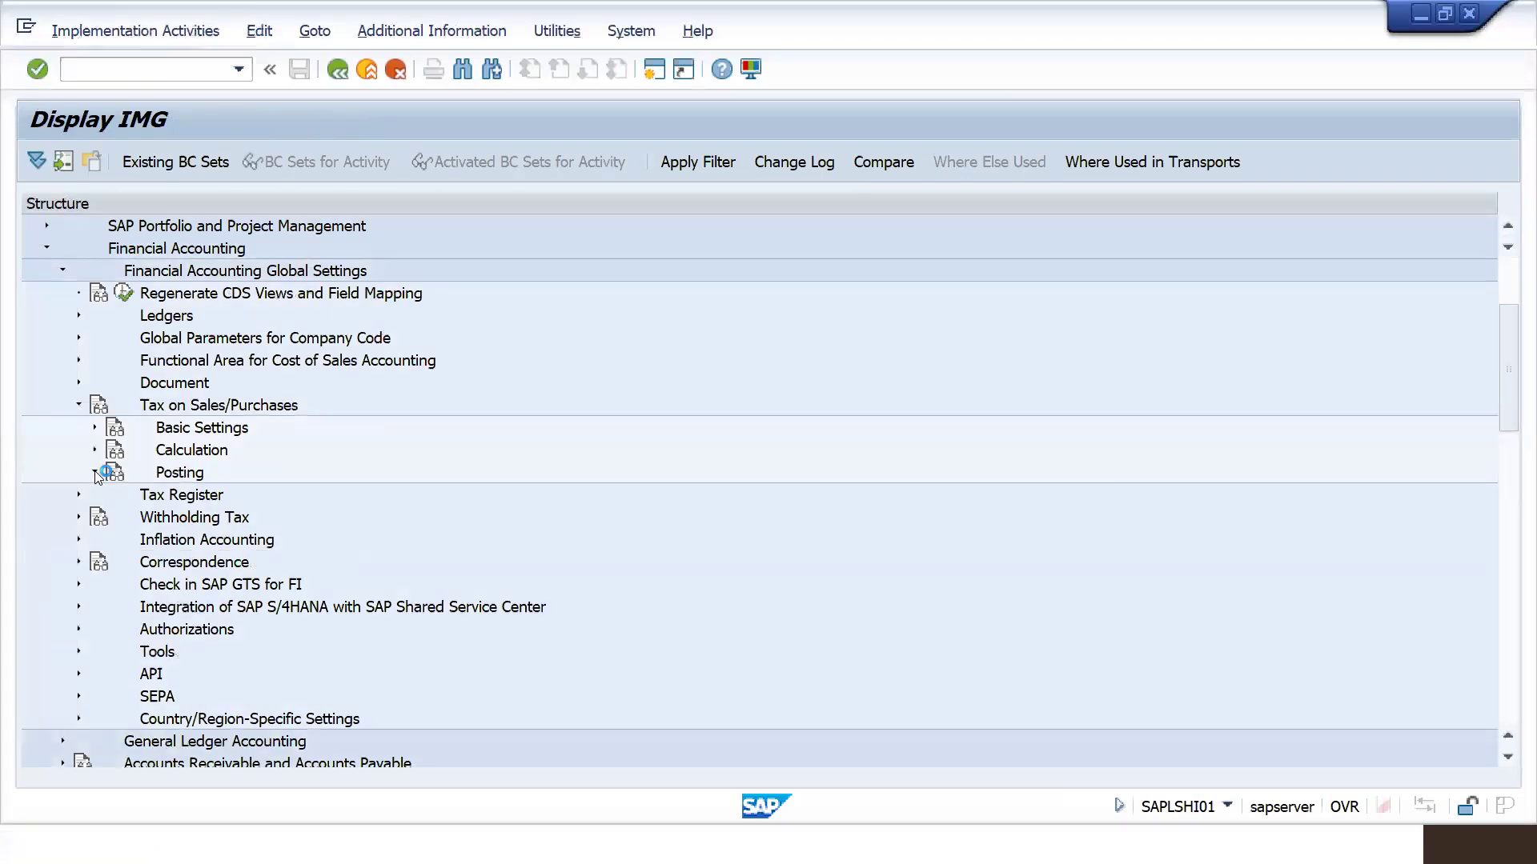
click(96, 473)
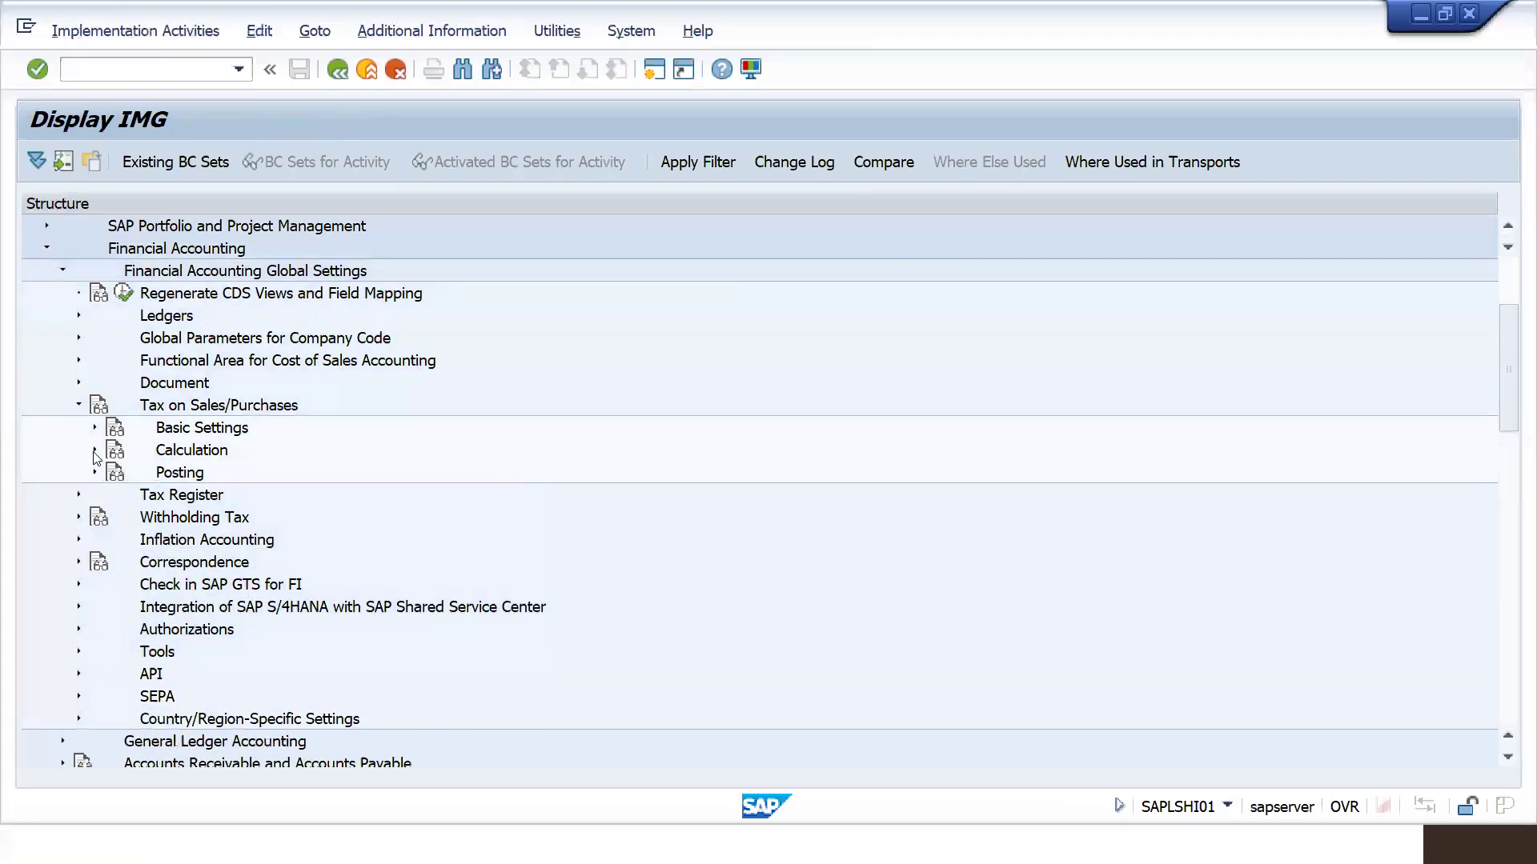
click(94, 452)
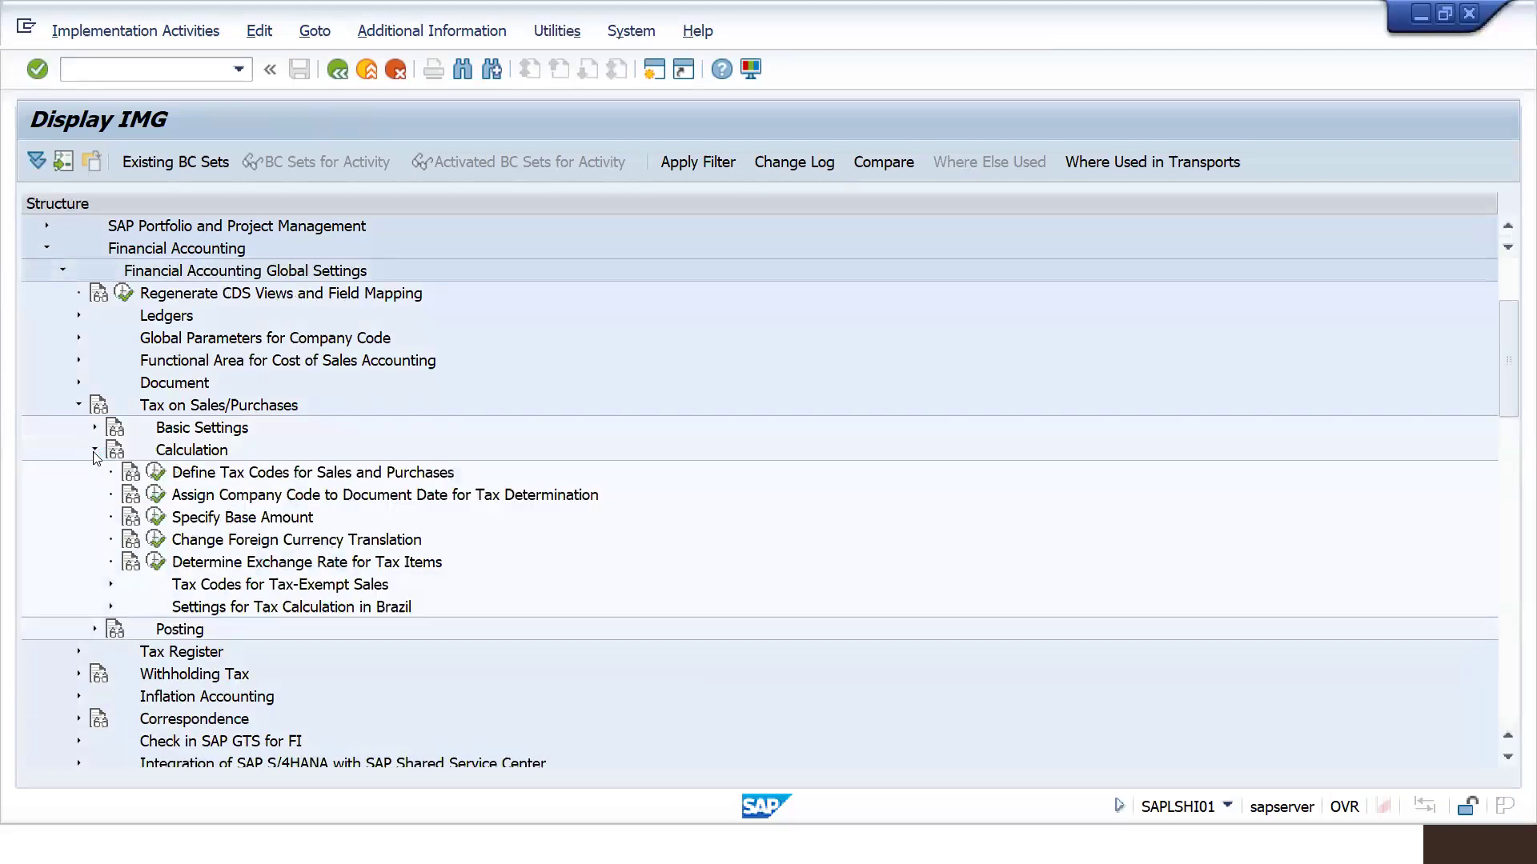
click(95, 429)
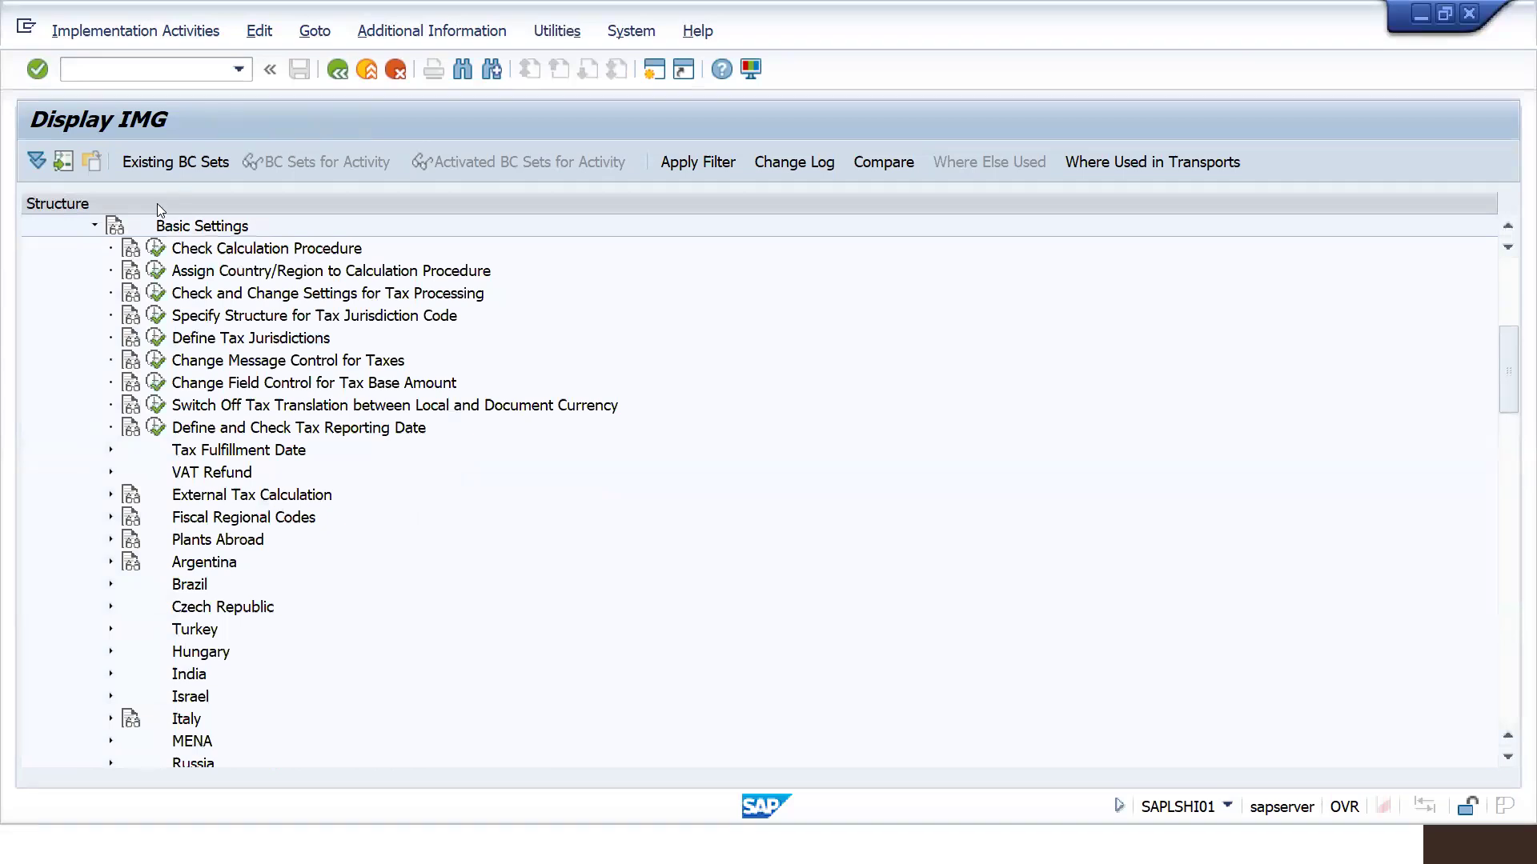
Run Check Calculation Procedure and open the Define Procedures activity.
click(155, 248)
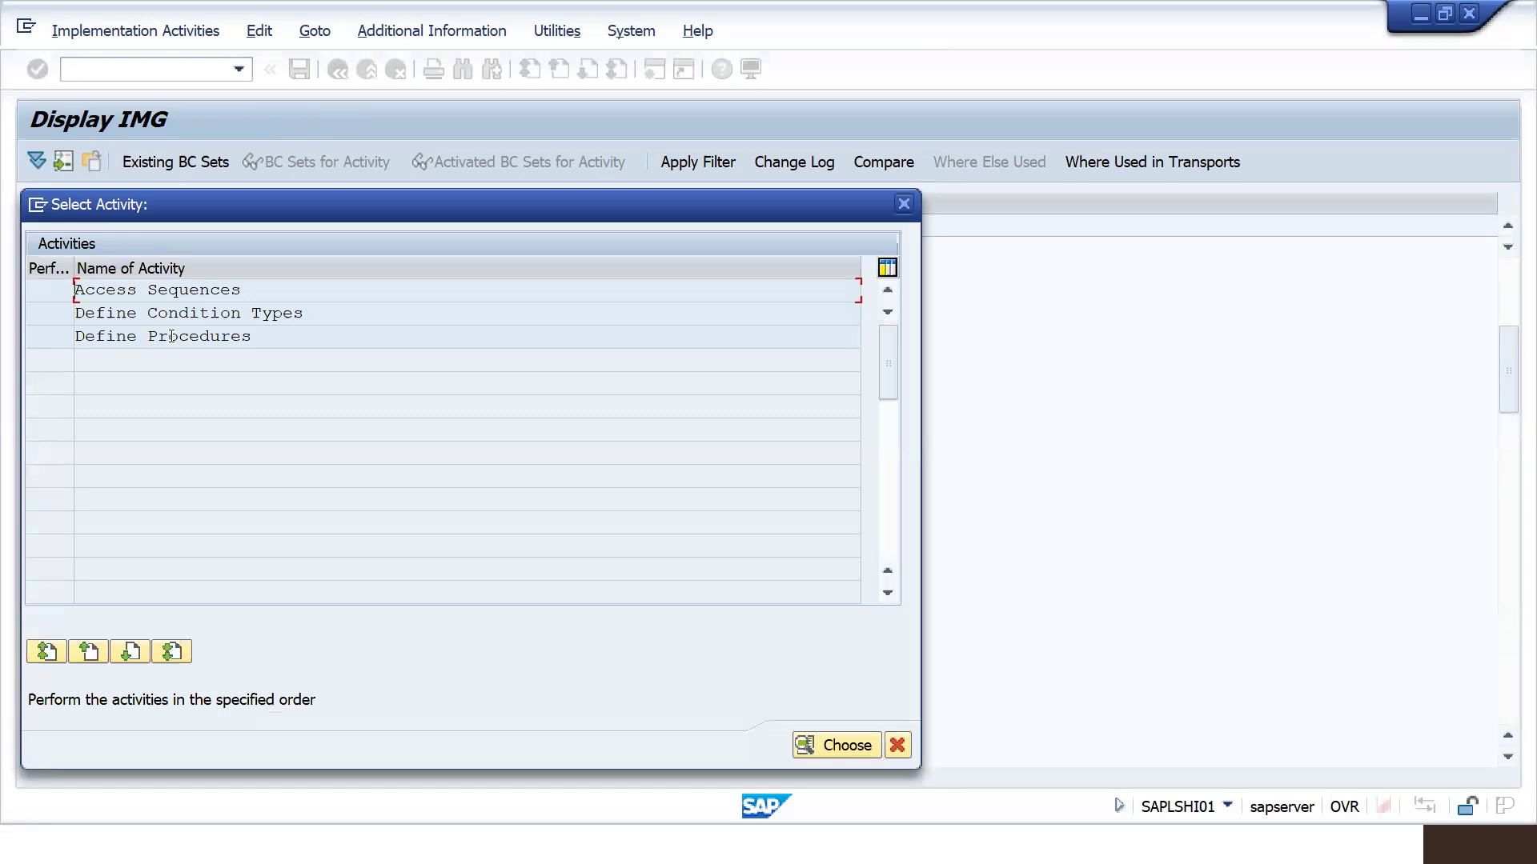
drag(242, 292, 59, 285)
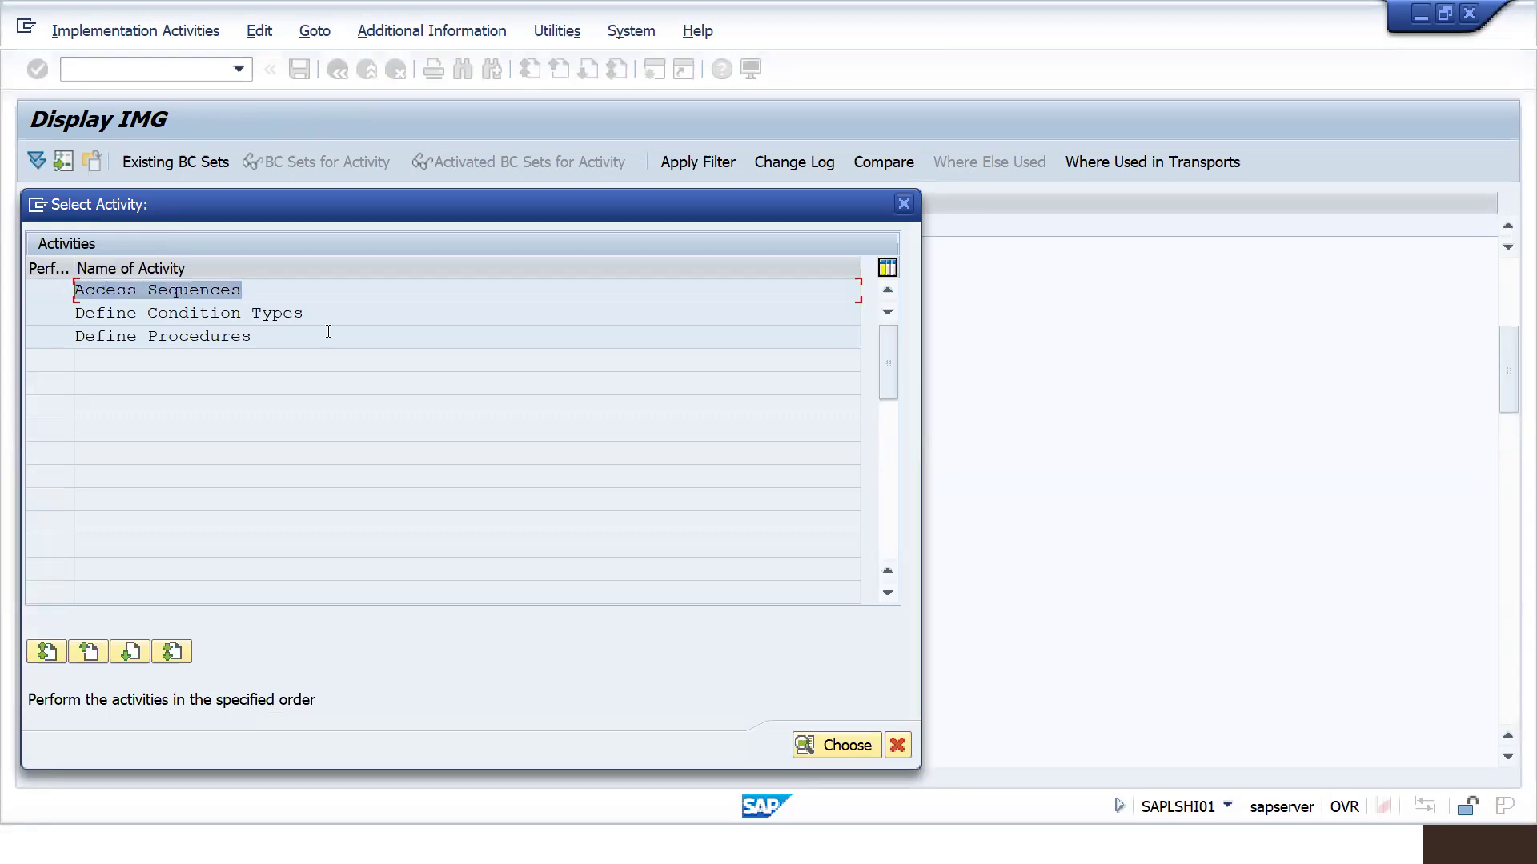
drag(329, 314, 74, 313)
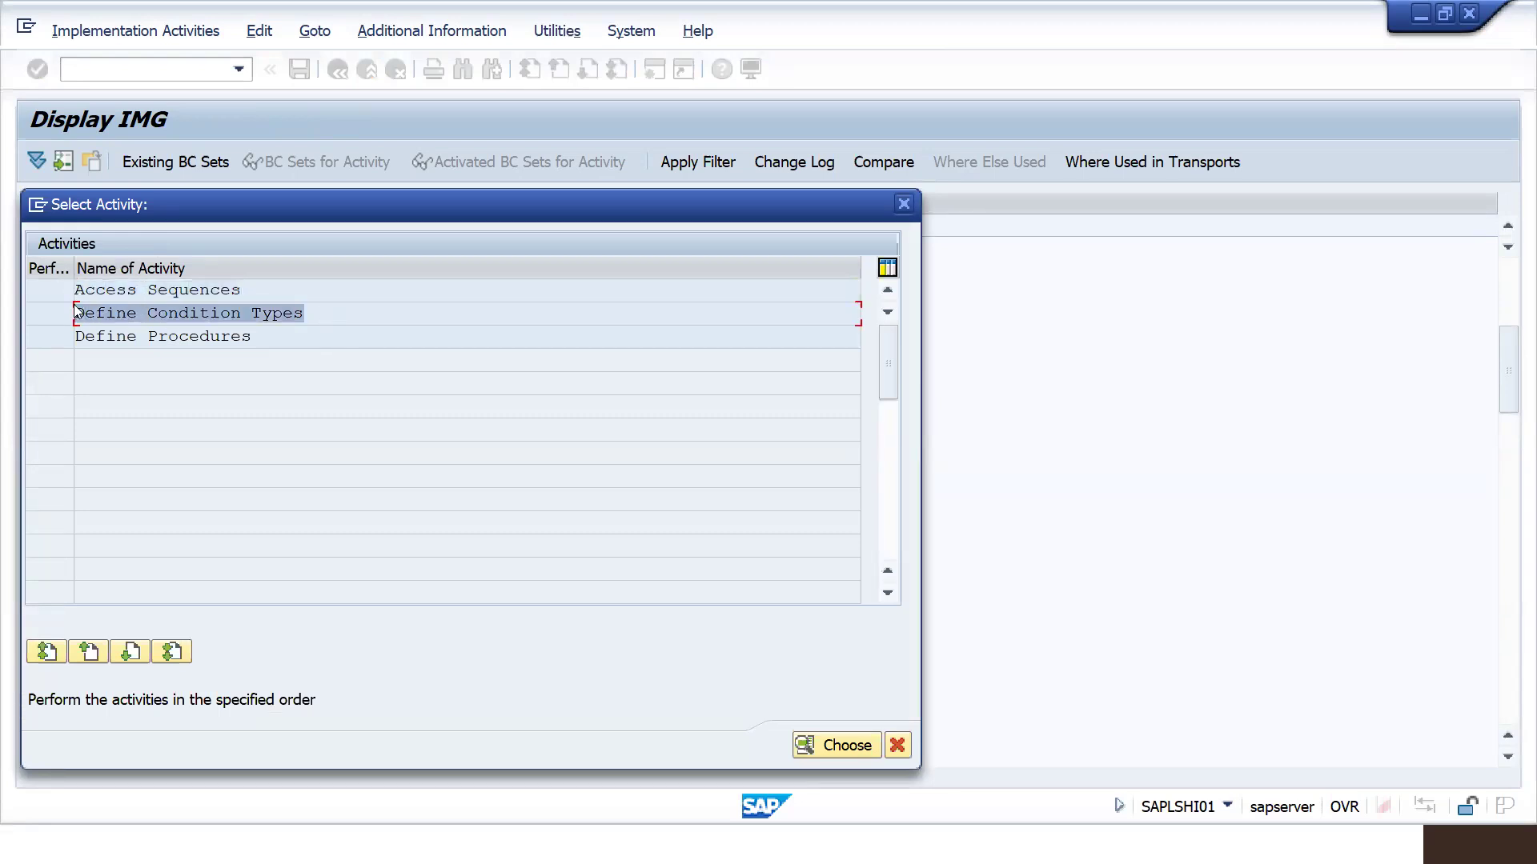
click(261, 338)
drag(261, 337, 74, 335)
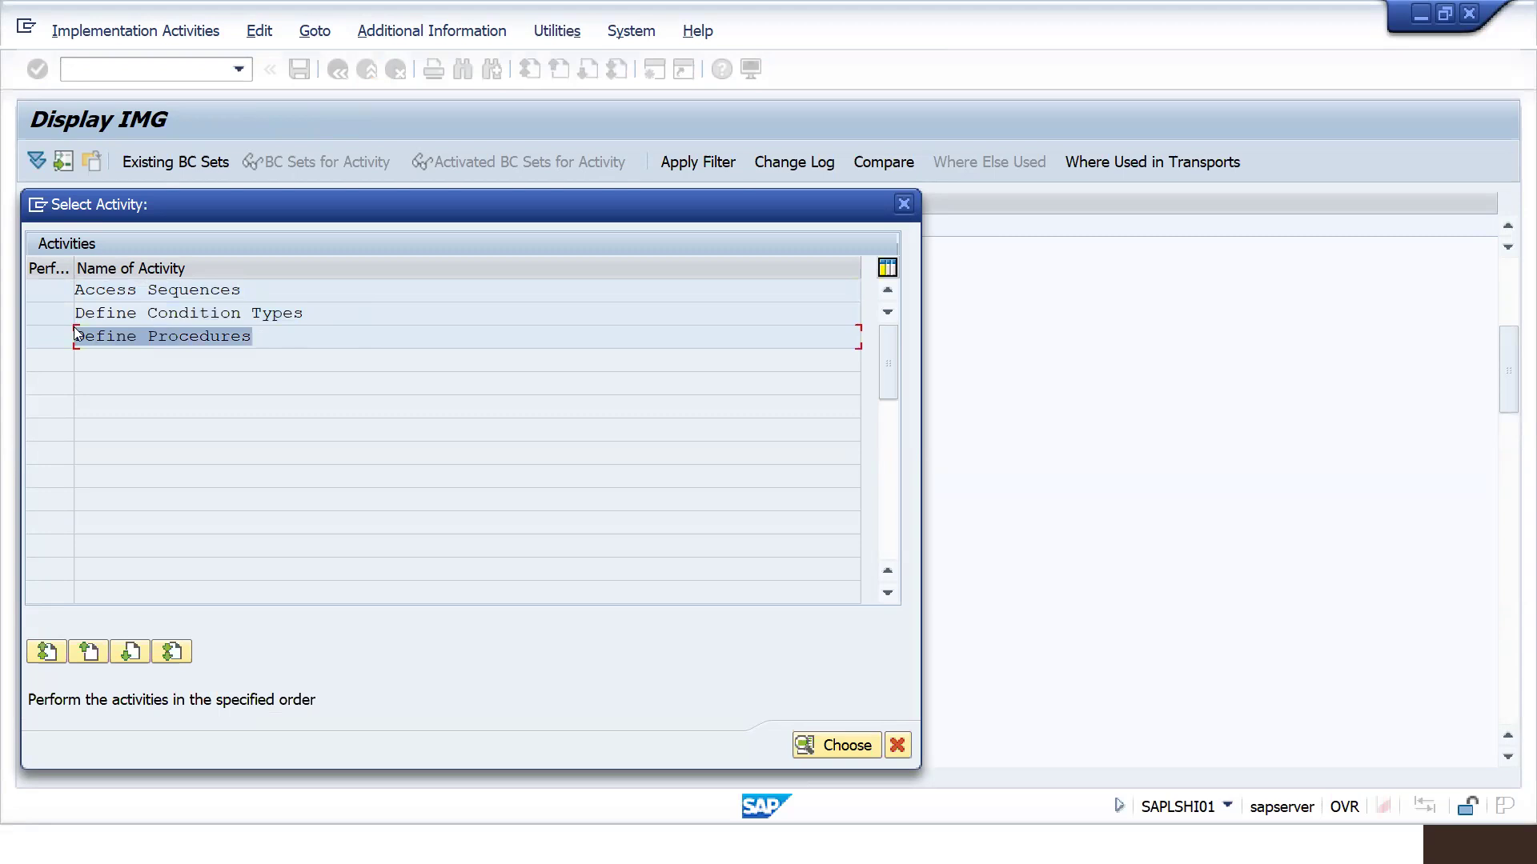
double_click(128, 334)
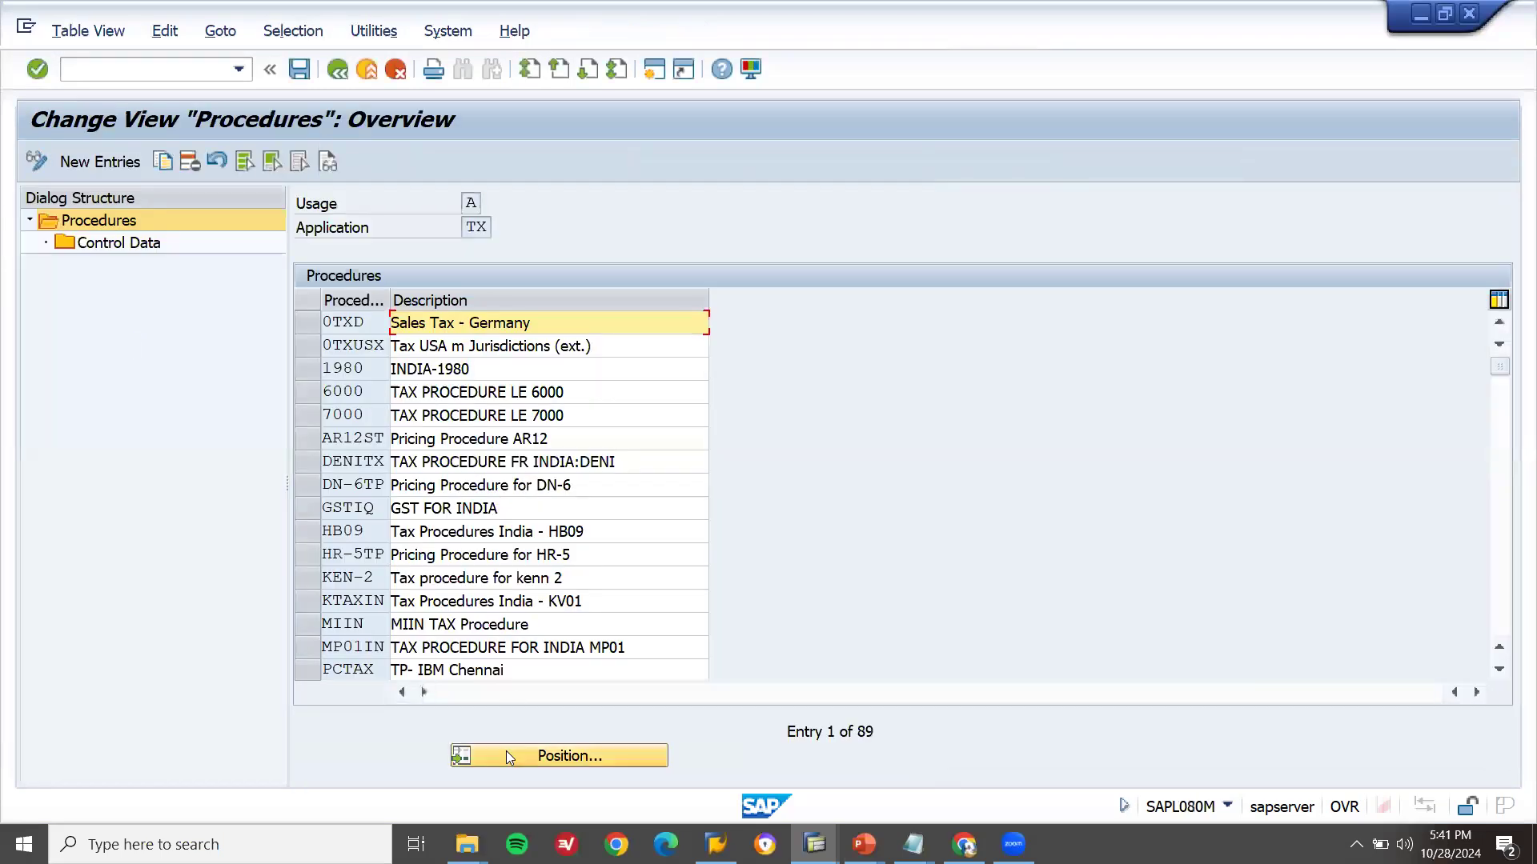
Locate procedure TAXD via Position and open its Control Data.
click(506, 755)
text(TAX)
key(Down)
key(Return)
key(Return)
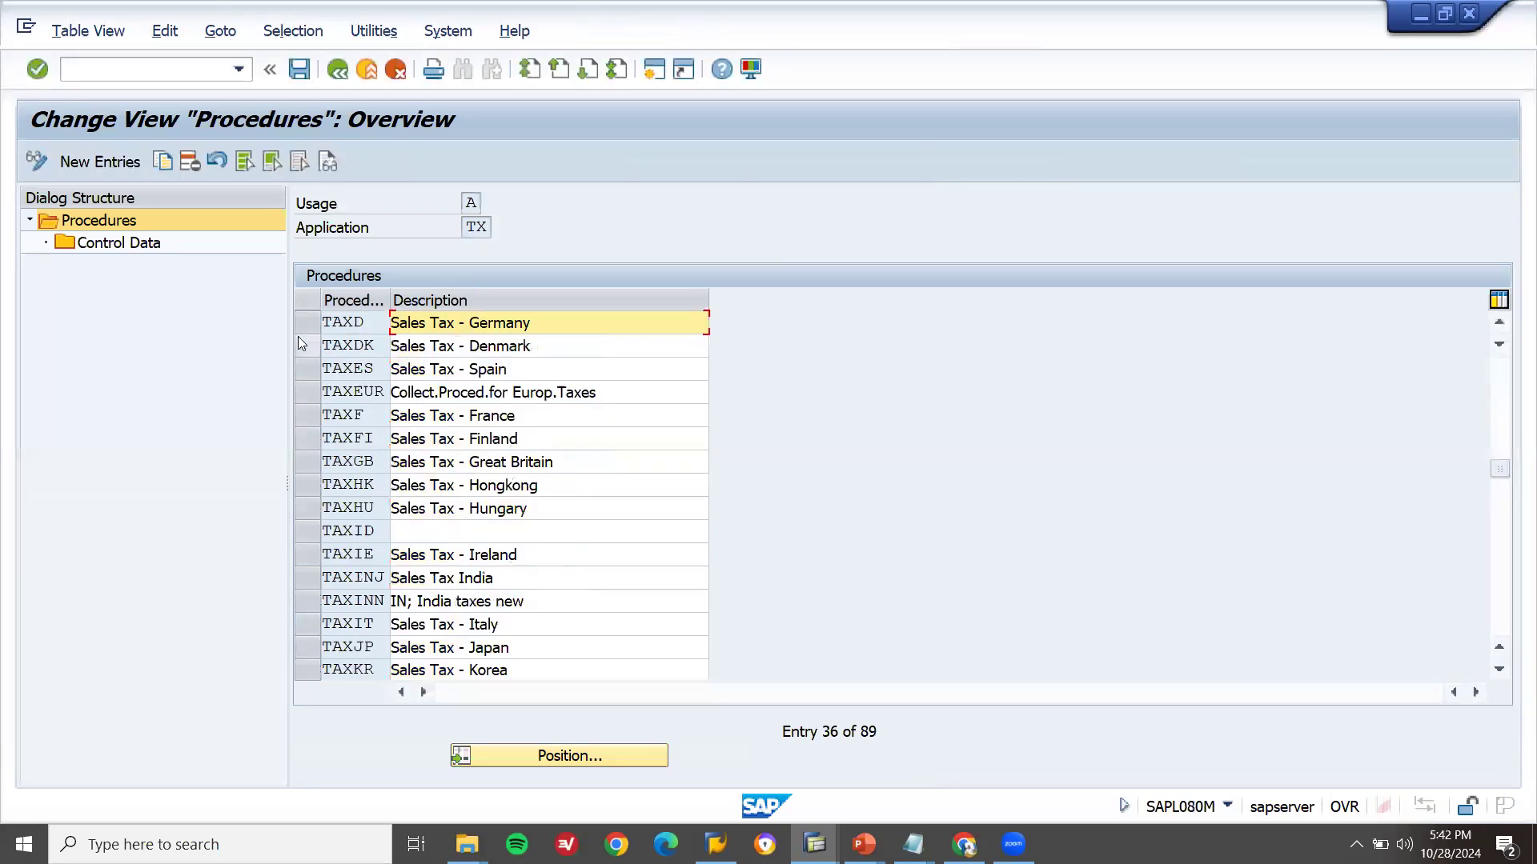
click(306, 322)
double_click(146, 243)
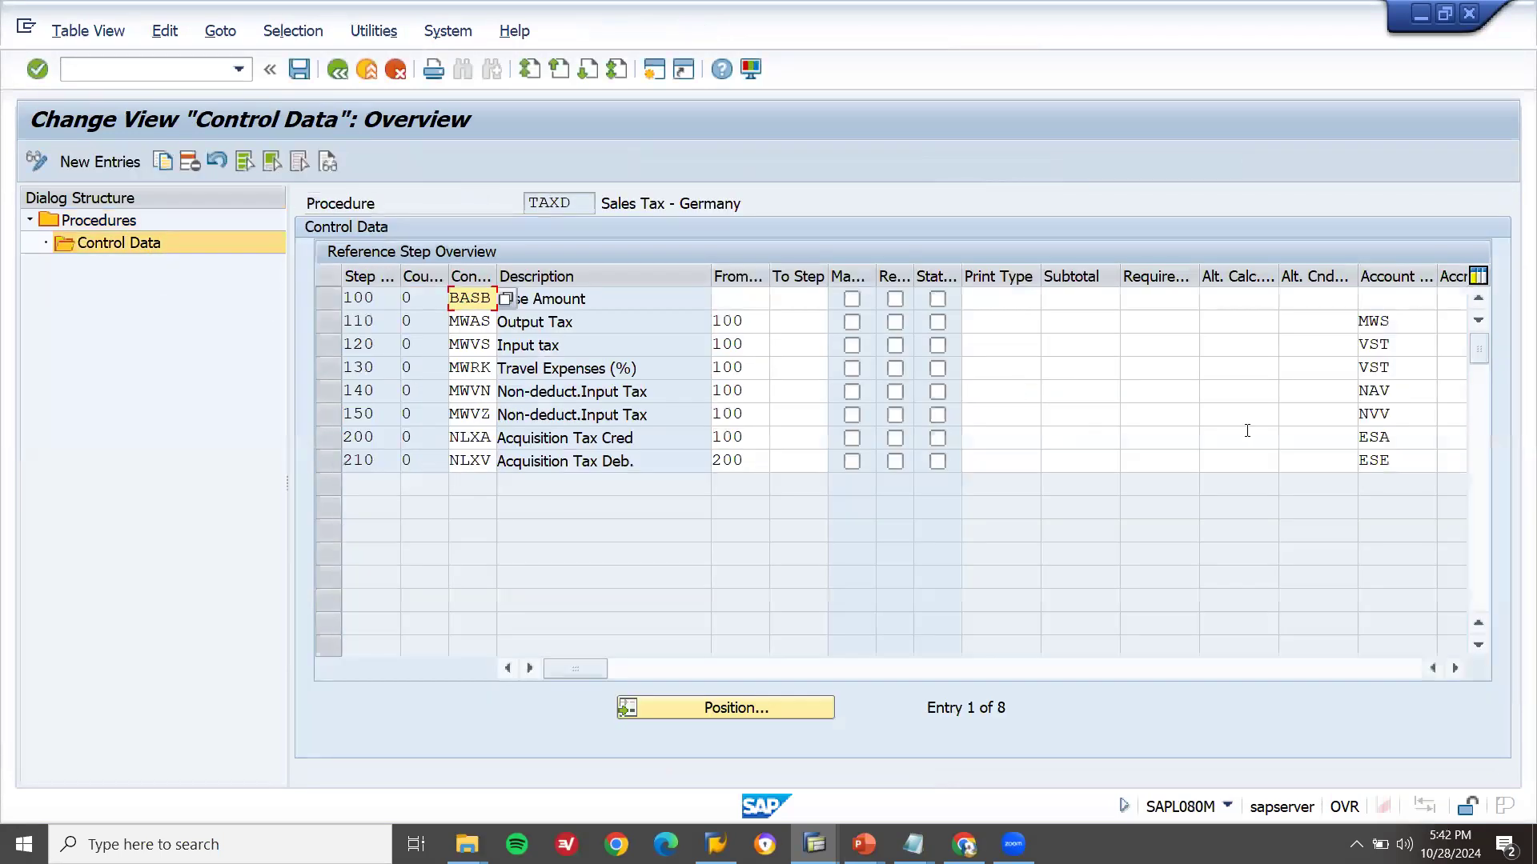
Review the VST input tax and MWS output tax account keys in TAXD's steps.
click(1423, 362)
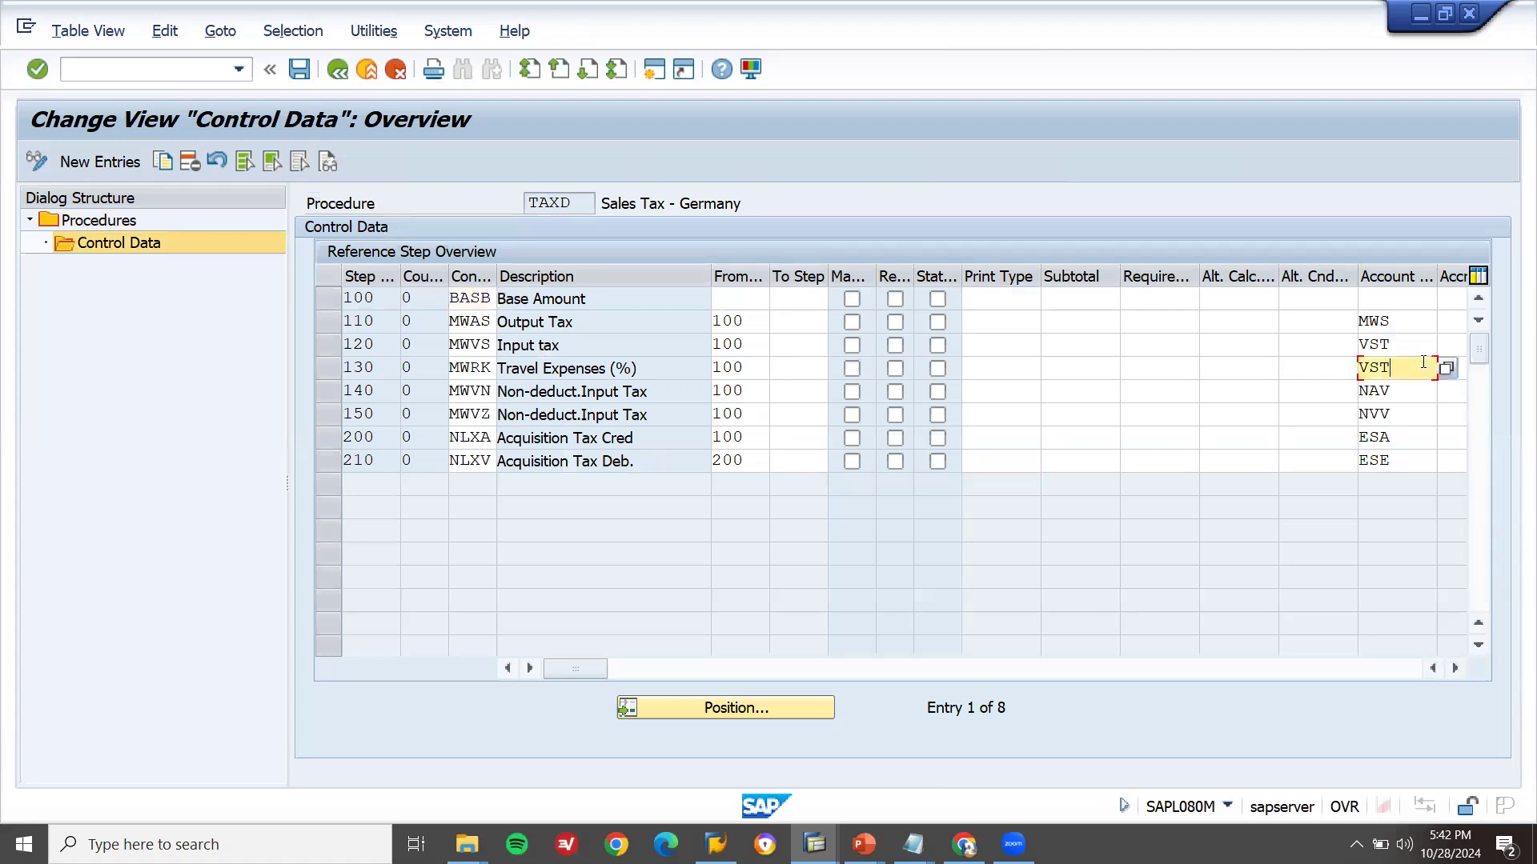
key(Up)
key(Right)
key(Right)
key(Down)
key(Down)
key(Up)
key(Up)
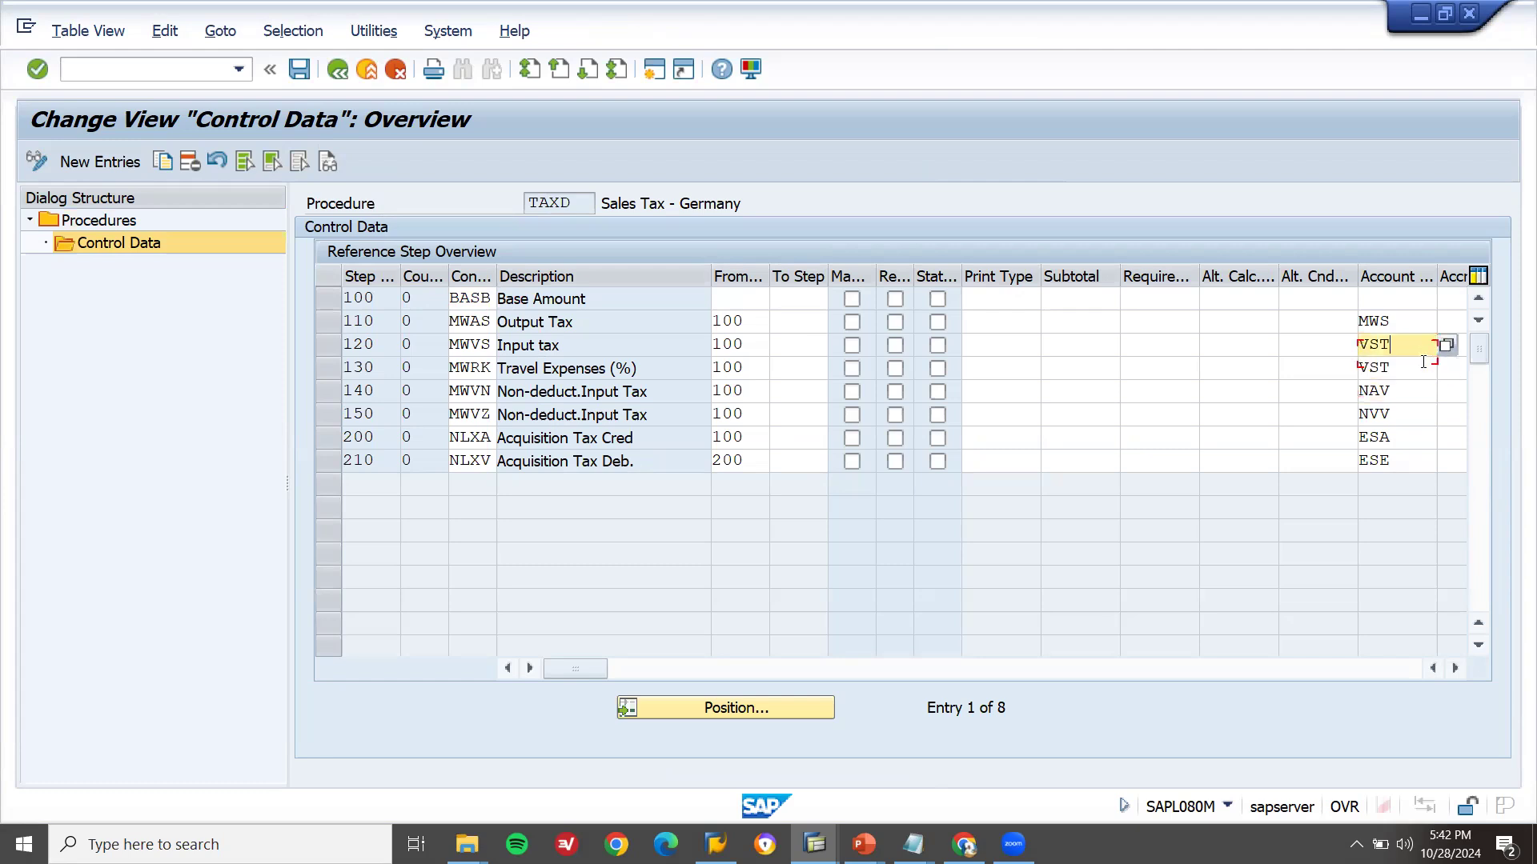
key(Up)
key(shift+Left)
key(shift+Left)
key(shift+Left)
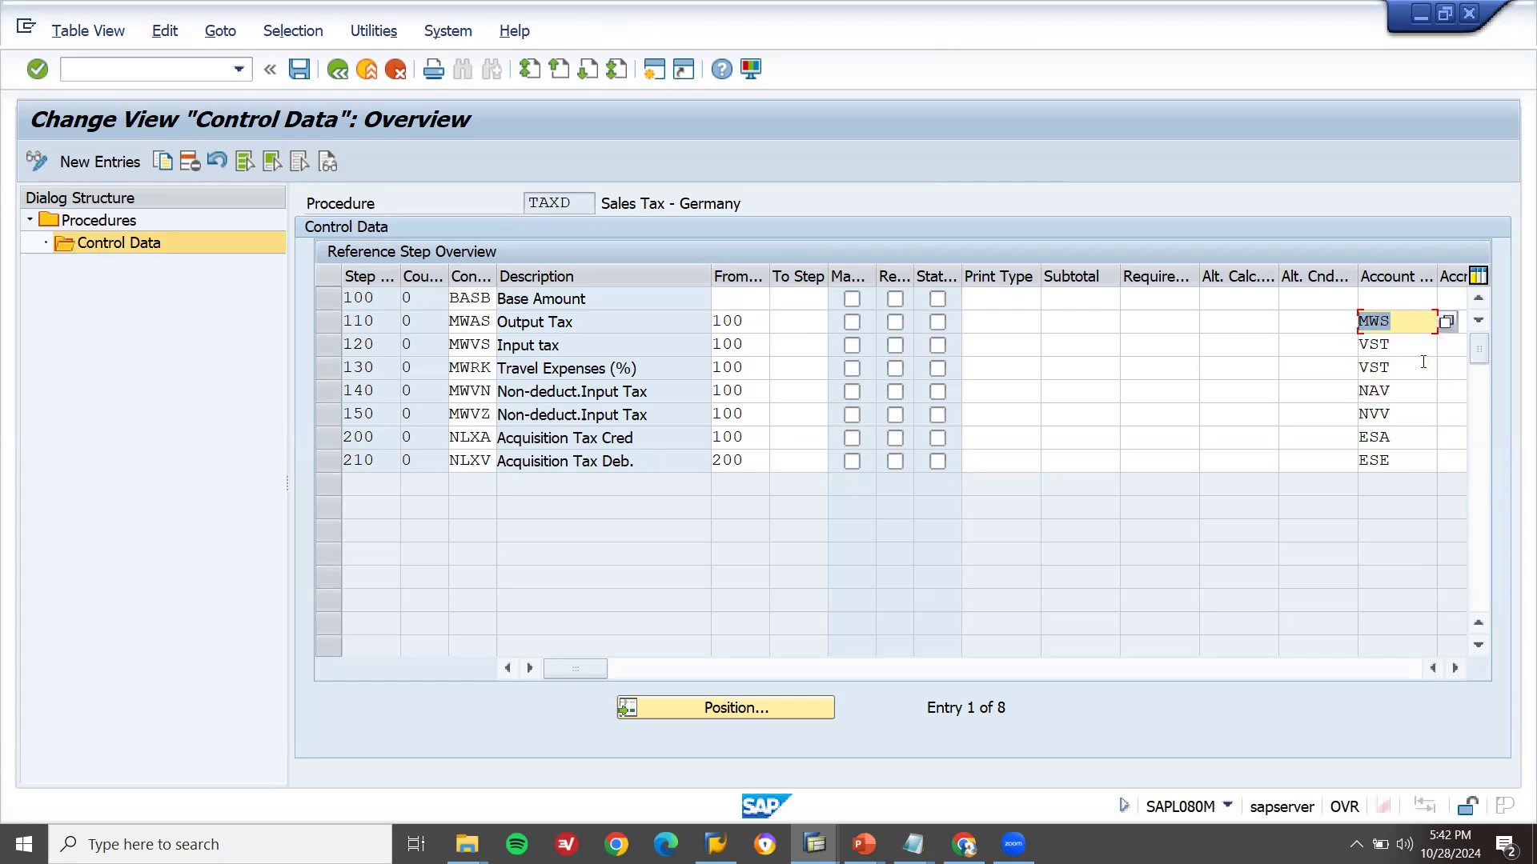
key(Down)
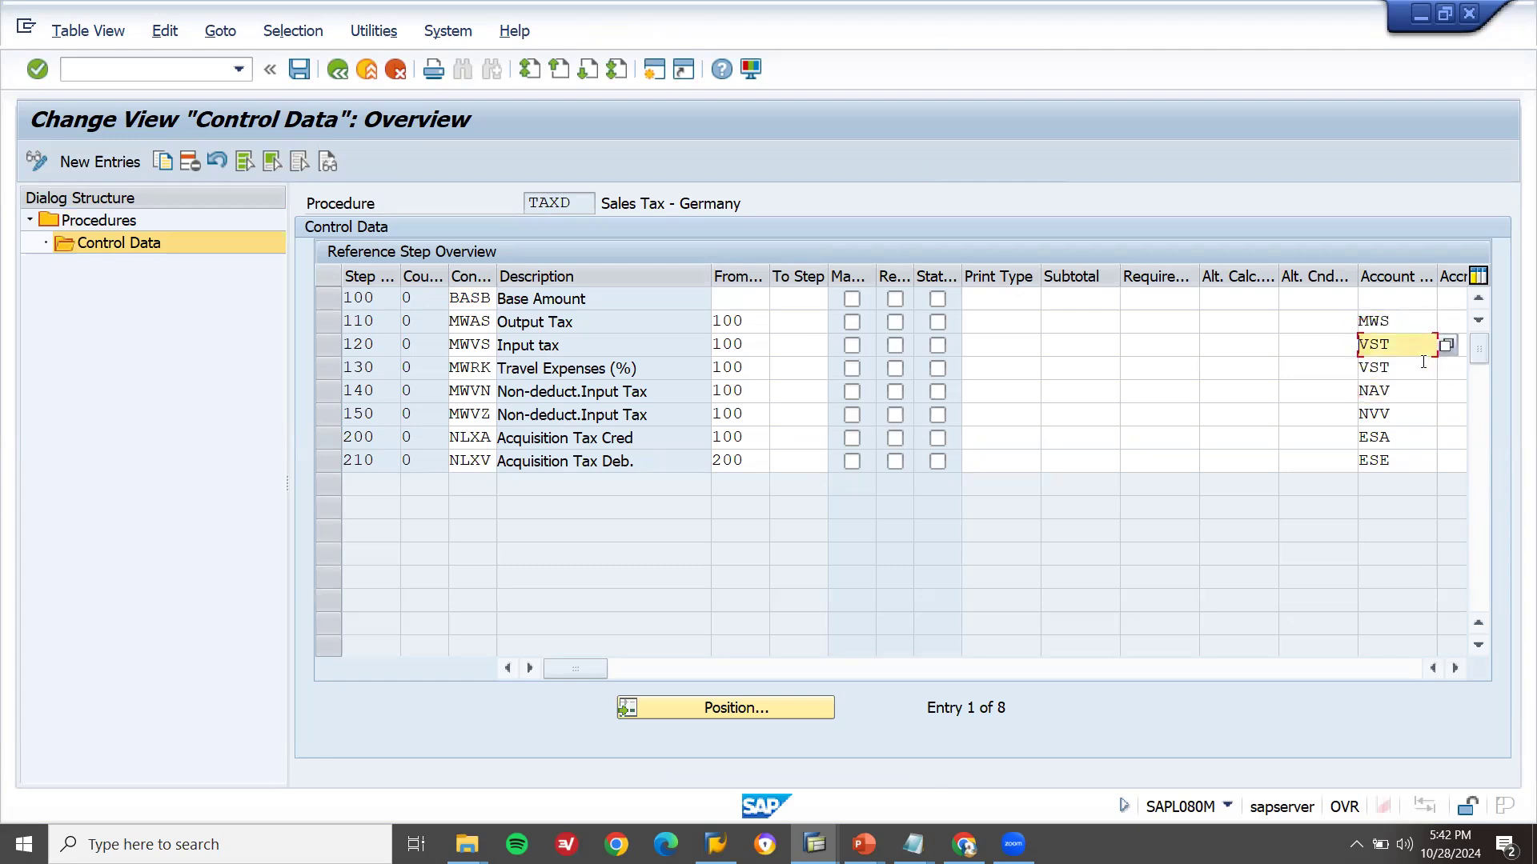
key(shift+Left)
key(shift+Left)
key(shift+Left)
key(Up)
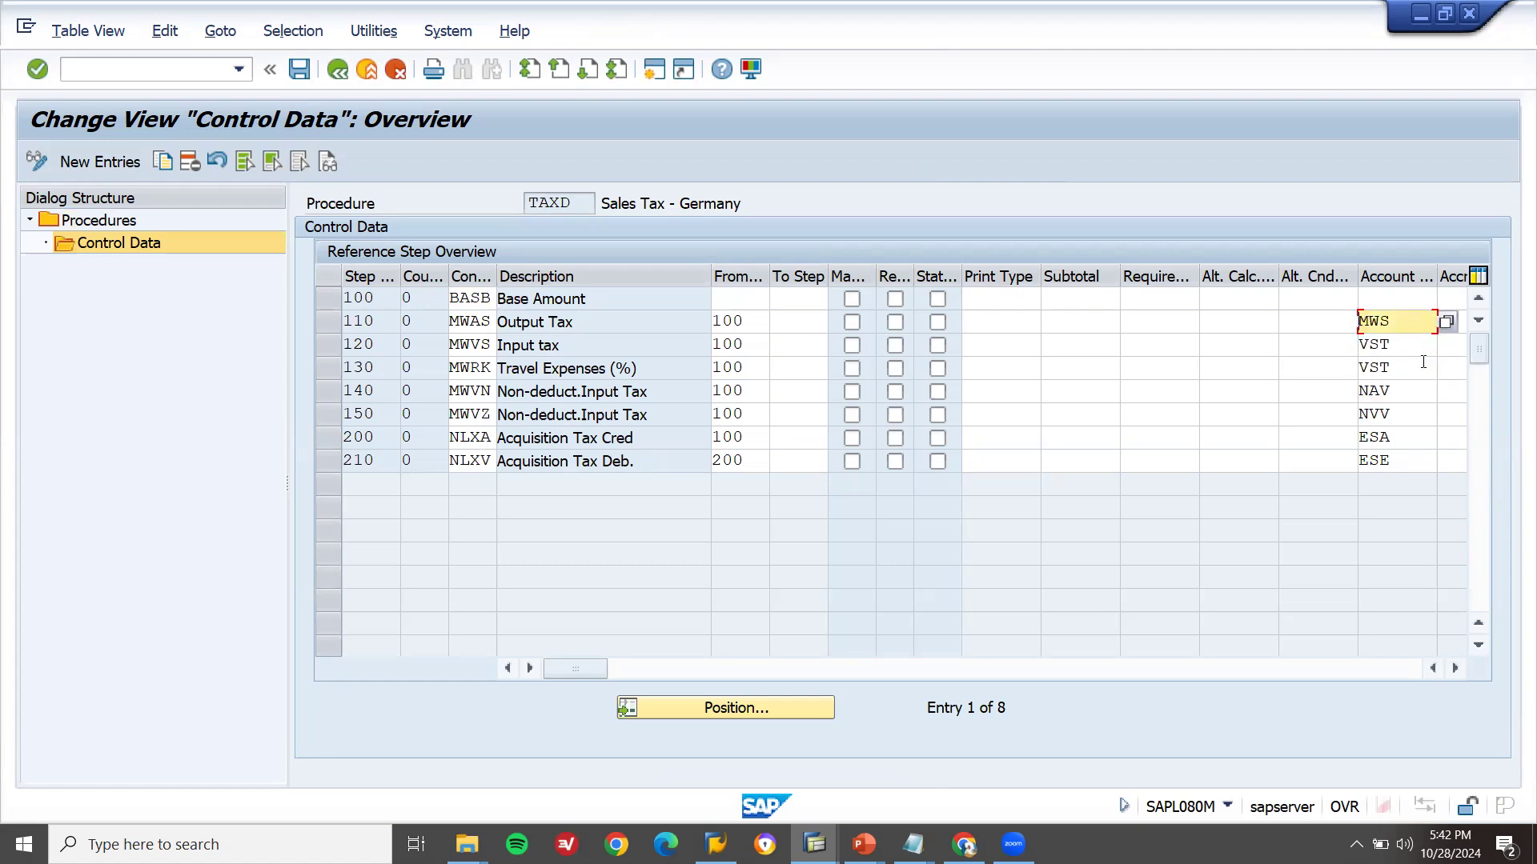
key(shift+Right)
key(shift+Right)
key(shift+Right)
Highlight the Base Amount, Output Tax and Input tax rows, then leave without saving.
click(328, 300)
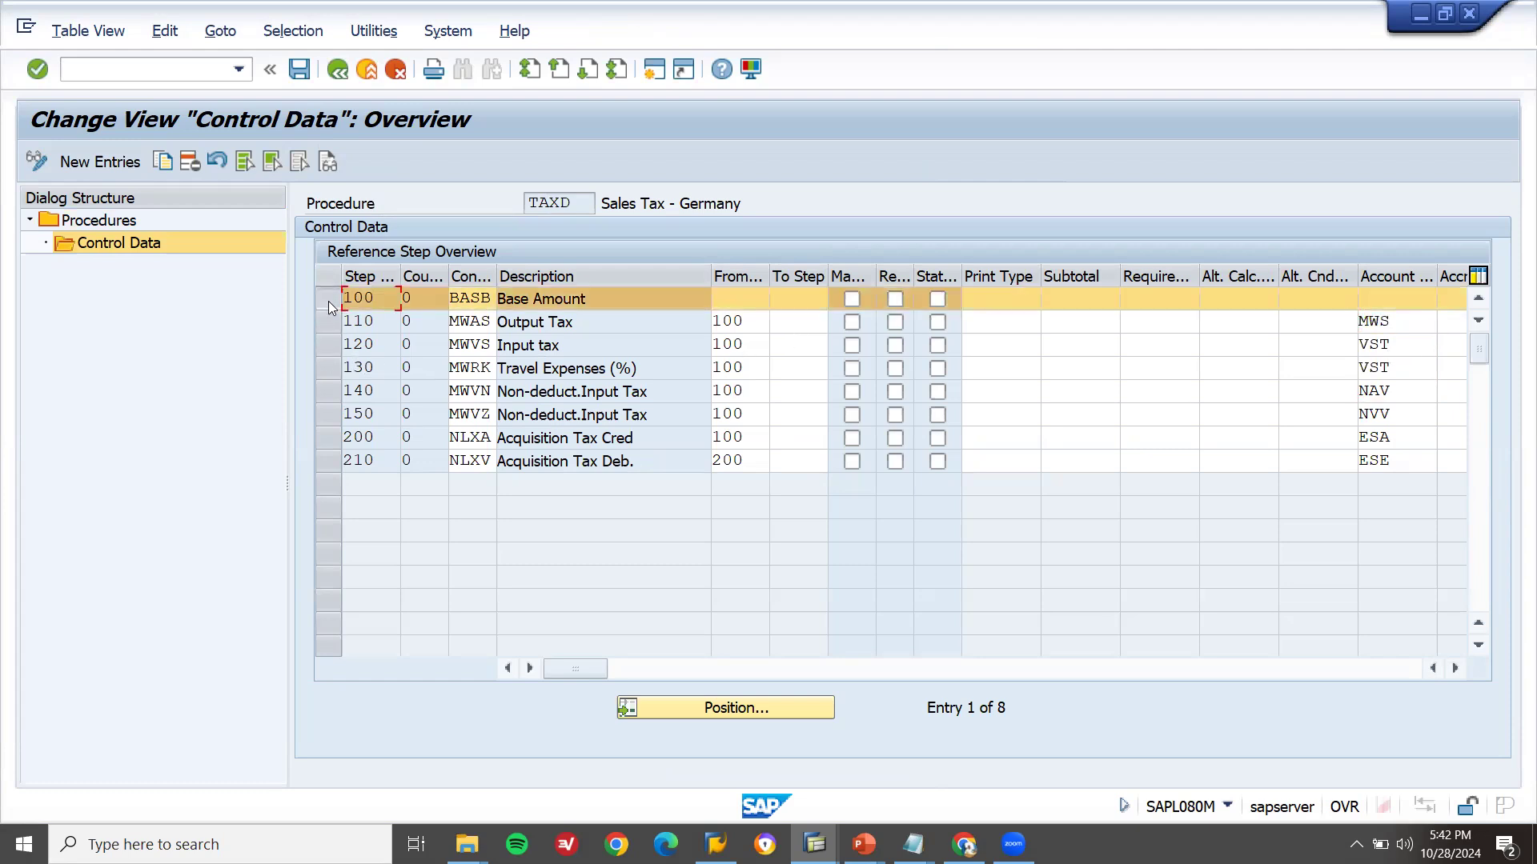
click(328, 305)
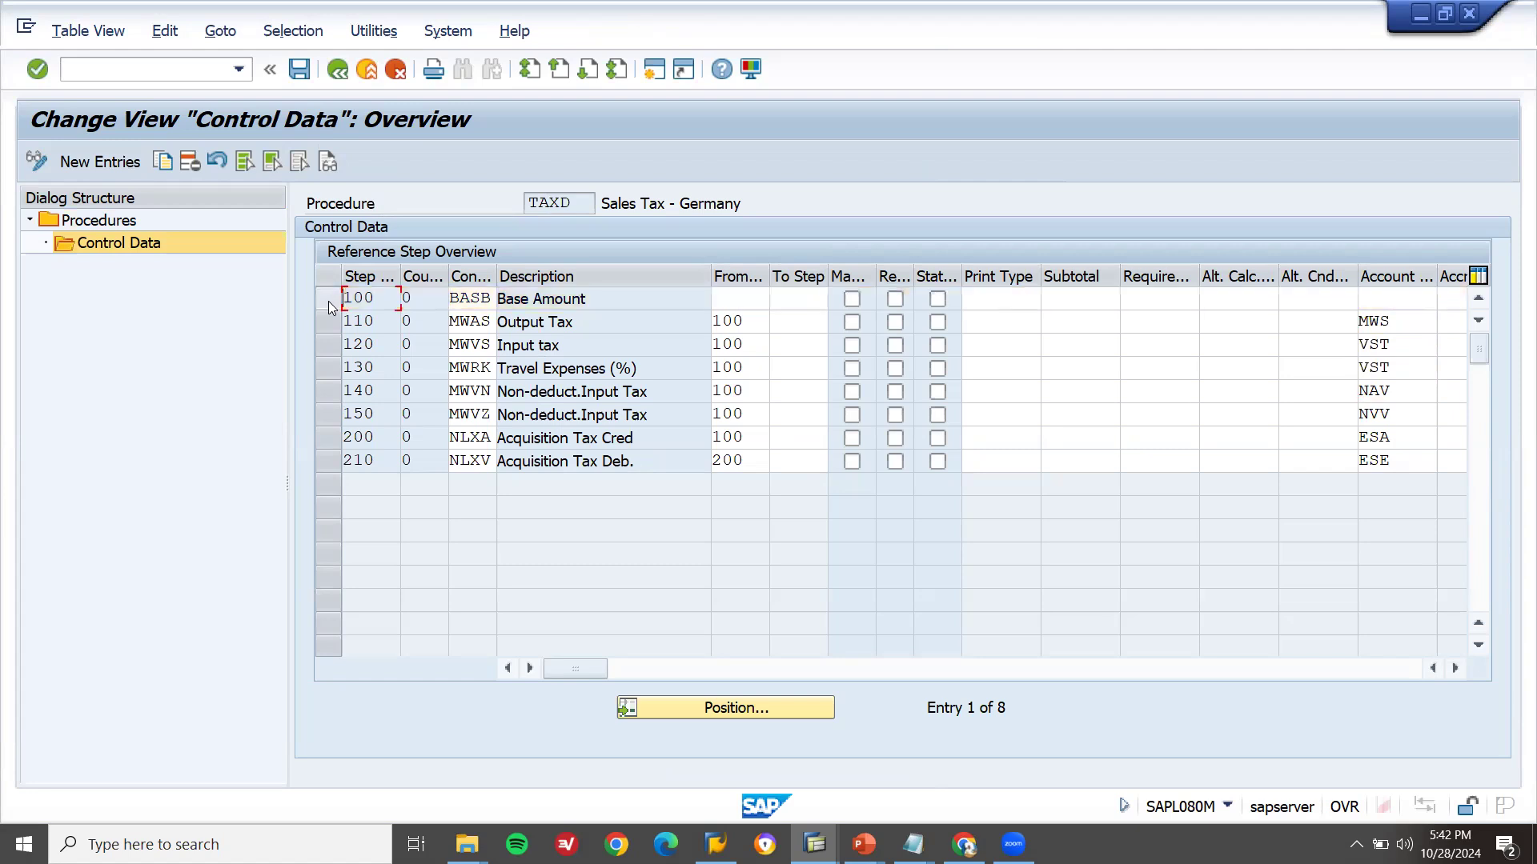
click(326, 346)
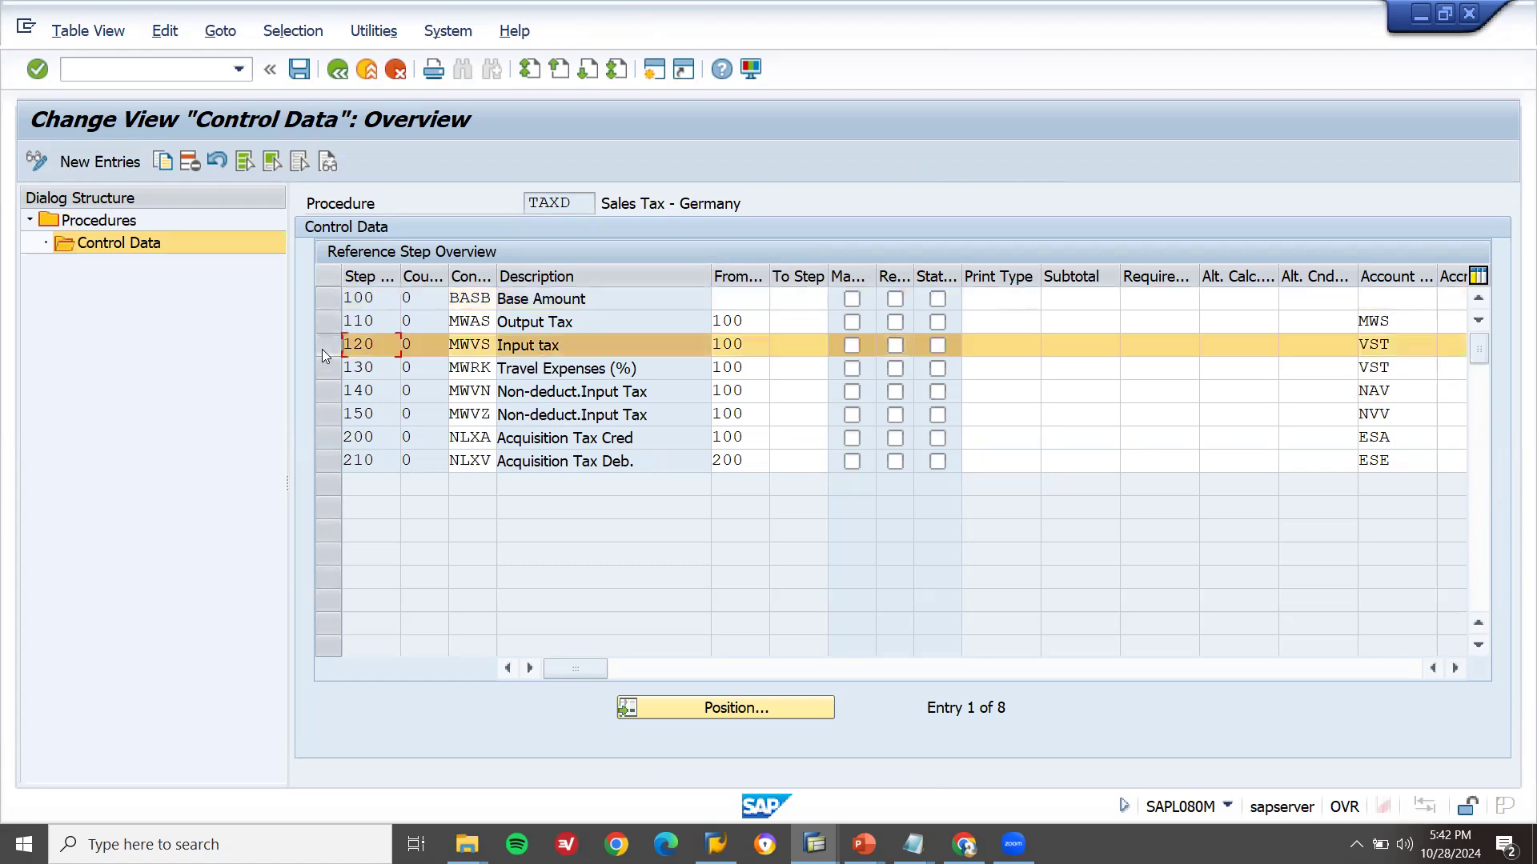
click(322, 301)
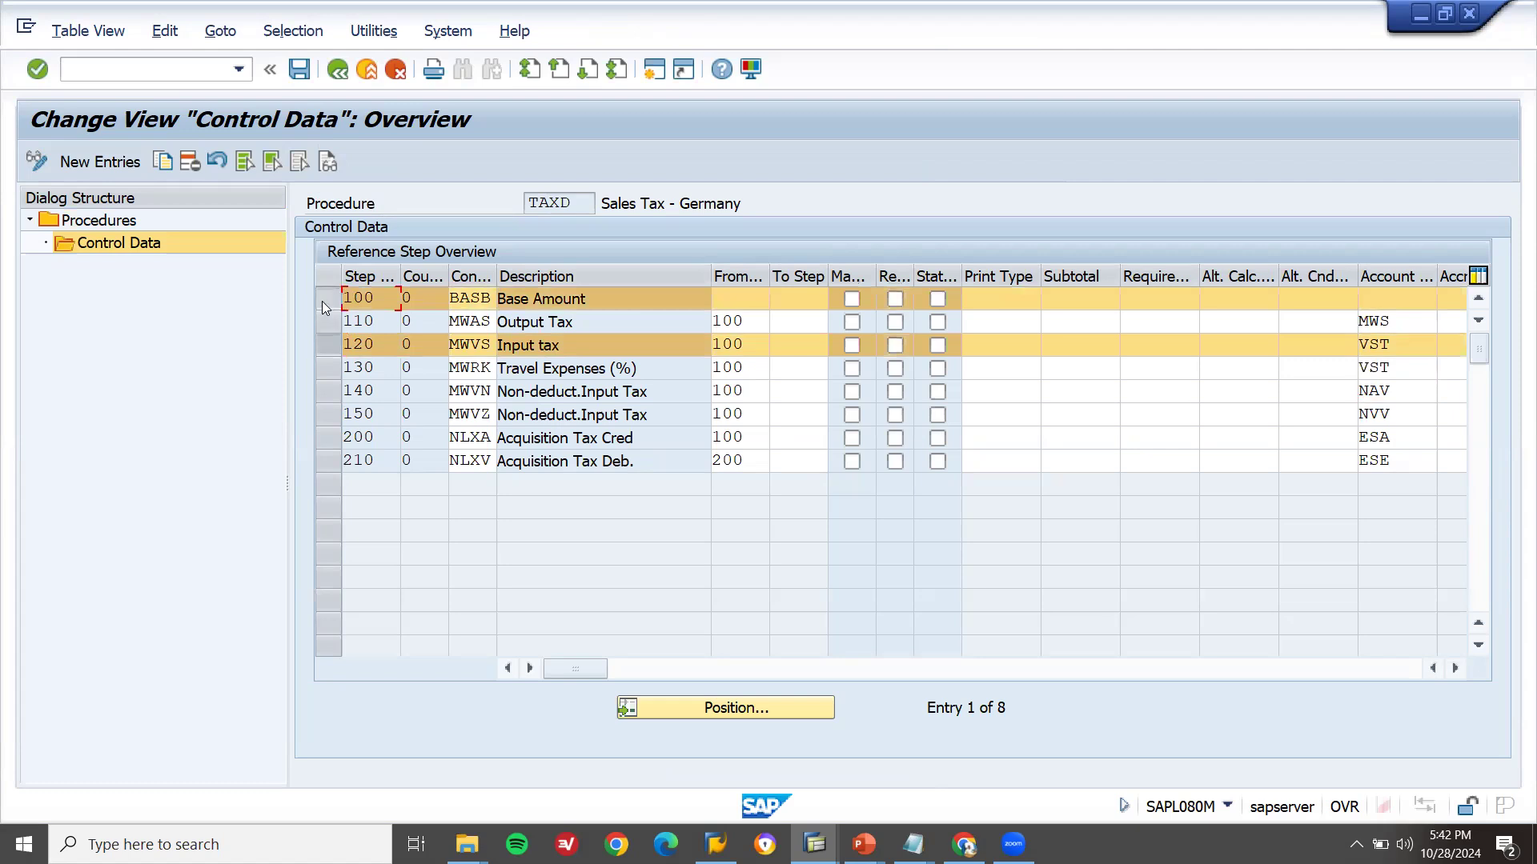
click(322, 342)
click(322, 328)
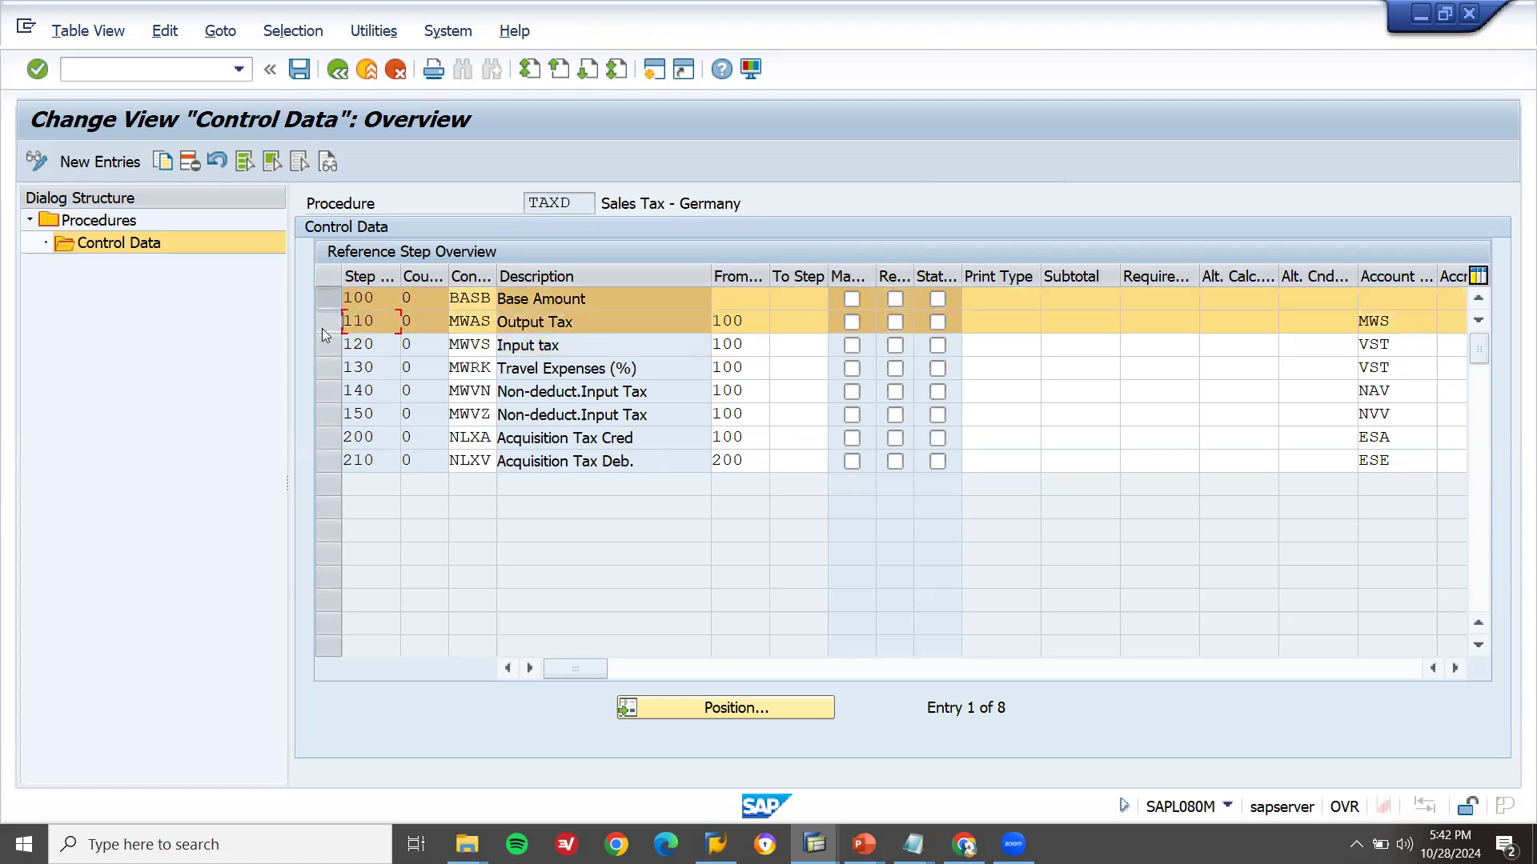
click(328, 321)
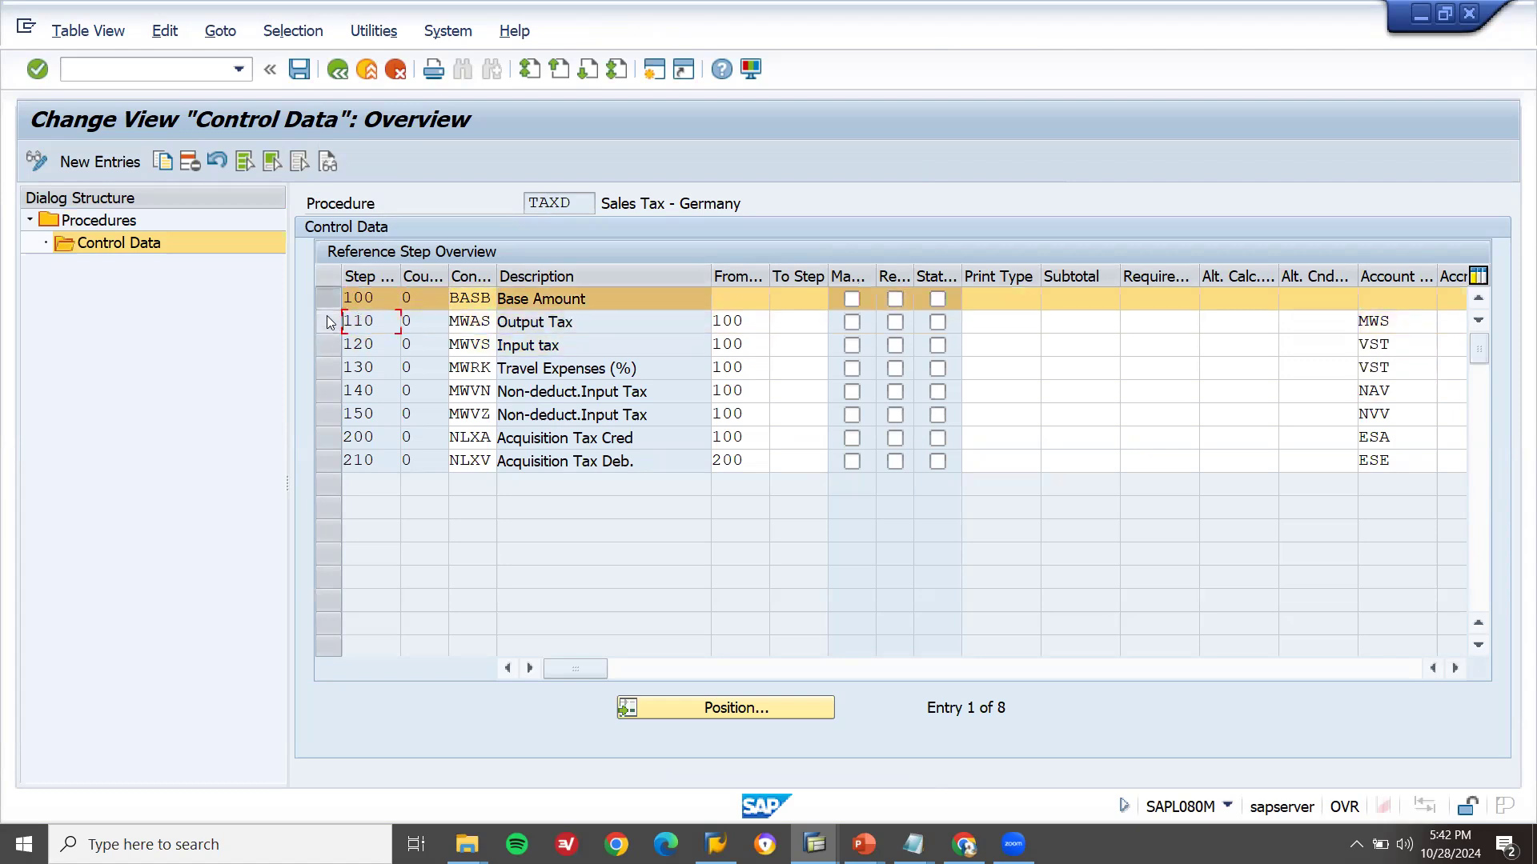
click(328, 322)
click(328, 322)
click(328, 345)
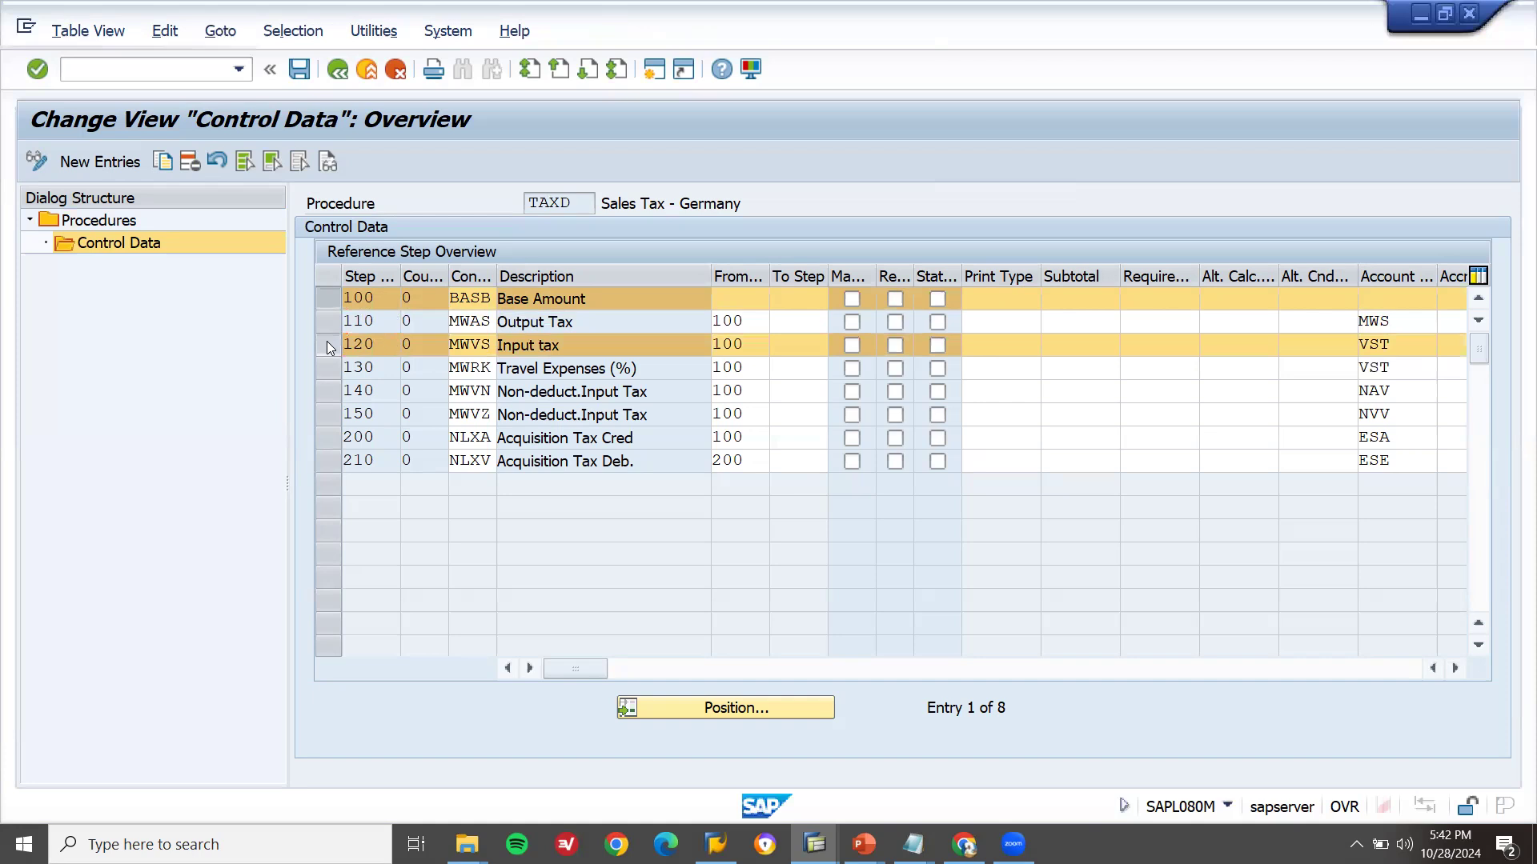
key(F12)
click(436, 436)
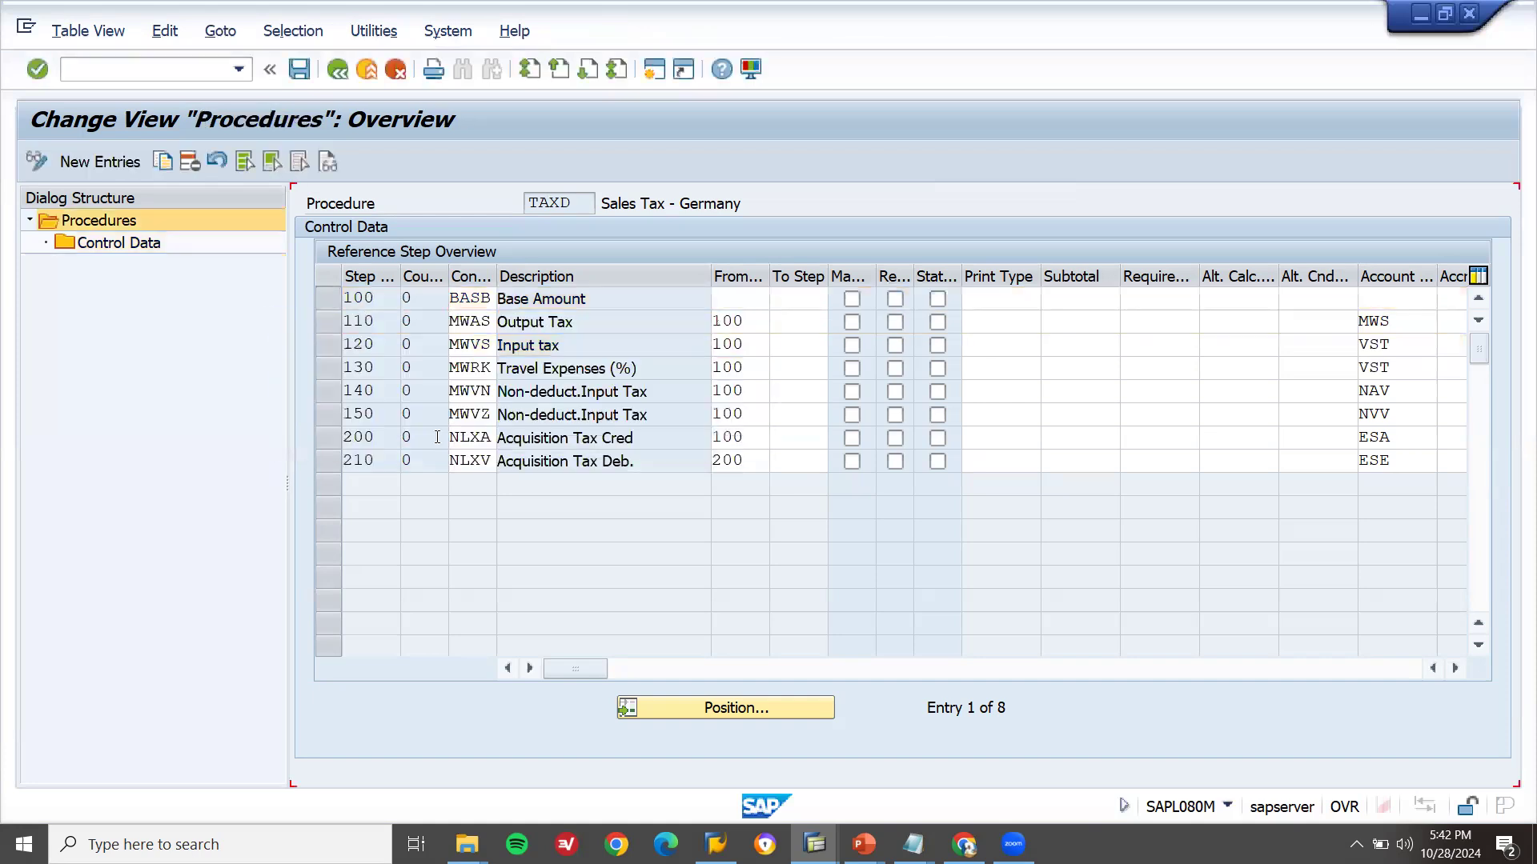
Return to the Display IMG and collapse the Basic Settings branch.
key(F3)
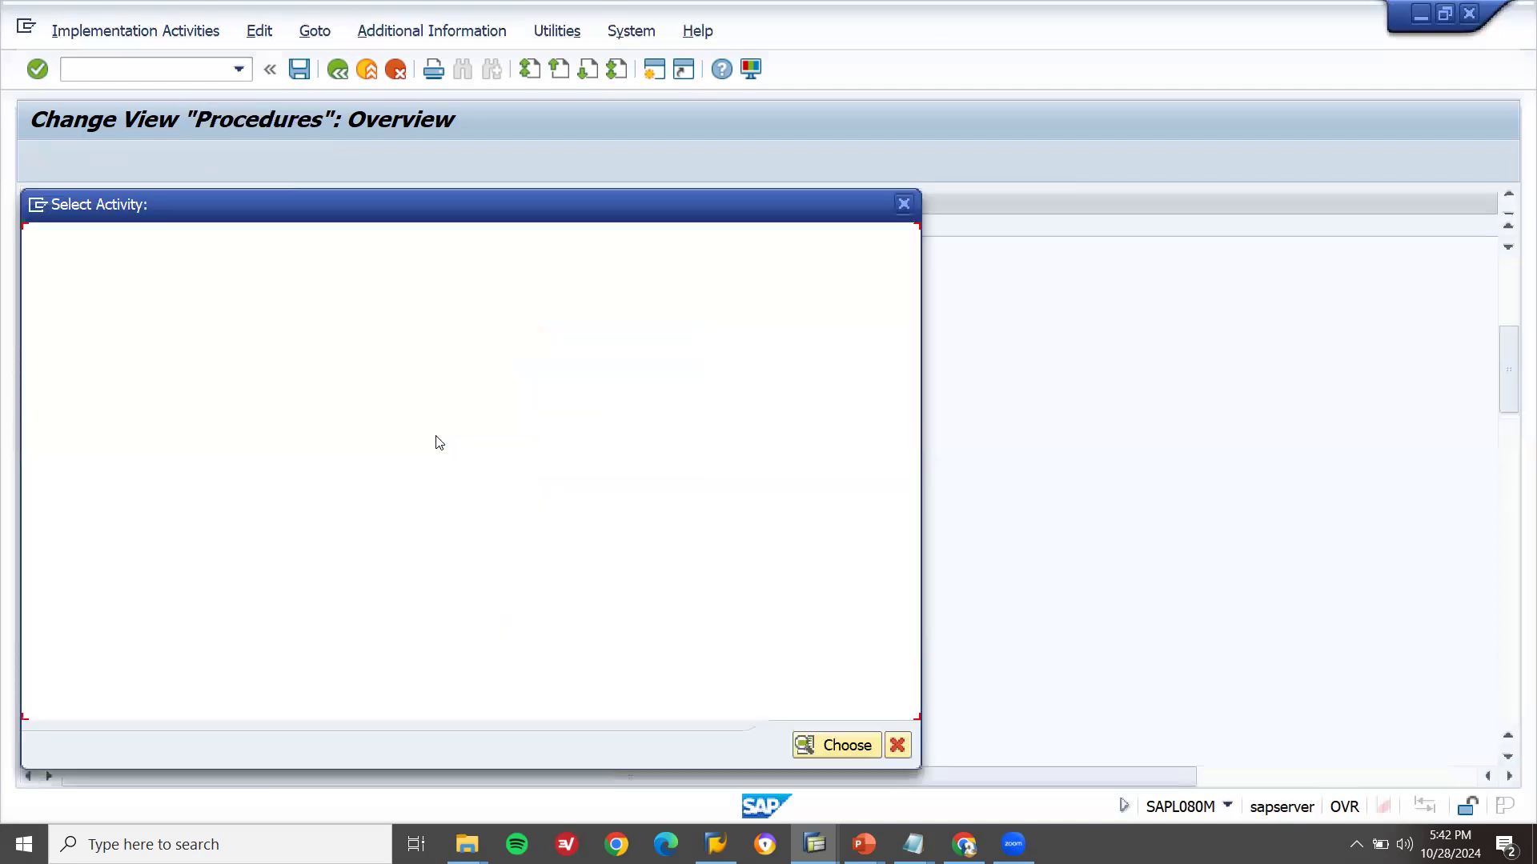
click(906, 204)
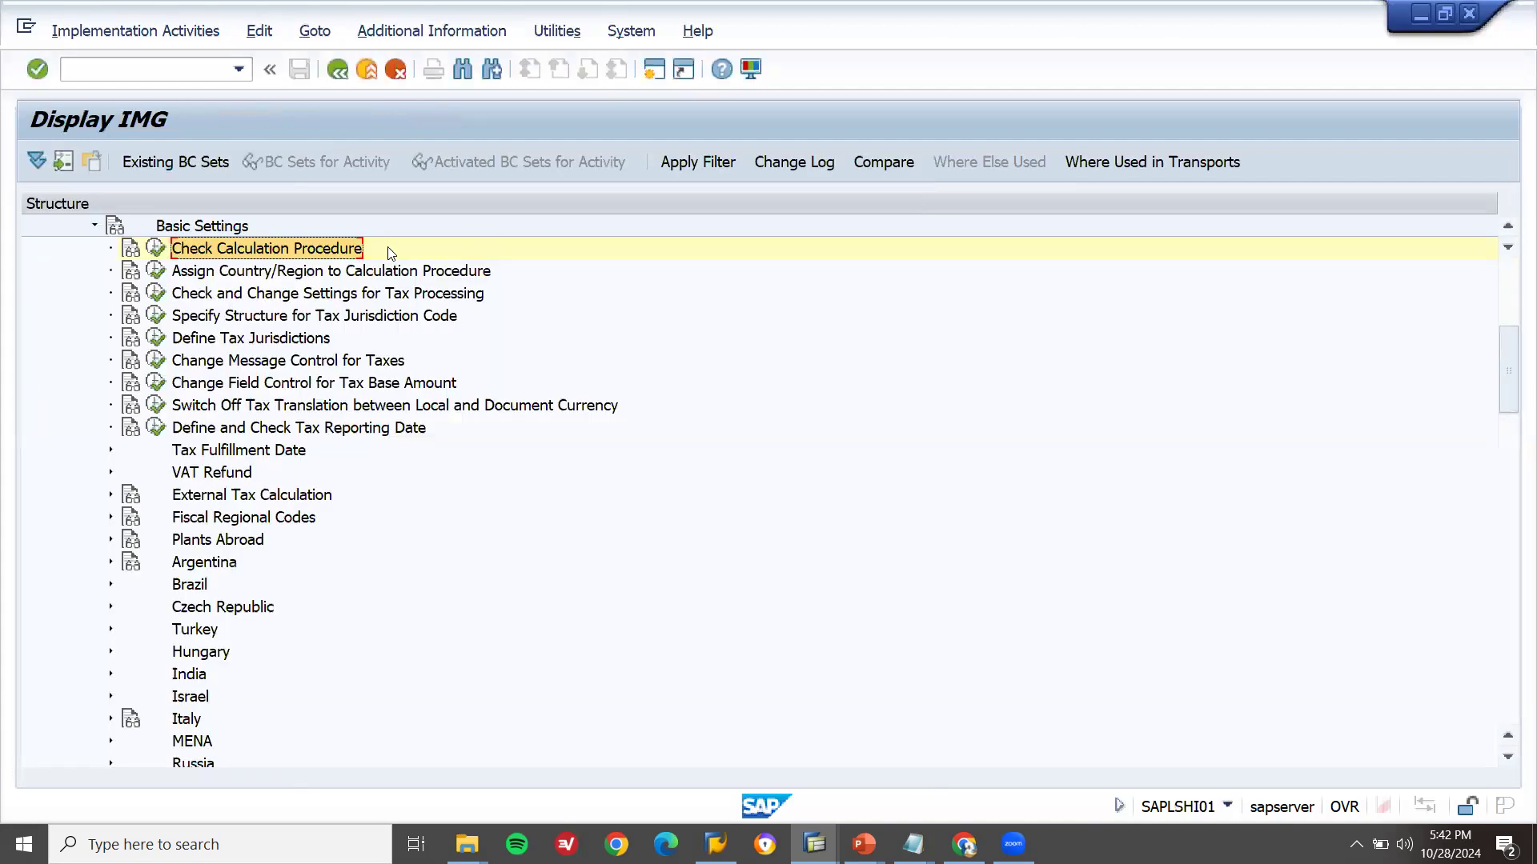
click(94, 226)
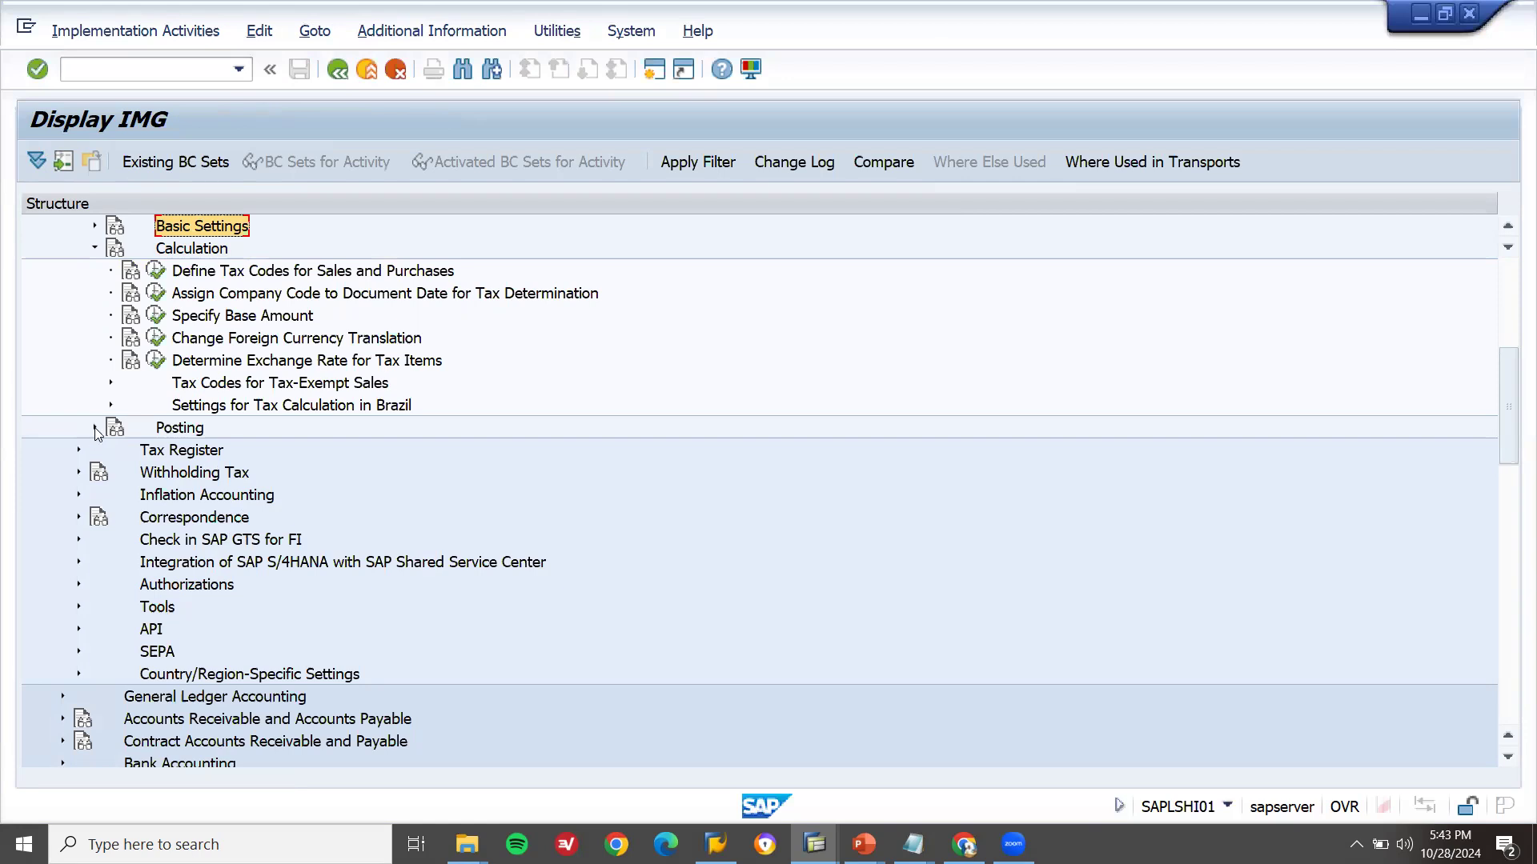
drag(1510, 407, 1509, 357)
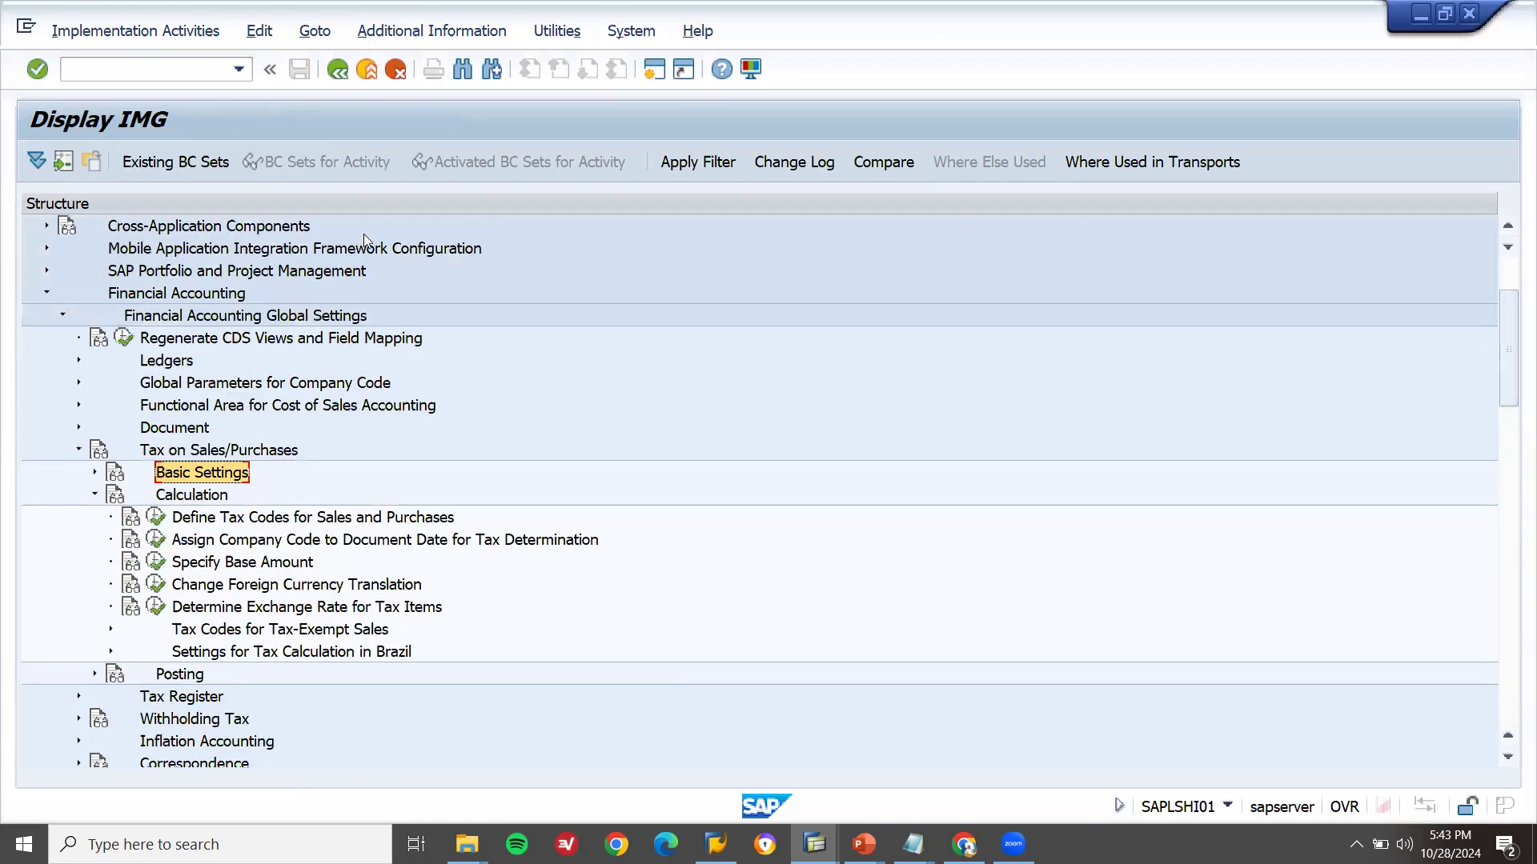
Expand Tax on Sales/Purchases > Posting and launch Define Tax Accounts.
click(160, 296)
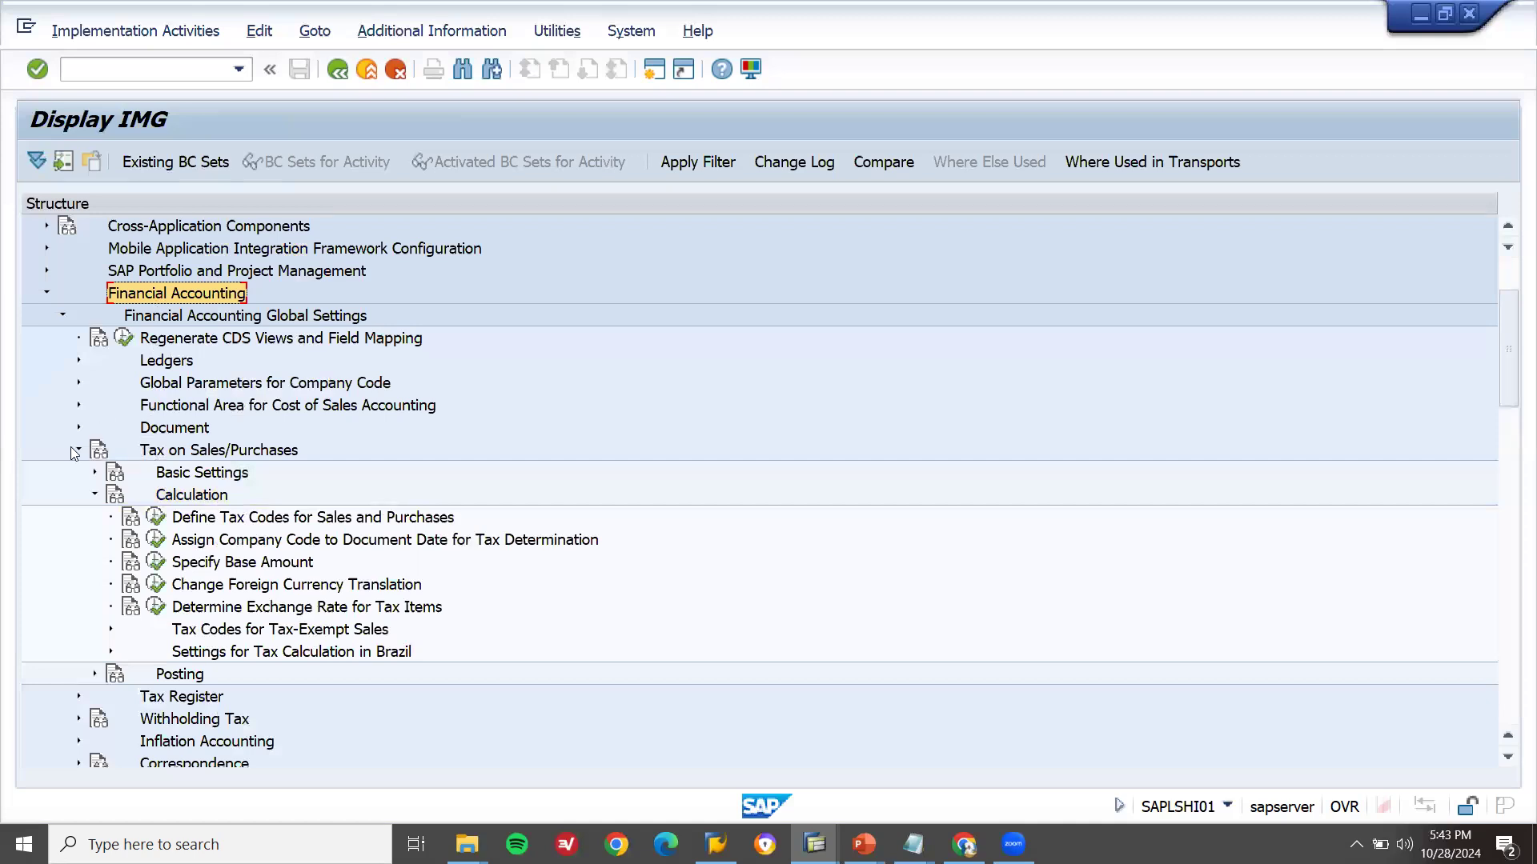
click(214, 453)
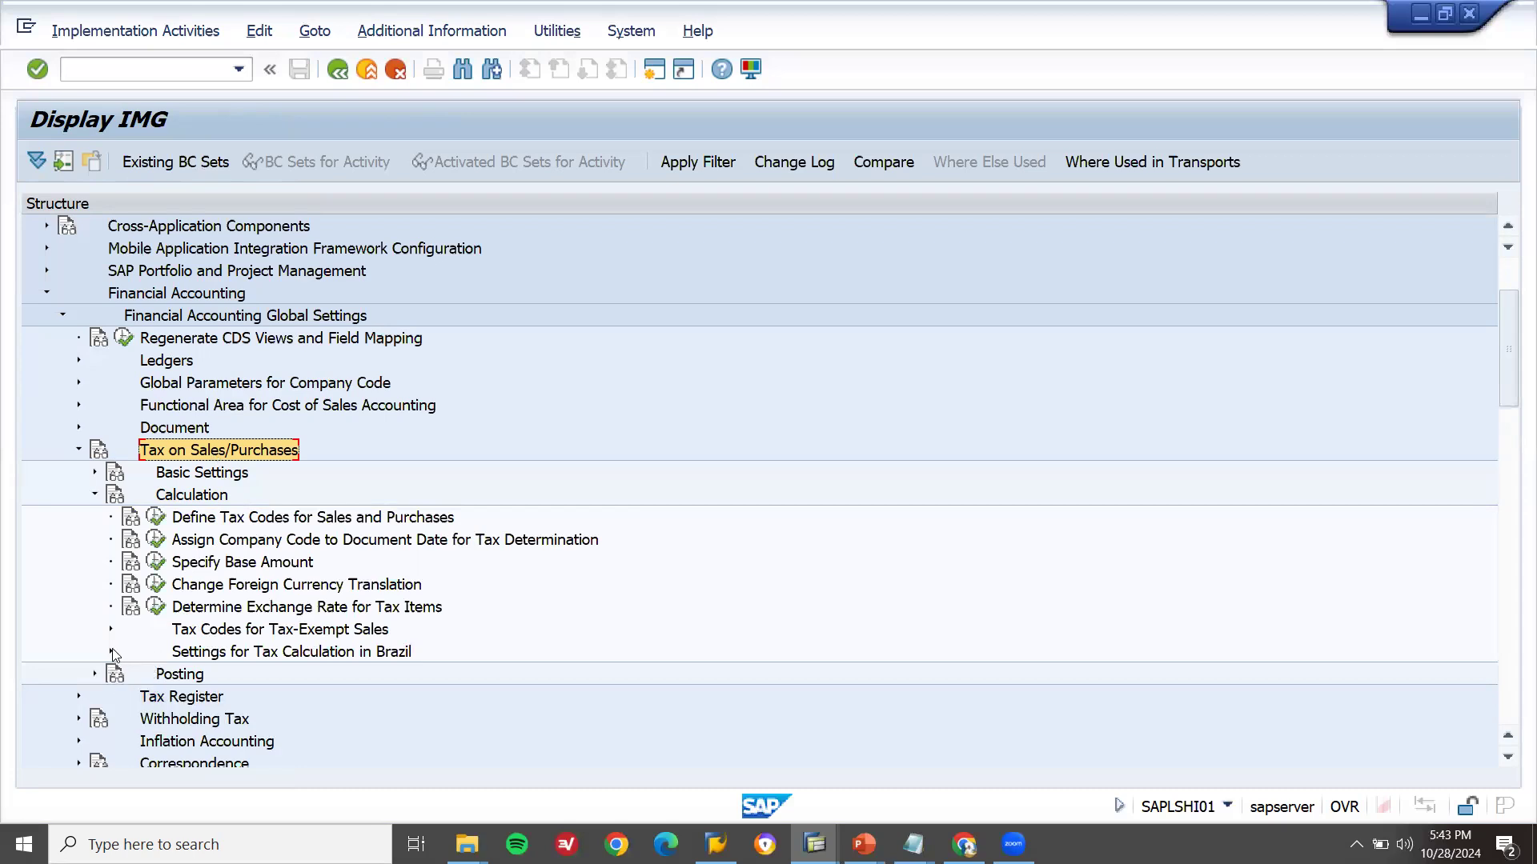
click(94, 675)
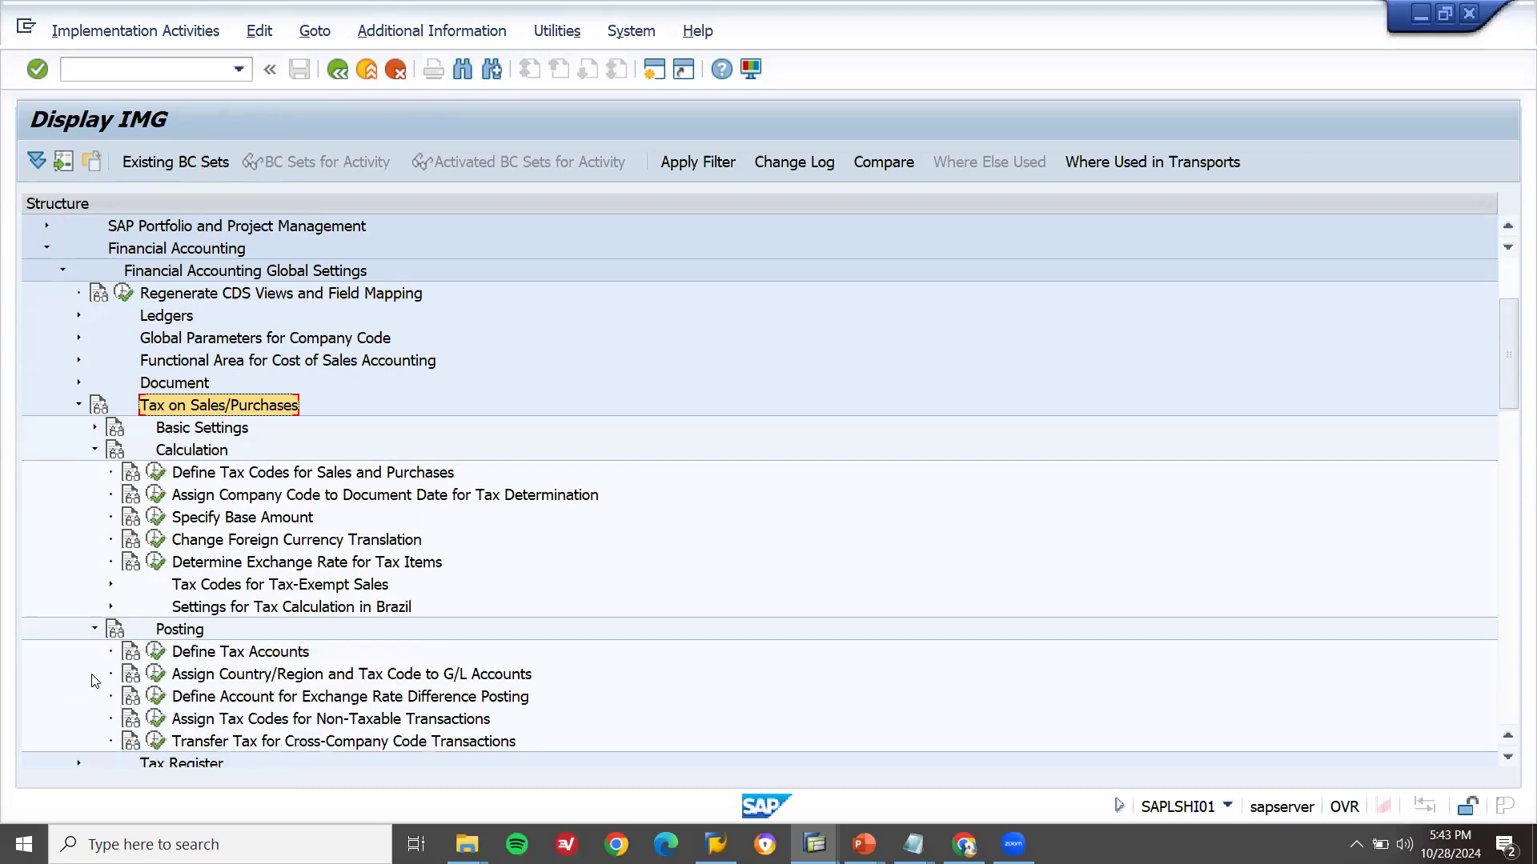
click(154, 652)
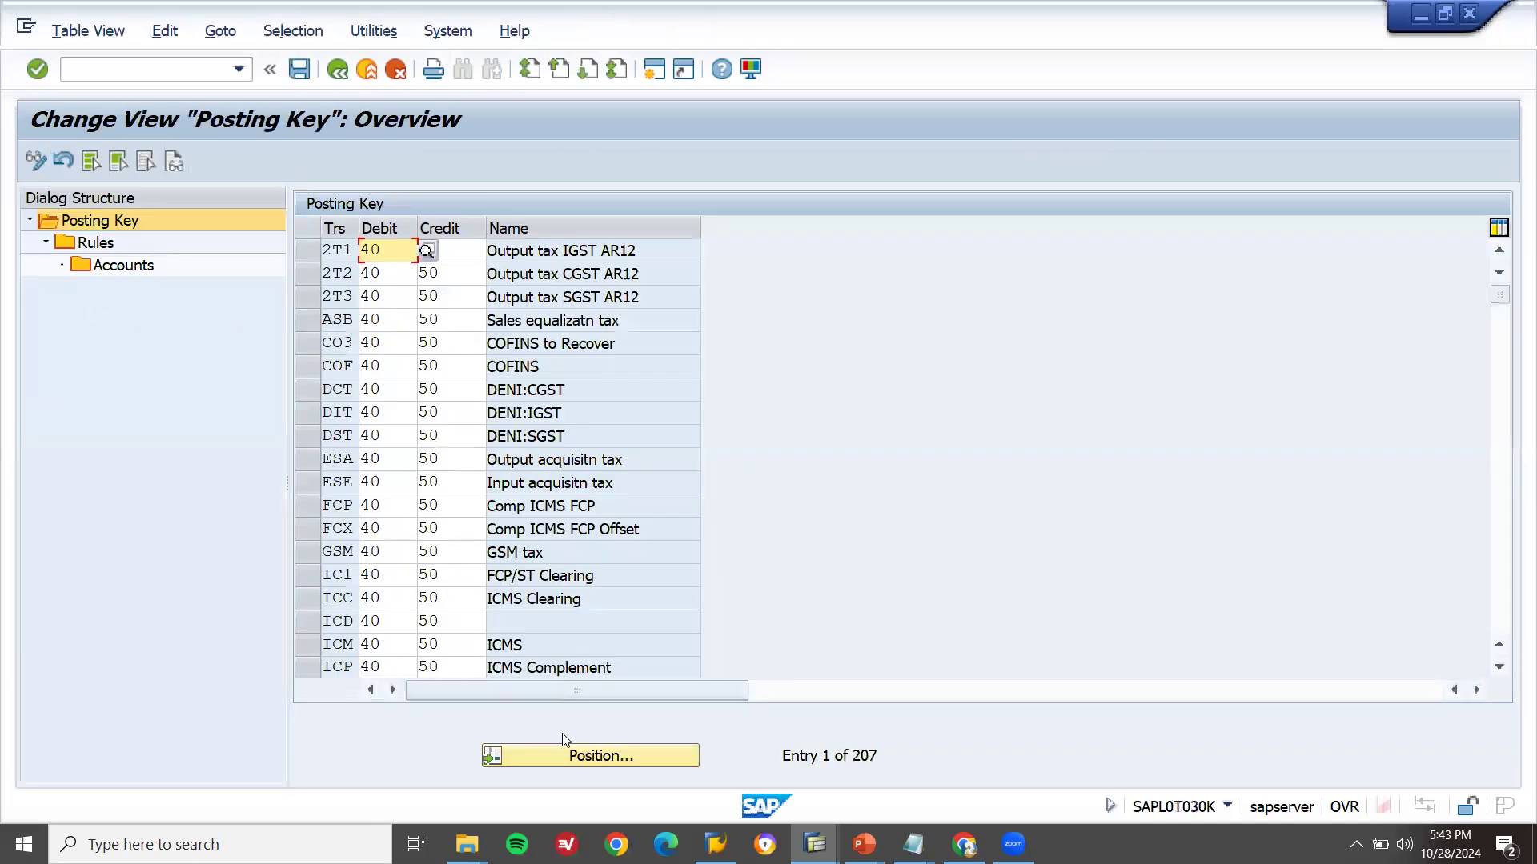
Find the VST transaction key via Position and open its Rules.
click(562, 753)
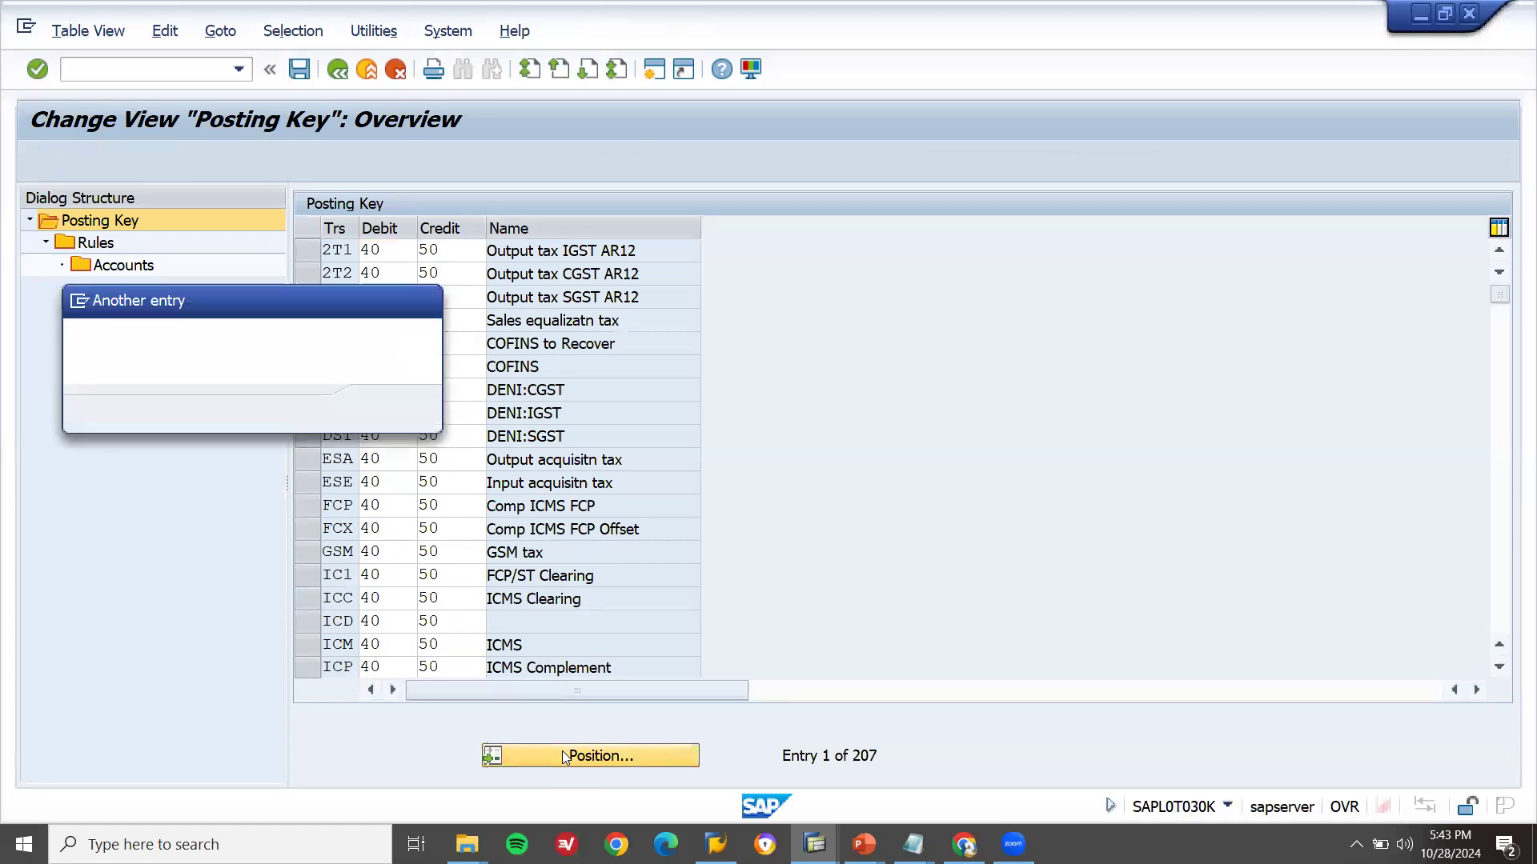
text(VST)
key(Return)
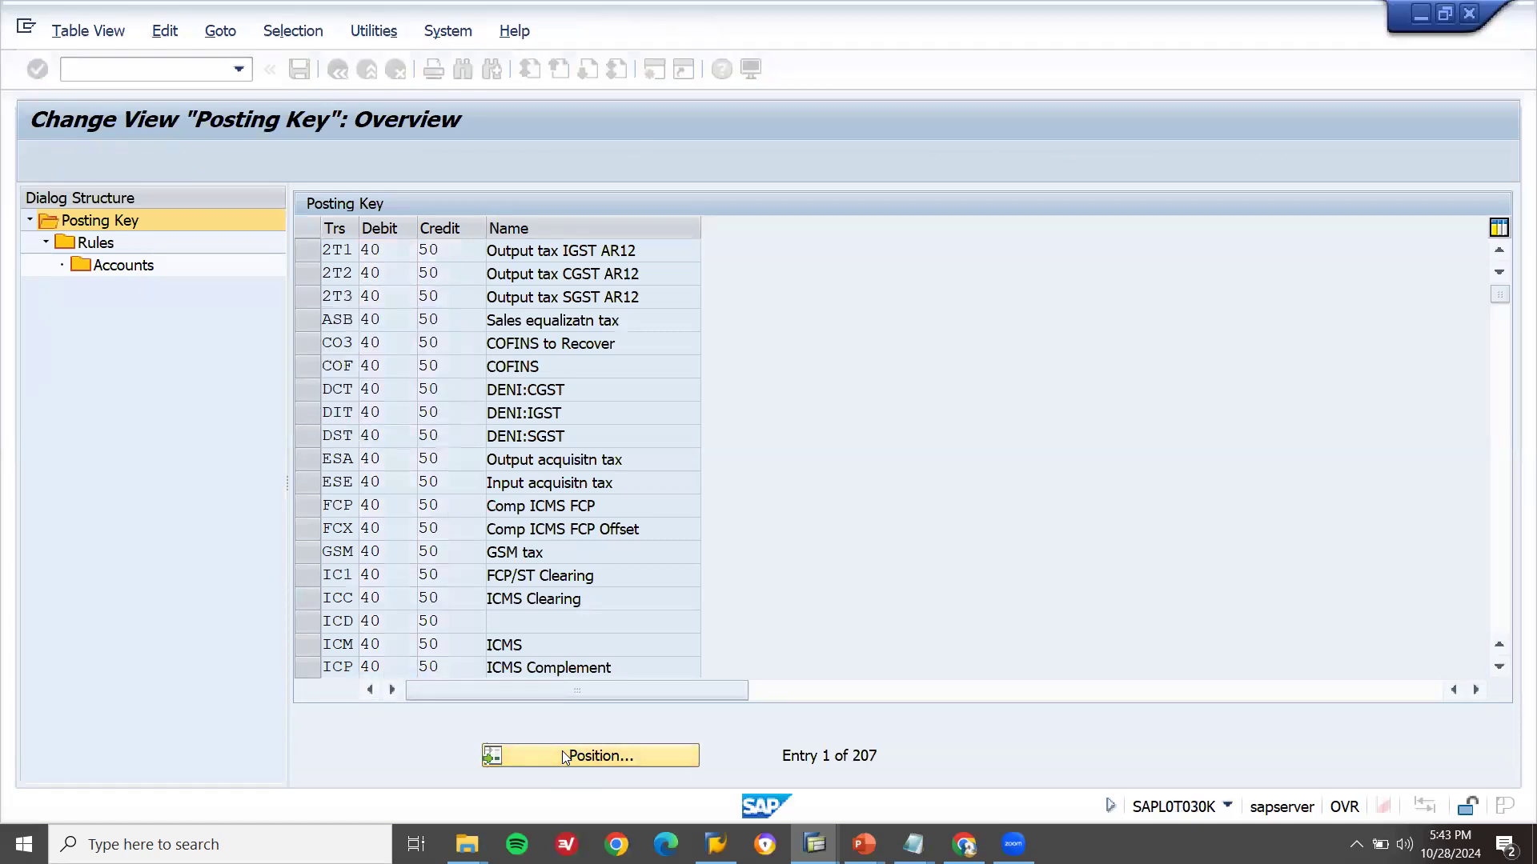
click(313, 250)
double_click(90, 243)
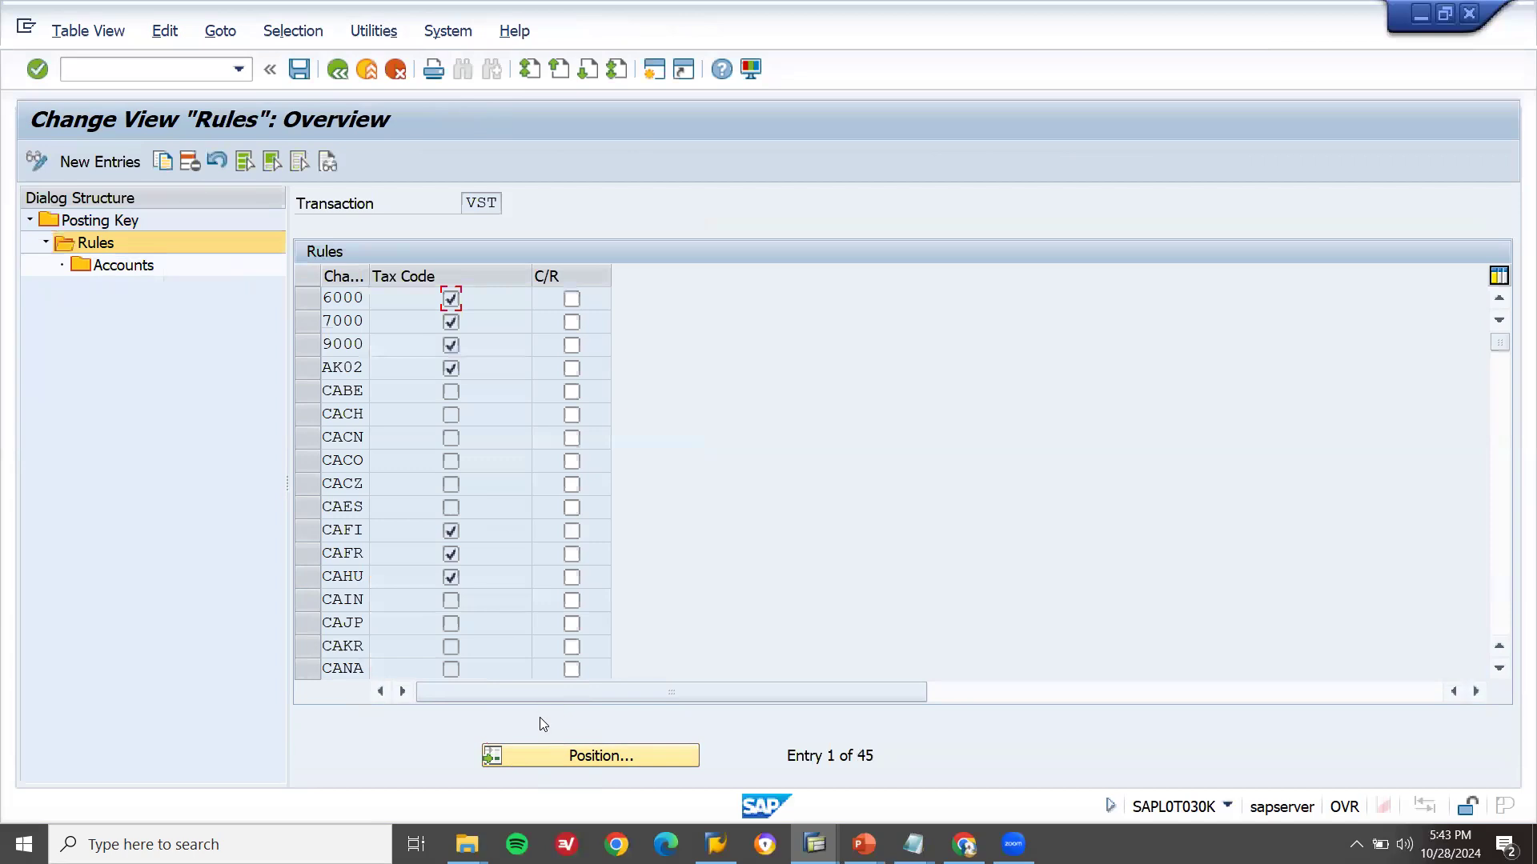
Position to chart of accounts YCOA and open its G/L account assignments.
click(546, 757)
text(YC)
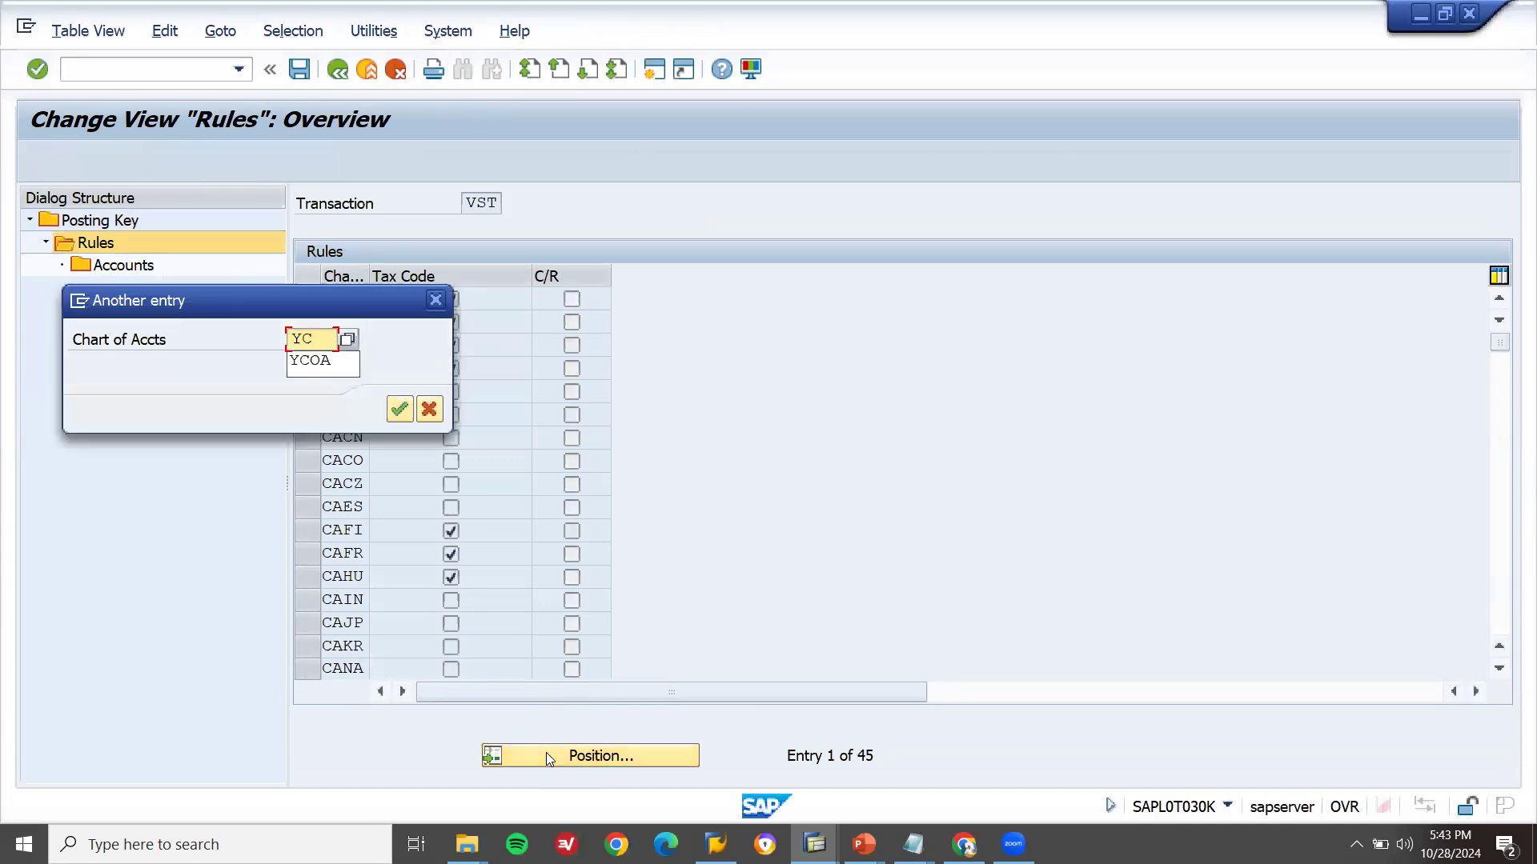
key(Down)
key(Return)
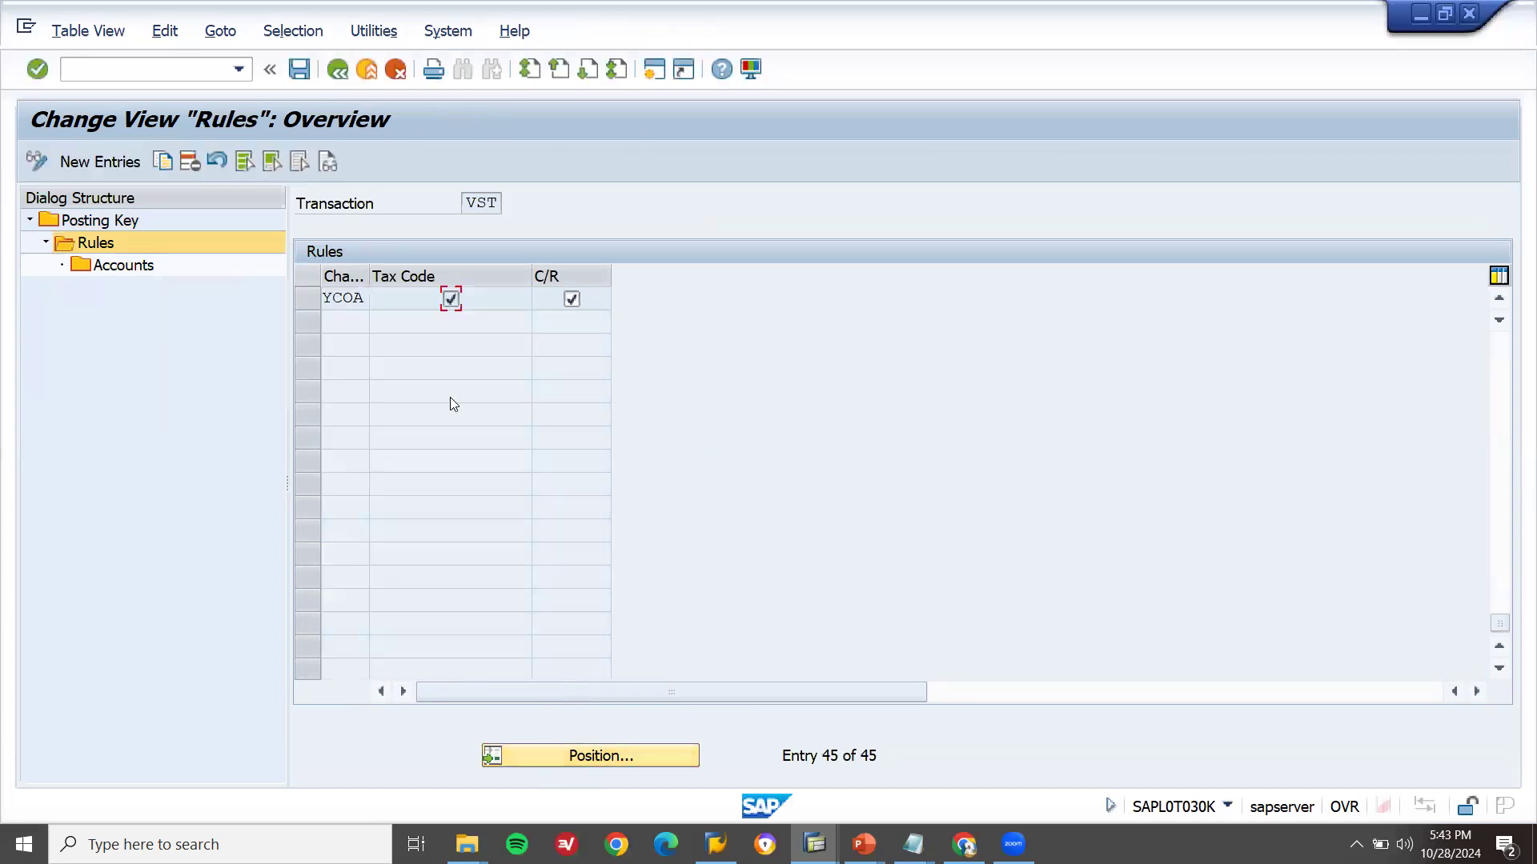
click(310, 301)
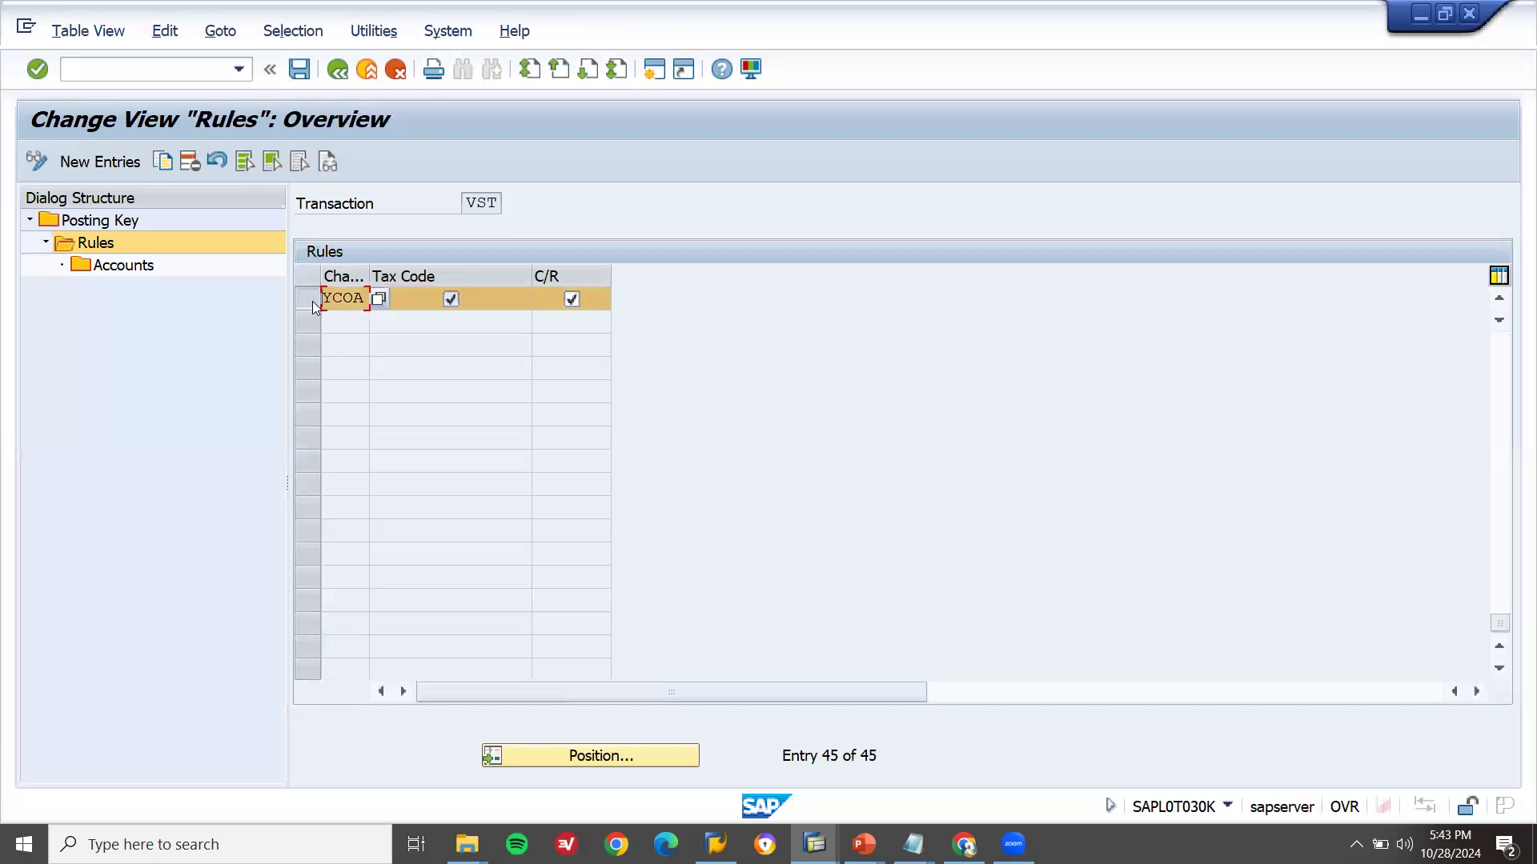
click(111, 268)
double_click(111, 268)
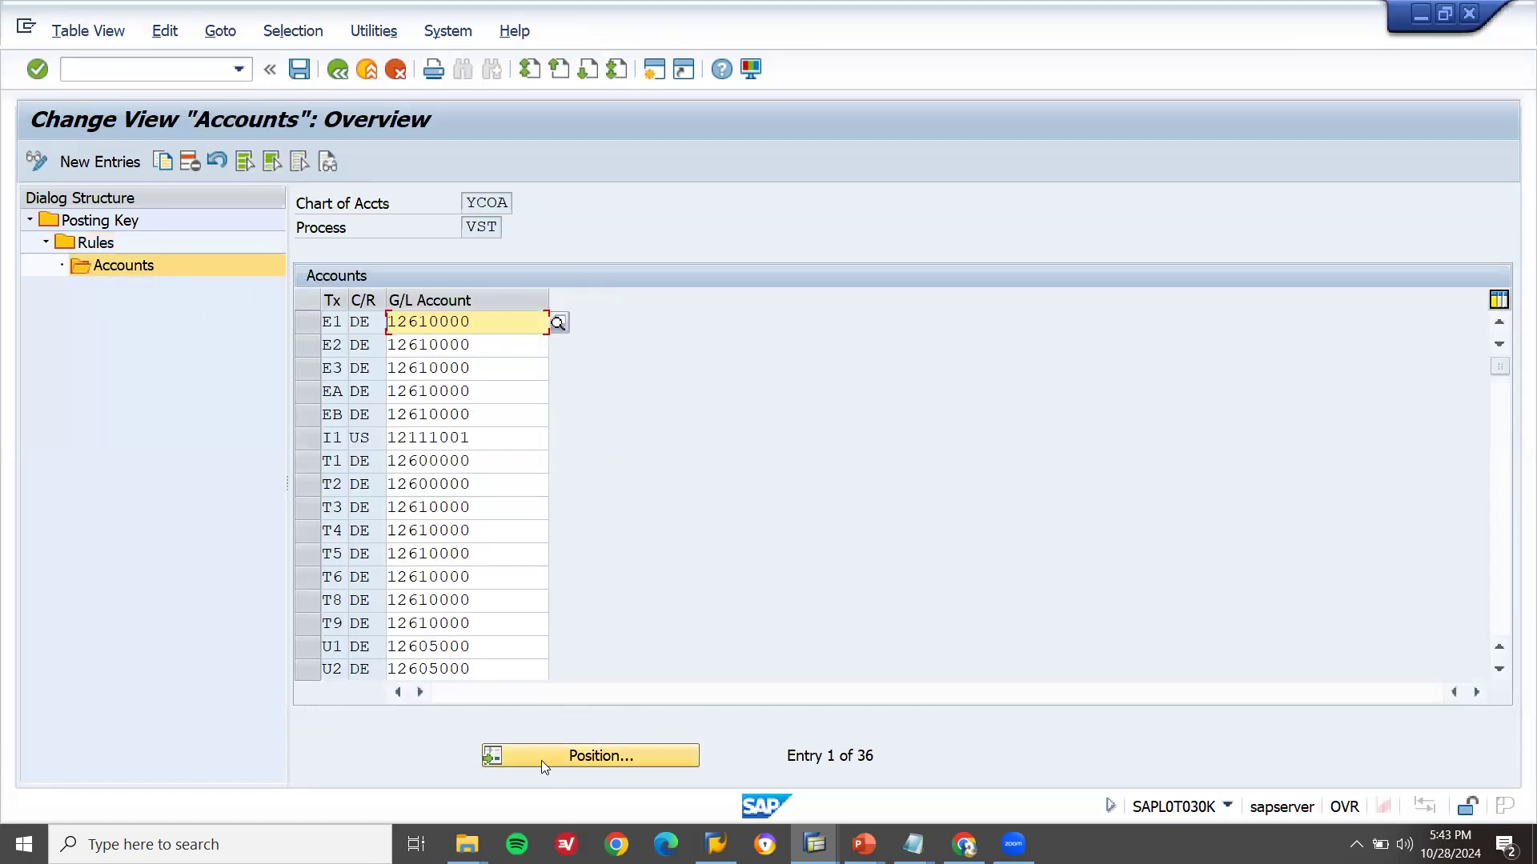
Mark tax code I1's G/L account 12111001, then back out to the Cancel Maintenance prompt.
click(305, 438)
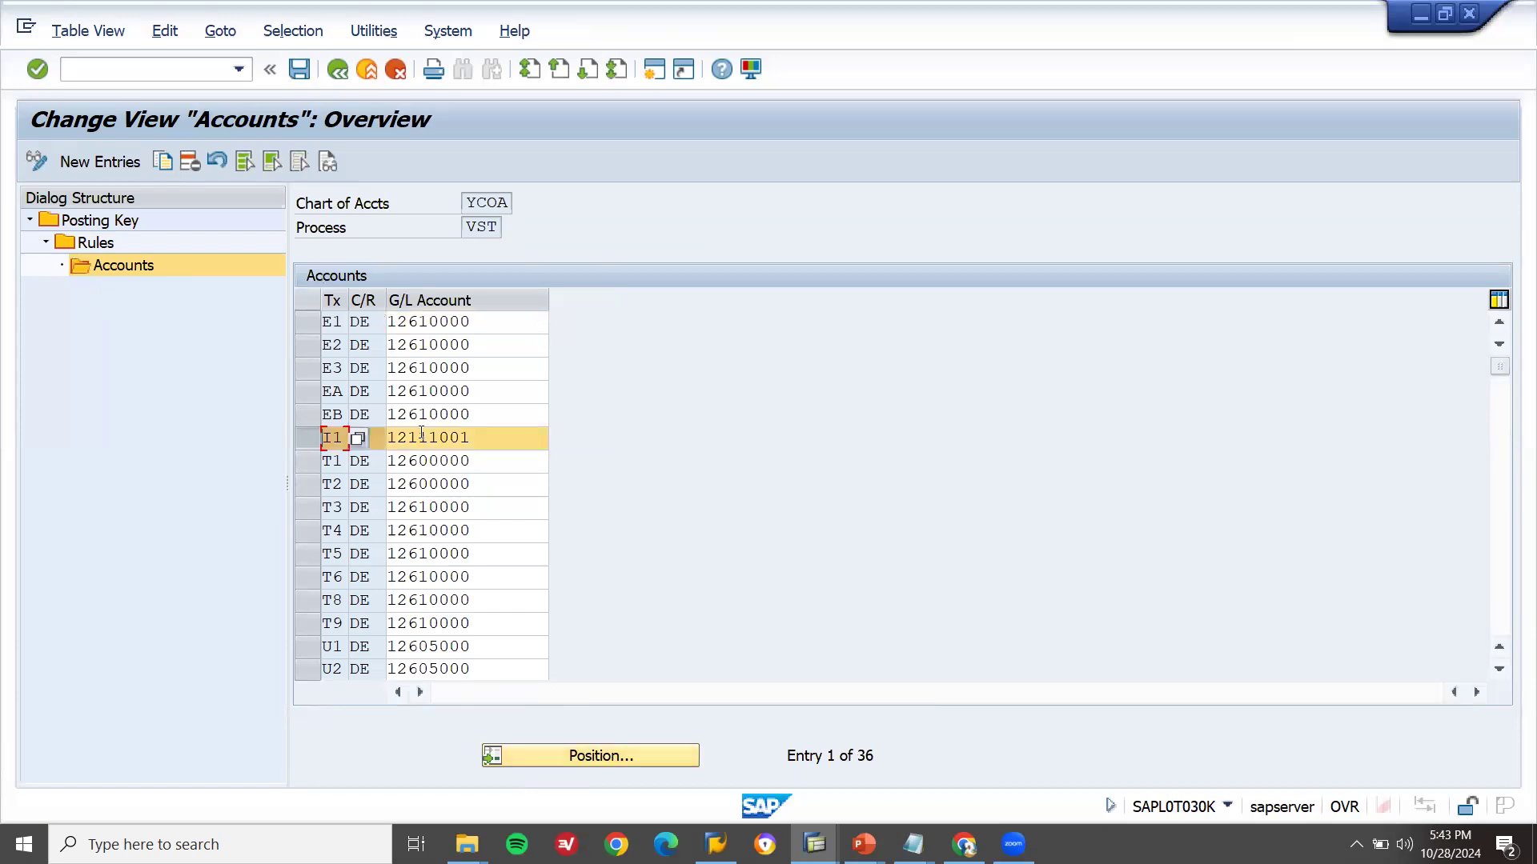
click(485, 437)
key(shift+Left)
key(shift+Left)
key(shift+Left)
key(shift+Left)
key(shift+Left)
key(shift+Left)
key(shift+Left)
key(shift+Left)
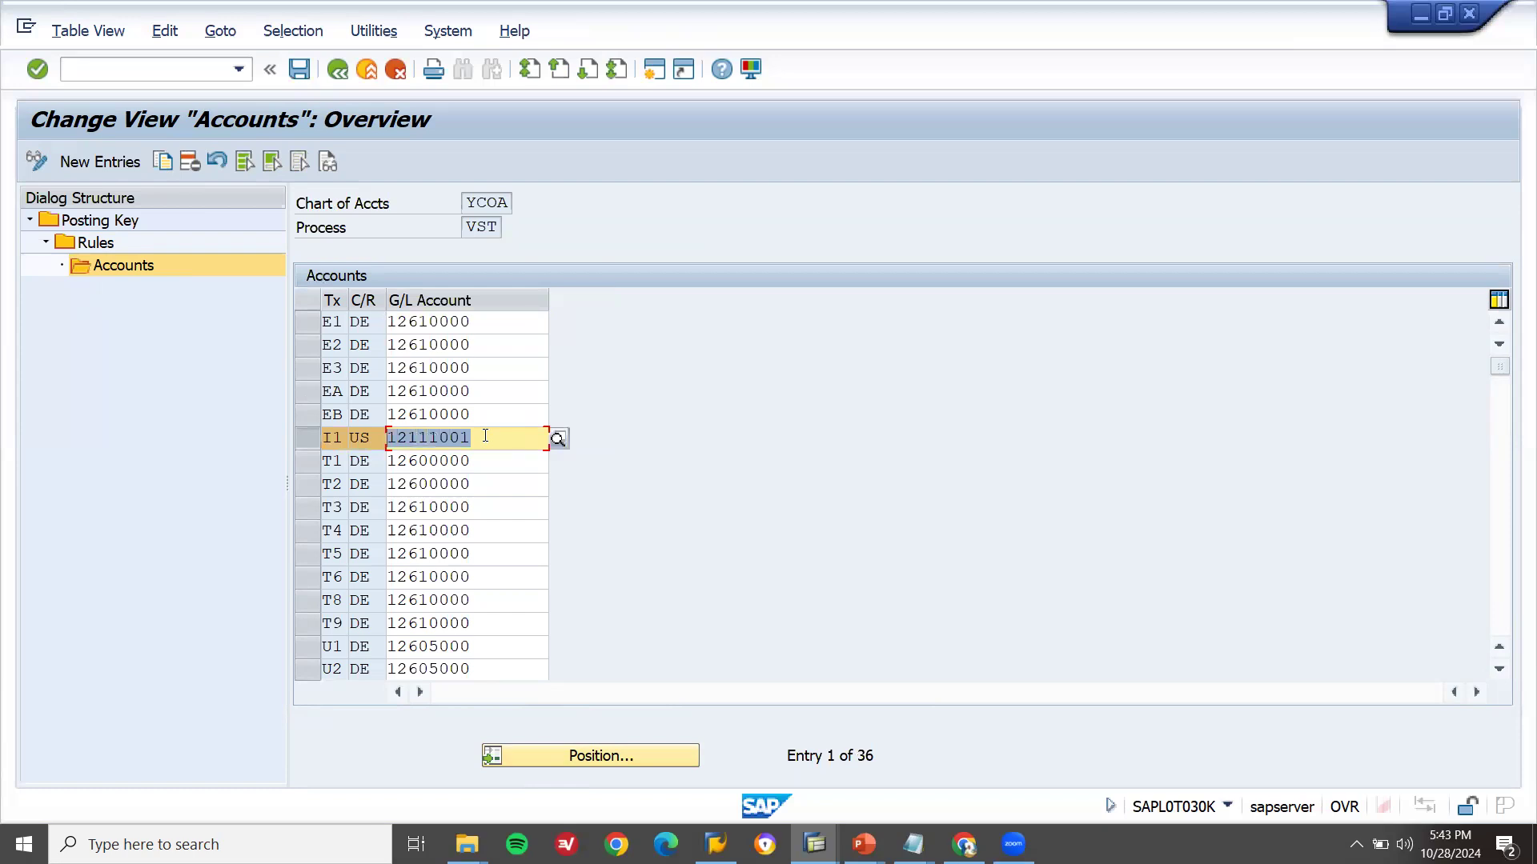
key(Left)
key(shift+Right)
key(shift+Right)
key(shift+Right)
key(shift+Right)
key(shift+Right)
key(shift+Right)
key(shift+Right)
key(shift+Right)
key(F12)
click(430, 436)
Switch to PowerPoint and resume the slide show on the Account Key slide.
click(864, 843)
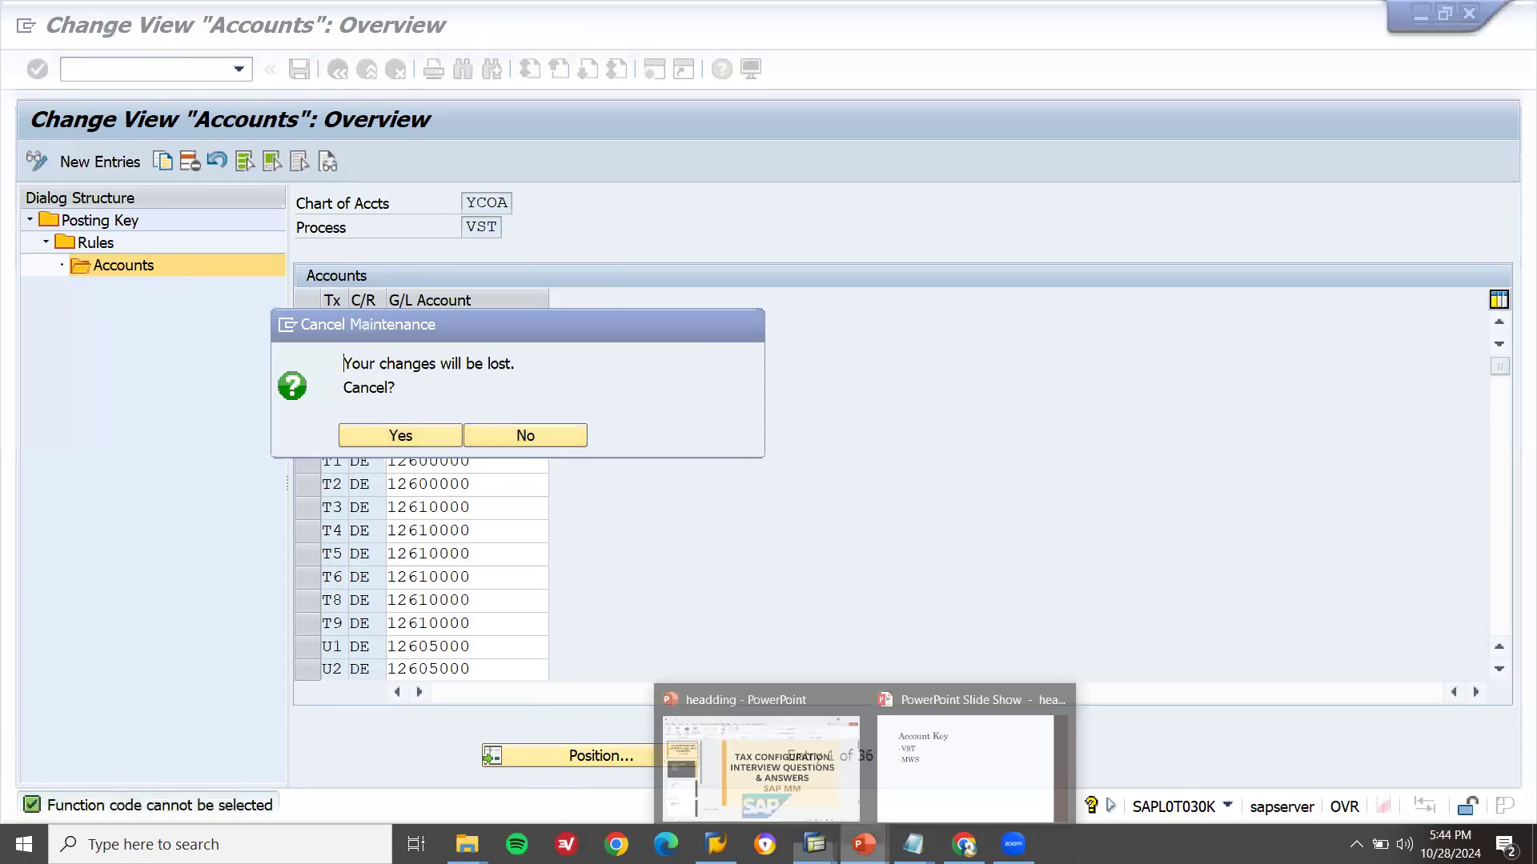
click(784, 770)
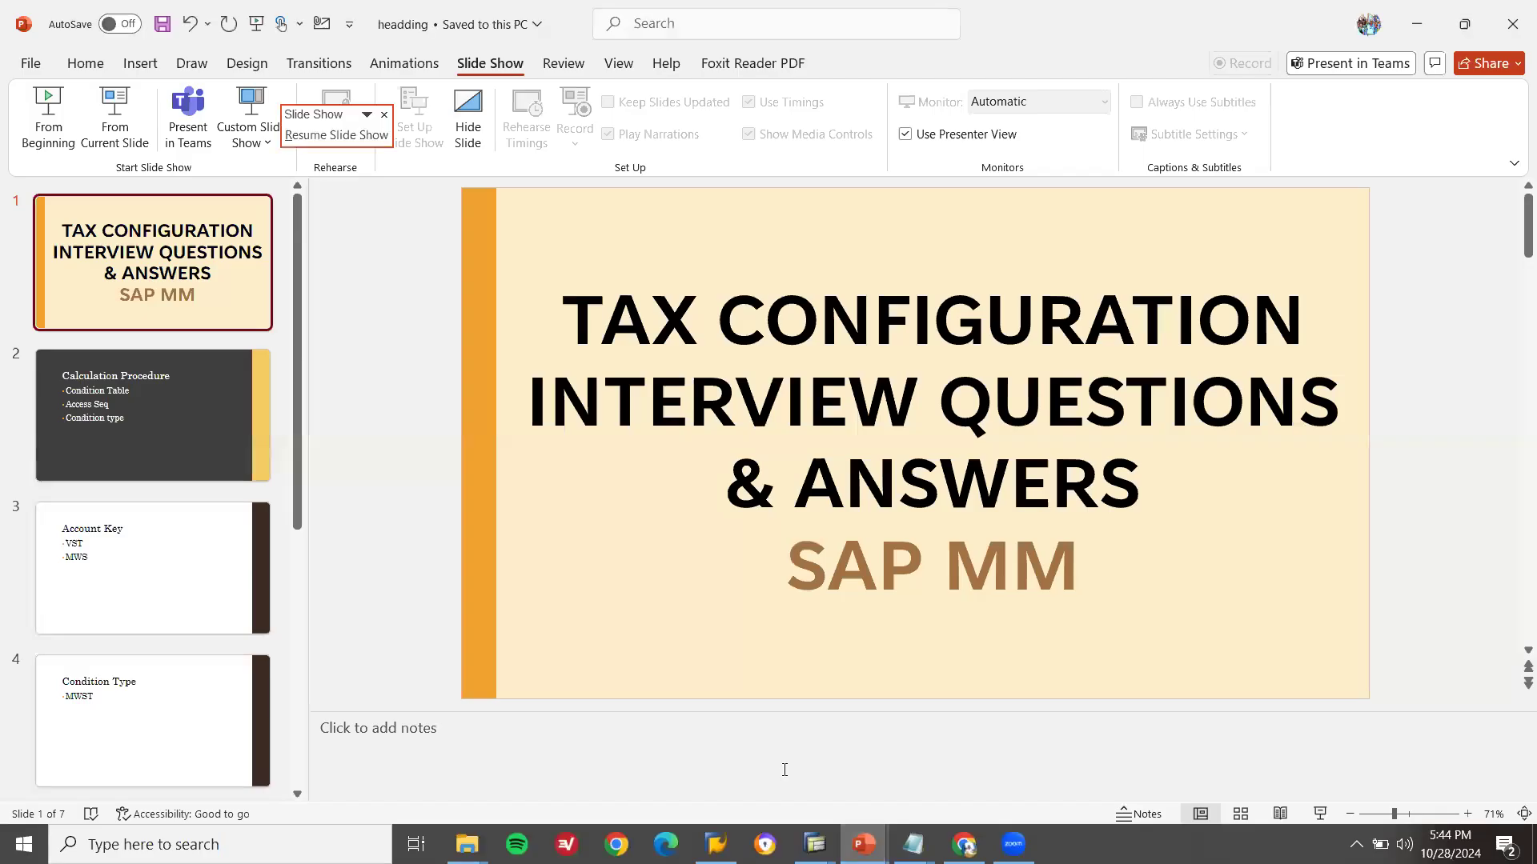
mouse_move(864, 843)
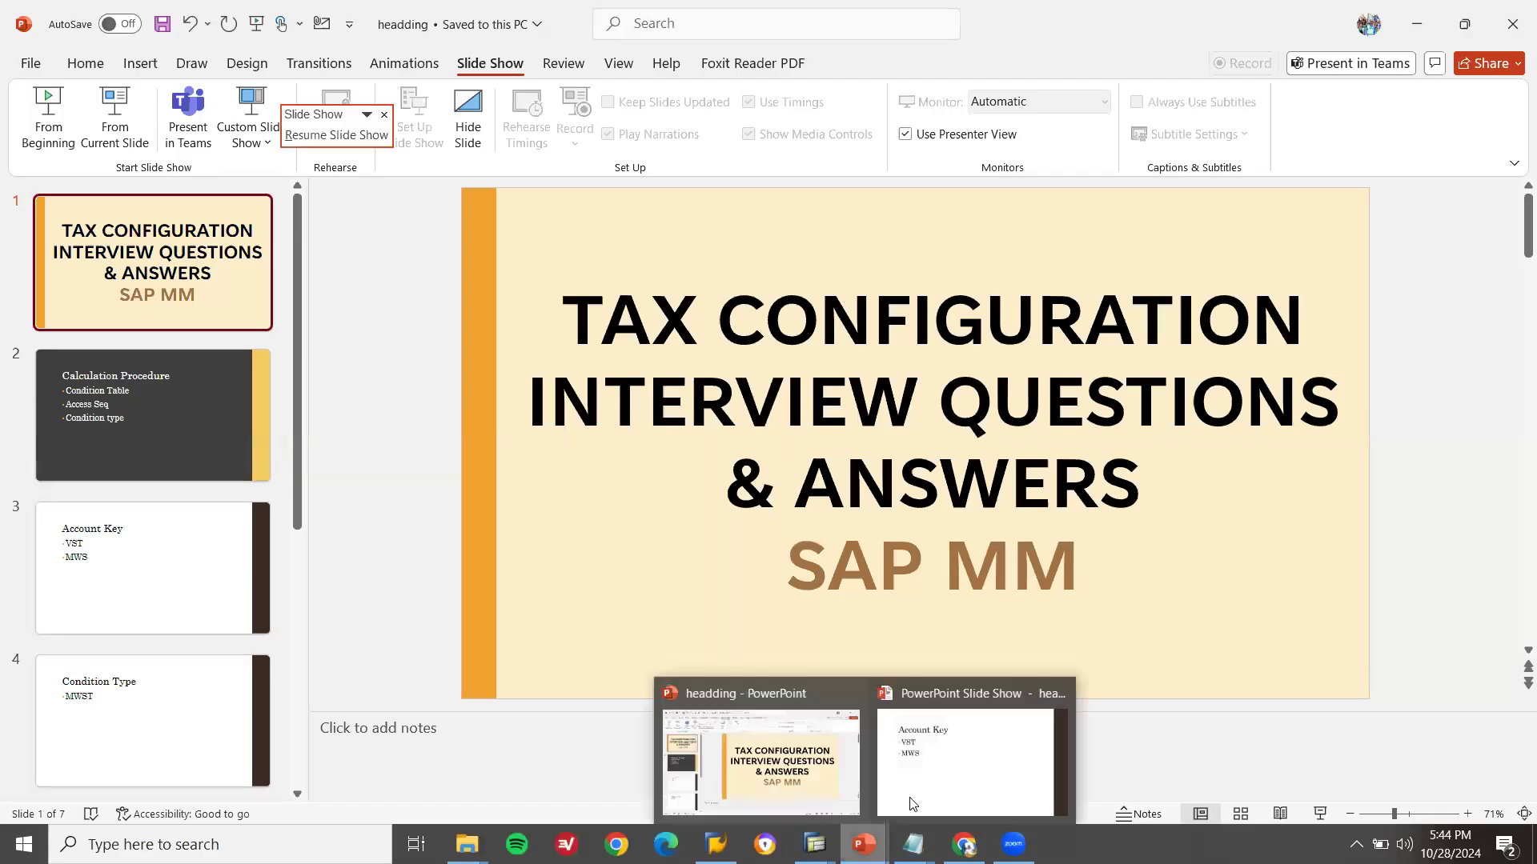
click(965, 760)
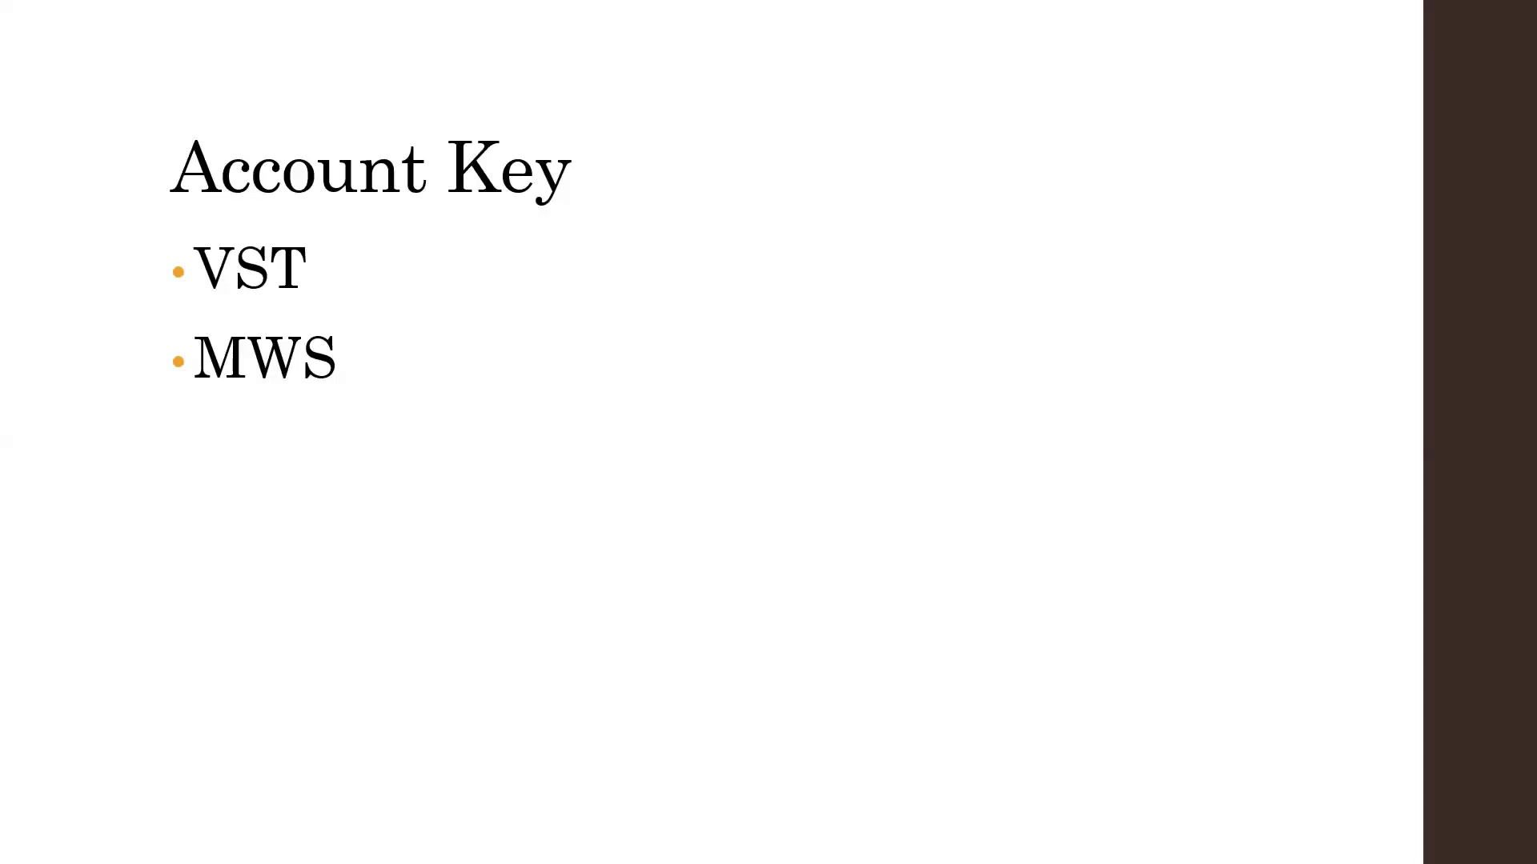
Advance through the Condition Type, Integration Point and Tax Code slides, then end the show and return to SAP.
key(Right)
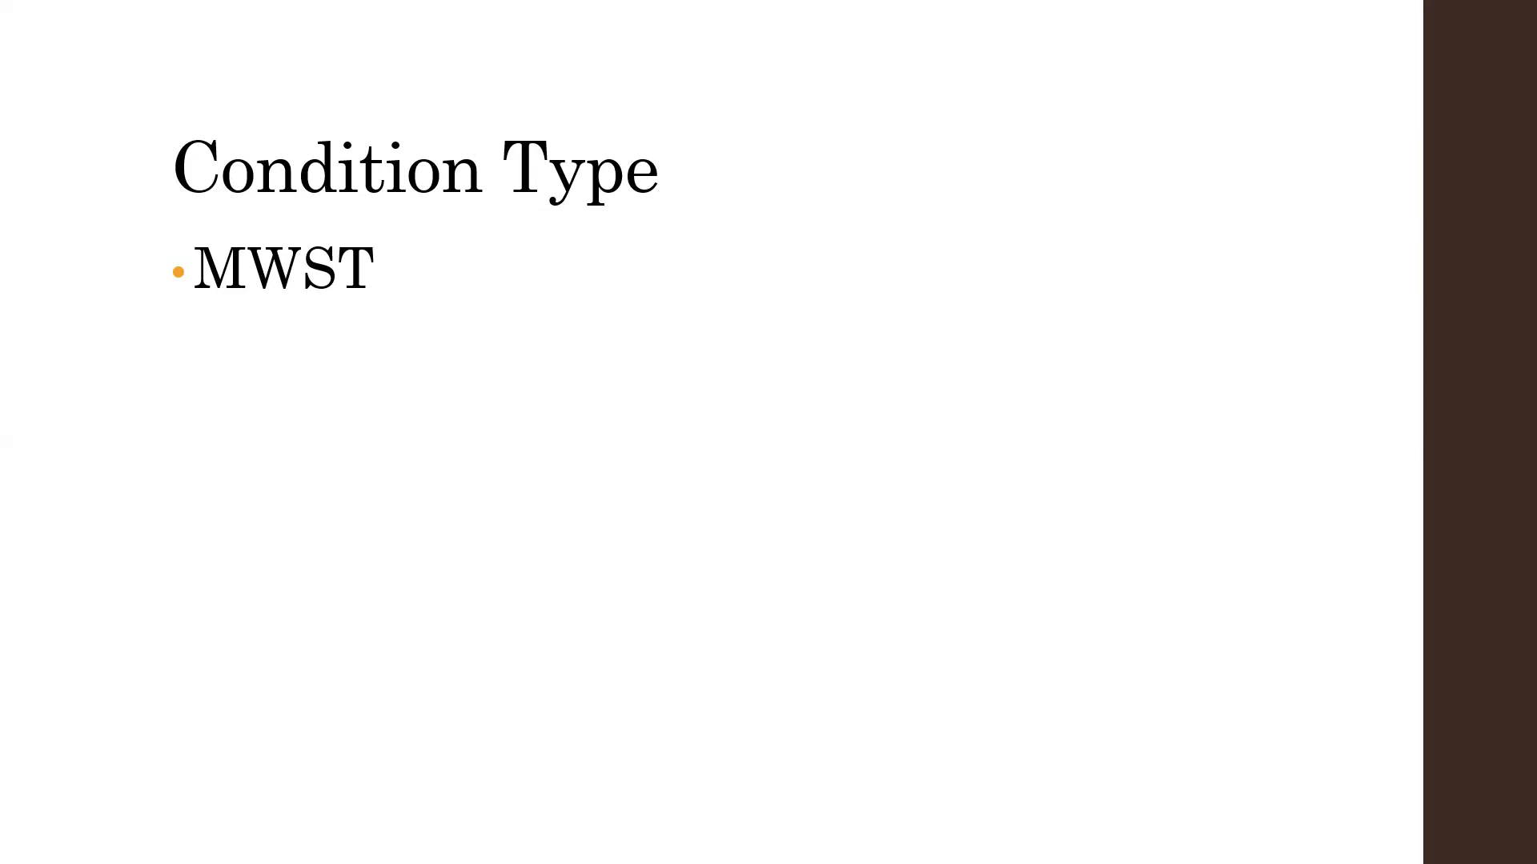
key(Right)
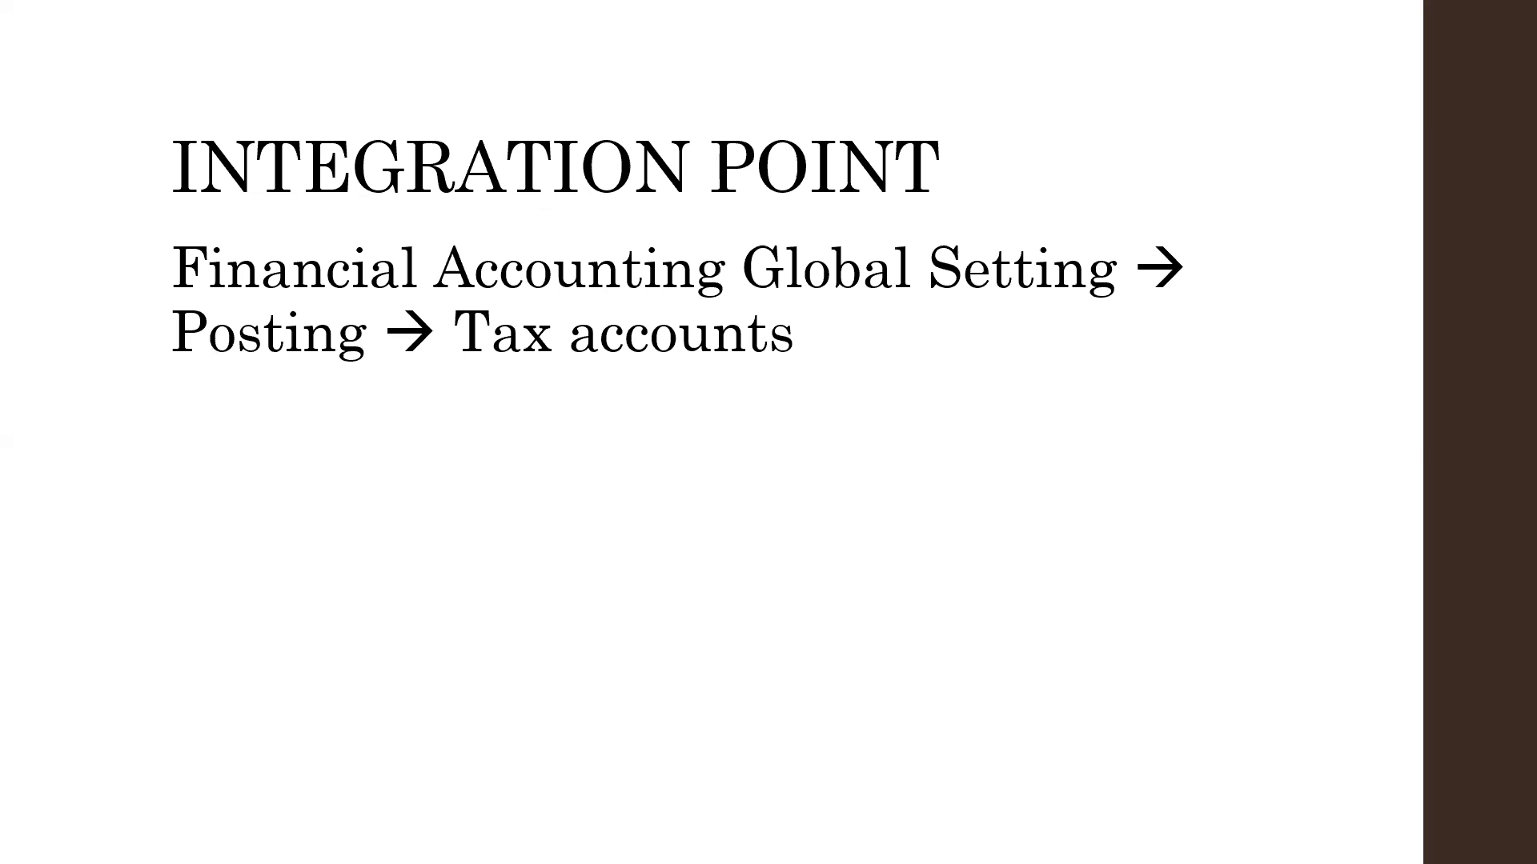
key(Right)
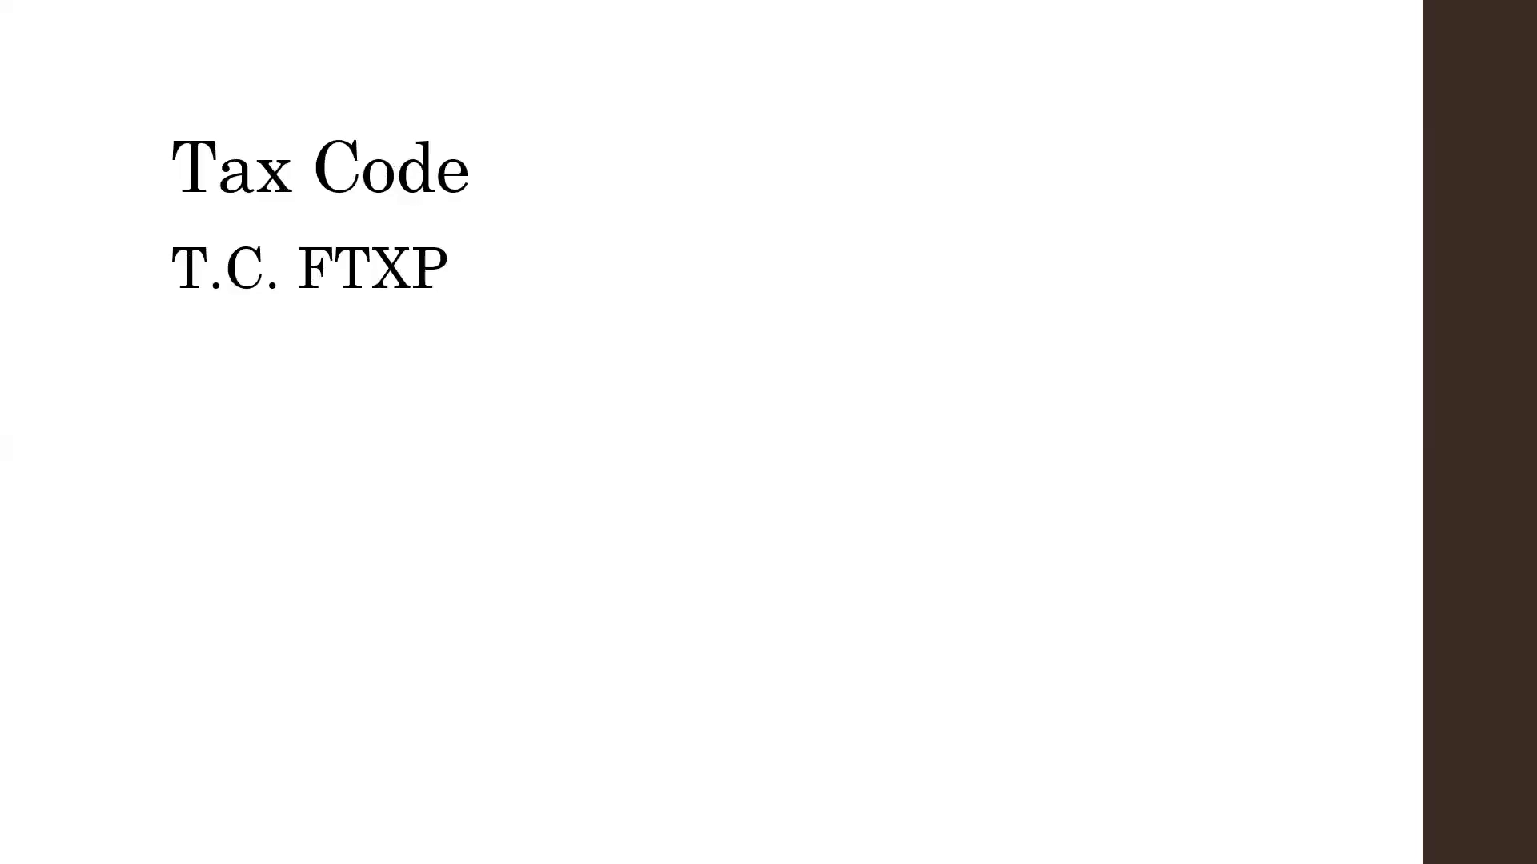
key(Escape)
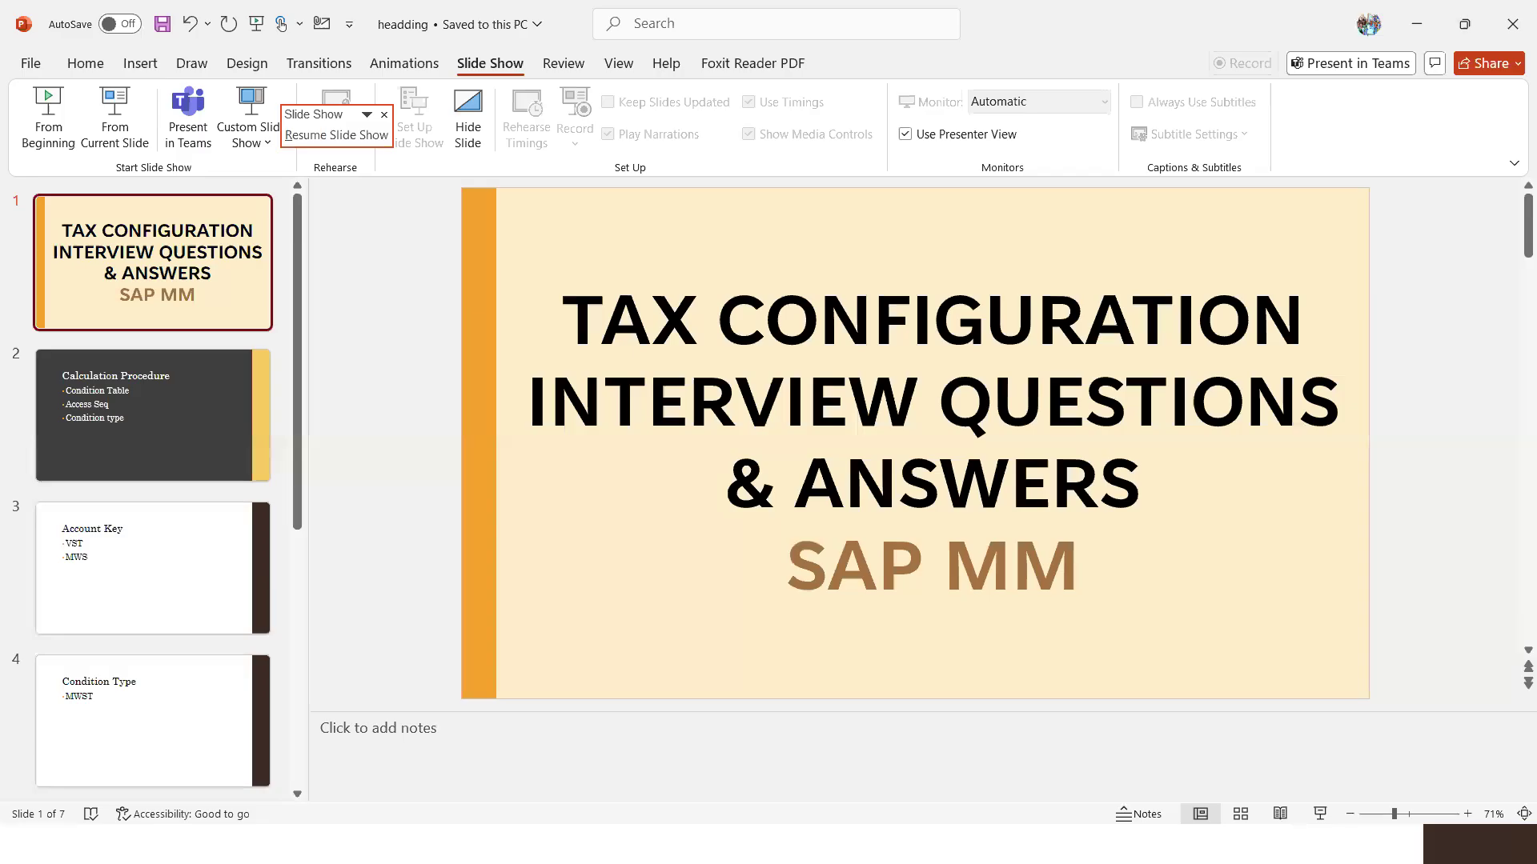
key(alt+Tab)
key(alt+Tab)
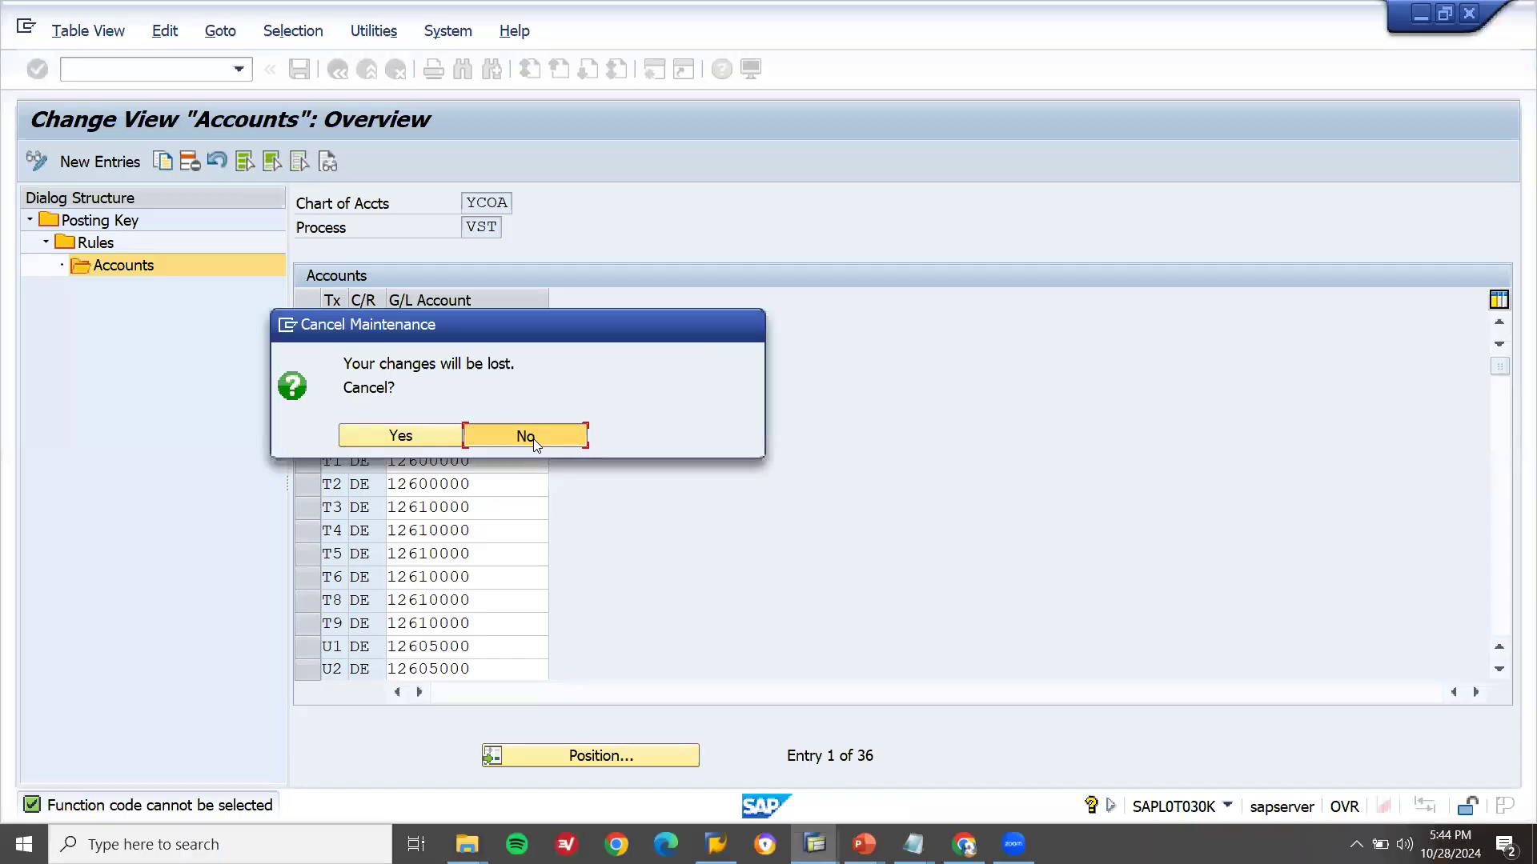
Decline the cancel prompt, keeping the I1 account entries.
click(533, 438)
click(337, 437)
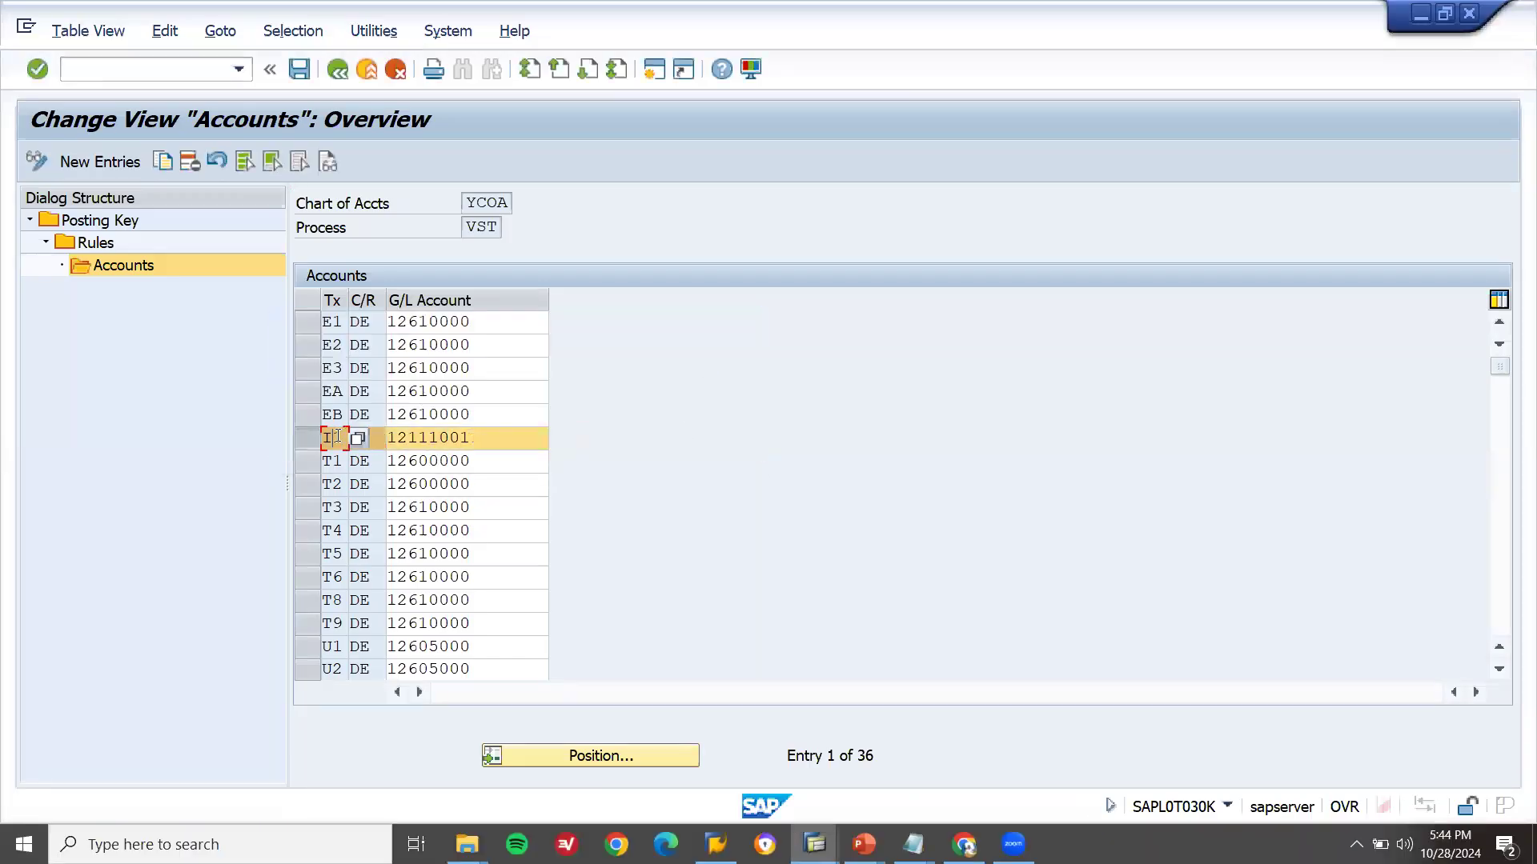
double_click(337, 437)
click(304, 435)
Run /NFTXP and create tax code S1 for country US.
click(156, 67)
text(/NFTXP)
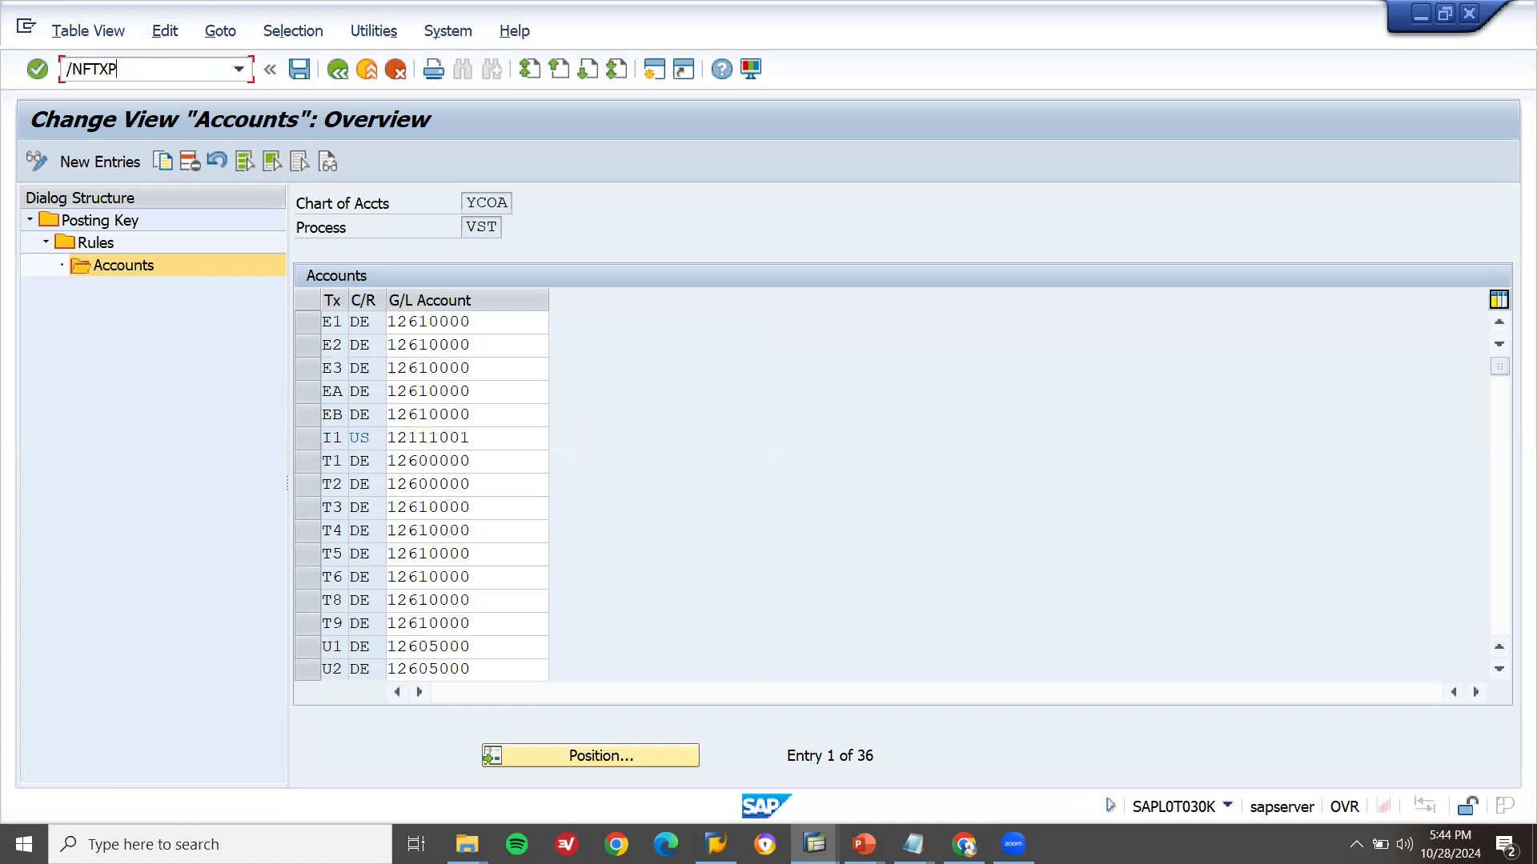
key(Return)
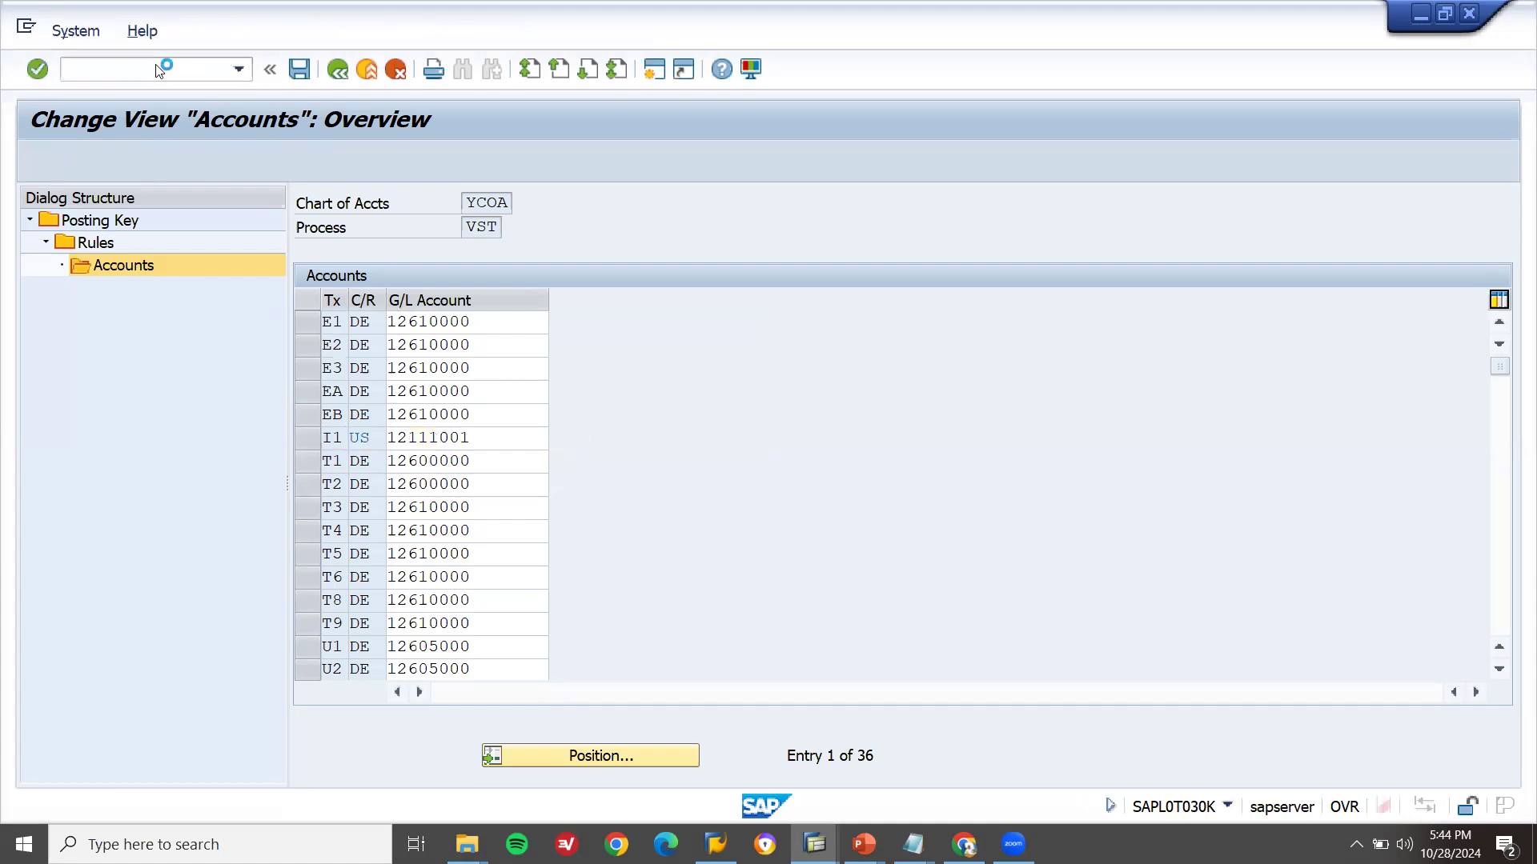
text(US)
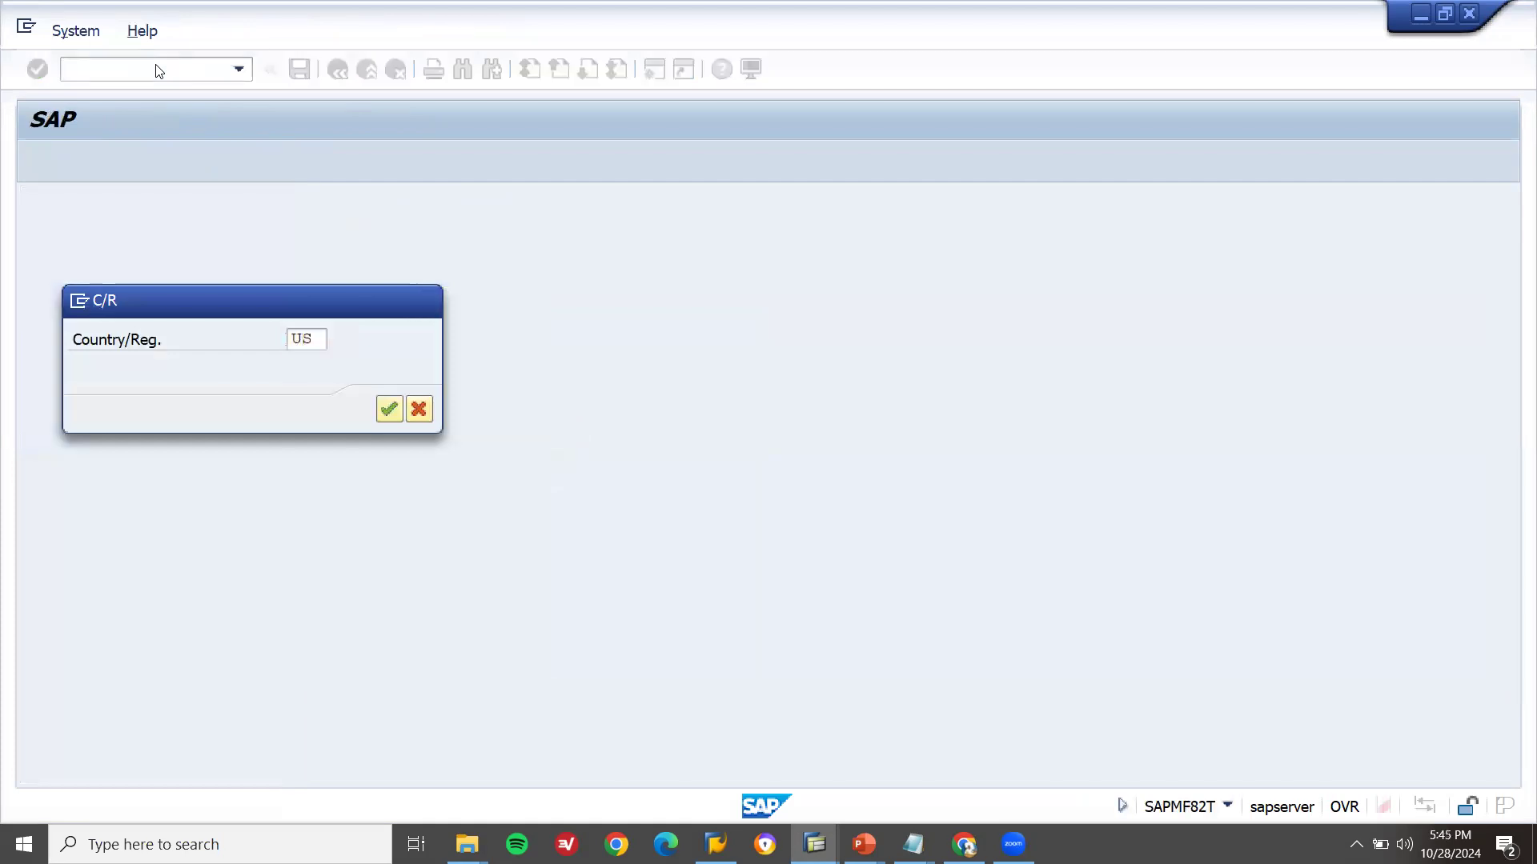
key(Return)
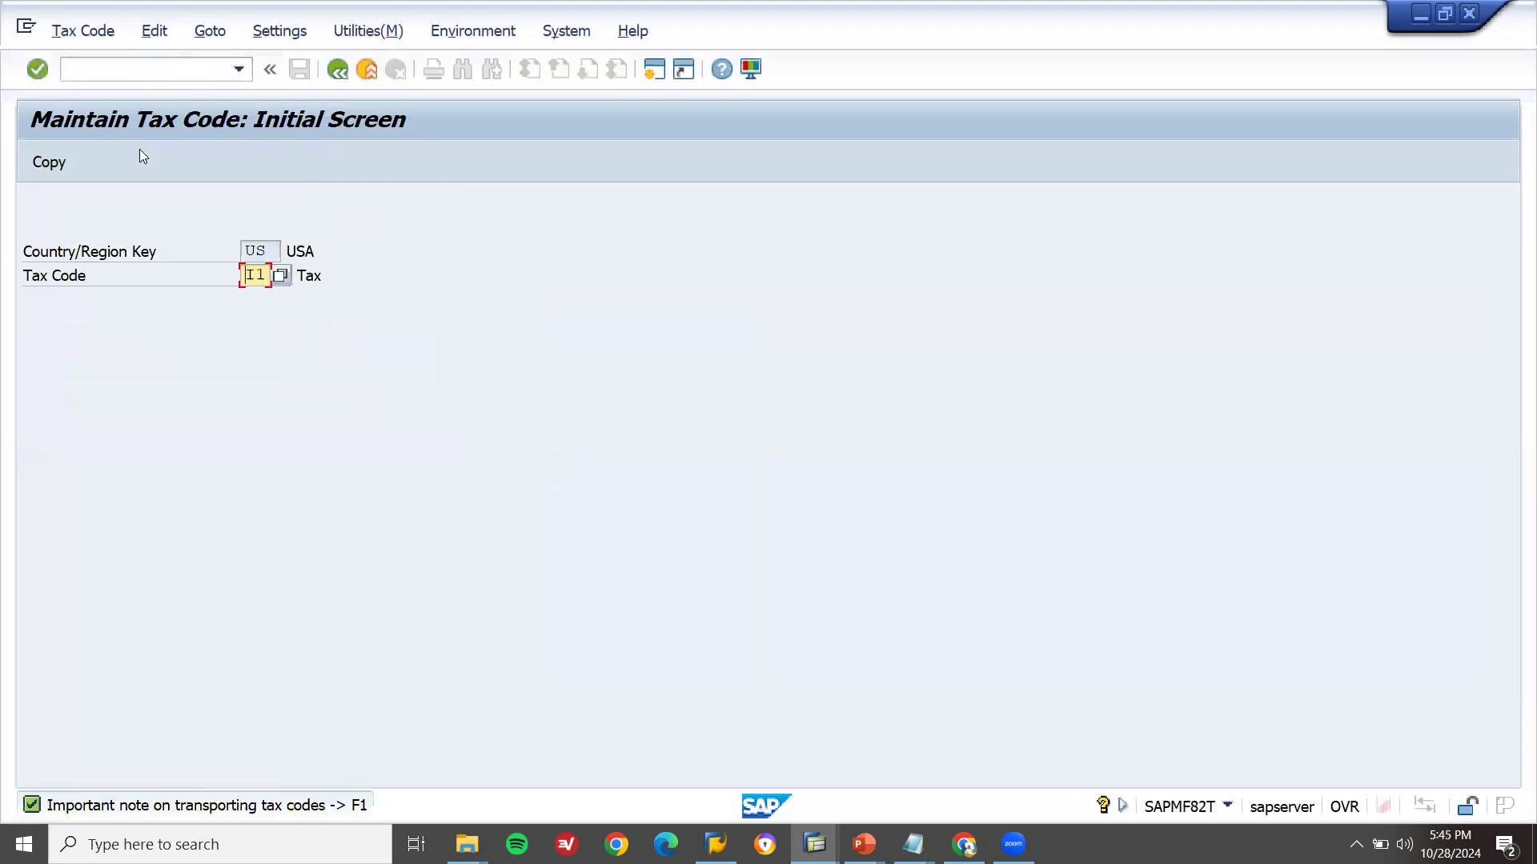
key(shift+Right)
key(shift+Right)
text(S1)
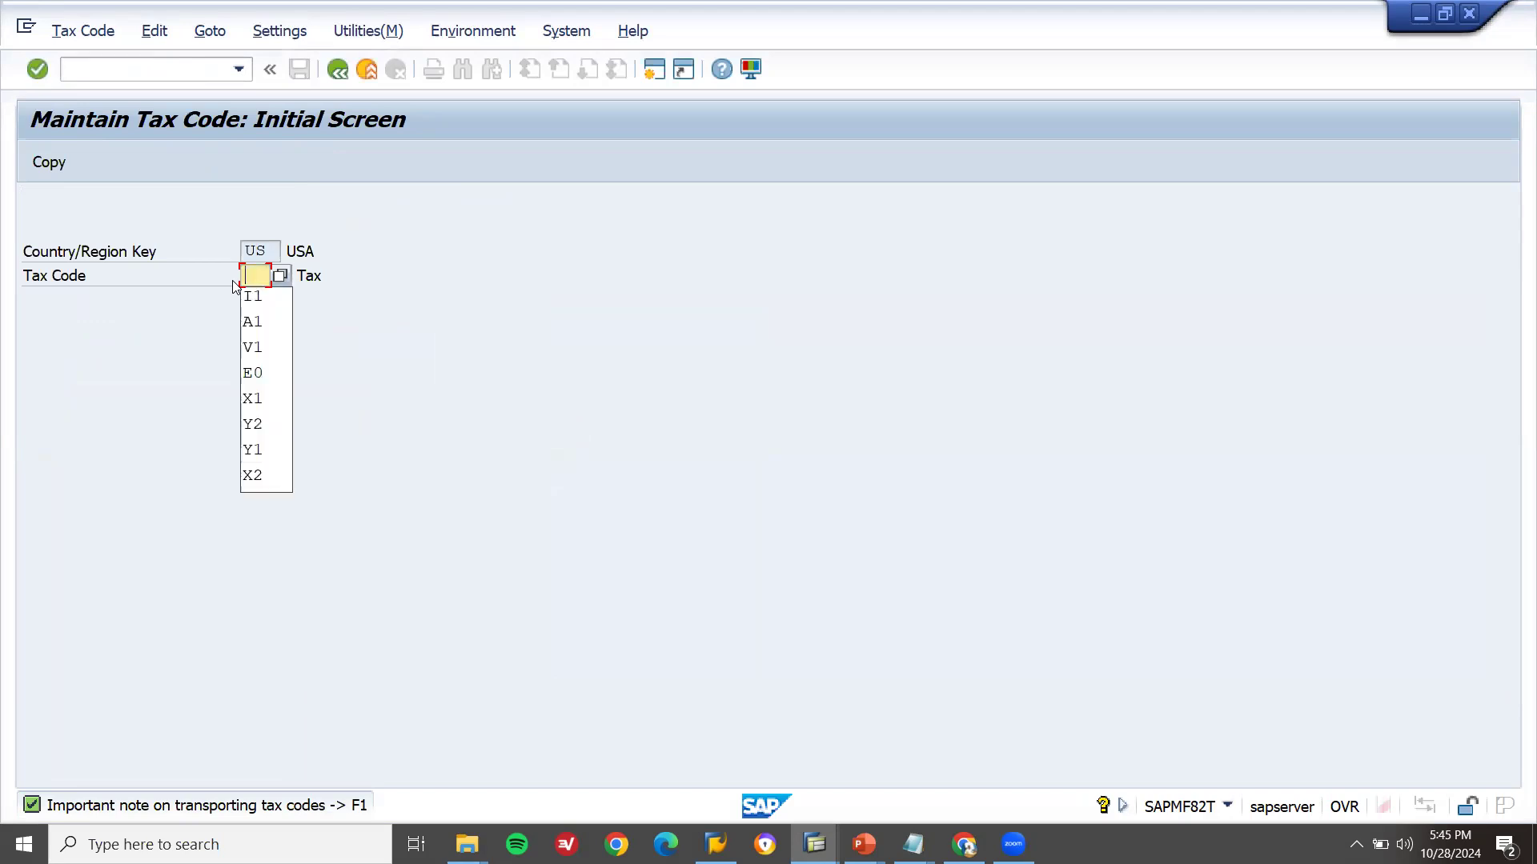
key(Return)
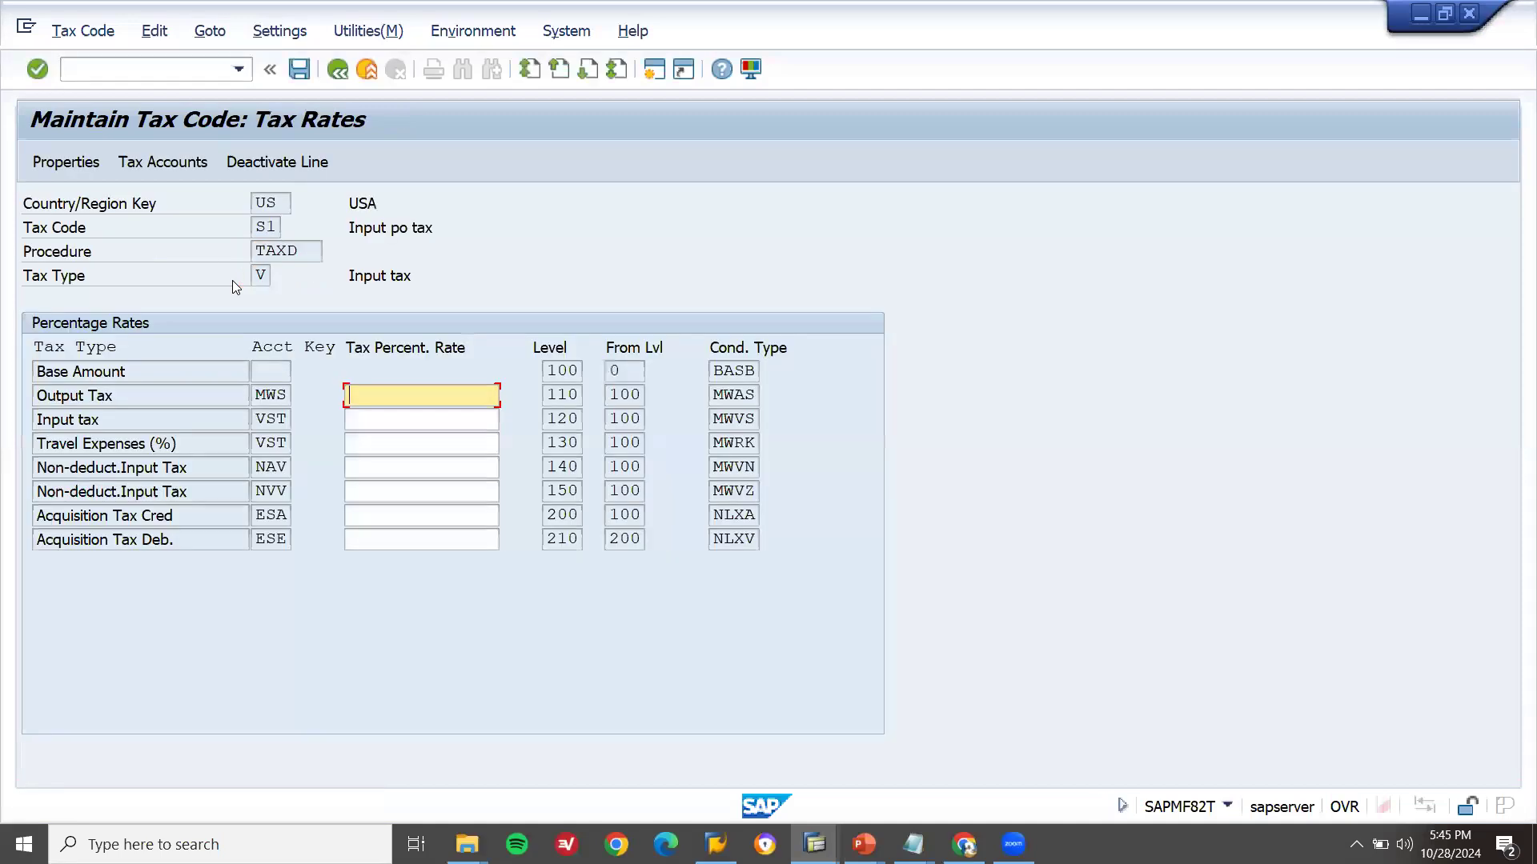
Enter 25% as both the Input tax (VST) and Output Tax (MWS) rates.
key(Tab)
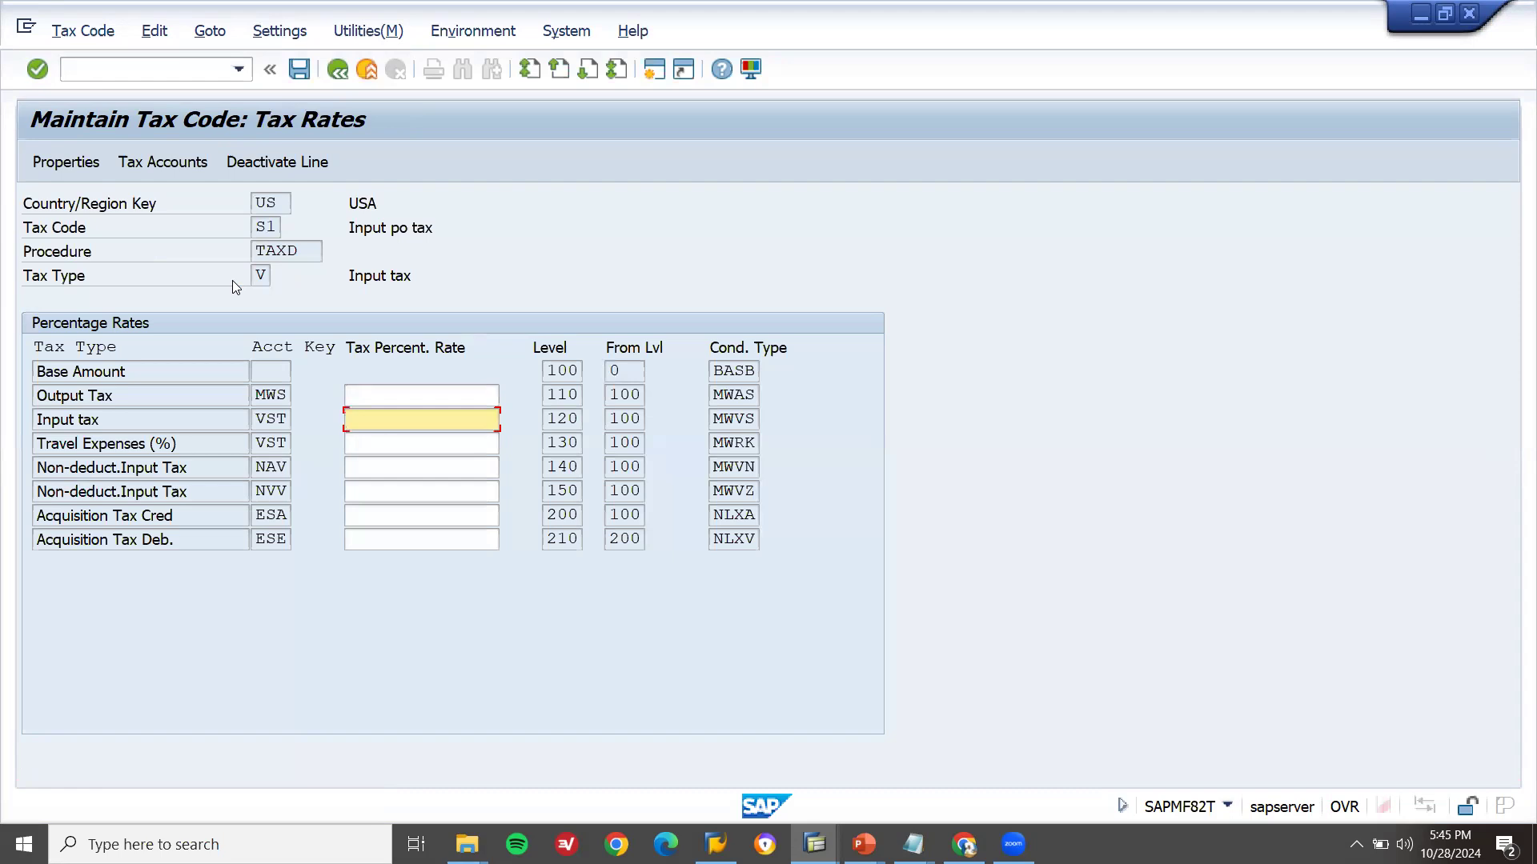
text(25)
key(Return)
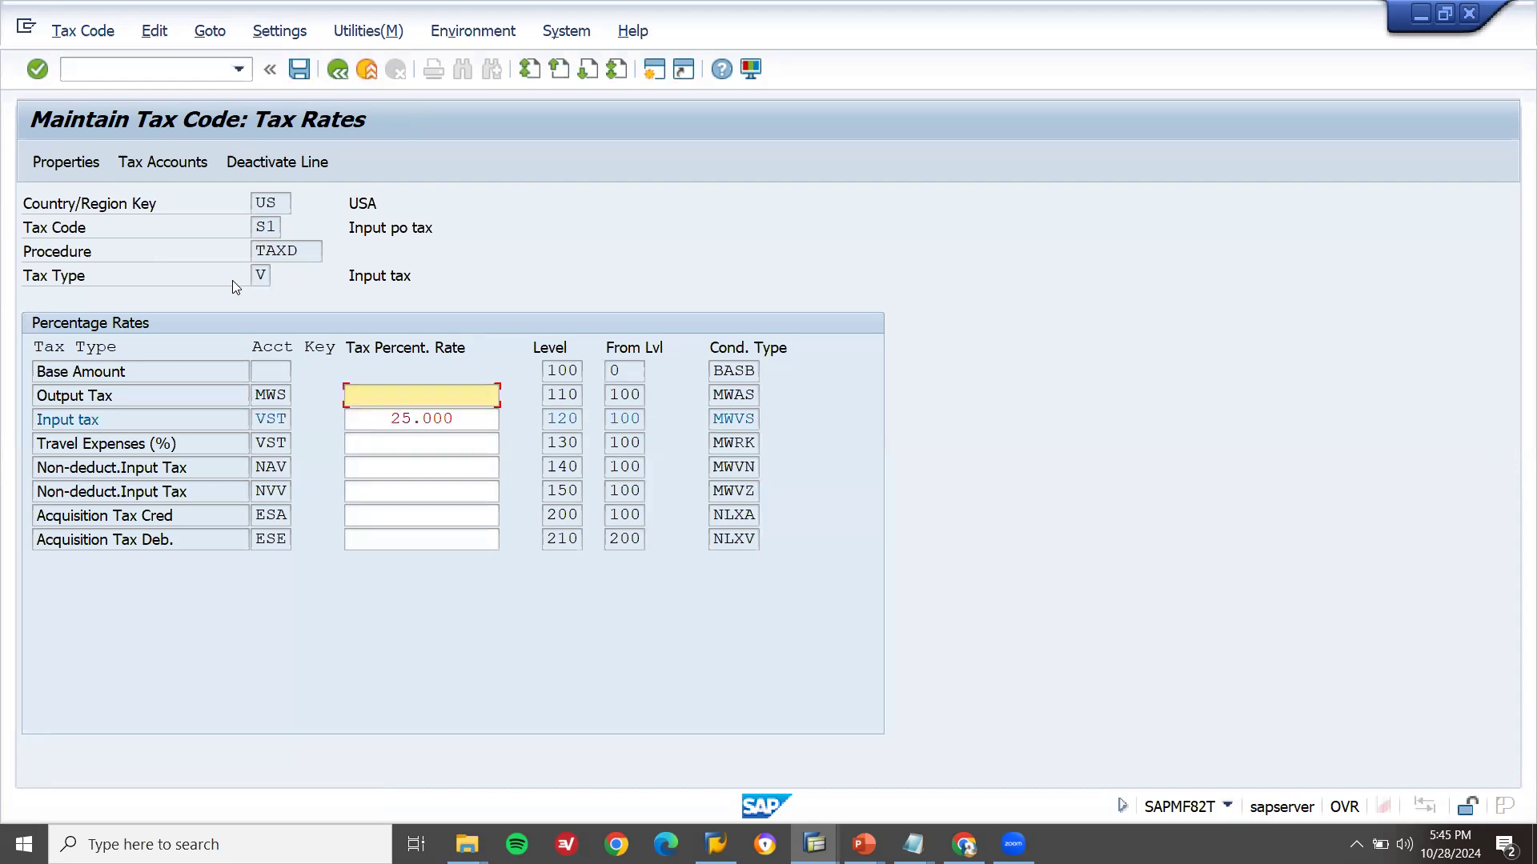
text(25)
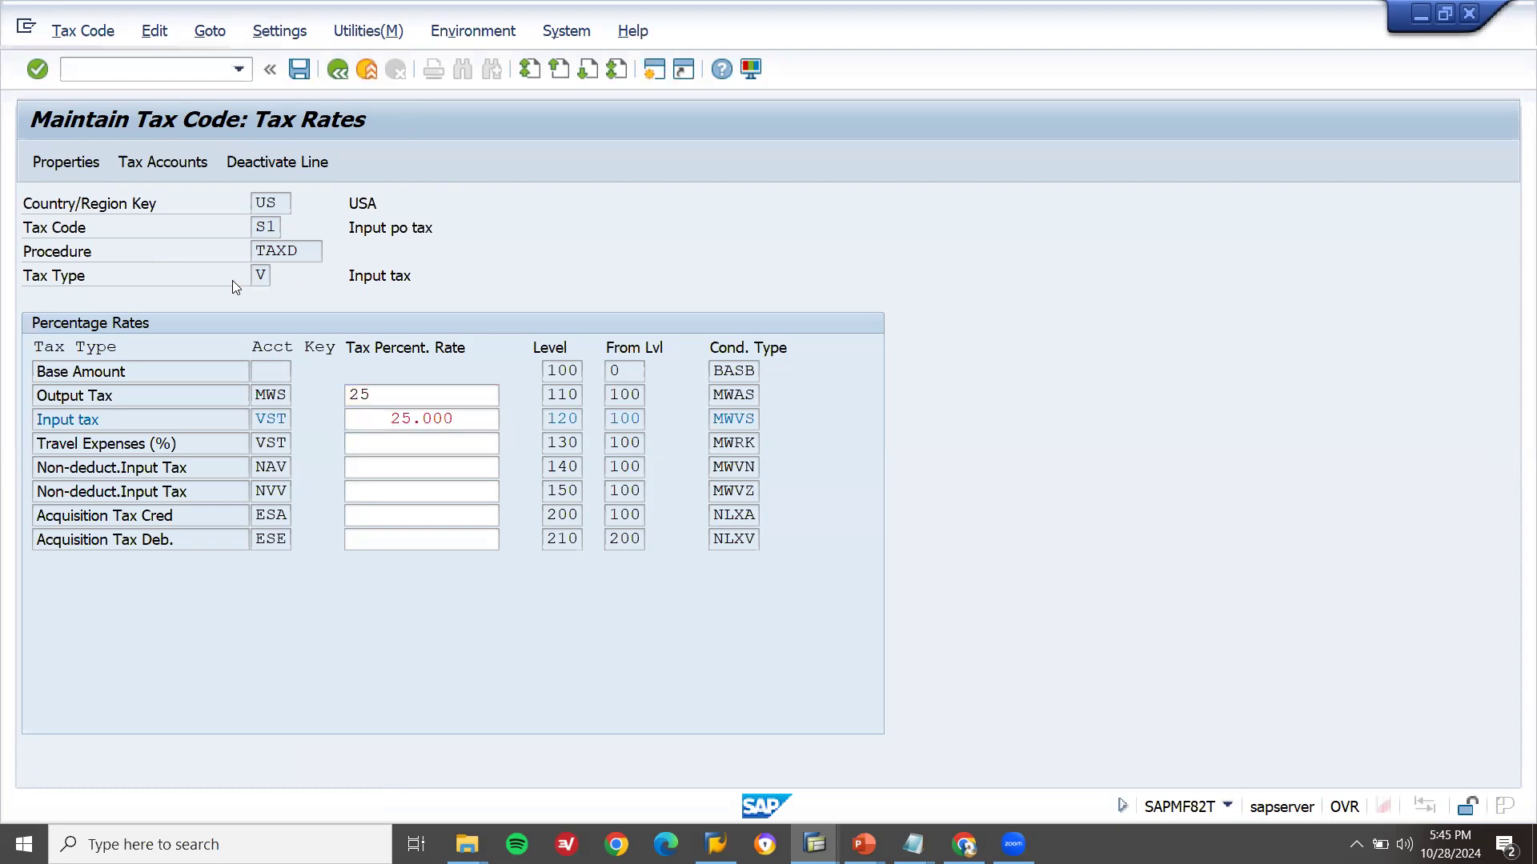
key(Return)
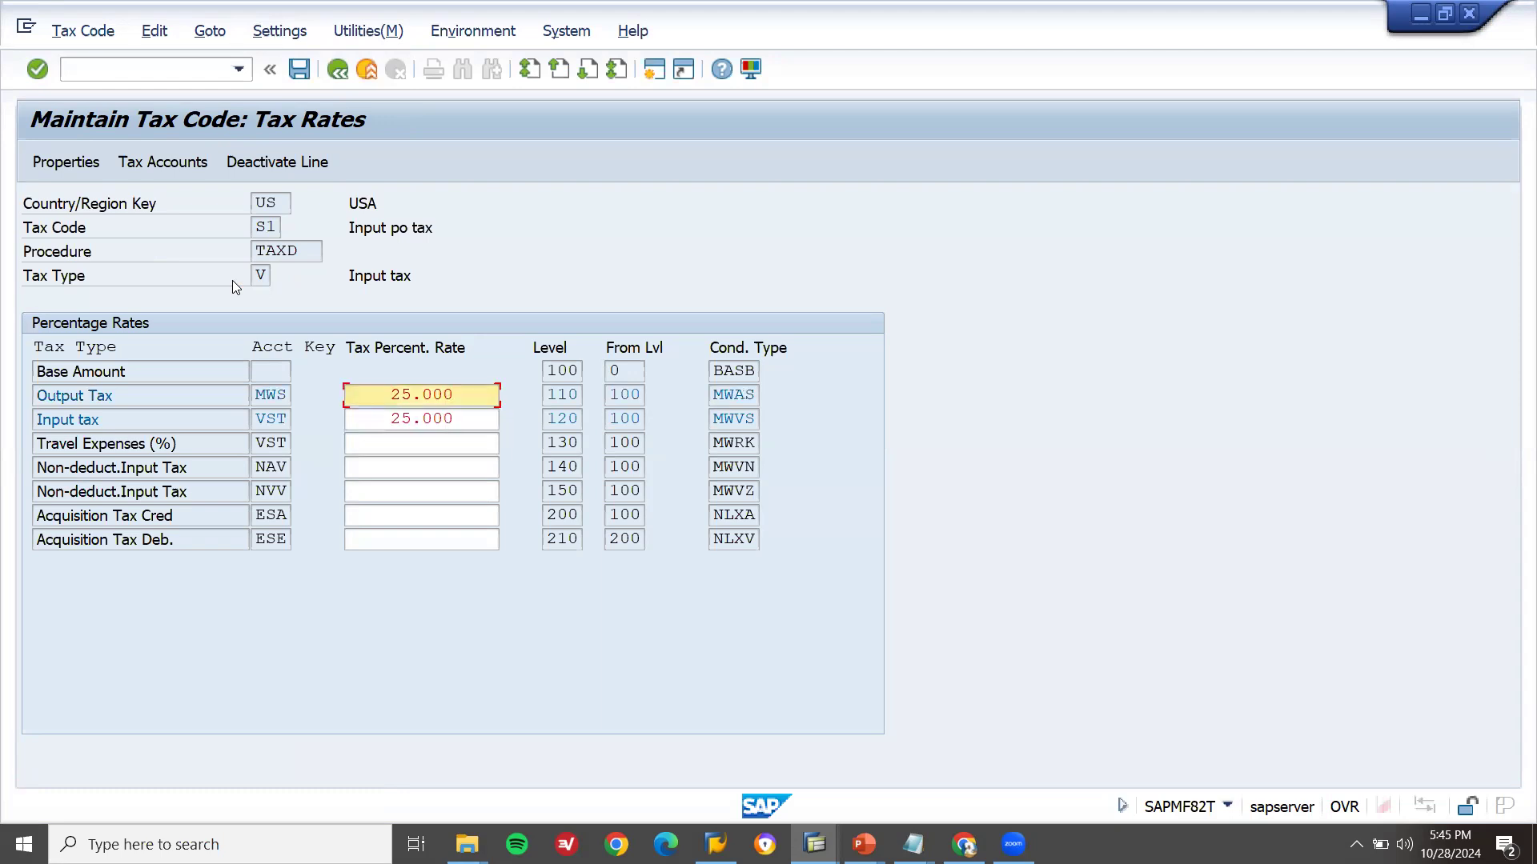
click(286, 397)
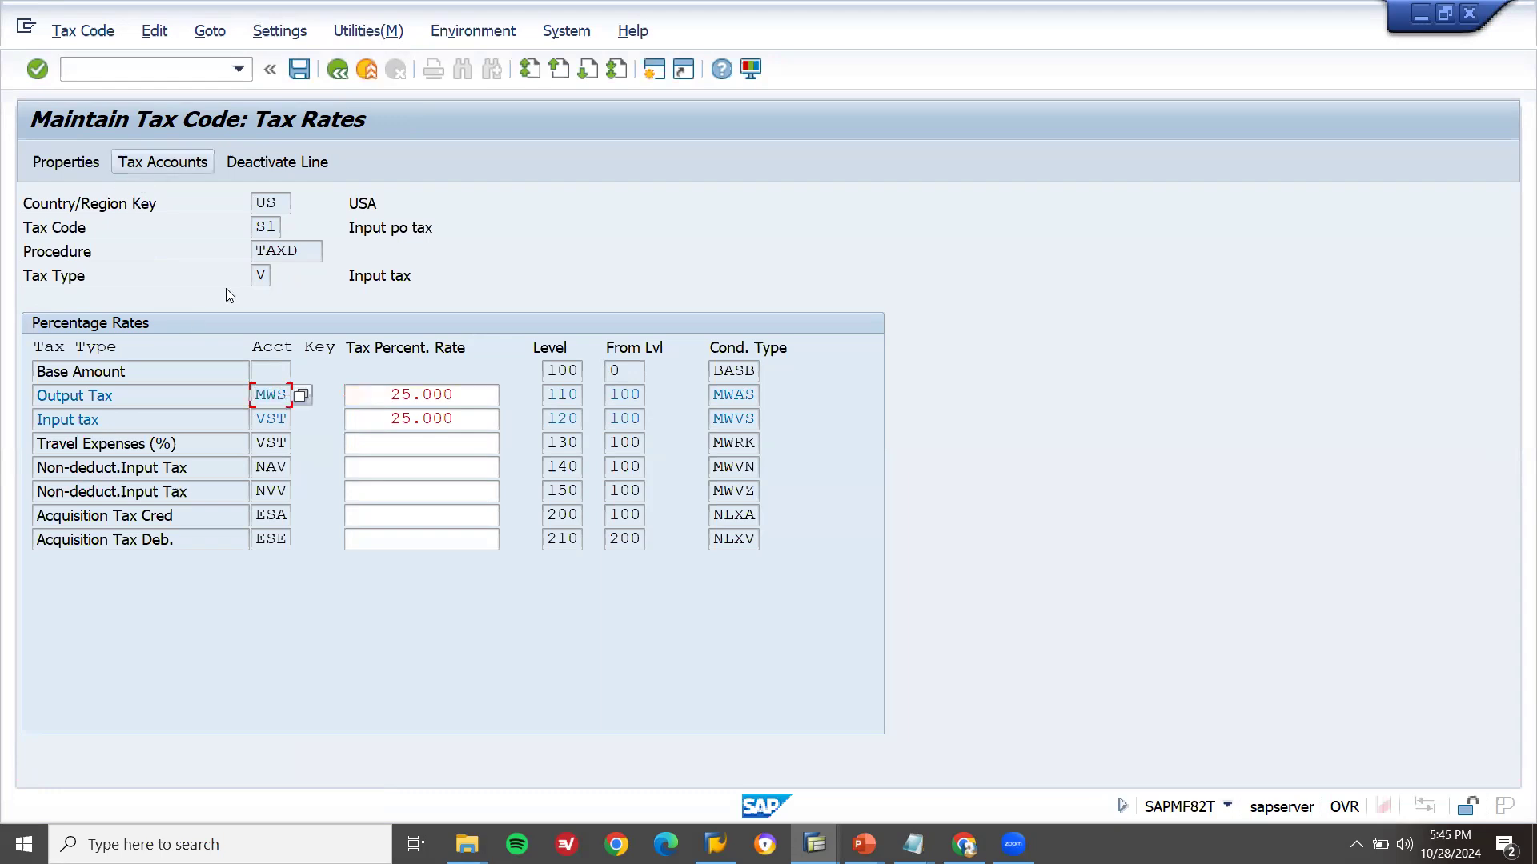
Open the S1 tax accounts for chart of accounts YCOA and close them with no entries.
click(187, 163)
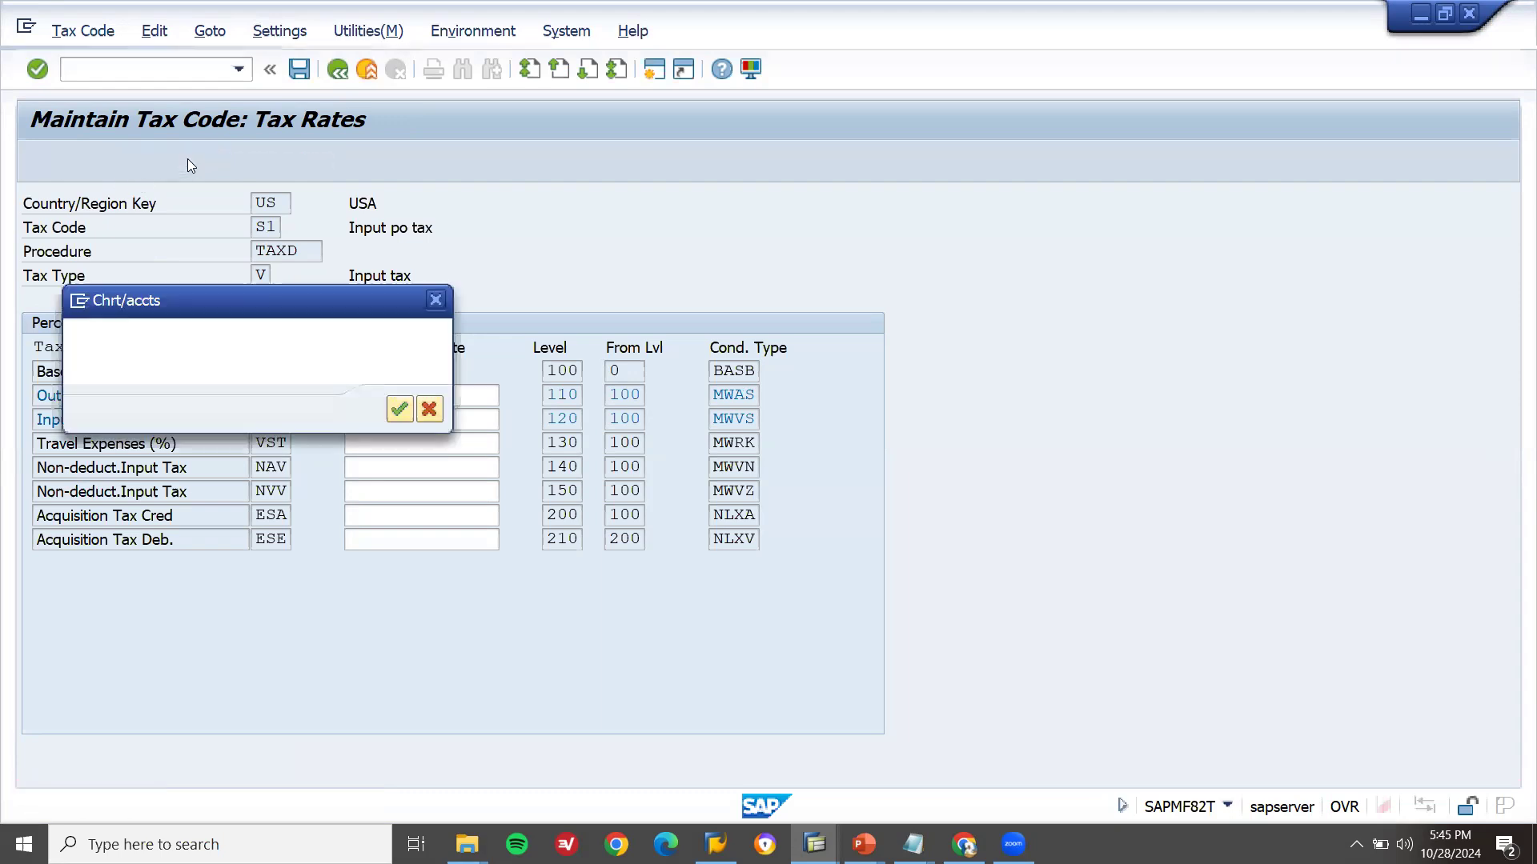
click(404, 409)
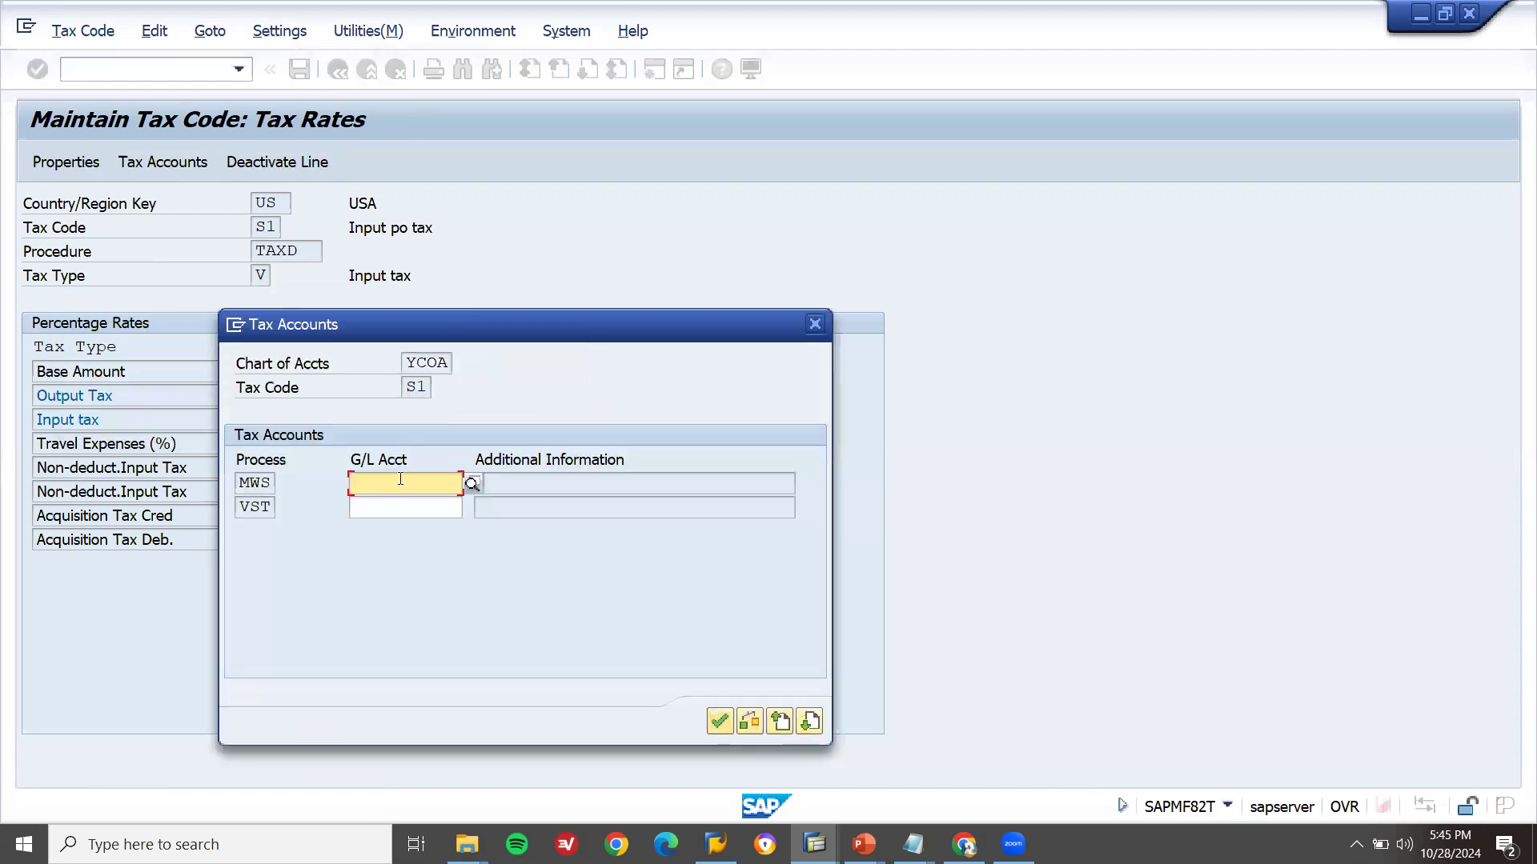
click(718, 720)
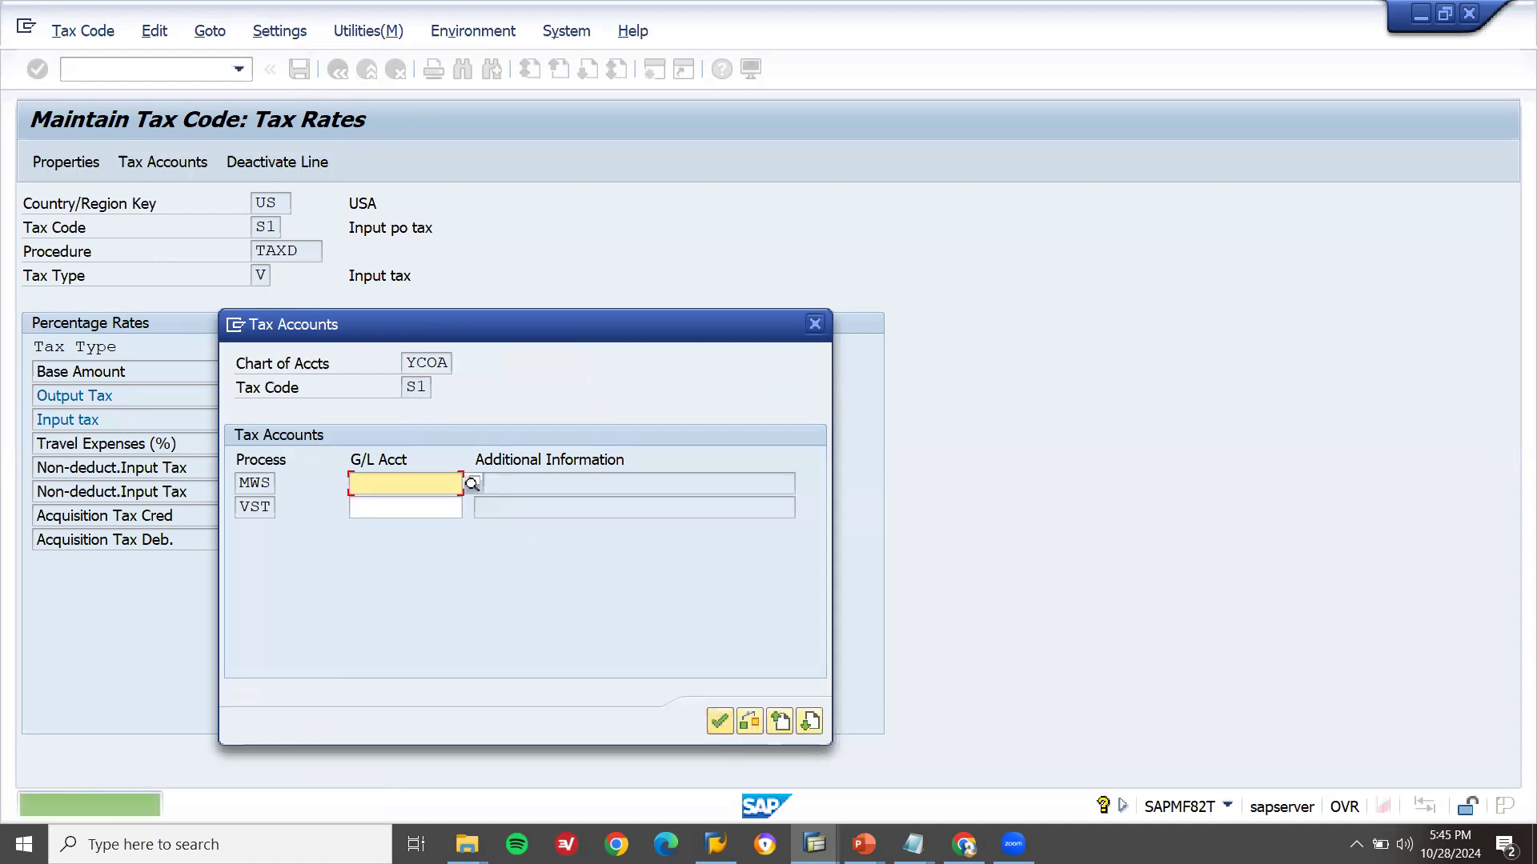
click(815, 323)
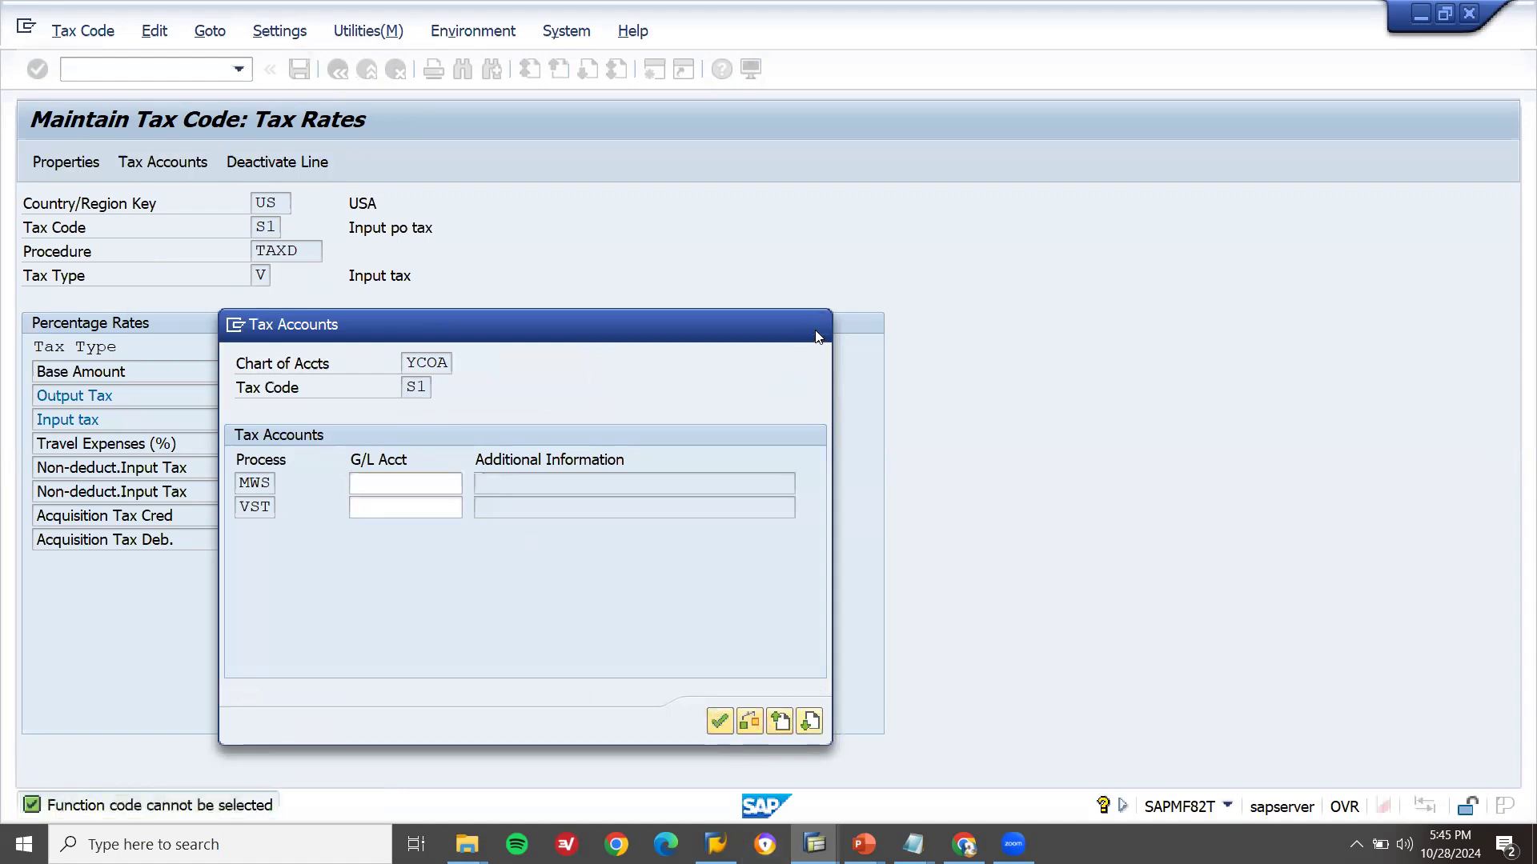
Exit S1 tax code maintenance, discarding the unsaved tax code data.
click(814, 844)
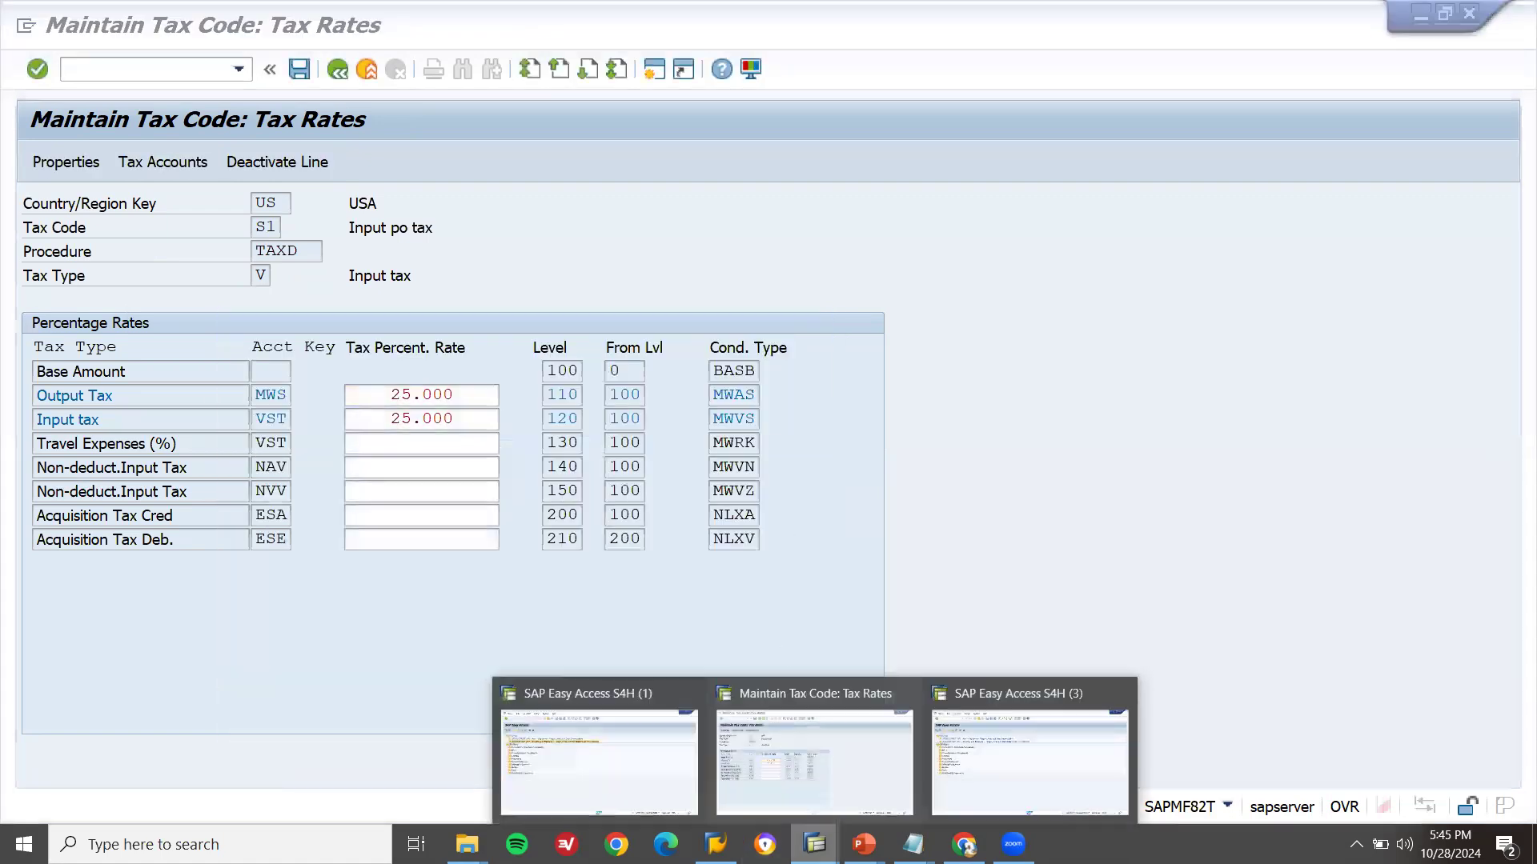
click(802, 765)
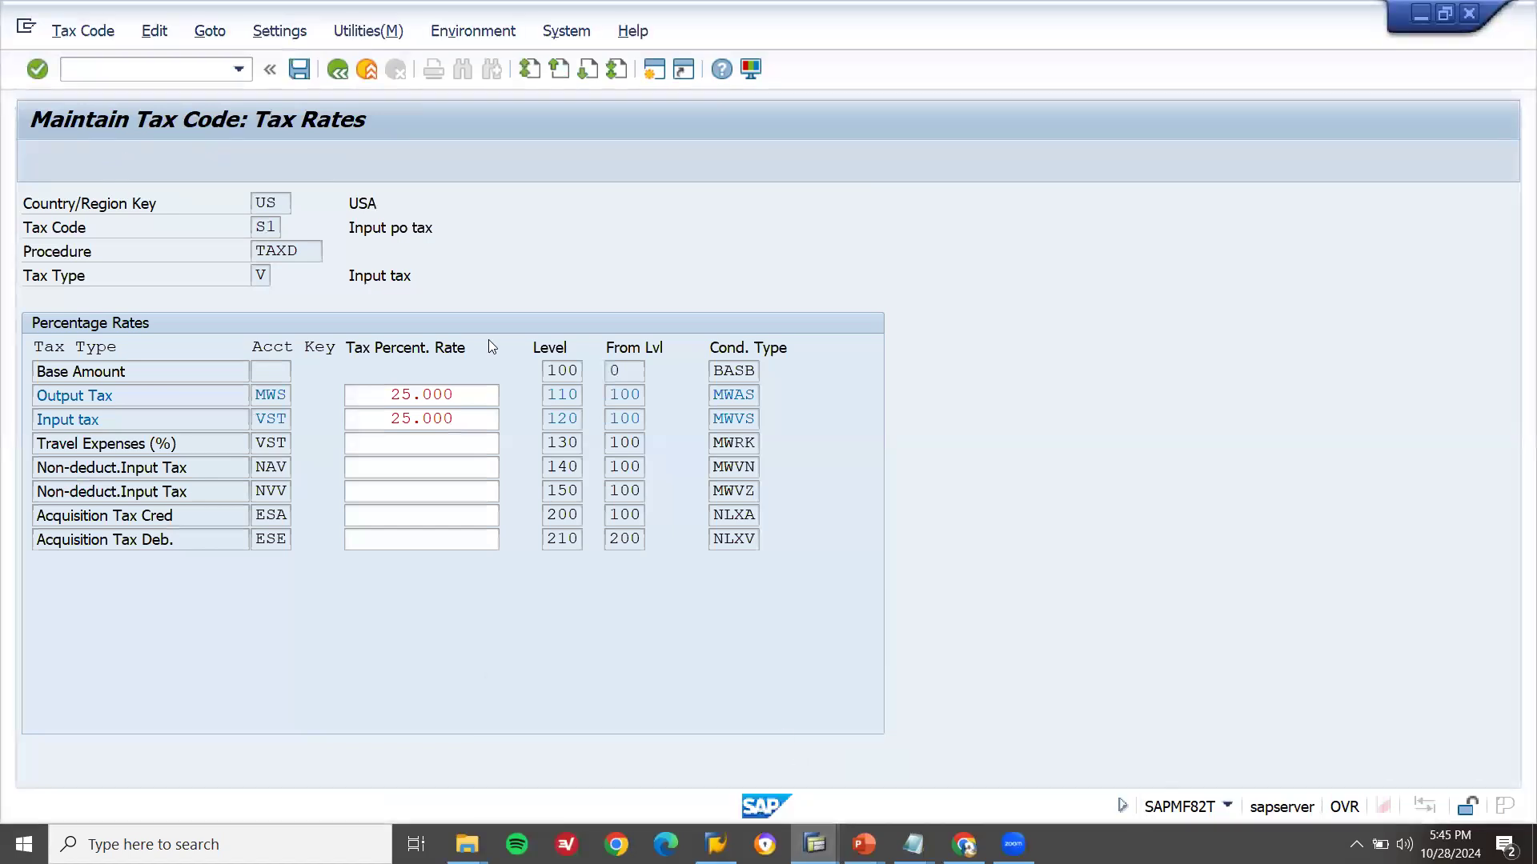
click(365, 75)
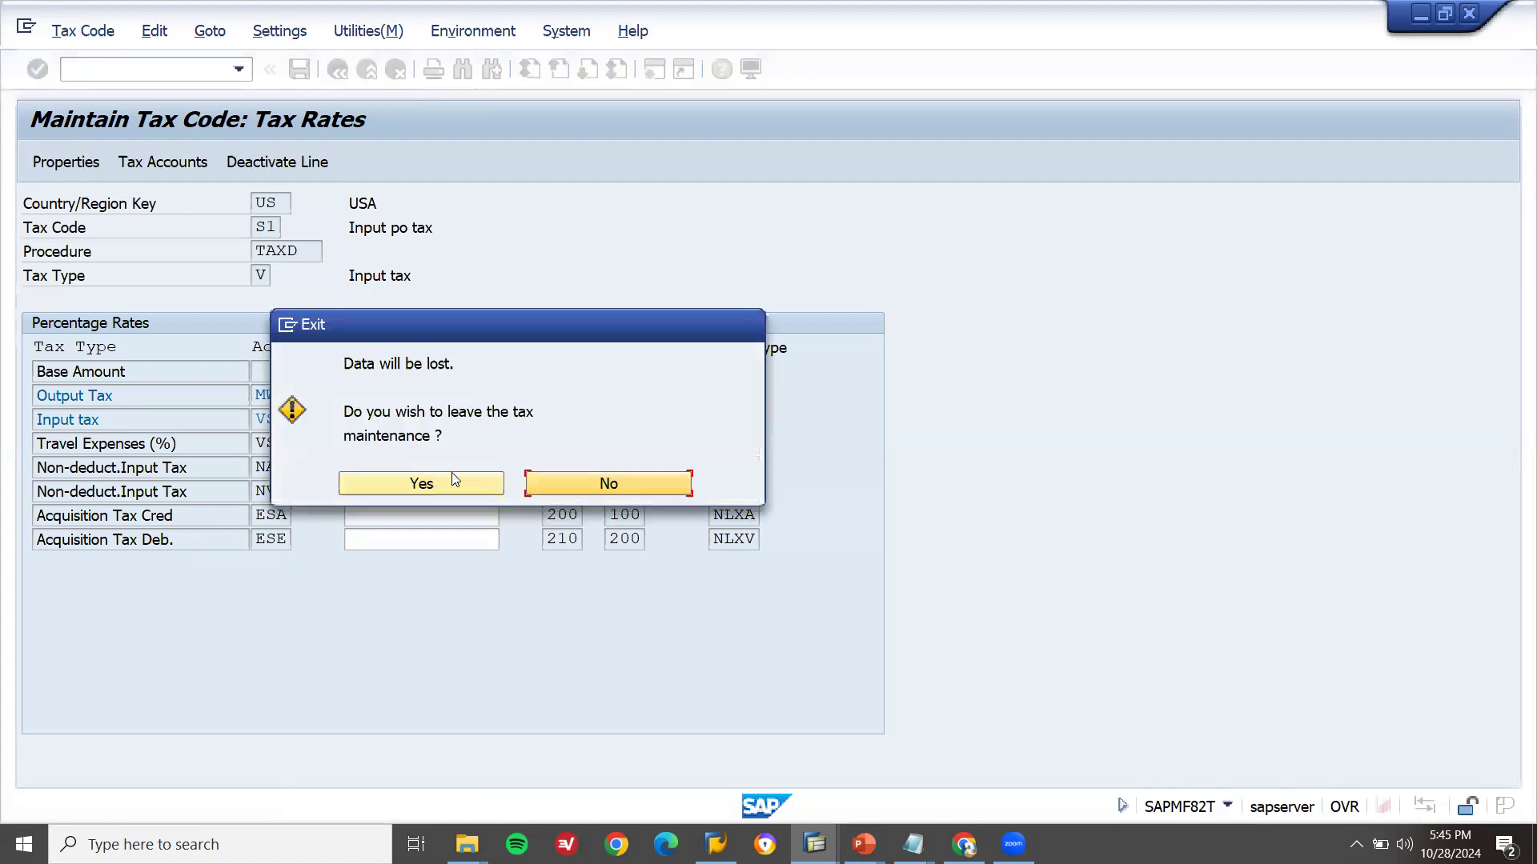
click(449, 483)
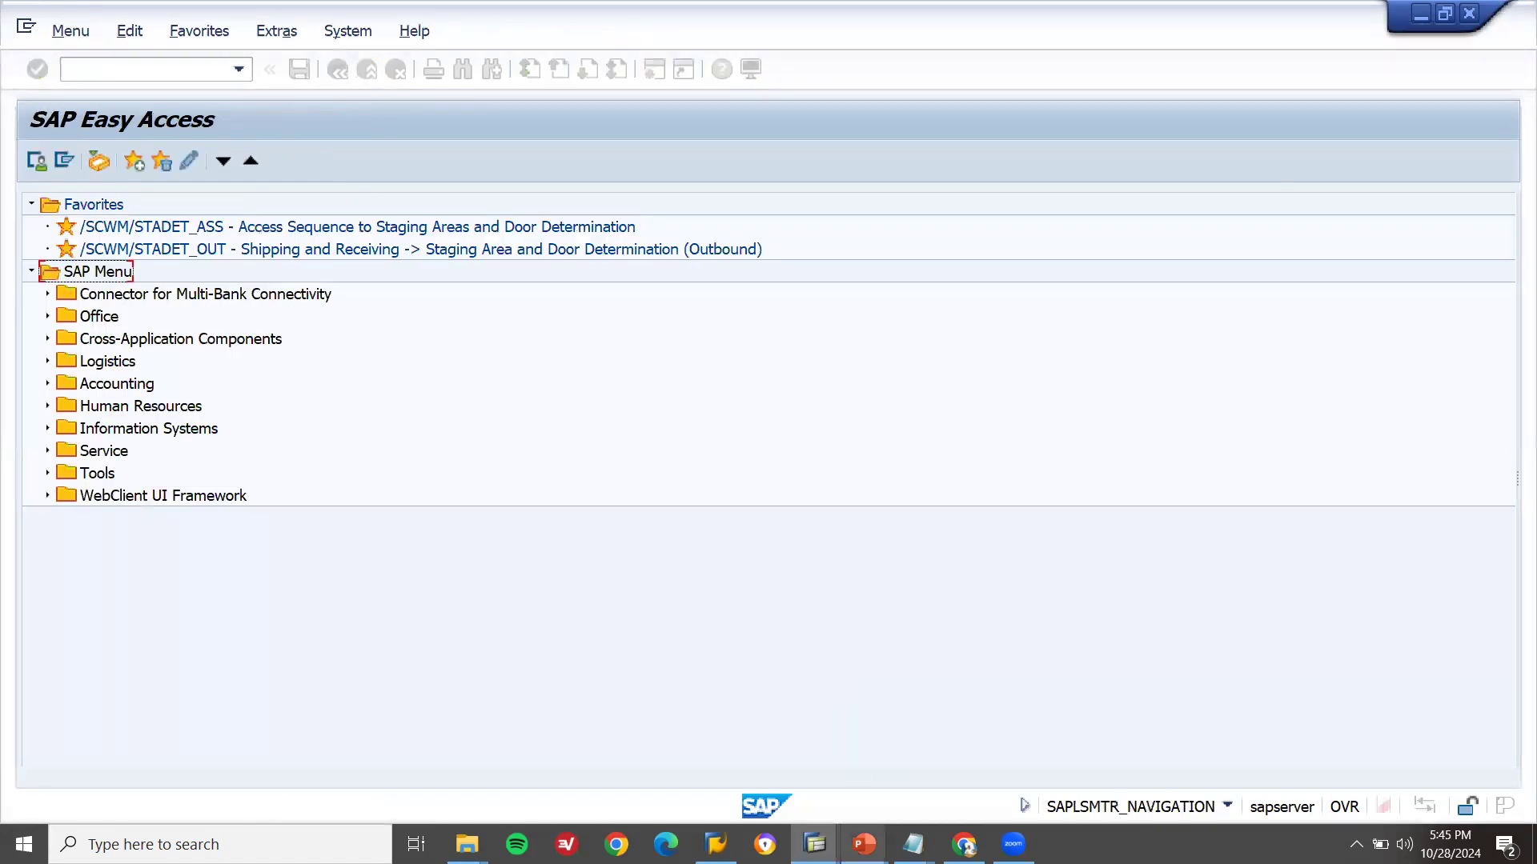
click(863, 844)
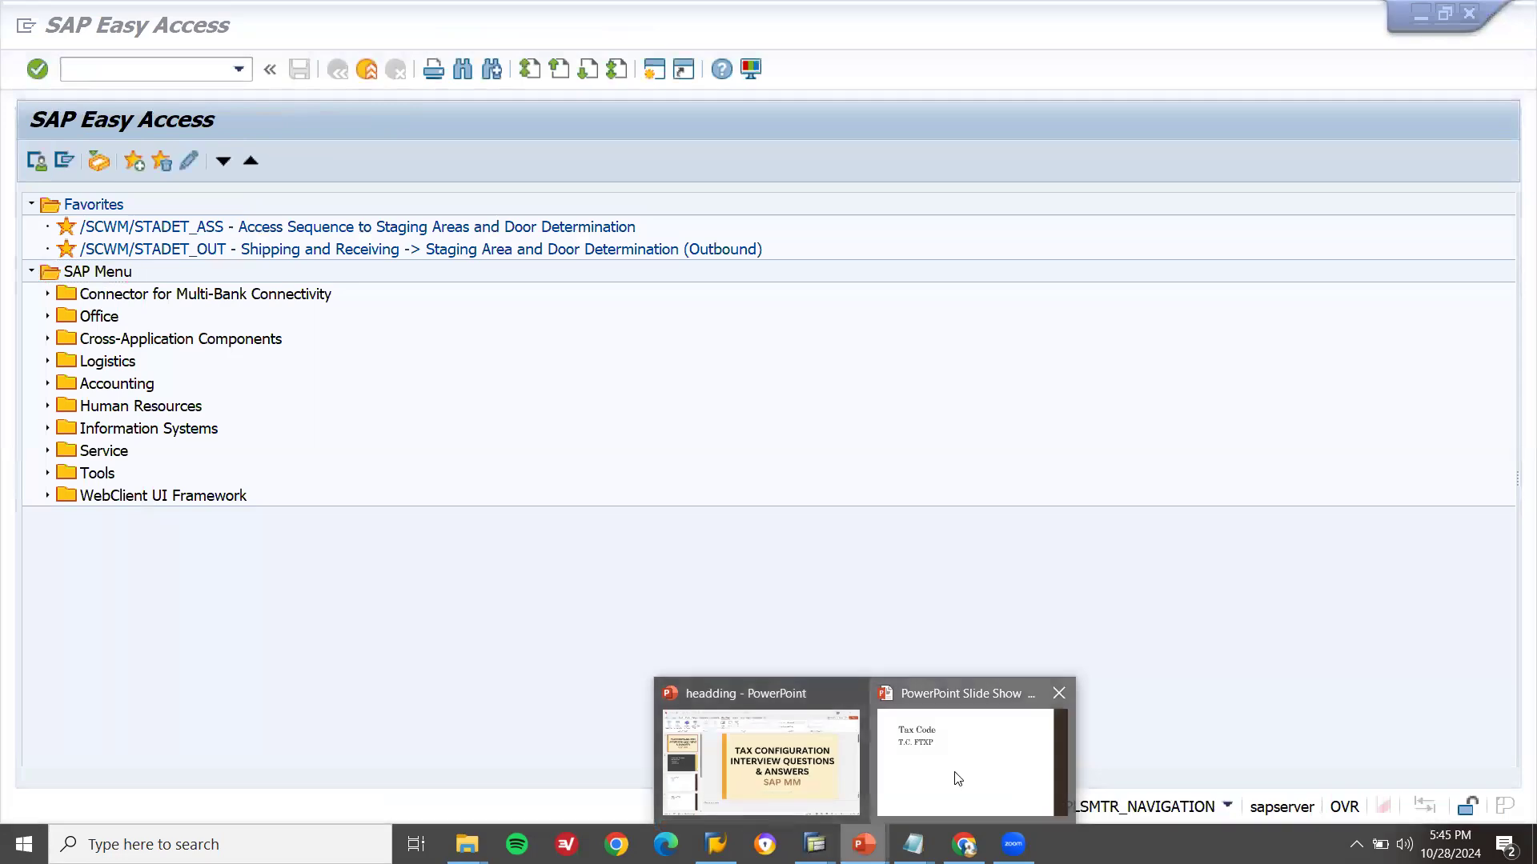
Advance the slide show to the G/L Creation slide, then switch back to SAP.
click(997, 810)
key(Right)
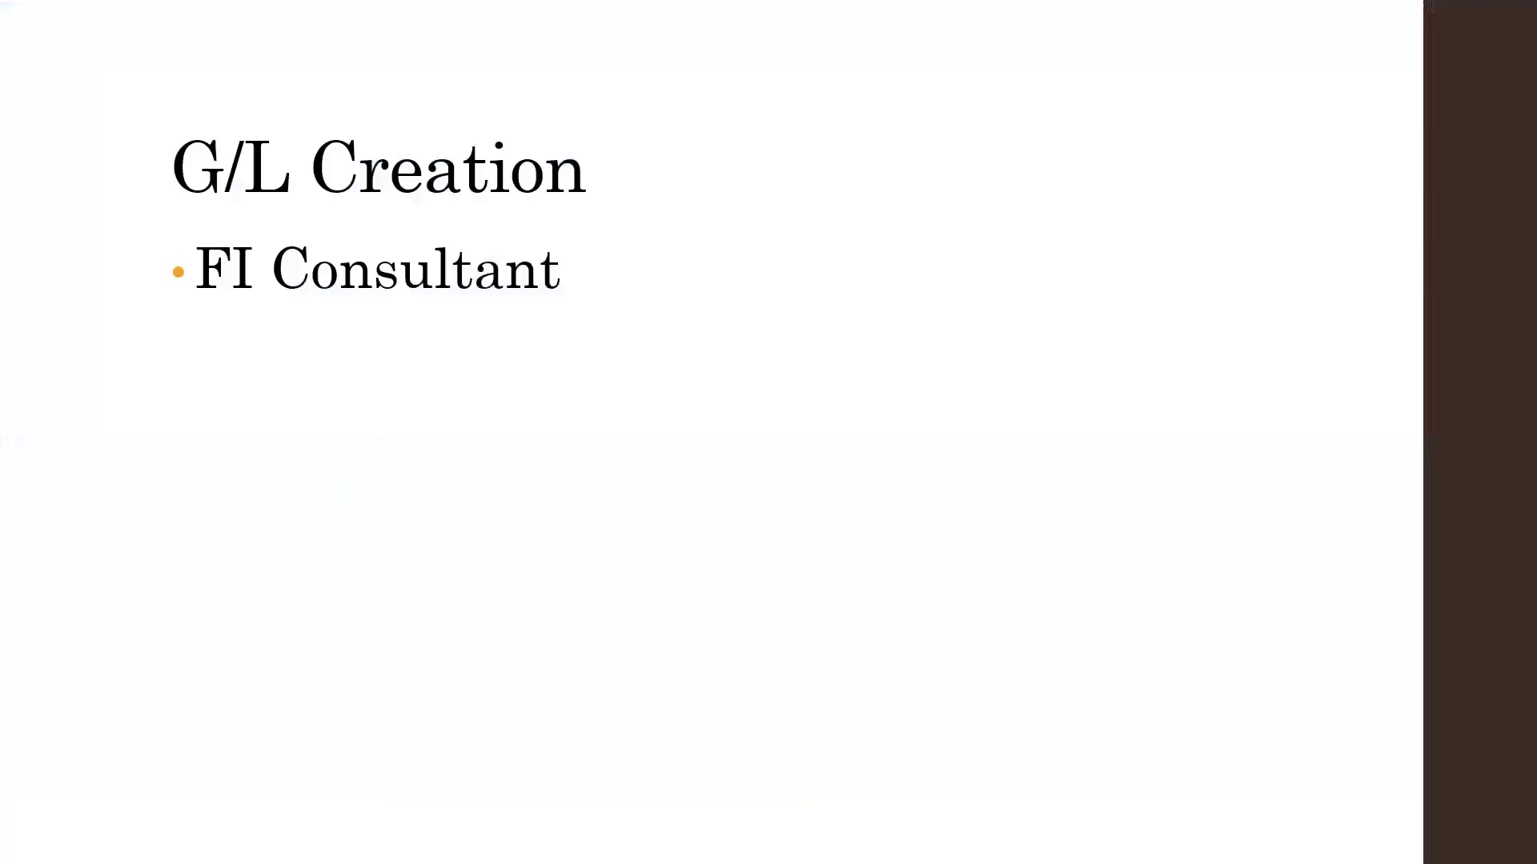
key(alt+Tab)
key(alt+Tab)
key(alt+Tab)
key(alt+Tab)
key(alt+Tab)
key(alt+Tab)
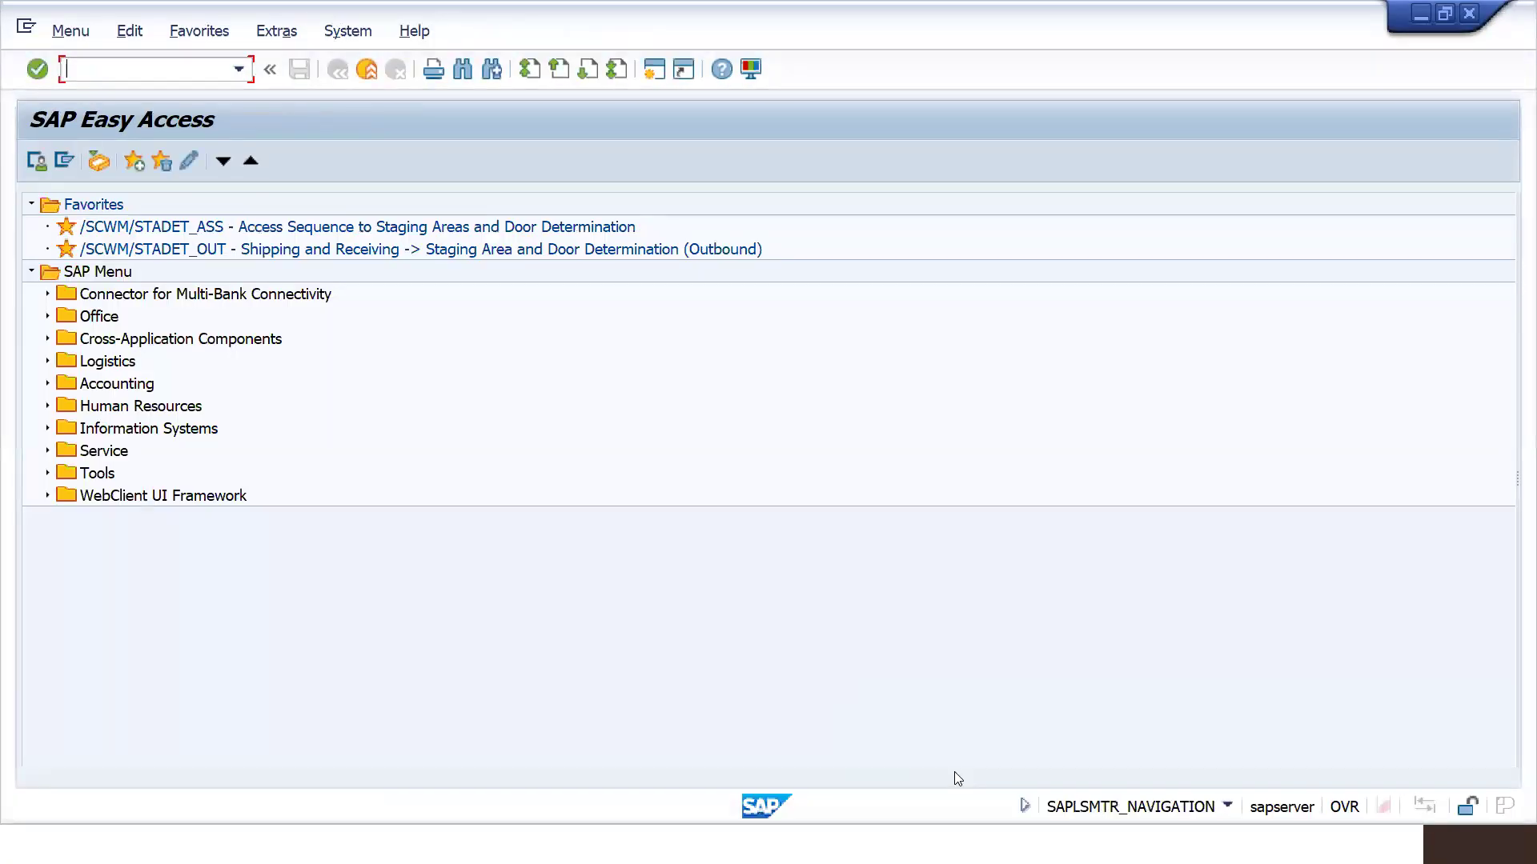
In FS00, search the account tree for INPUT TAX and select 75005000 Input Tax (NAV).
text(FS00)
key(Return)
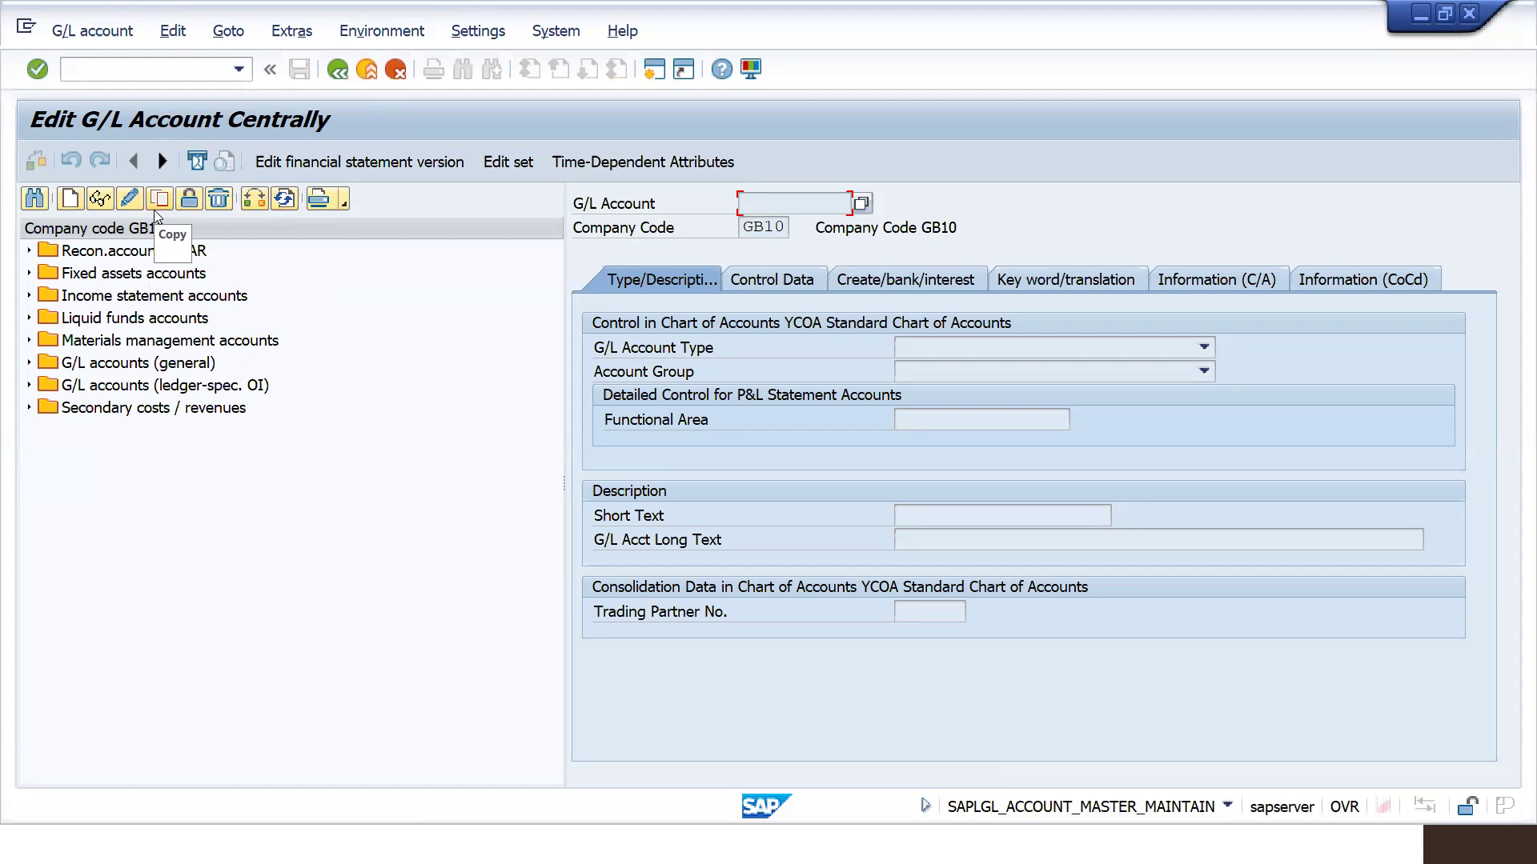
click(38, 201)
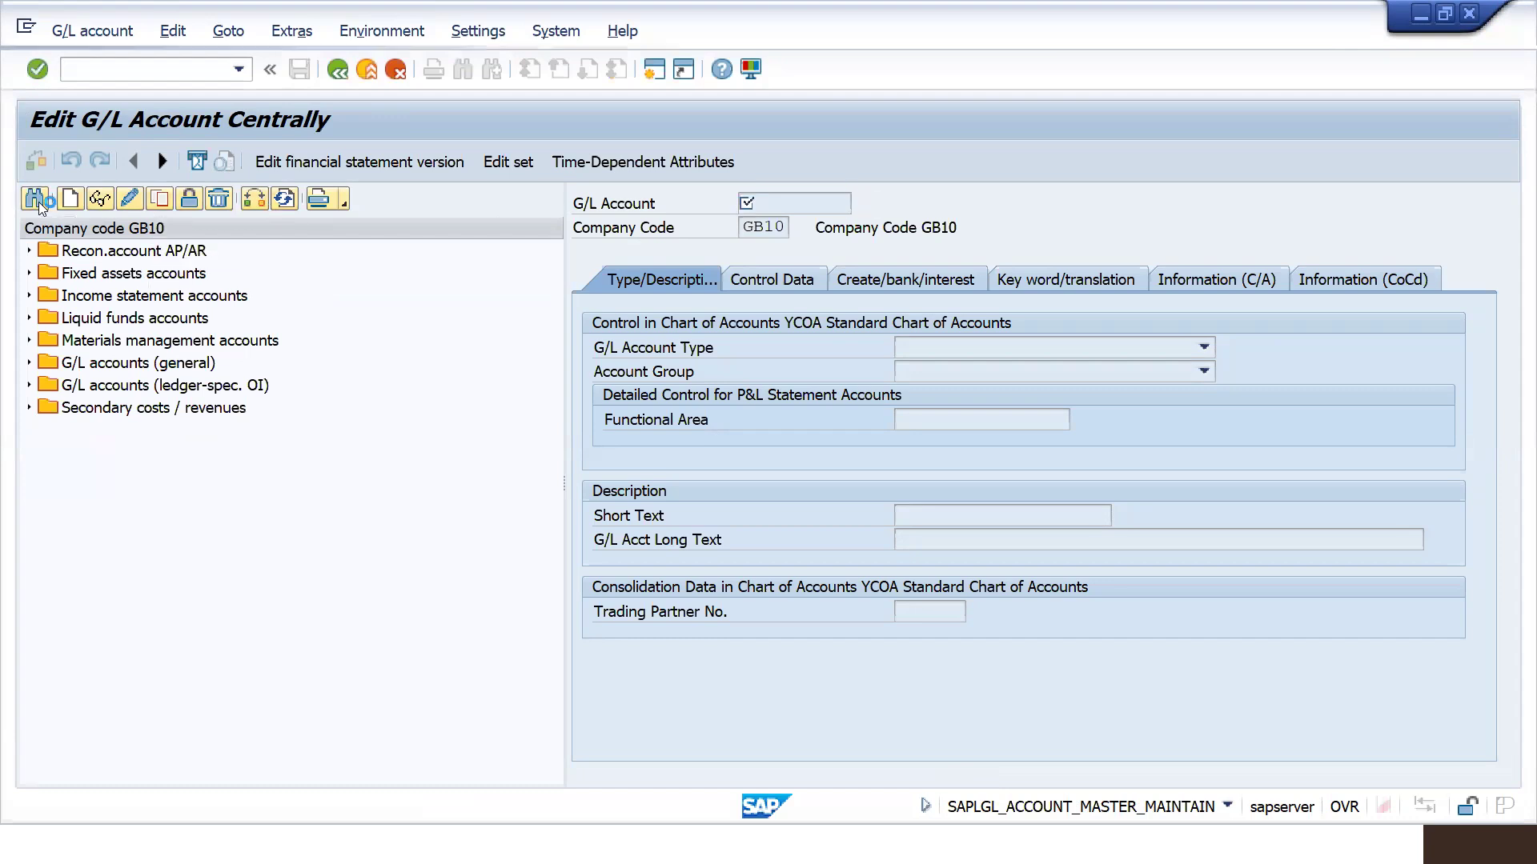
text(INPUT TAX)
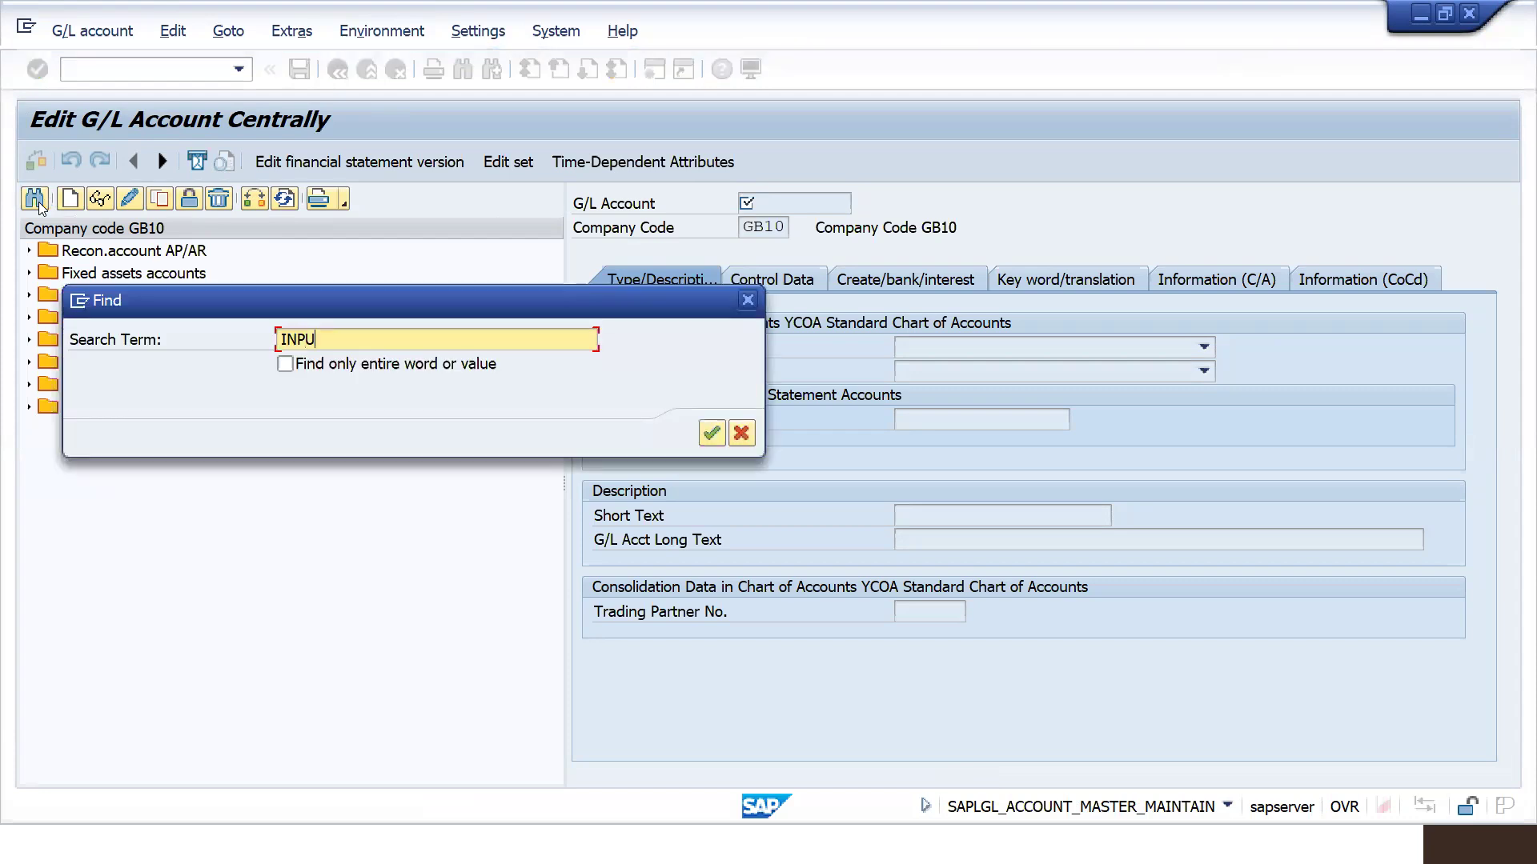
key(Return)
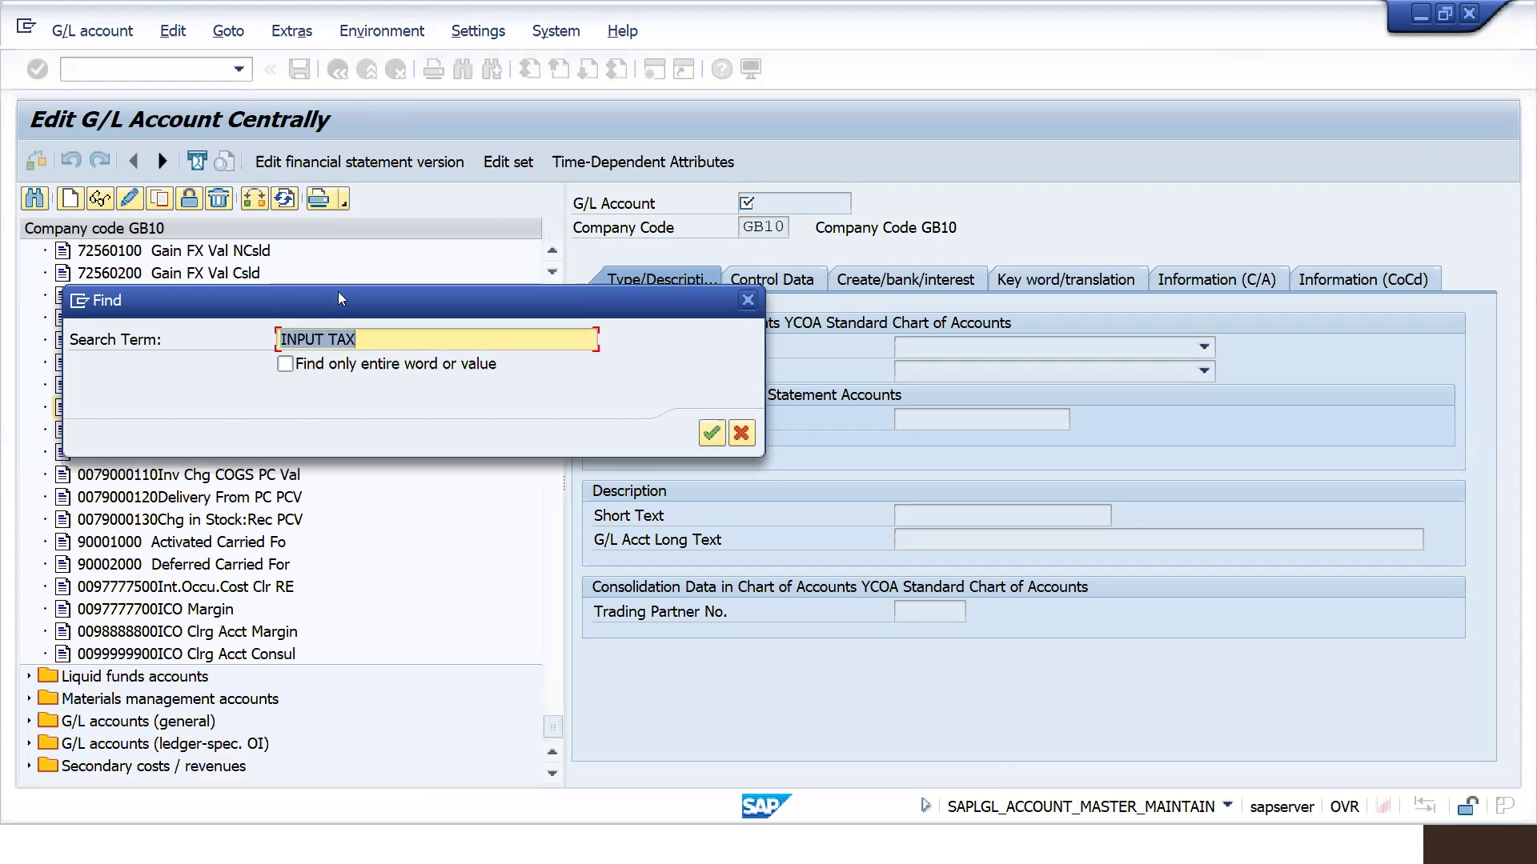
drag(338, 291, 624, 278)
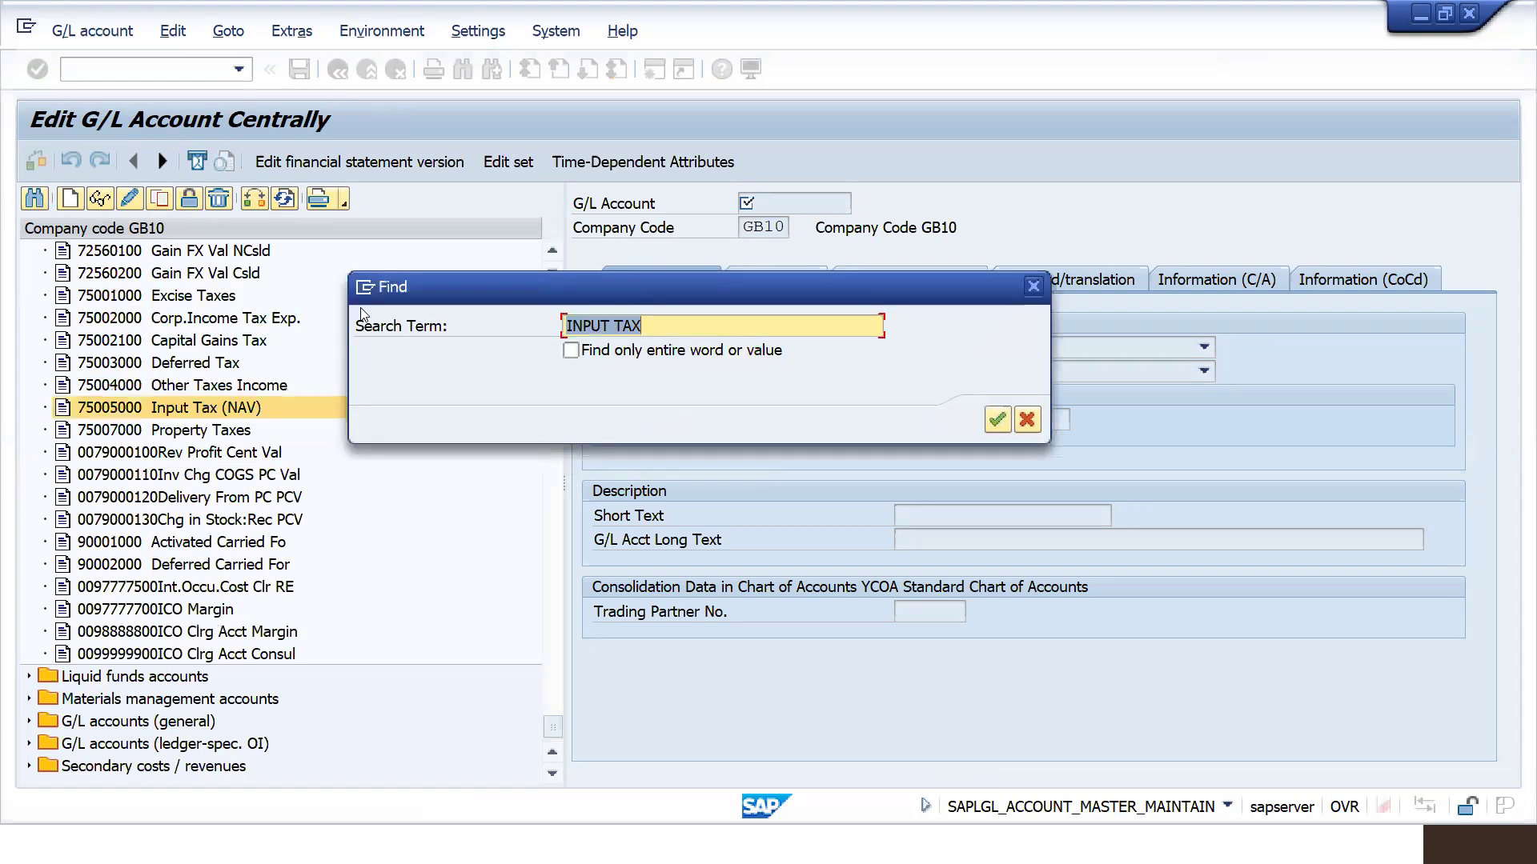
click(1026, 419)
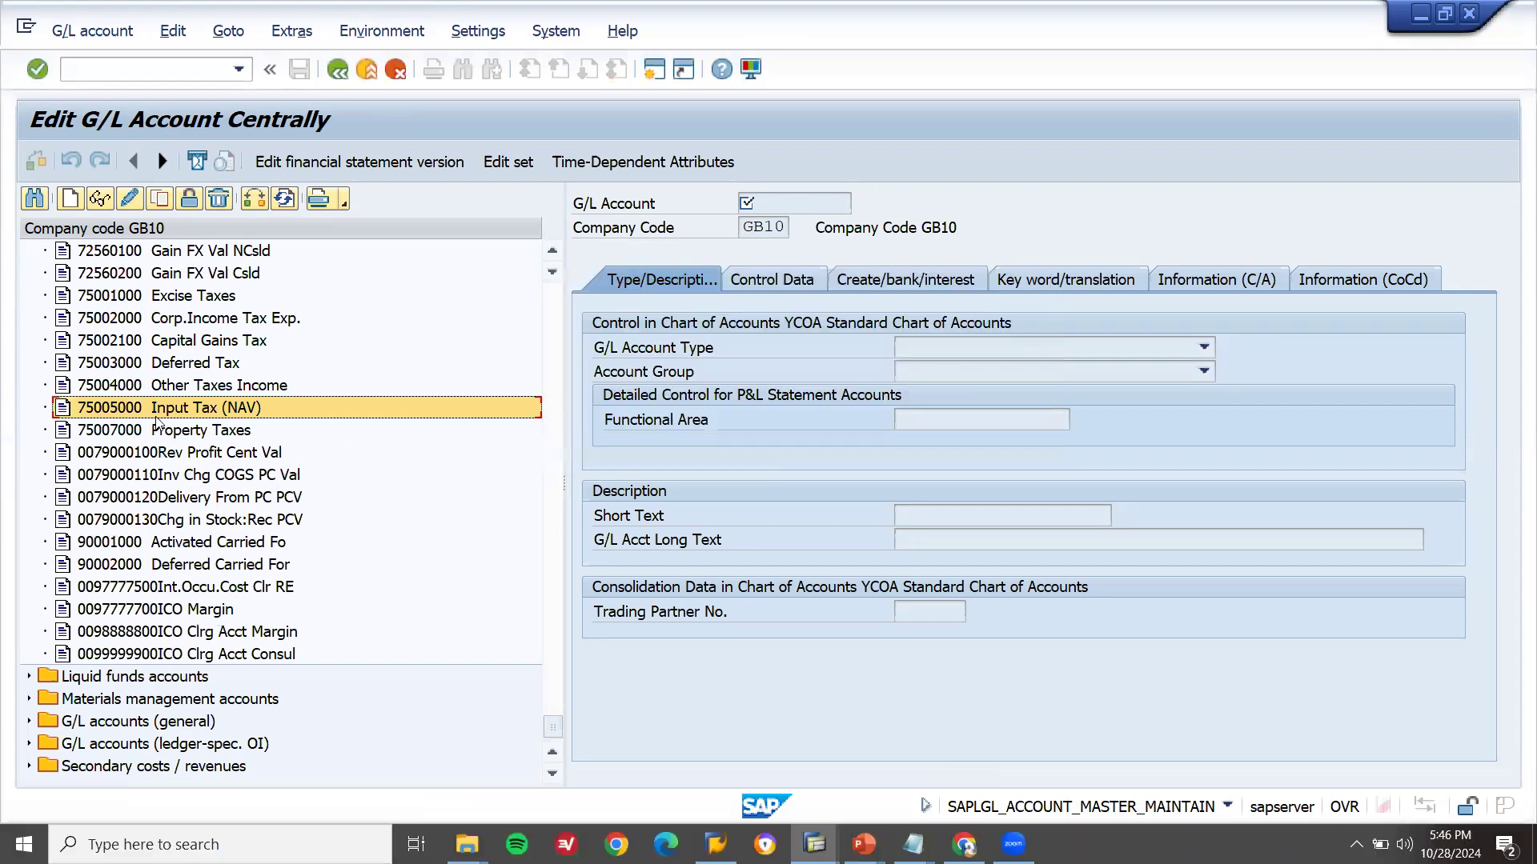
click(156, 413)
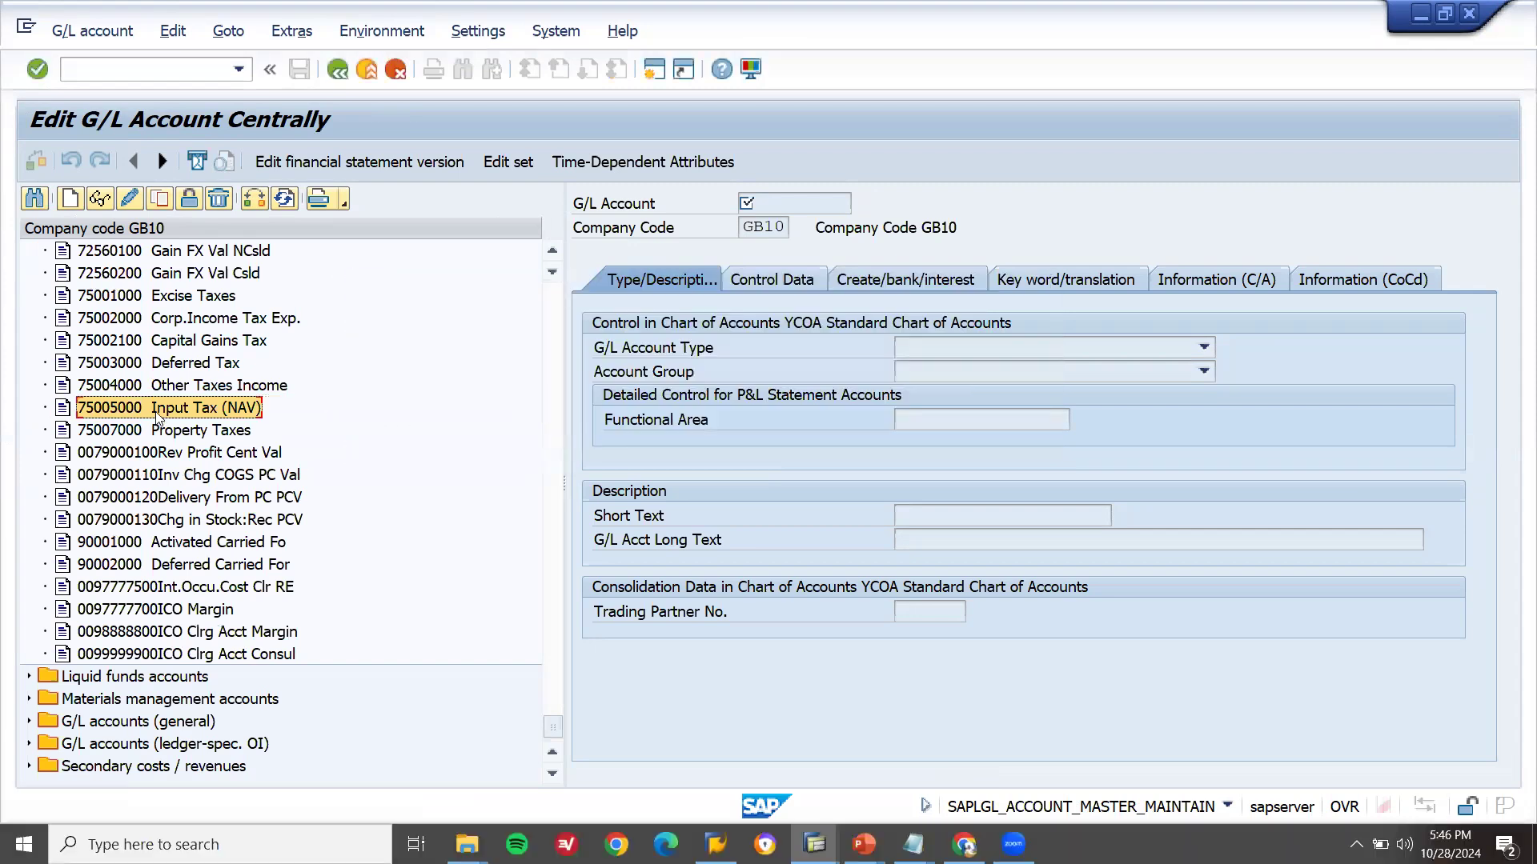
Open account 75005000 and review its G/L account type and account group options.
double_click(156, 413)
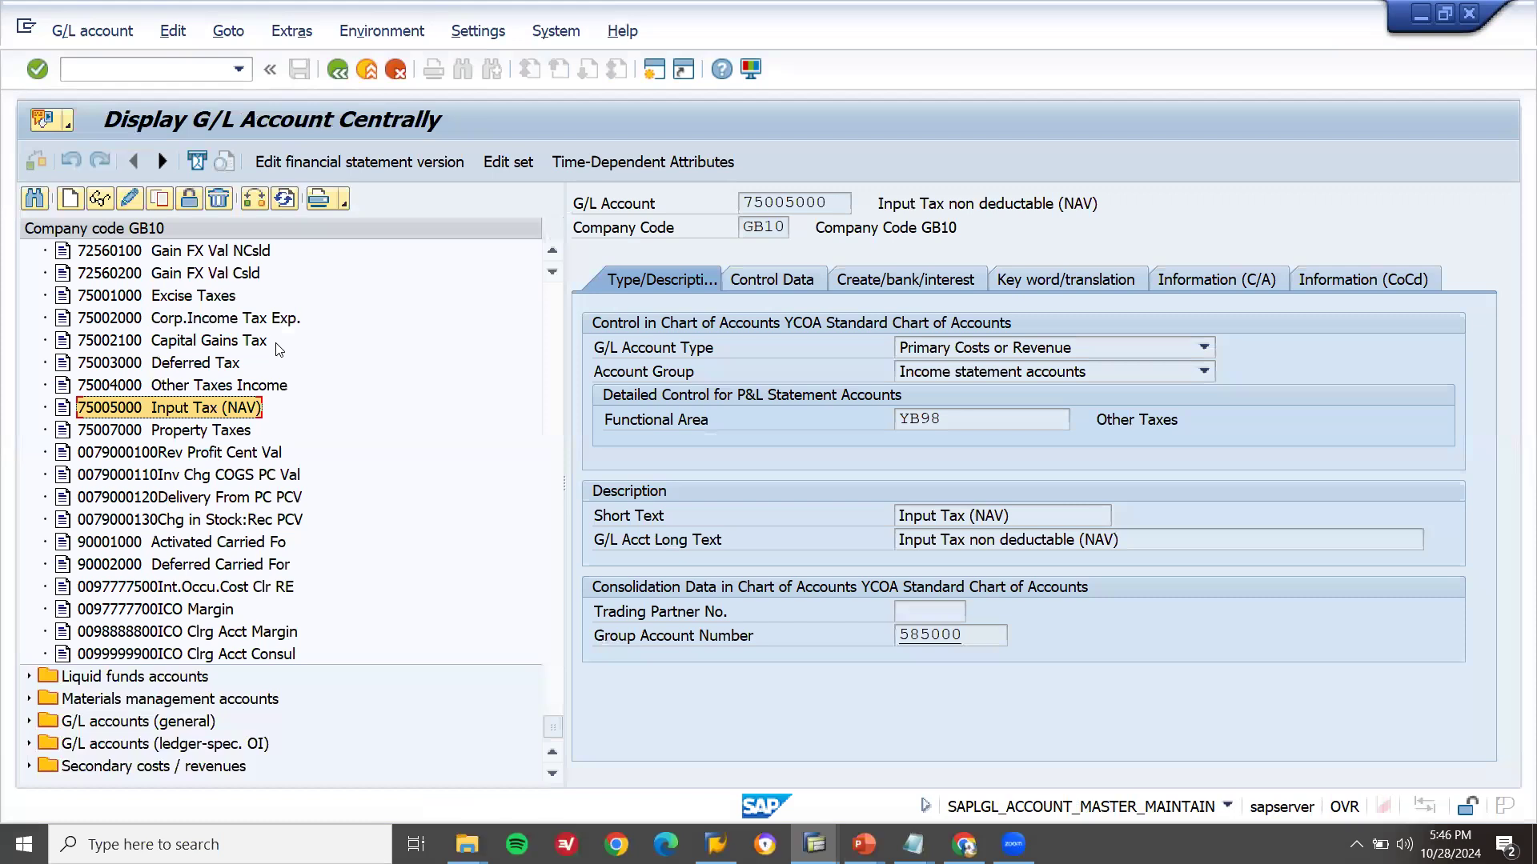
click(958, 352)
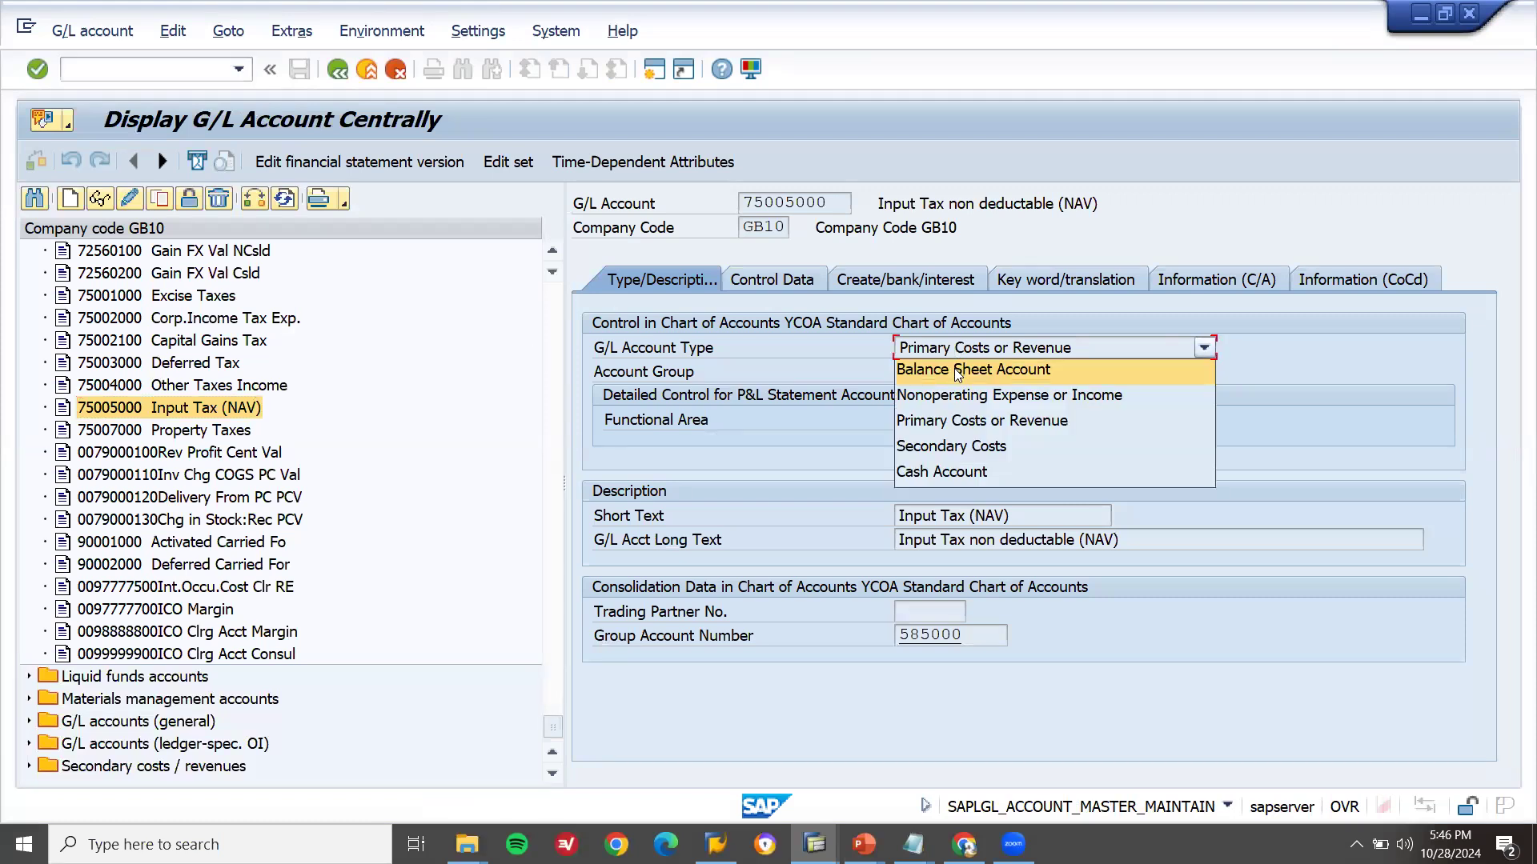
click(832, 368)
click(940, 373)
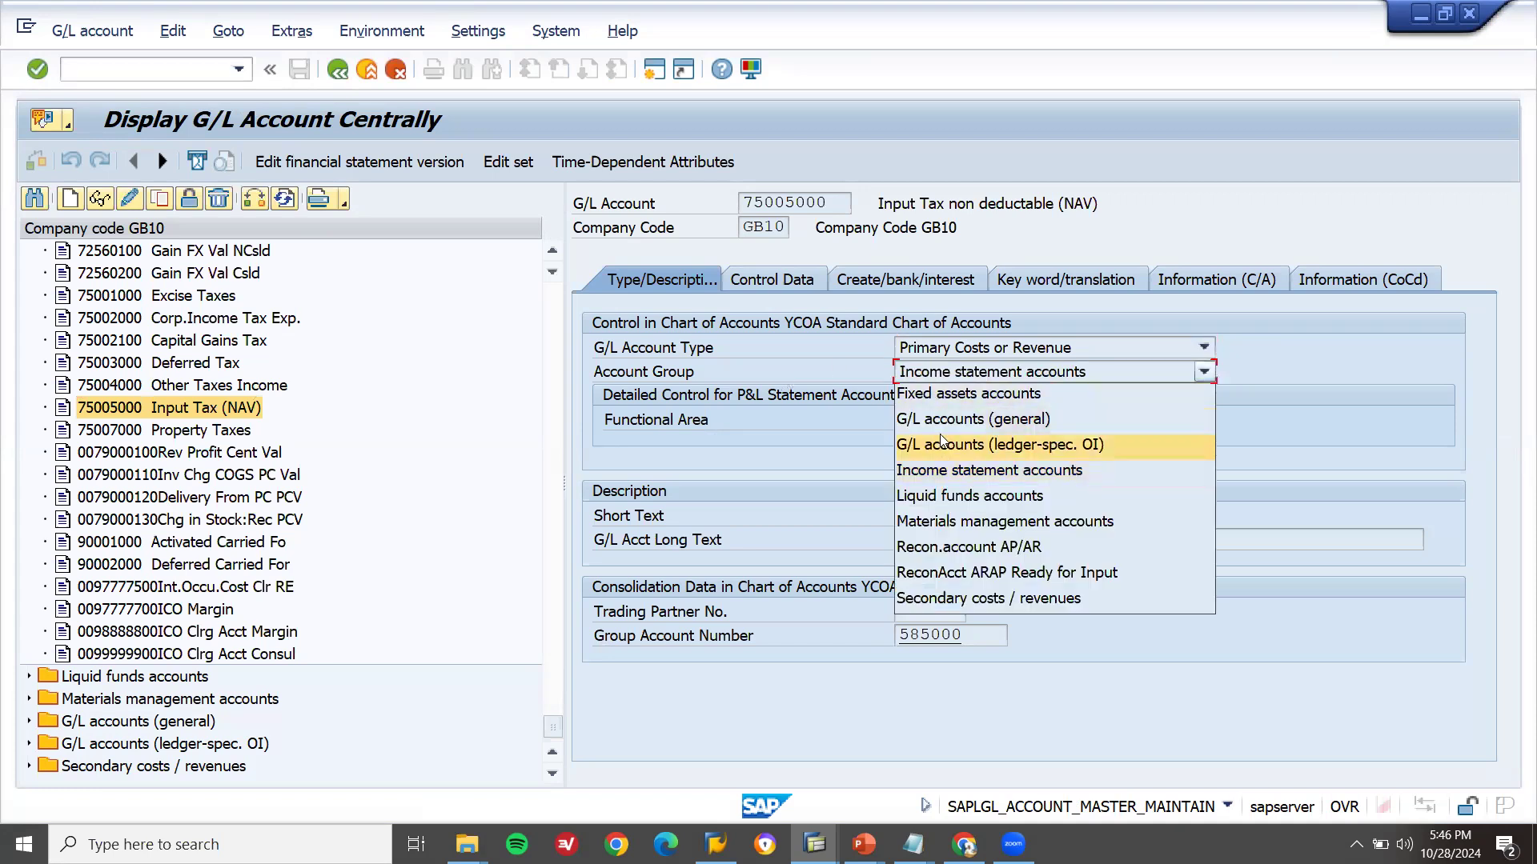
click(786, 278)
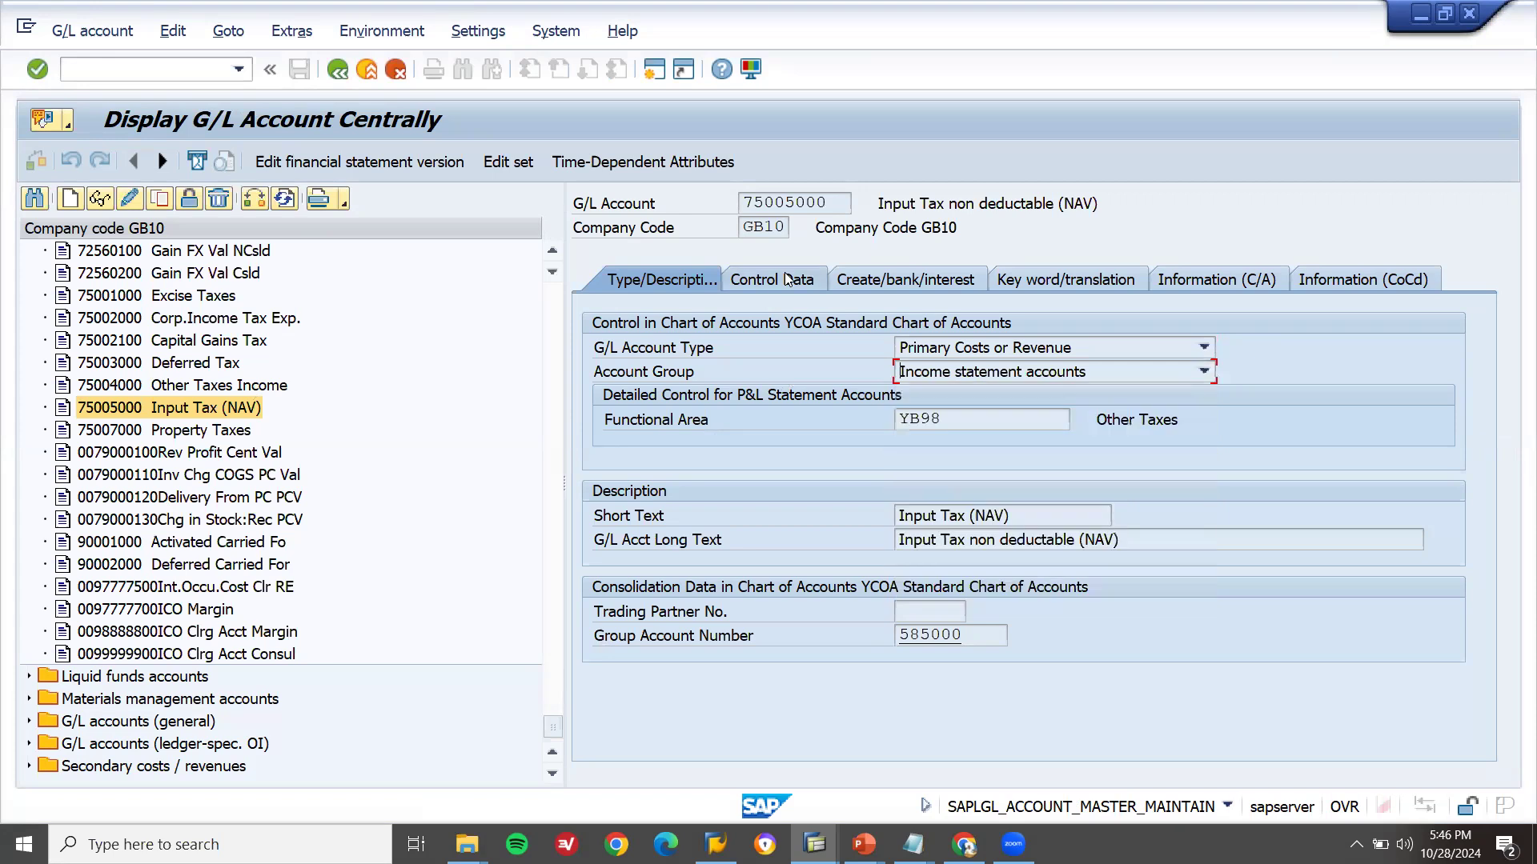
On Control Data, check the available tax categories for the account.
click(787, 278)
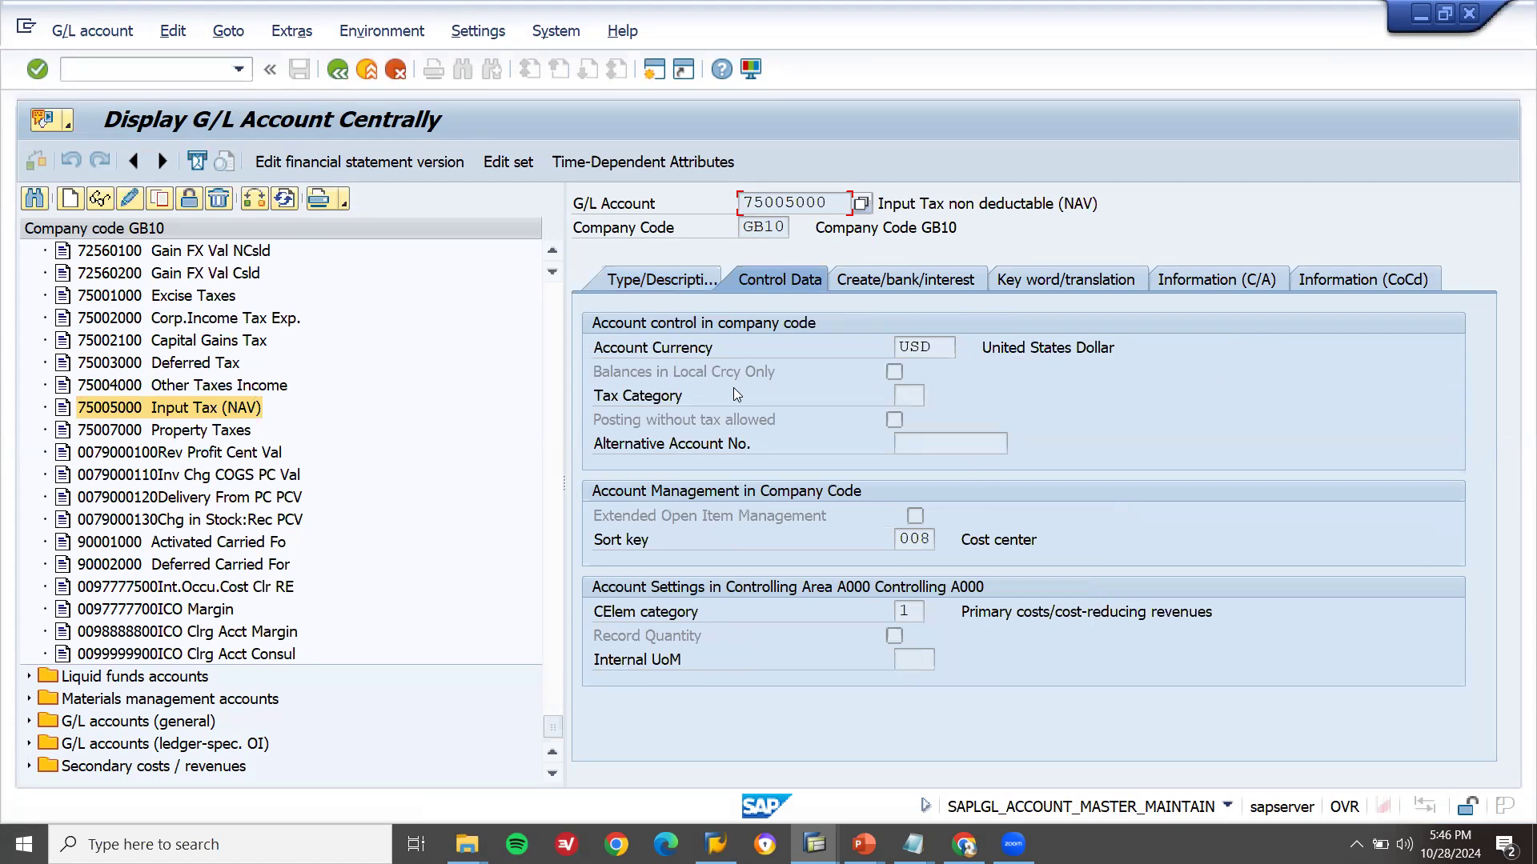
click(907, 397)
key(F4)
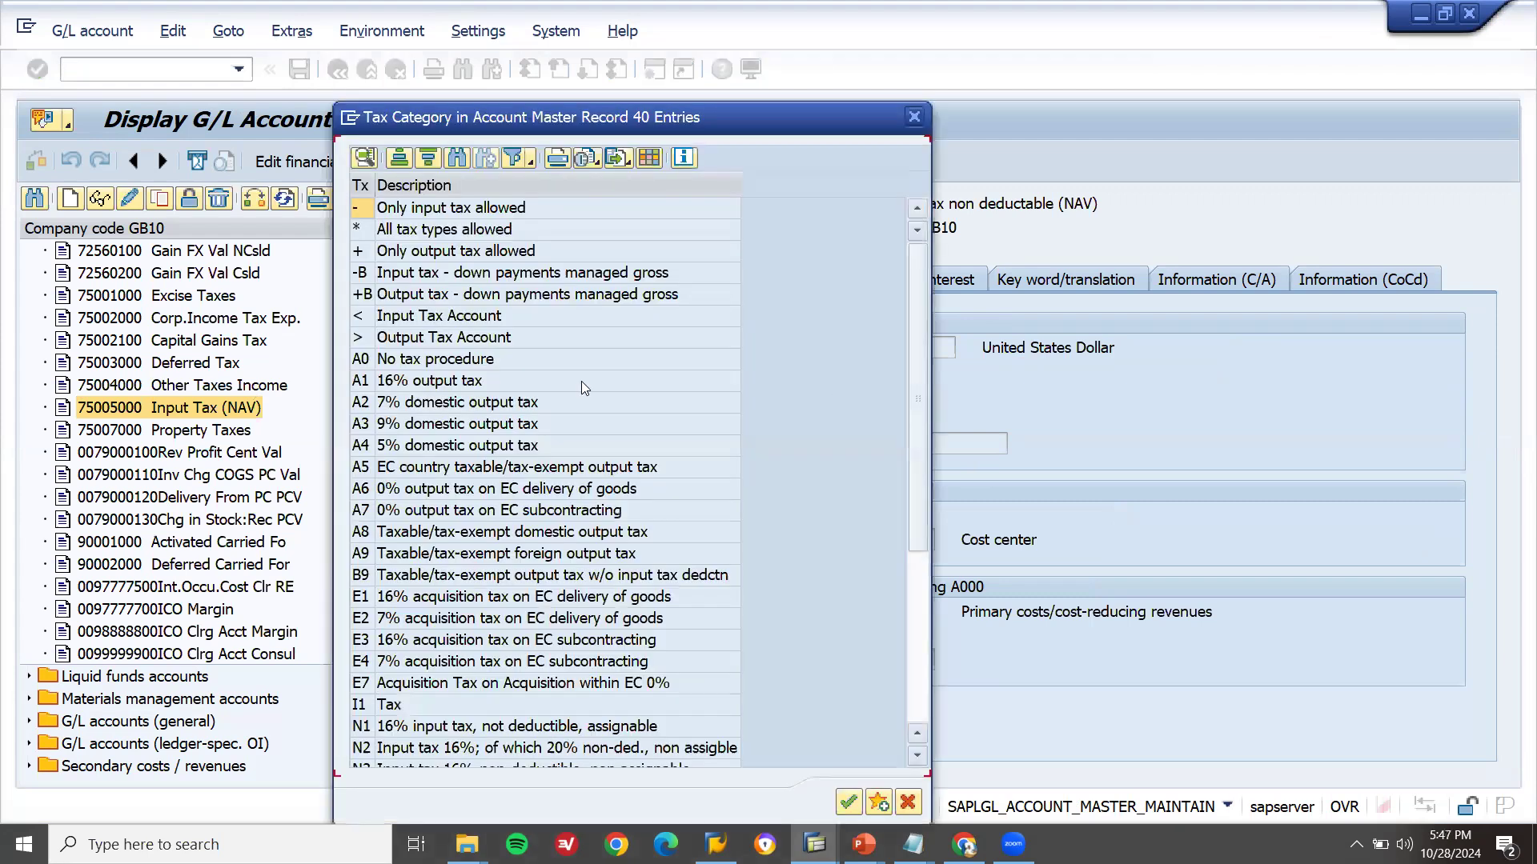
double_click(426, 320)
click(425, 338)
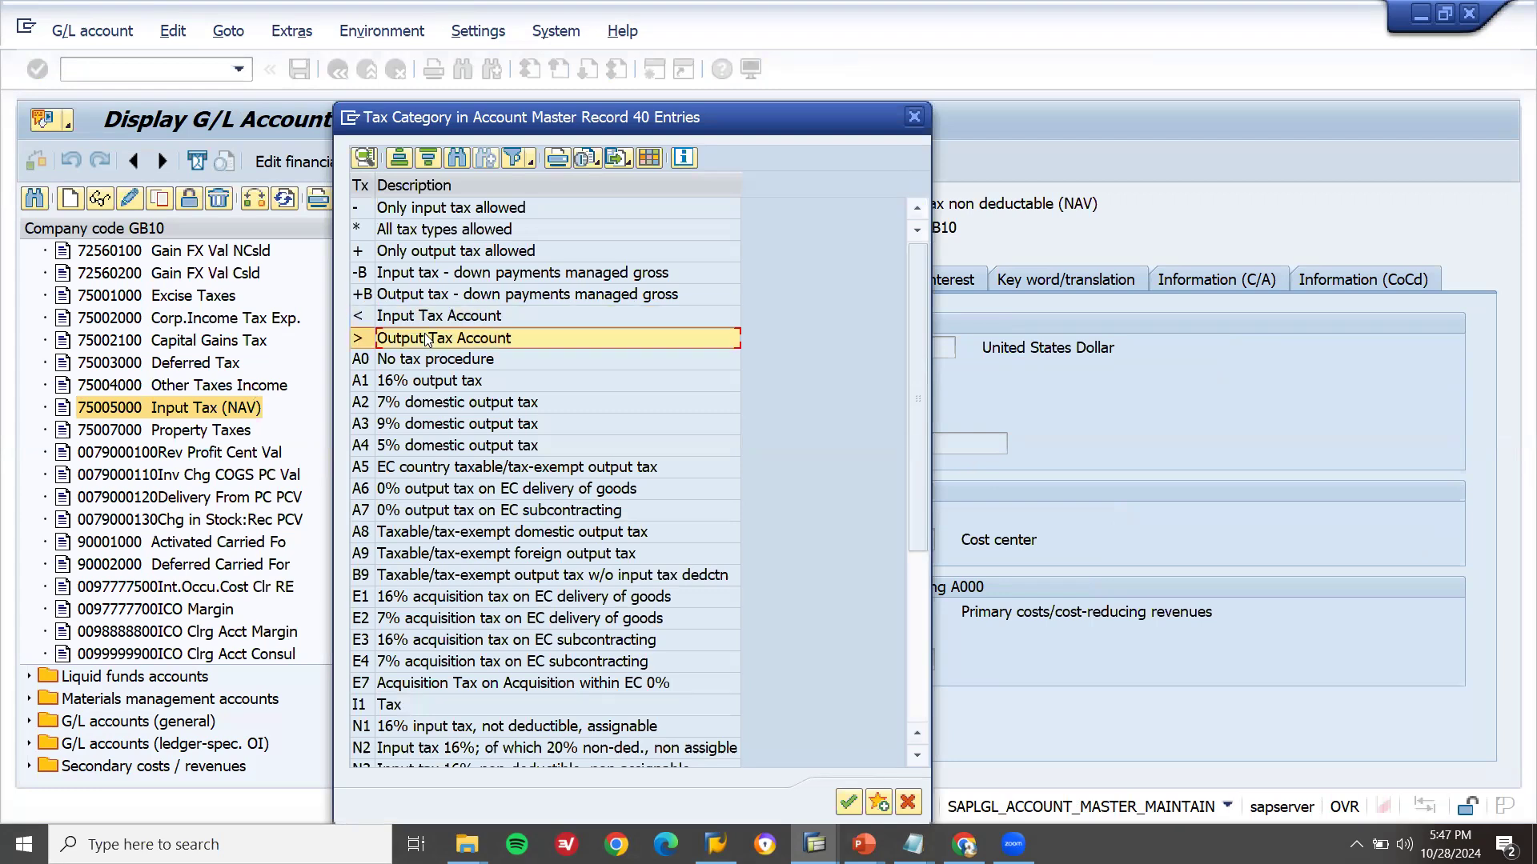
double_click(424, 336)
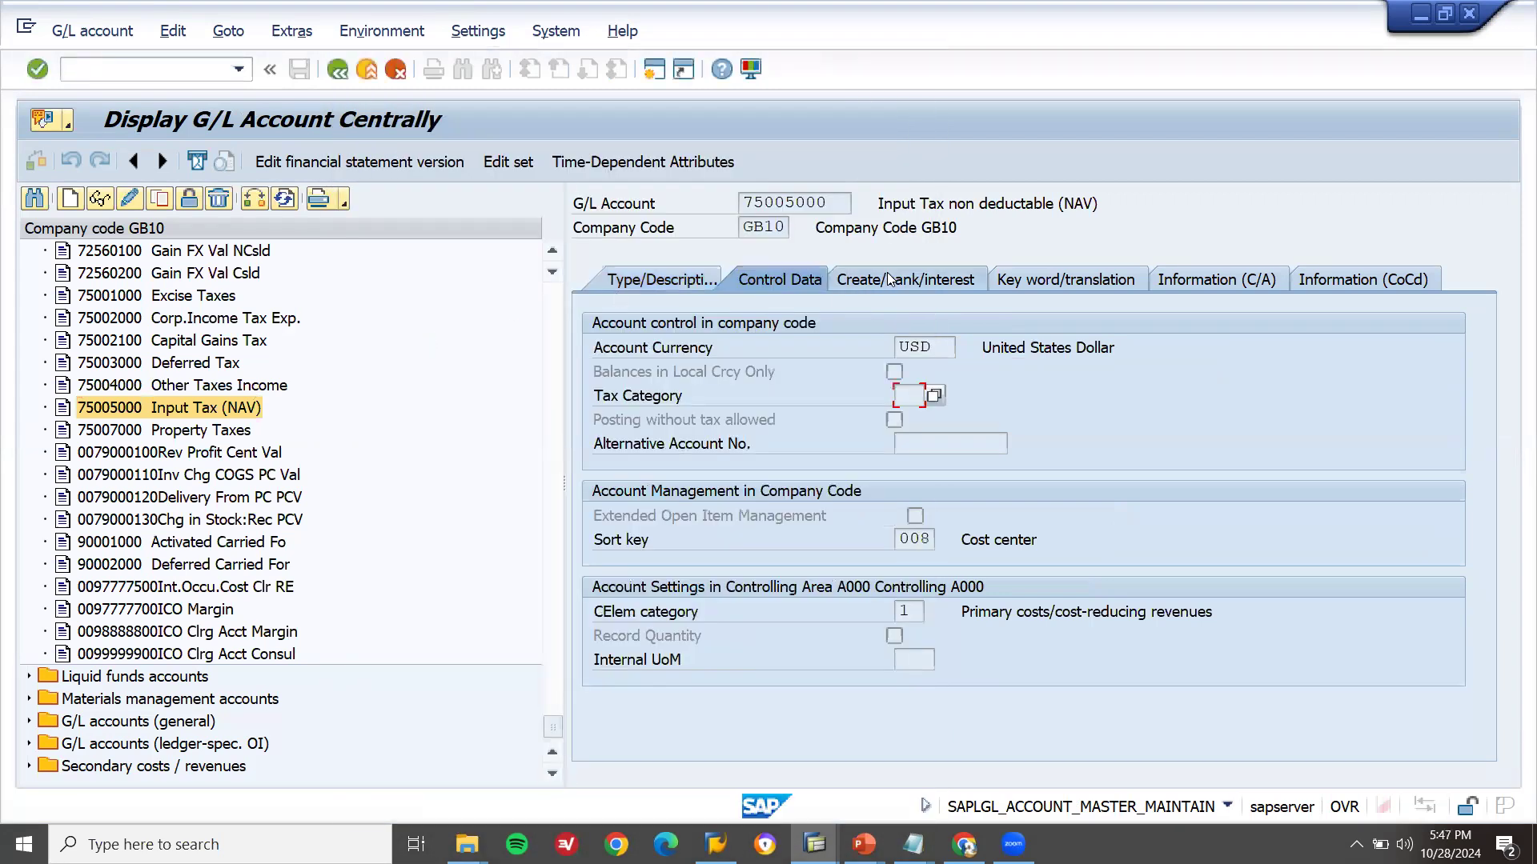
On Create/bank/interest, review the field status group list without changing it.
click(887, 276)
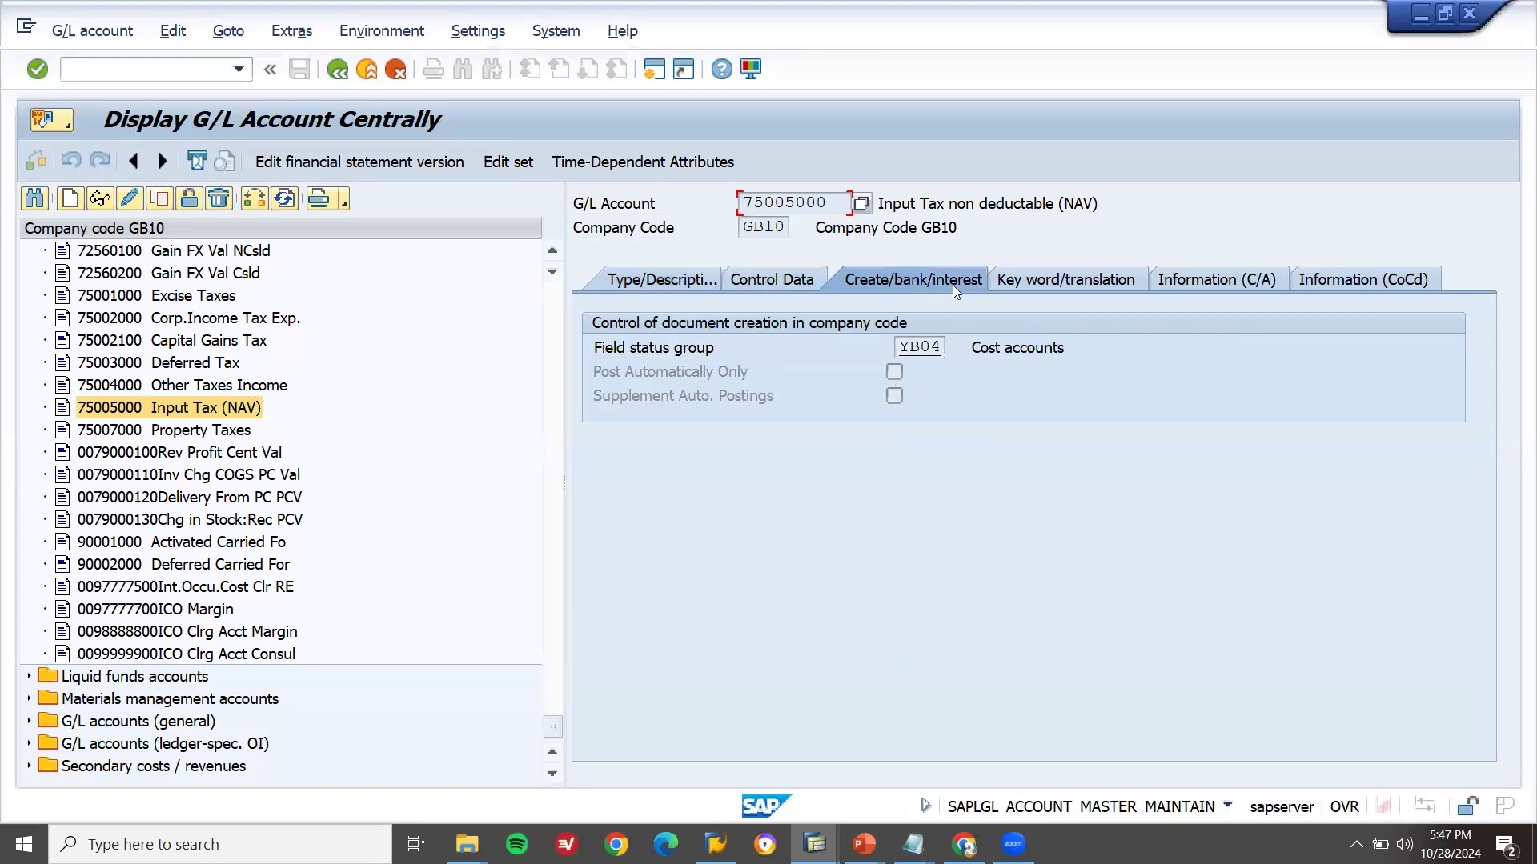
click(936, 347)
click(958, 351)
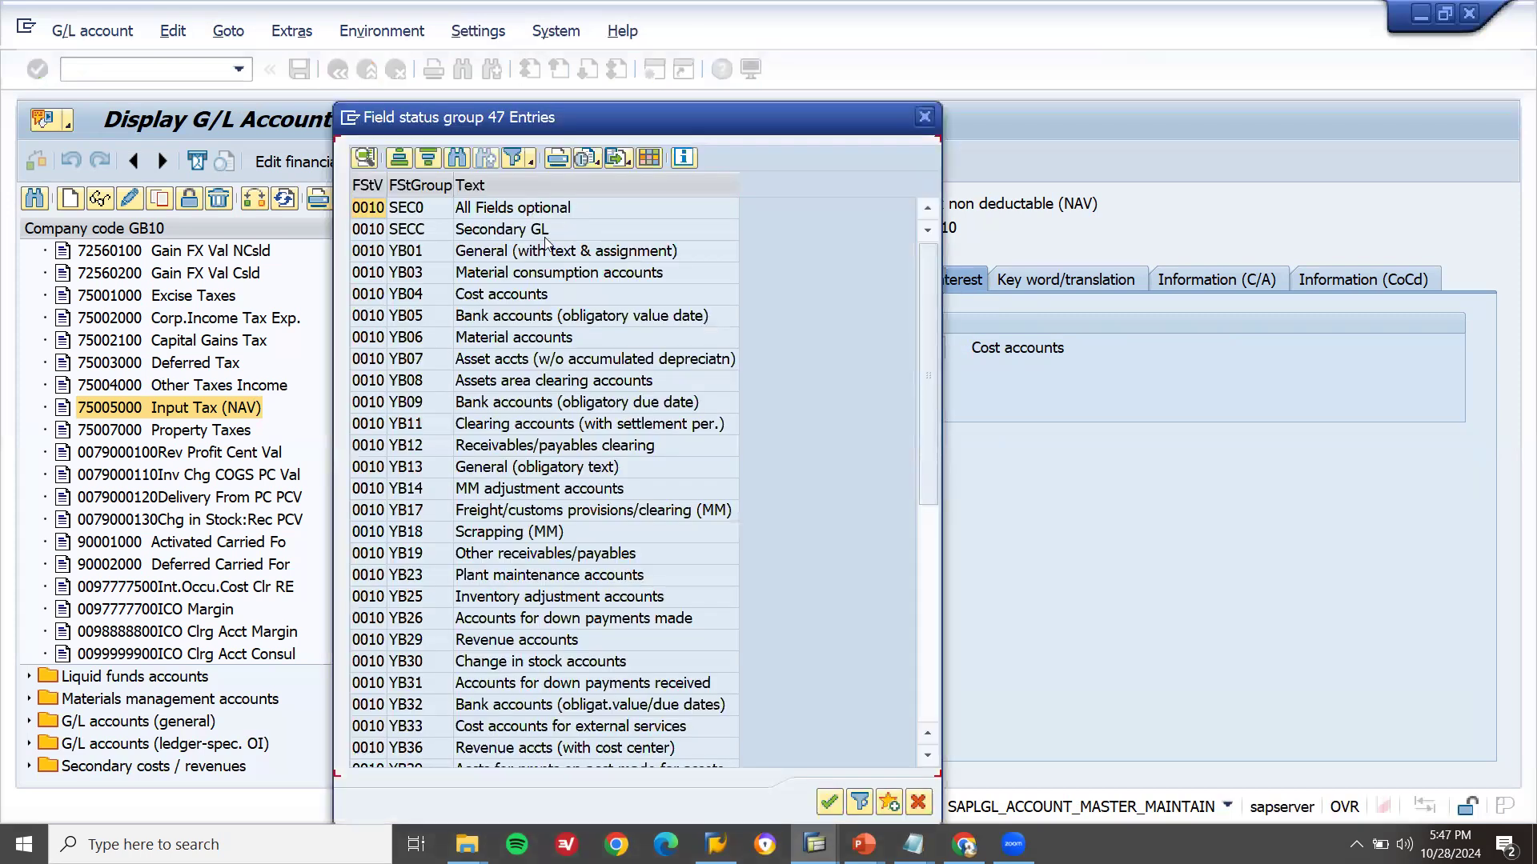
click(545, 255)
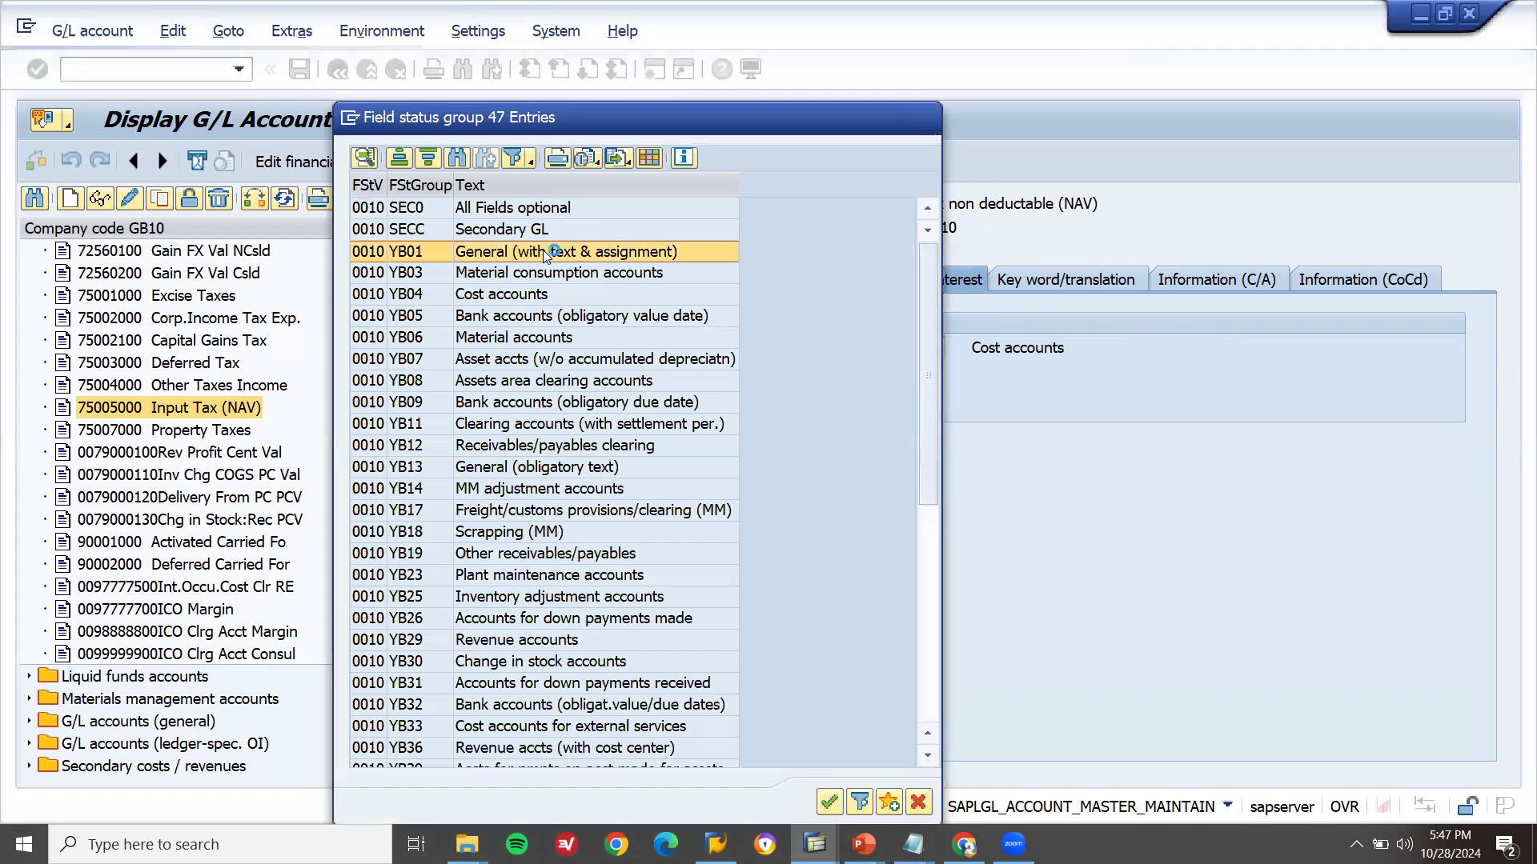
key(Escape)
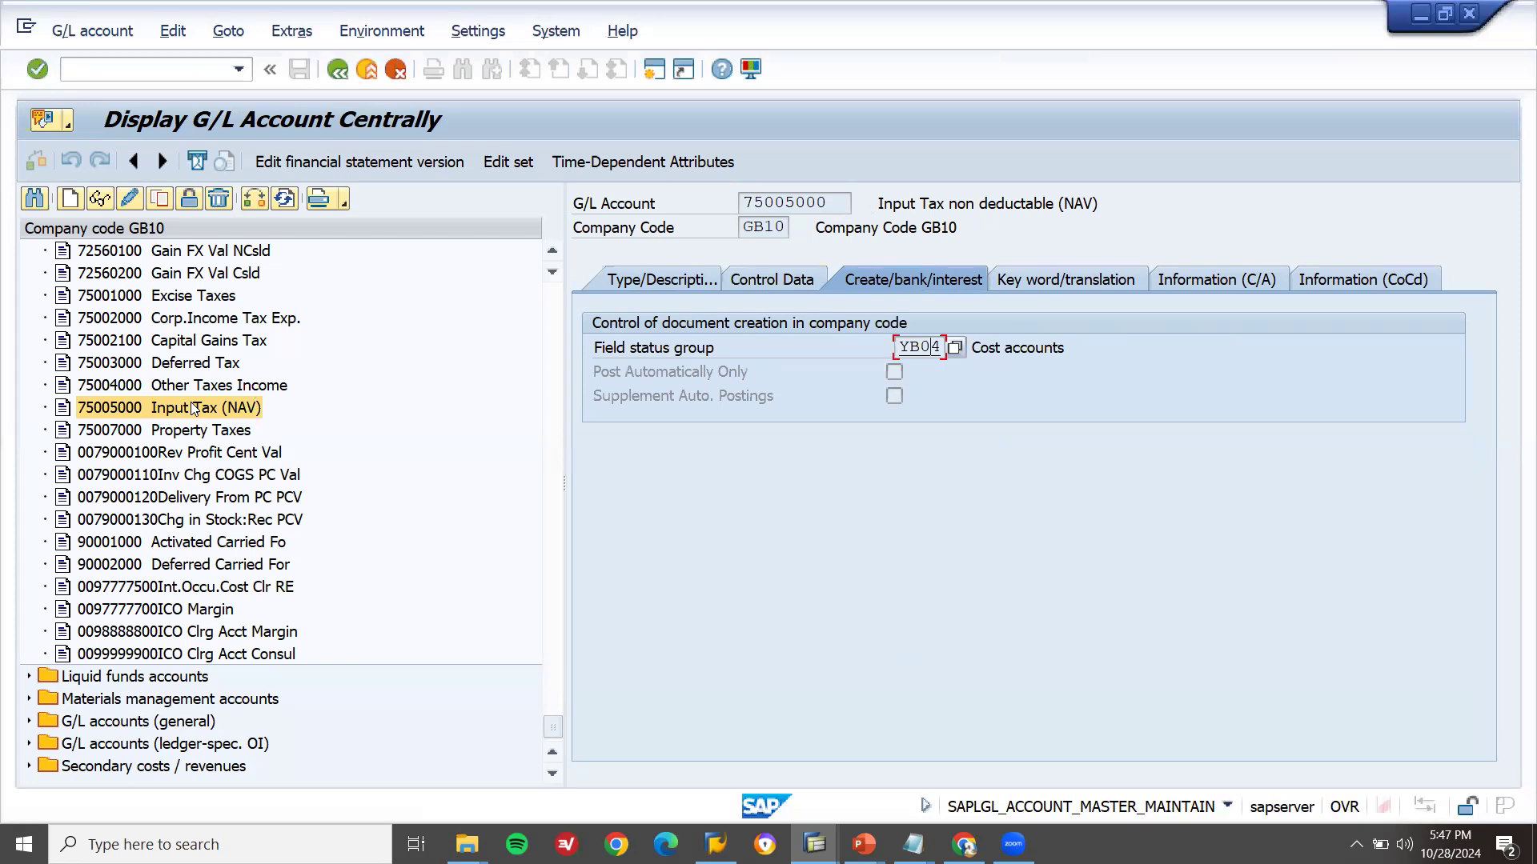
Start a new G/L account numbered 75005001, since 75005000 already exists.
click(67, 199)
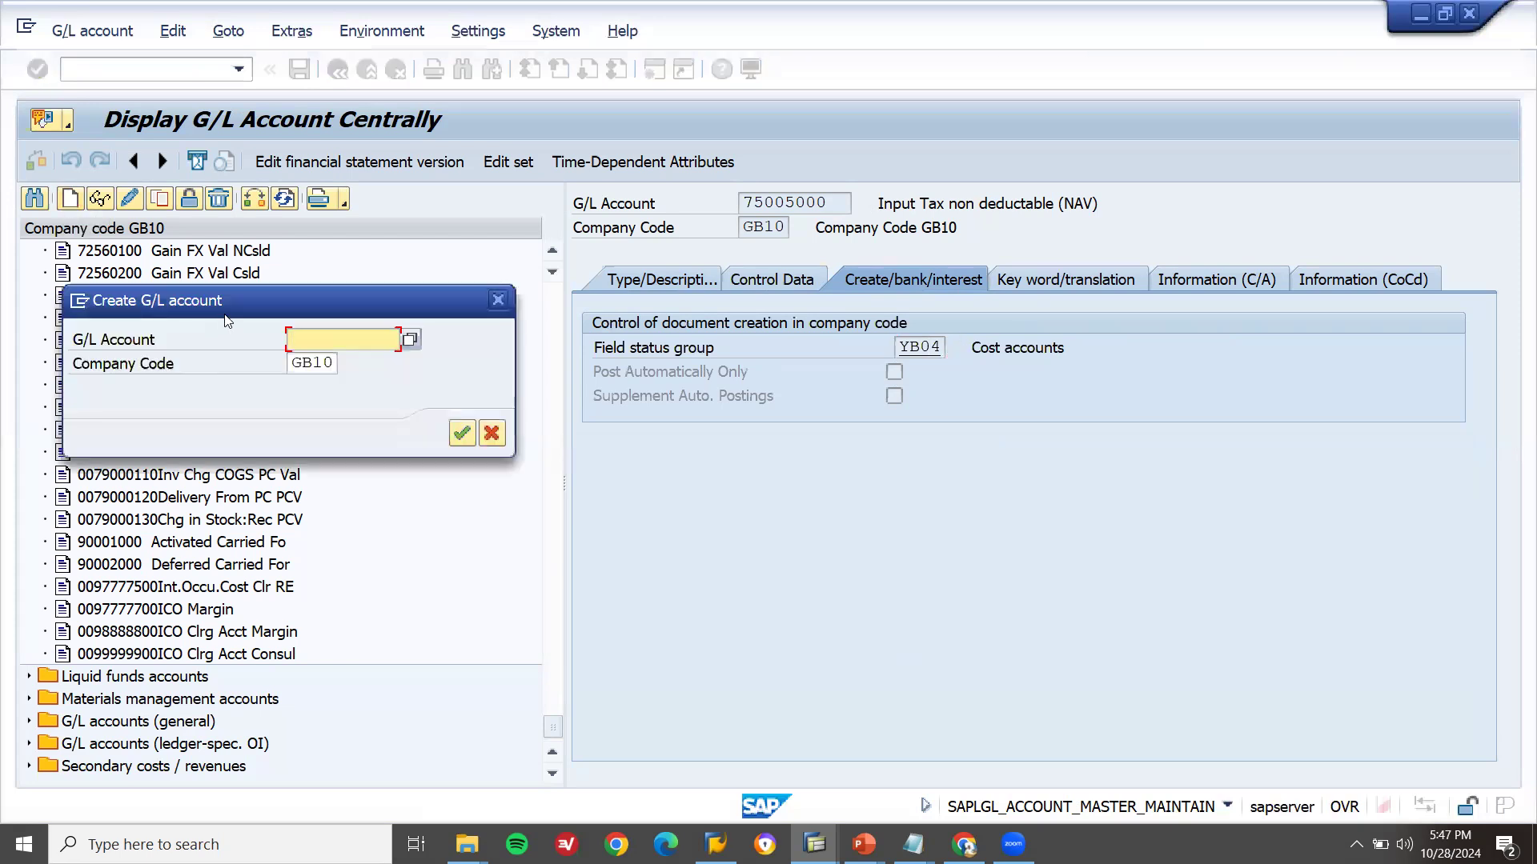
drag(226, 317, 532, 335)
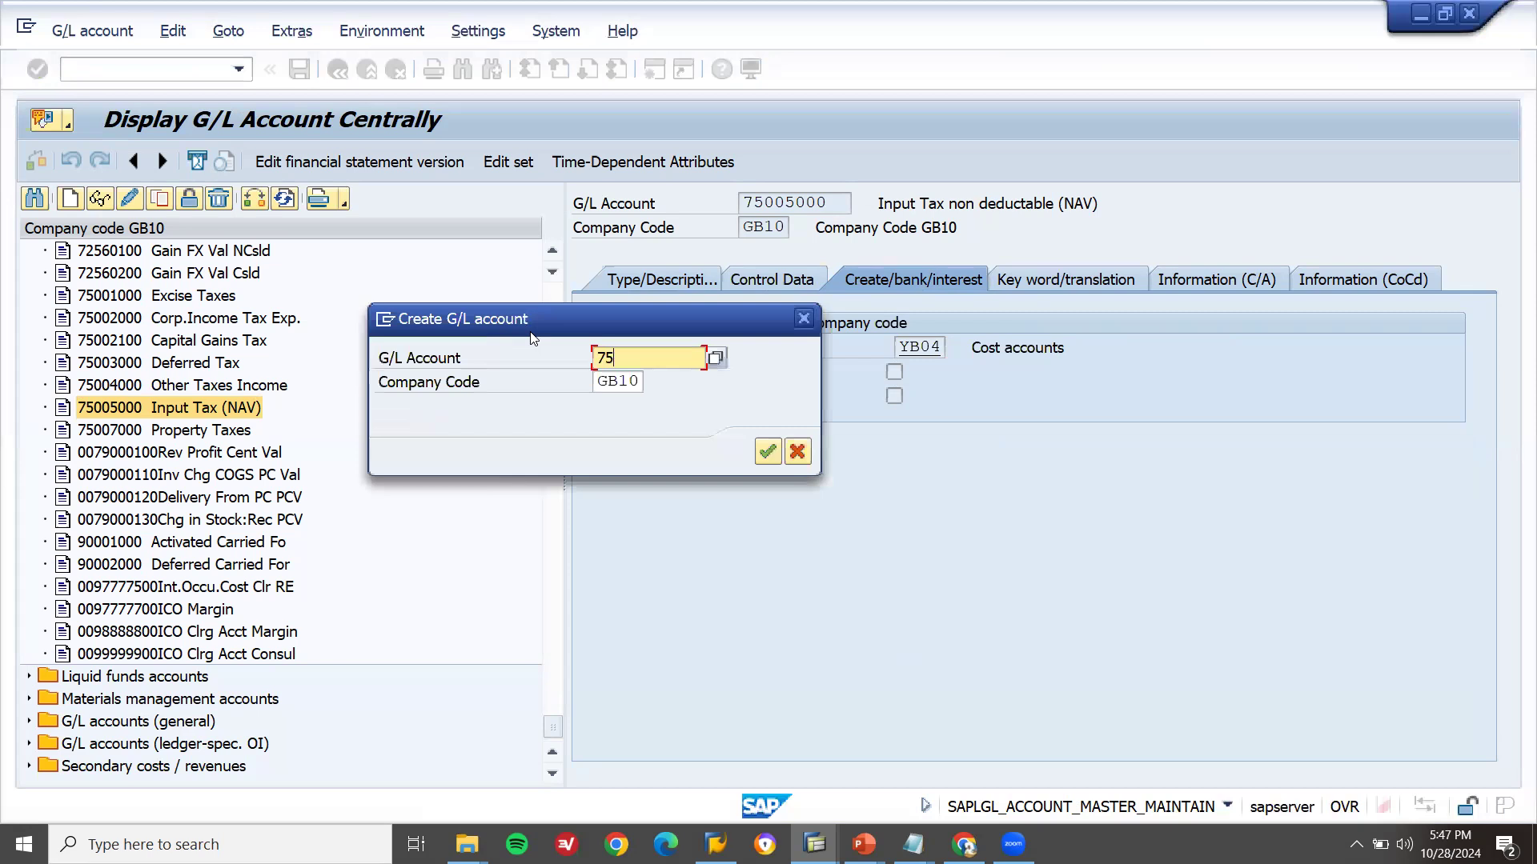
text(75005000)
key(Return)
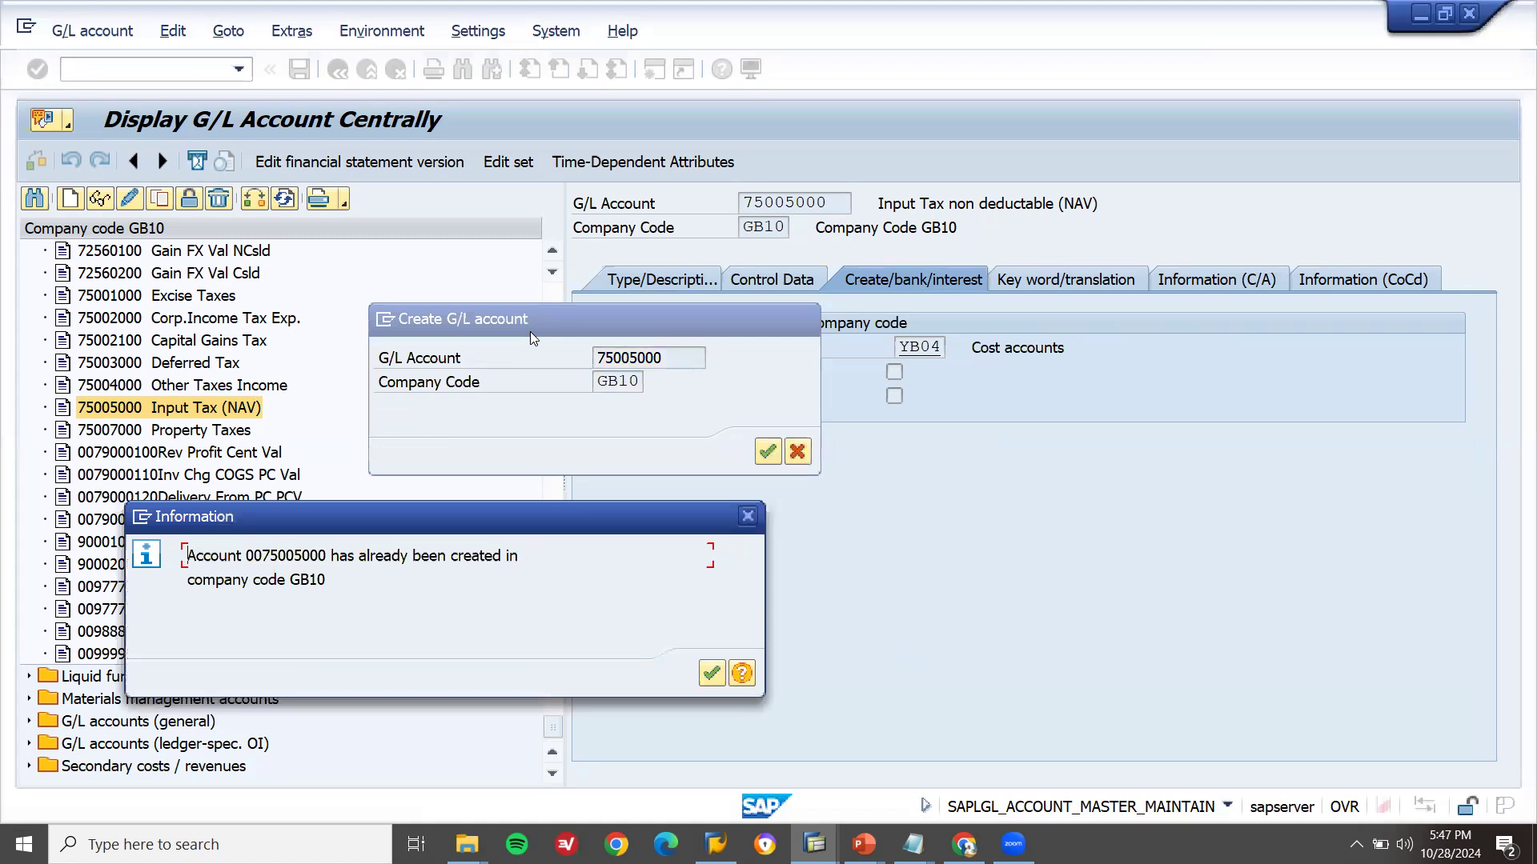
key(Return)
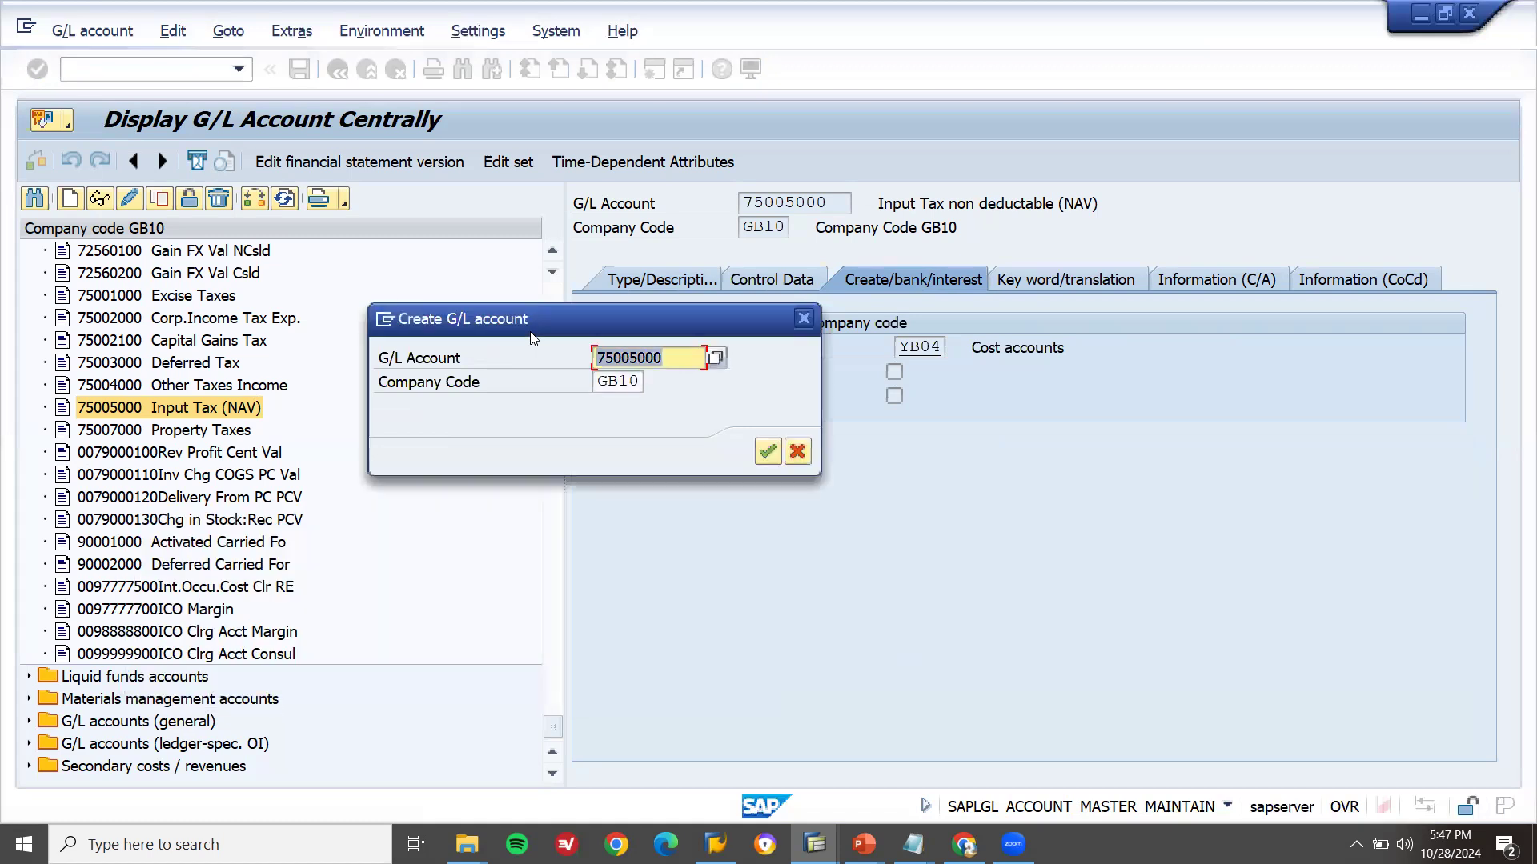
click(677, 357)
key(BackSpace)
text(1)
key(Return)
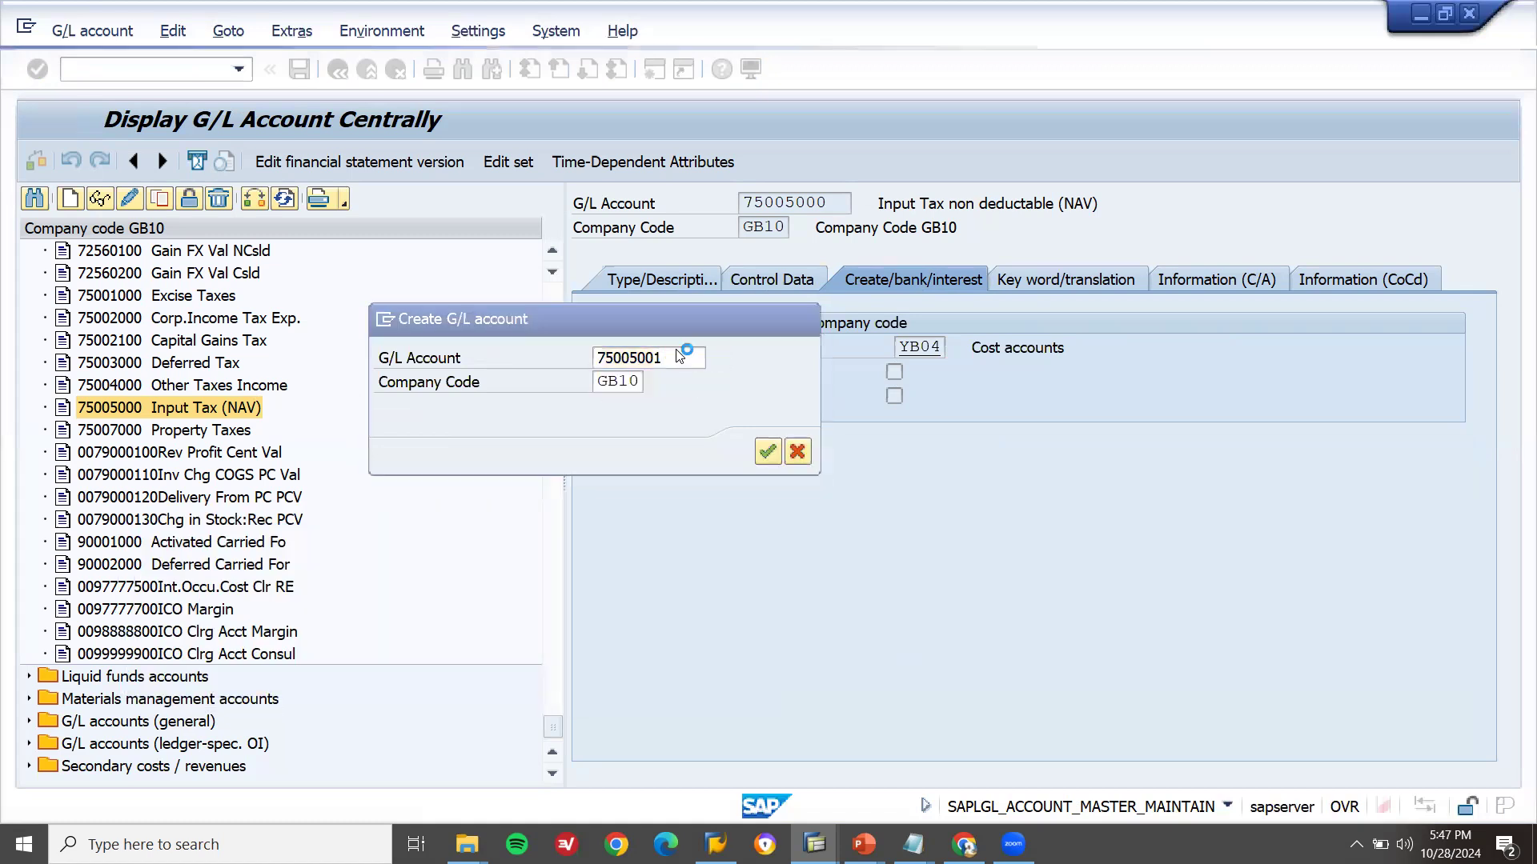
Make it a Balance Sheet Account in G/L accounts (general), with short and long text 'Input Tax USA'.
click(662, 276)
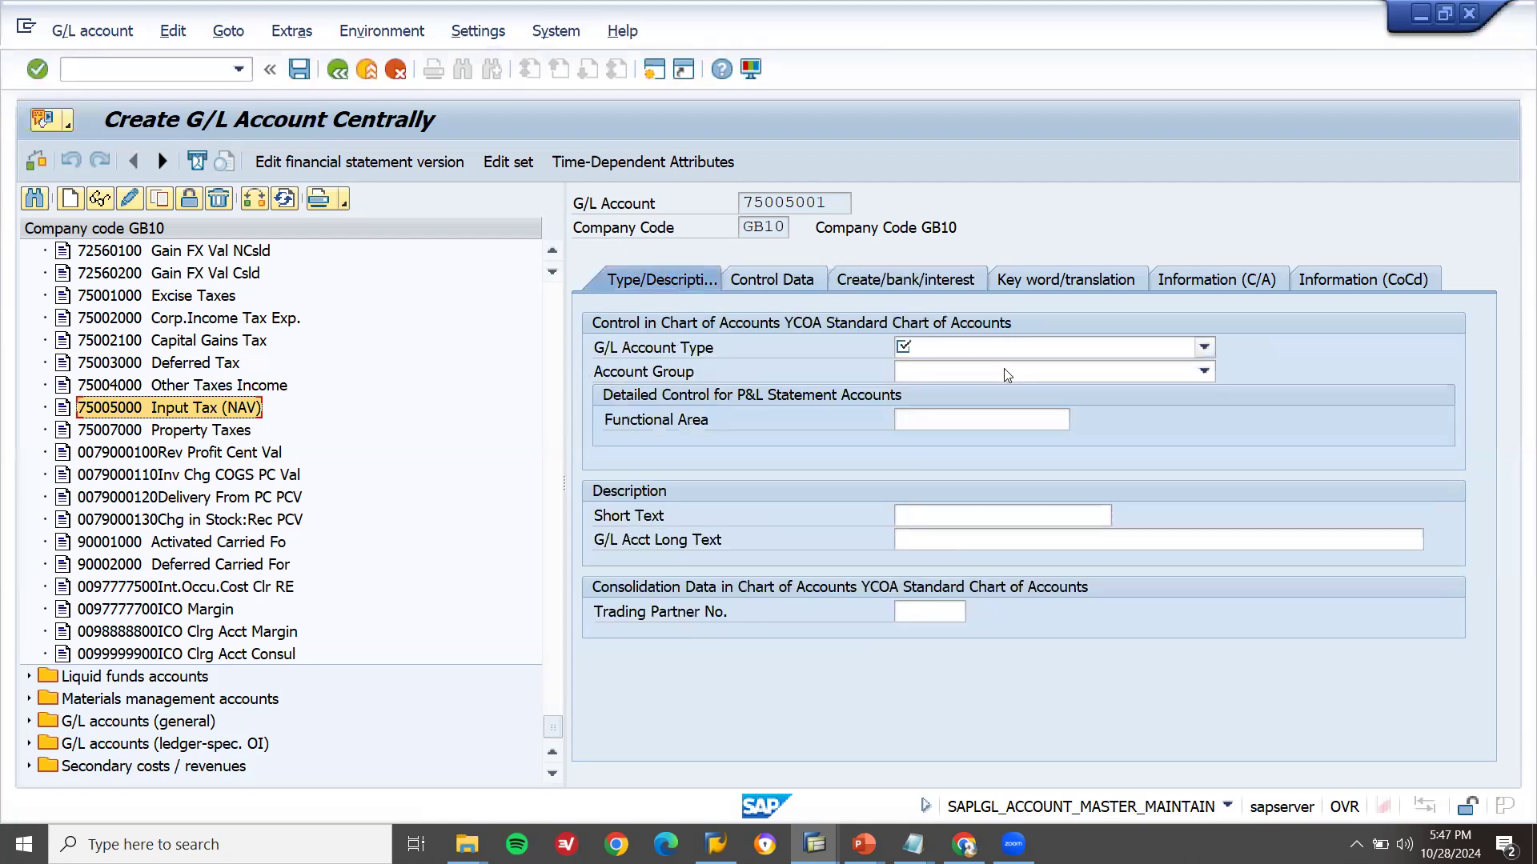
click(1203, 347)
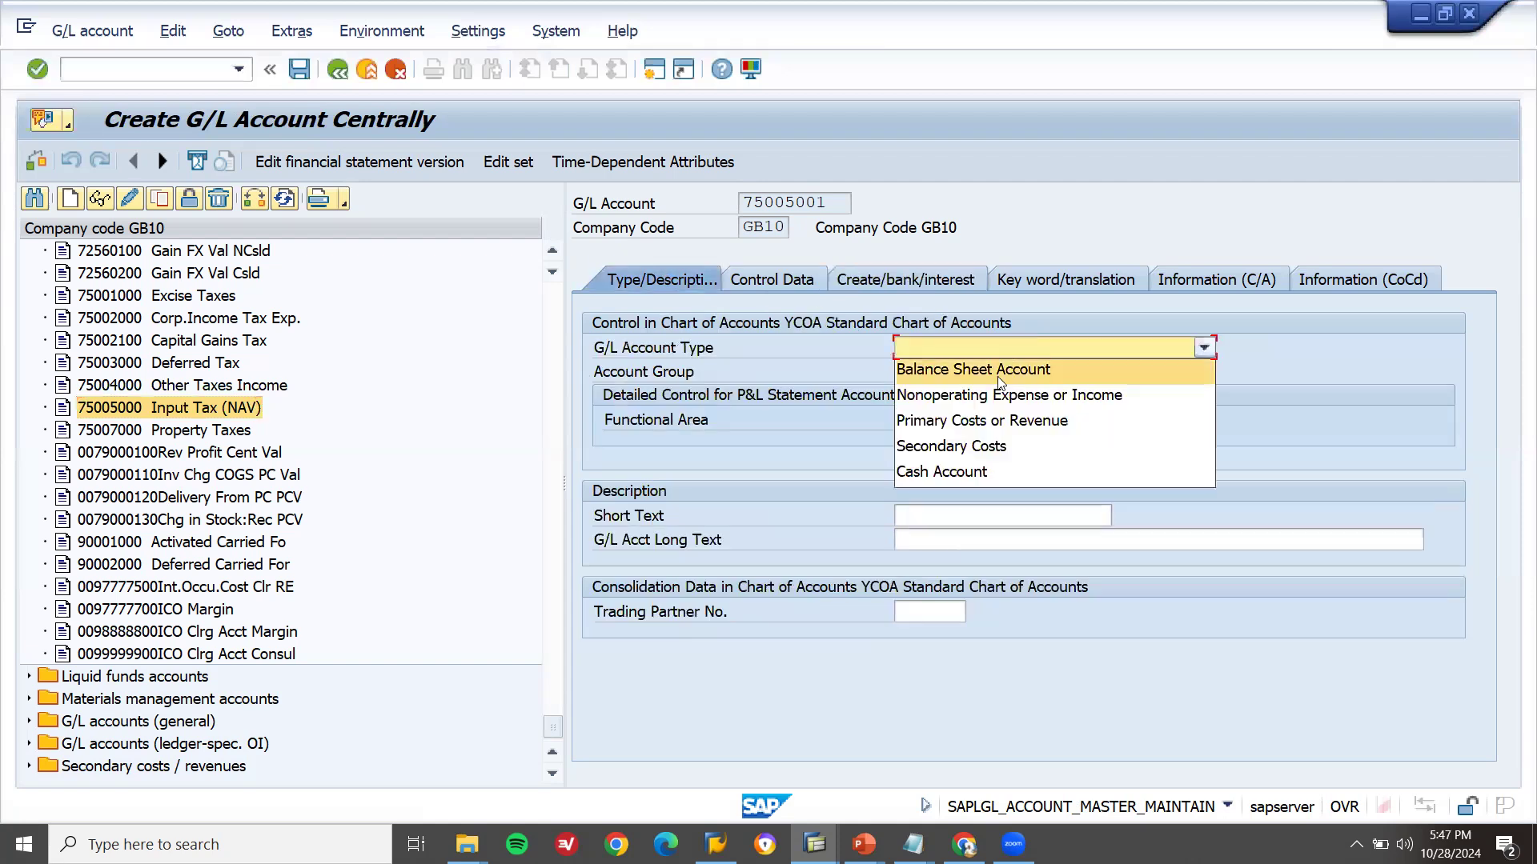
click(999, 376)
click(997, 377)
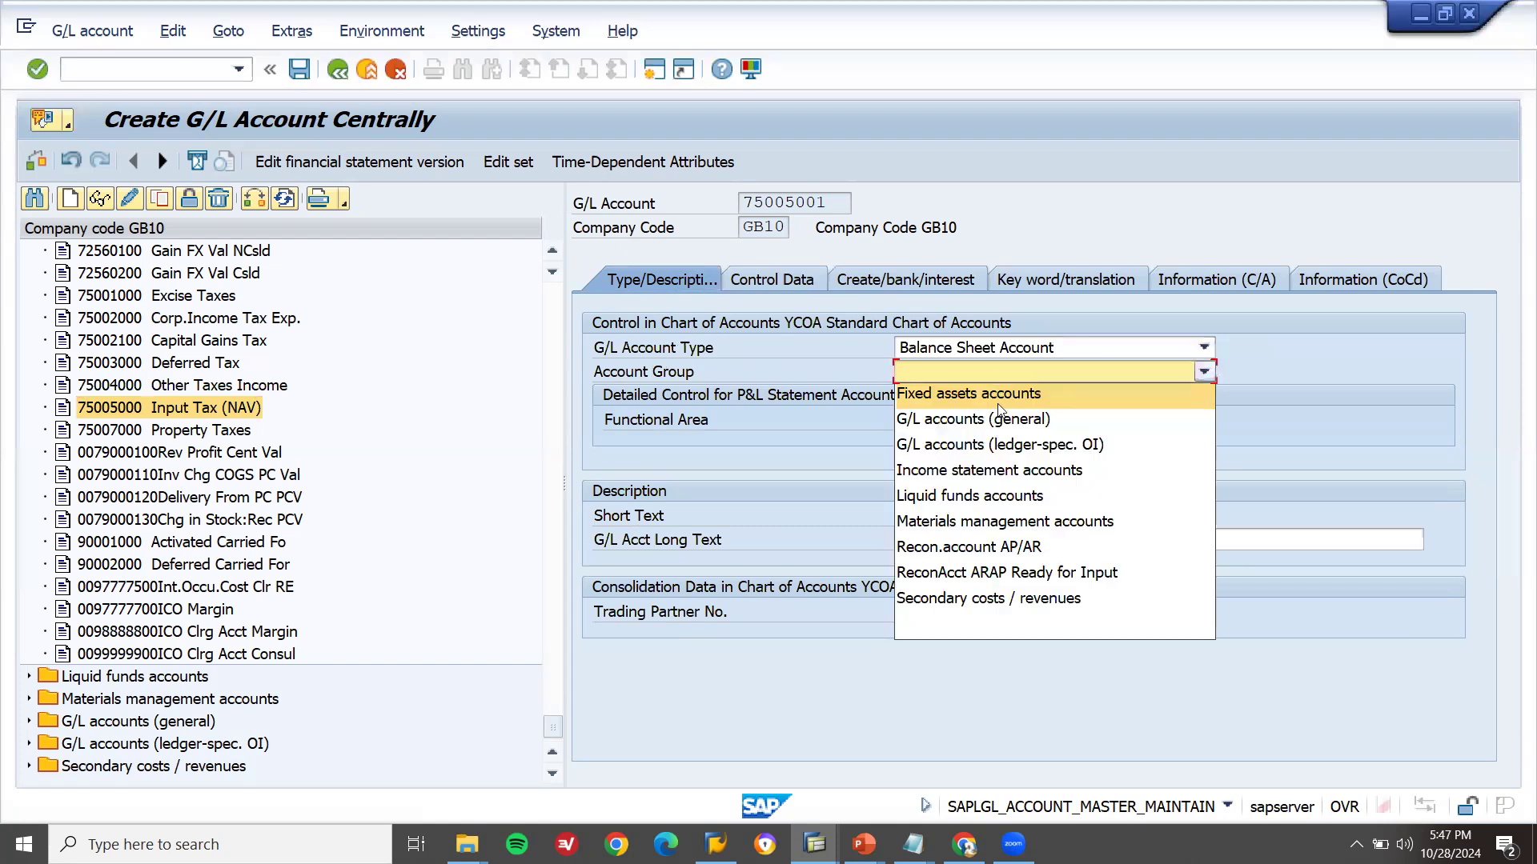
click(997, 416)
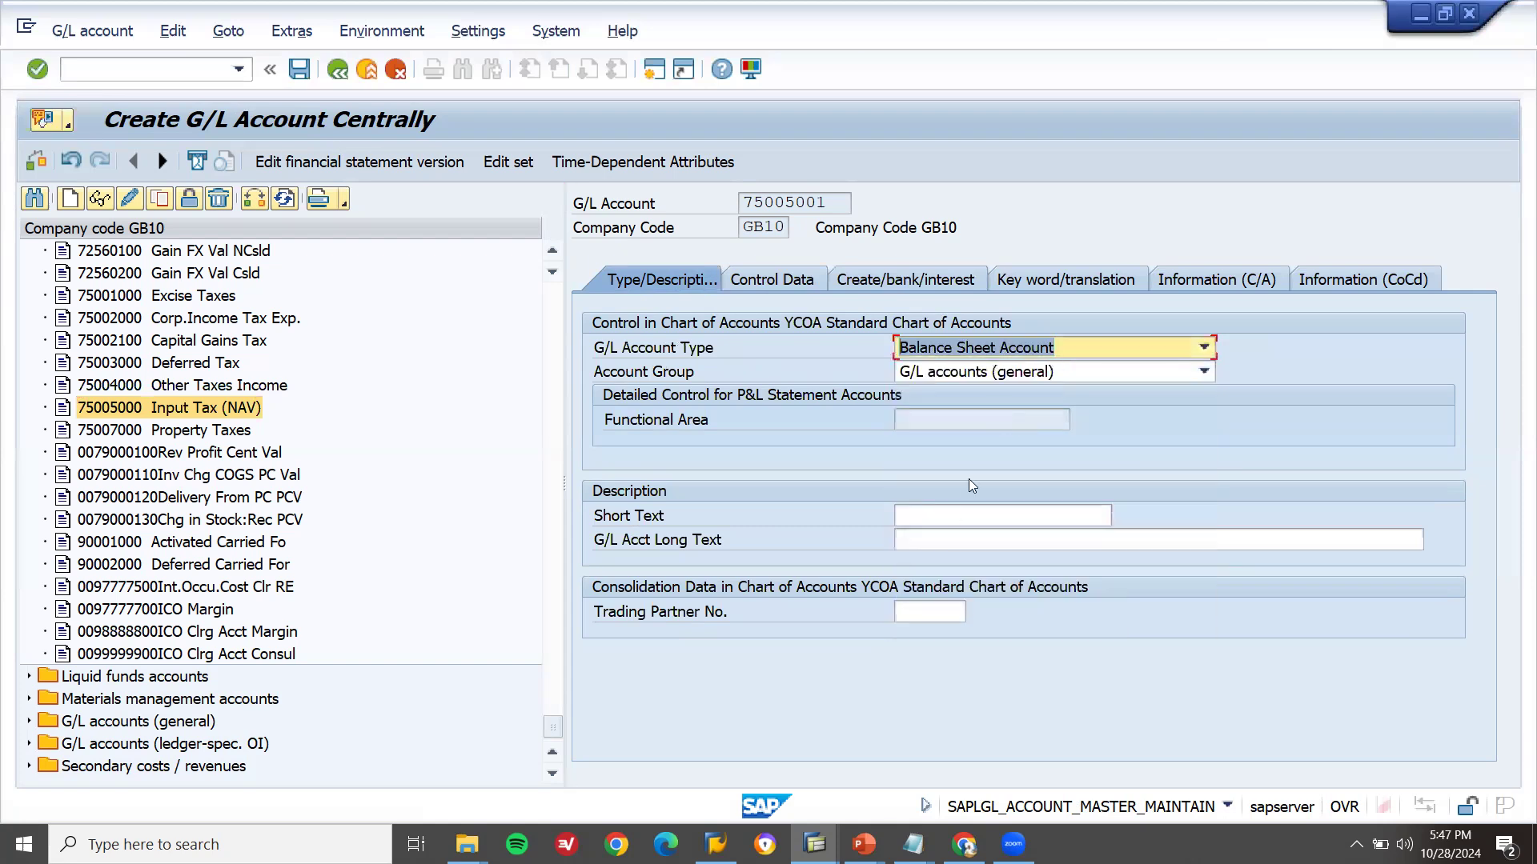
click(956, 515)
text(I)
key(Down)
key(Return)
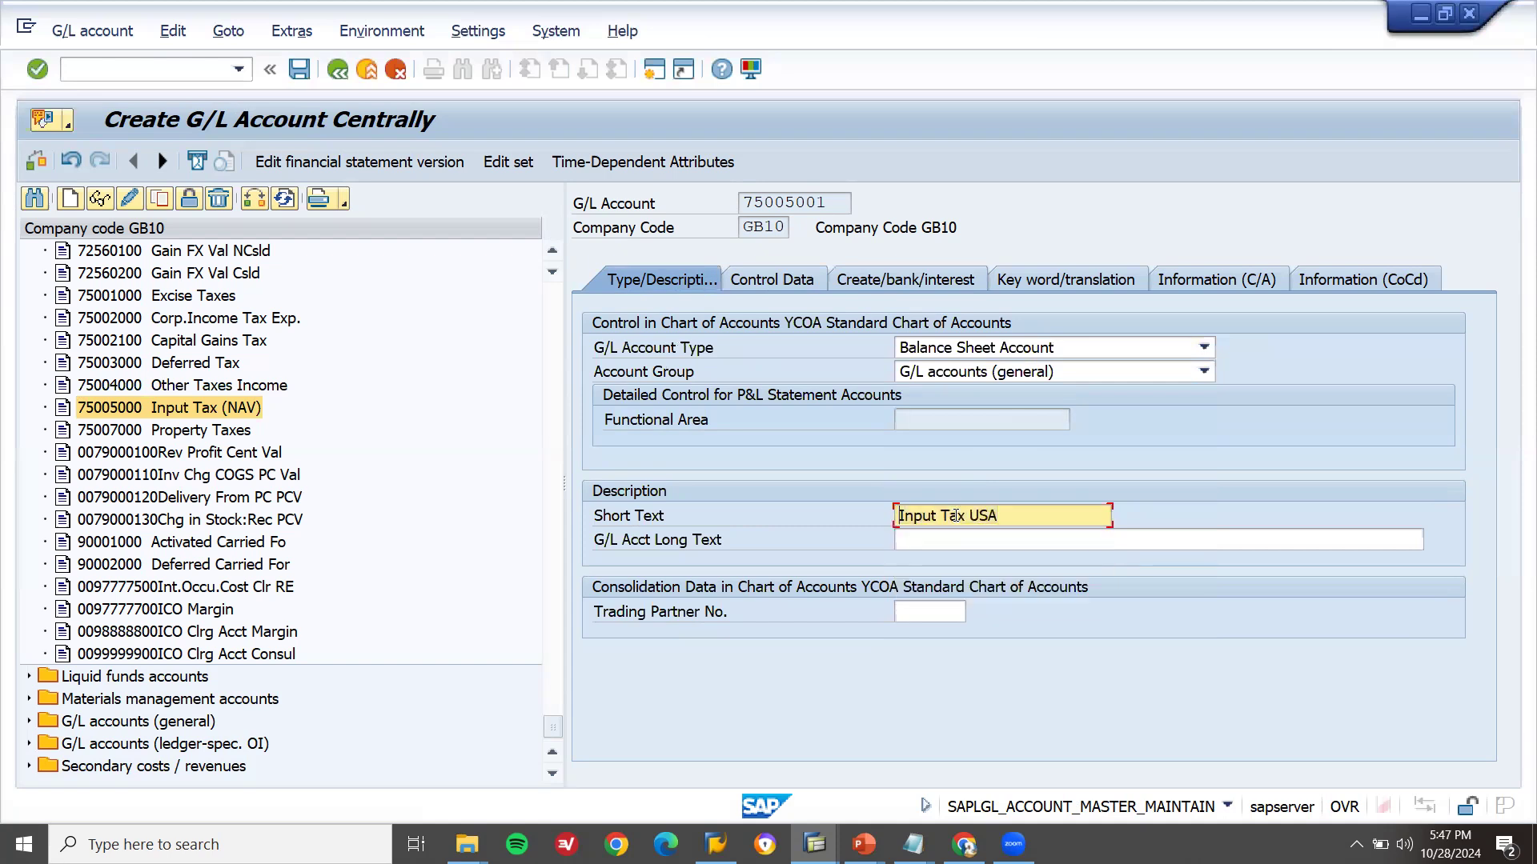
key(Tab)
text(Input Tax USA)
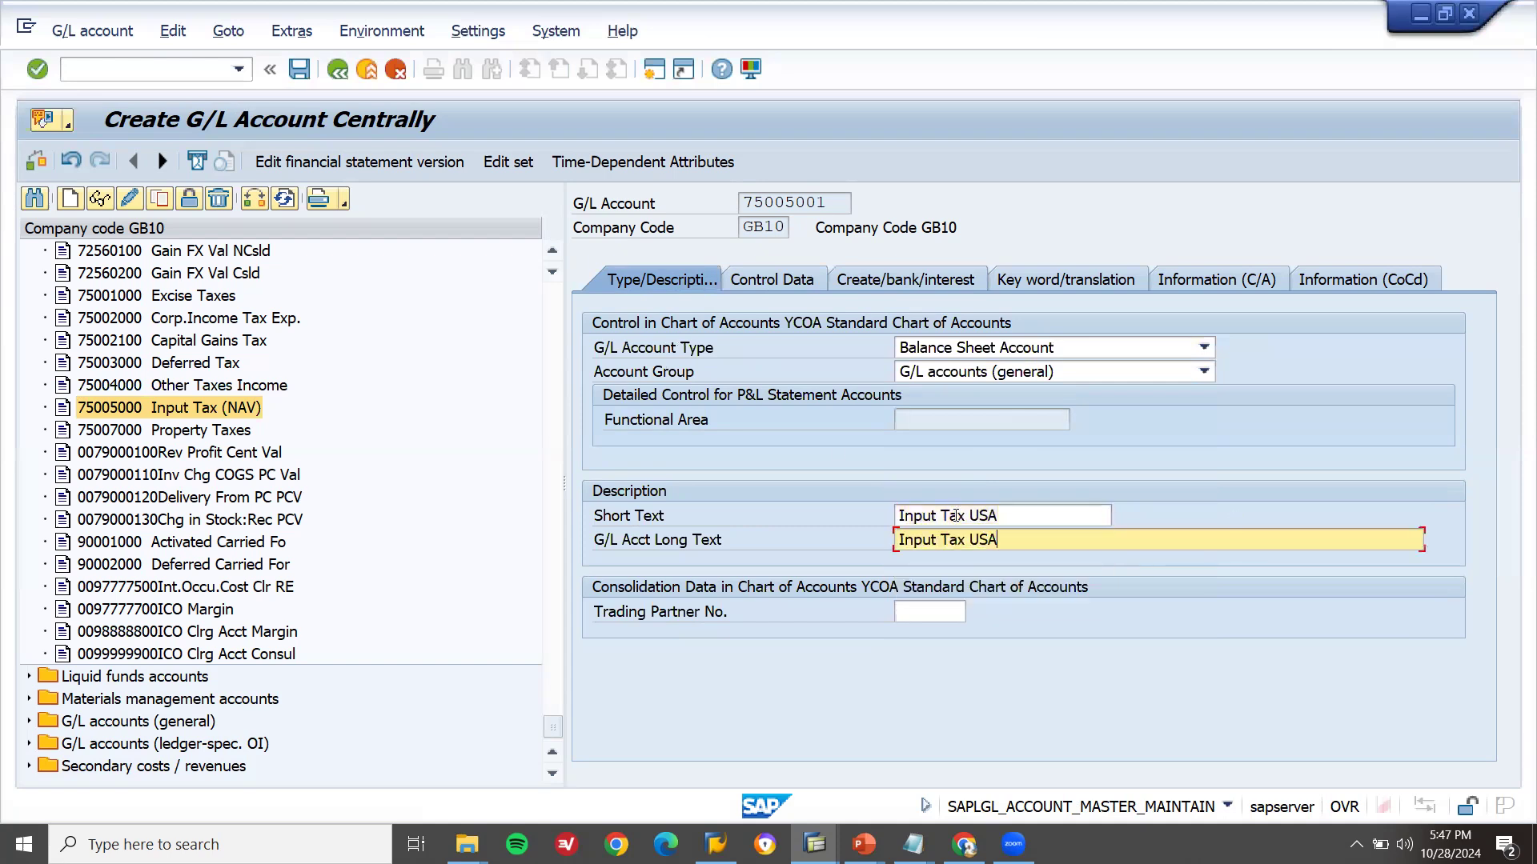
On Control Data, set sort key 001, tax category Input Tax Account, and local-currency-only balances.
click(753, 276)
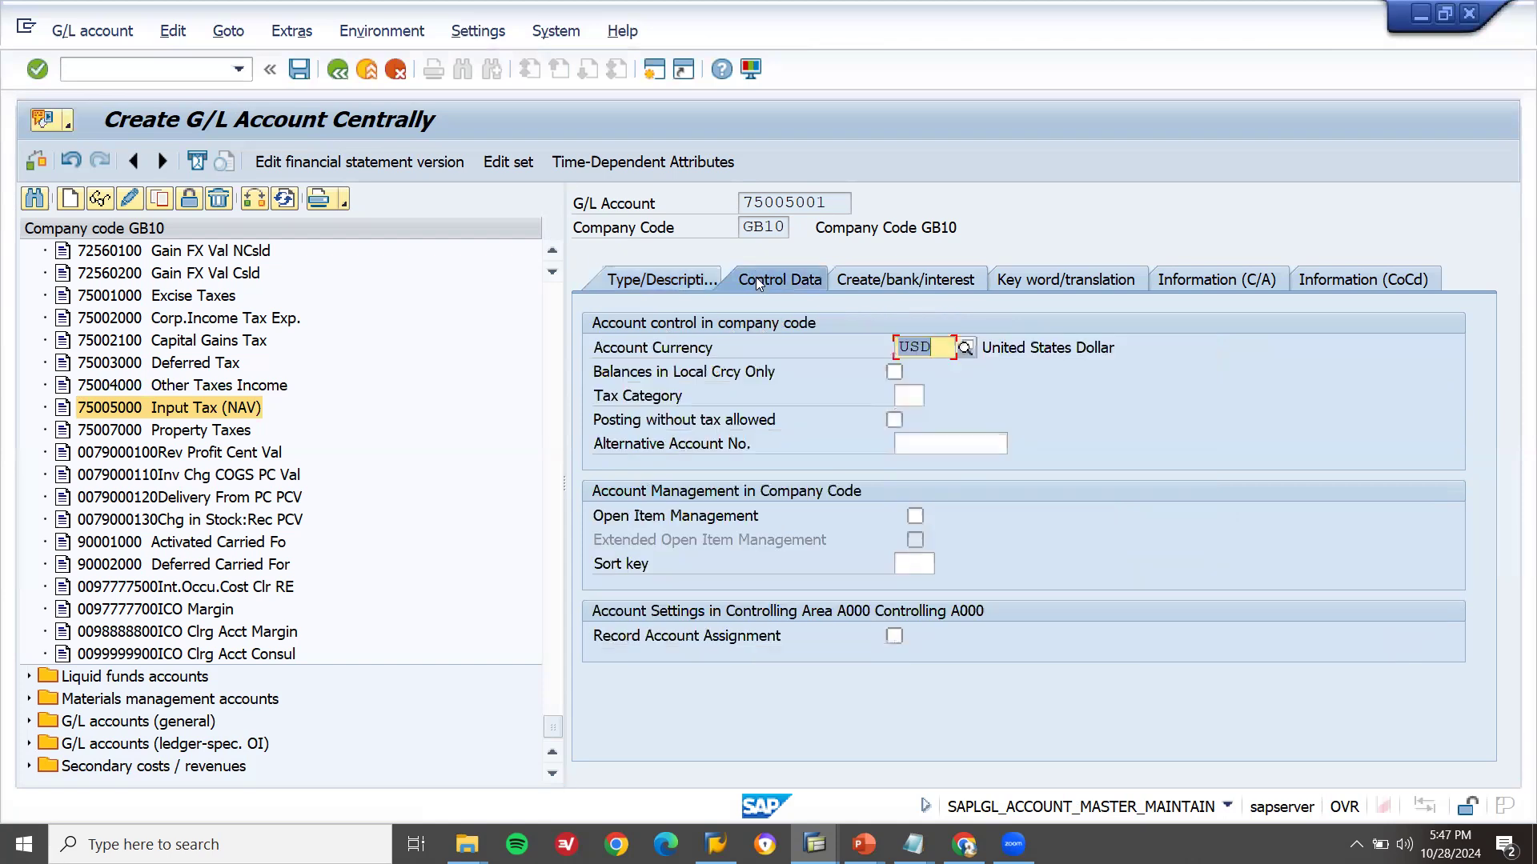
click(914, 566)
key(Return)
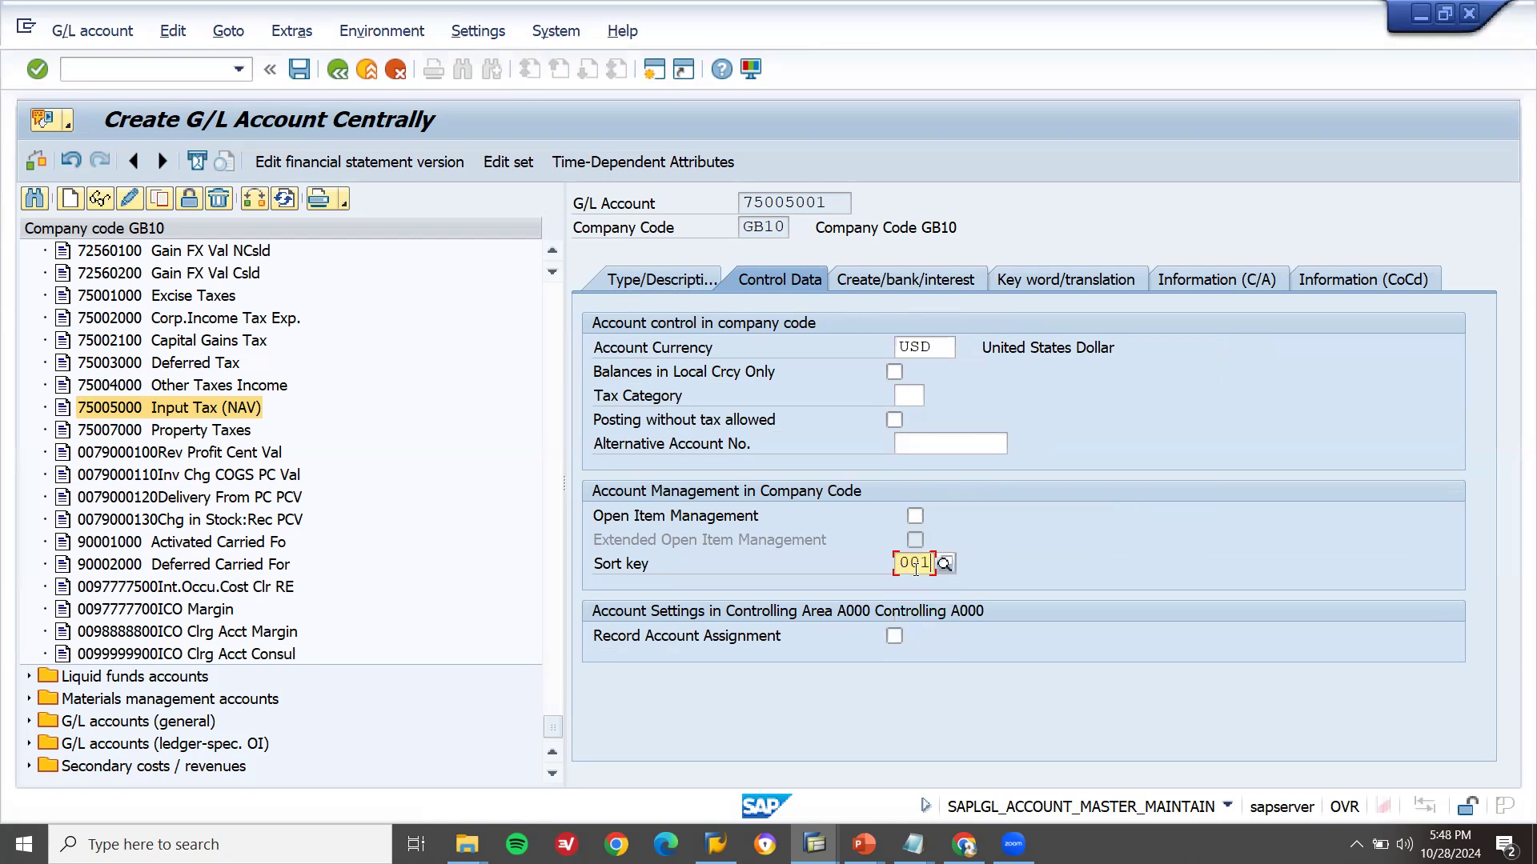
click(912, 399)
click(933, 397)
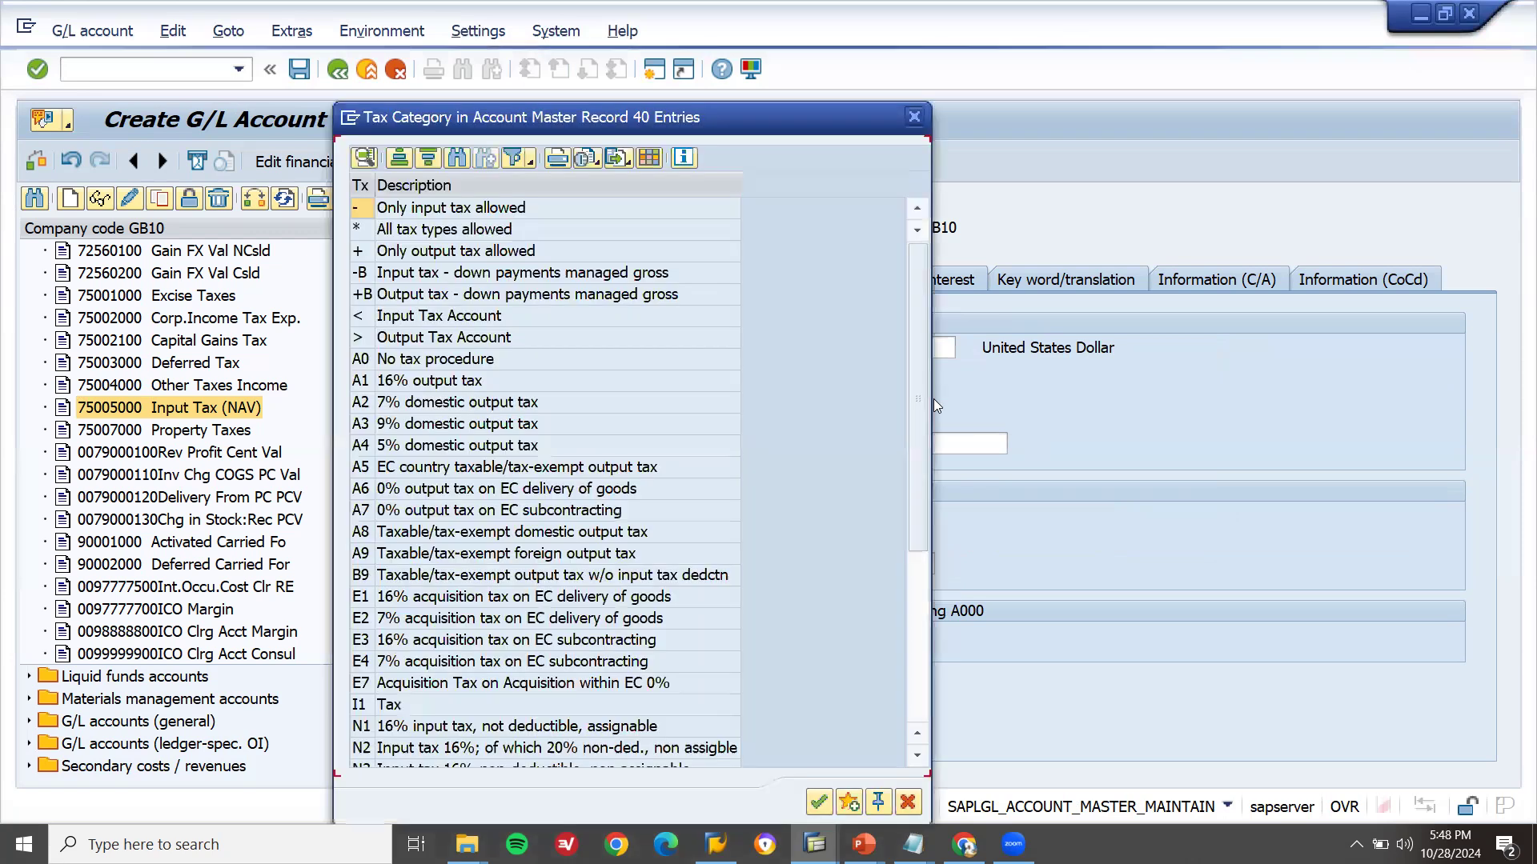
double_click(481, 316)
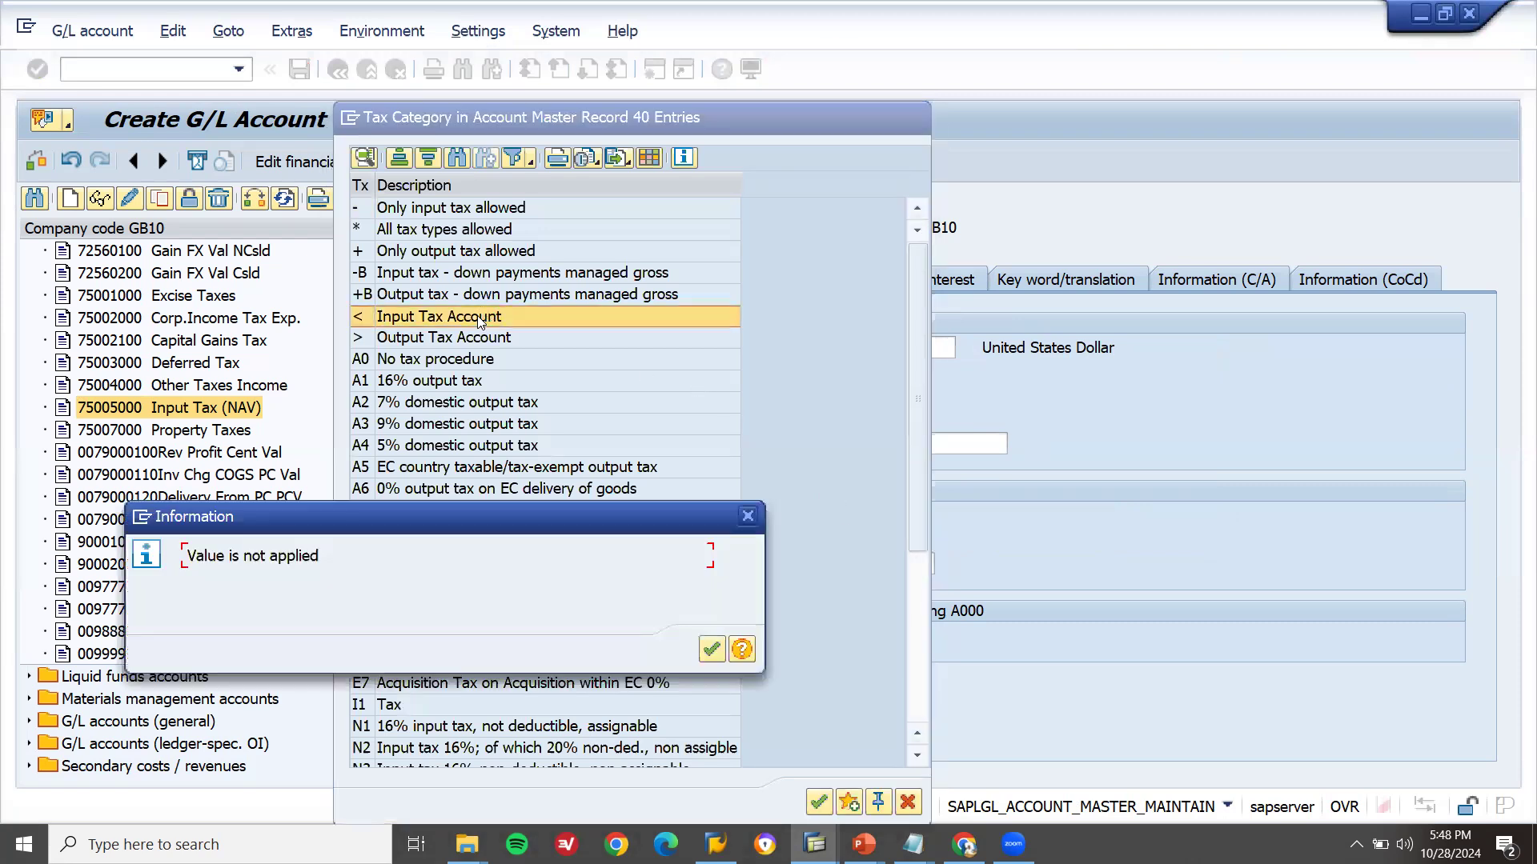
click(709, 650)
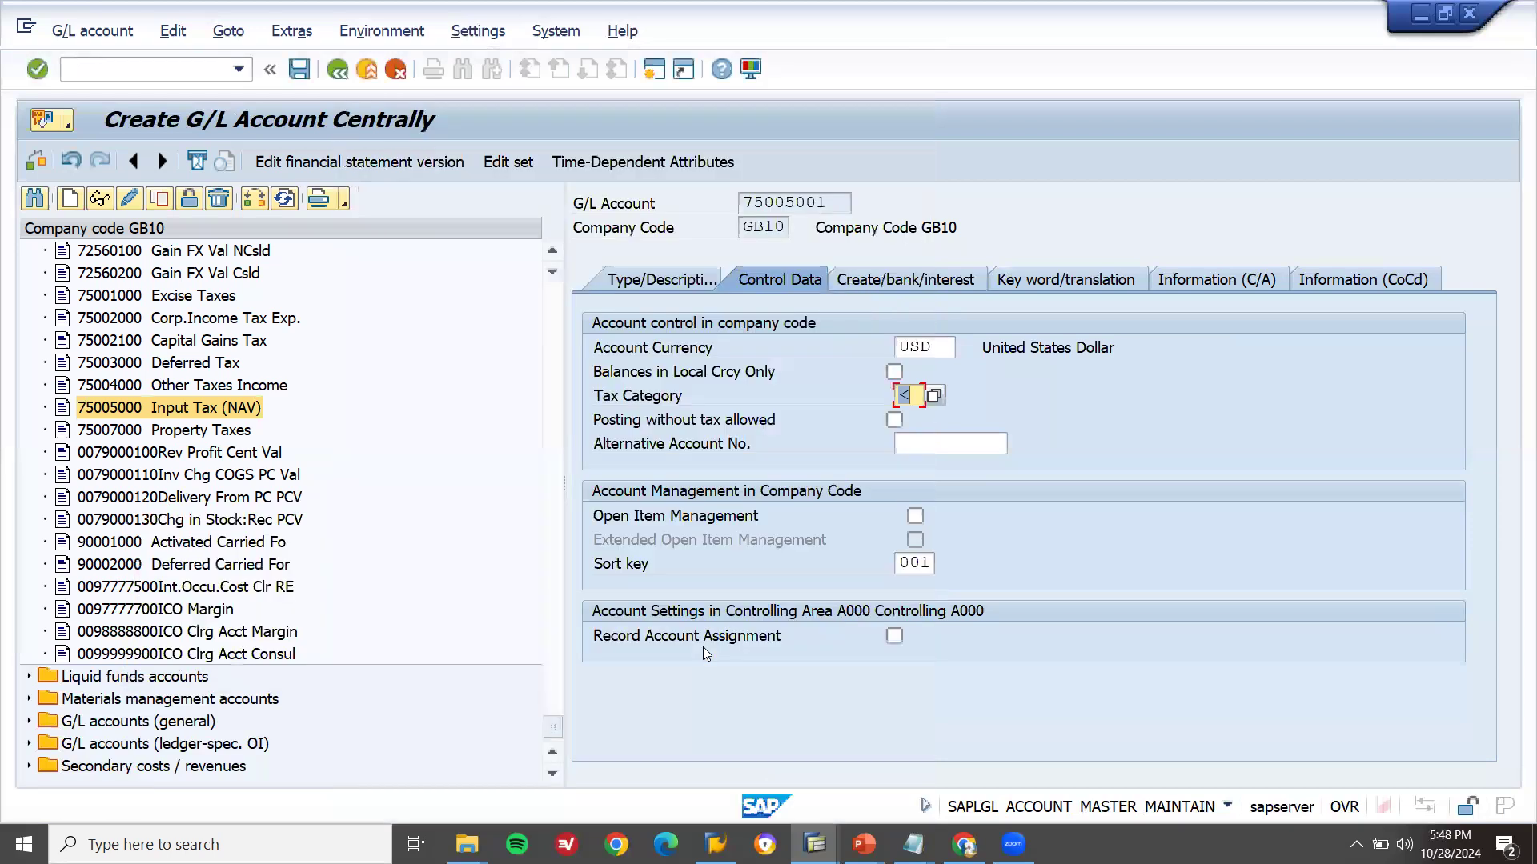
click(894, 372)
Assign field status group YB01 and save account 75005001.
click(891, 288)
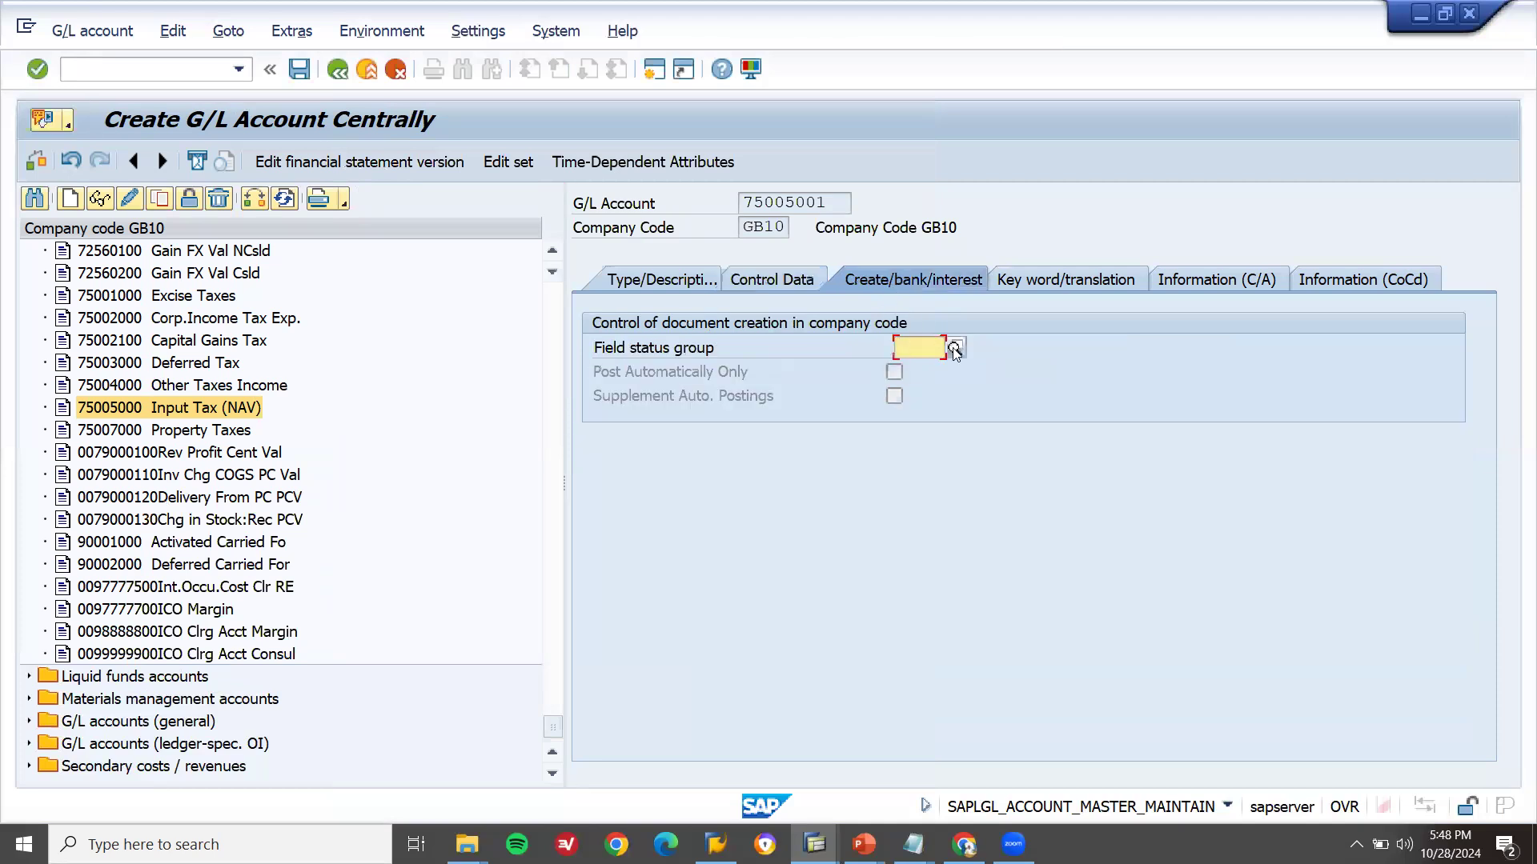
click(954, 348)
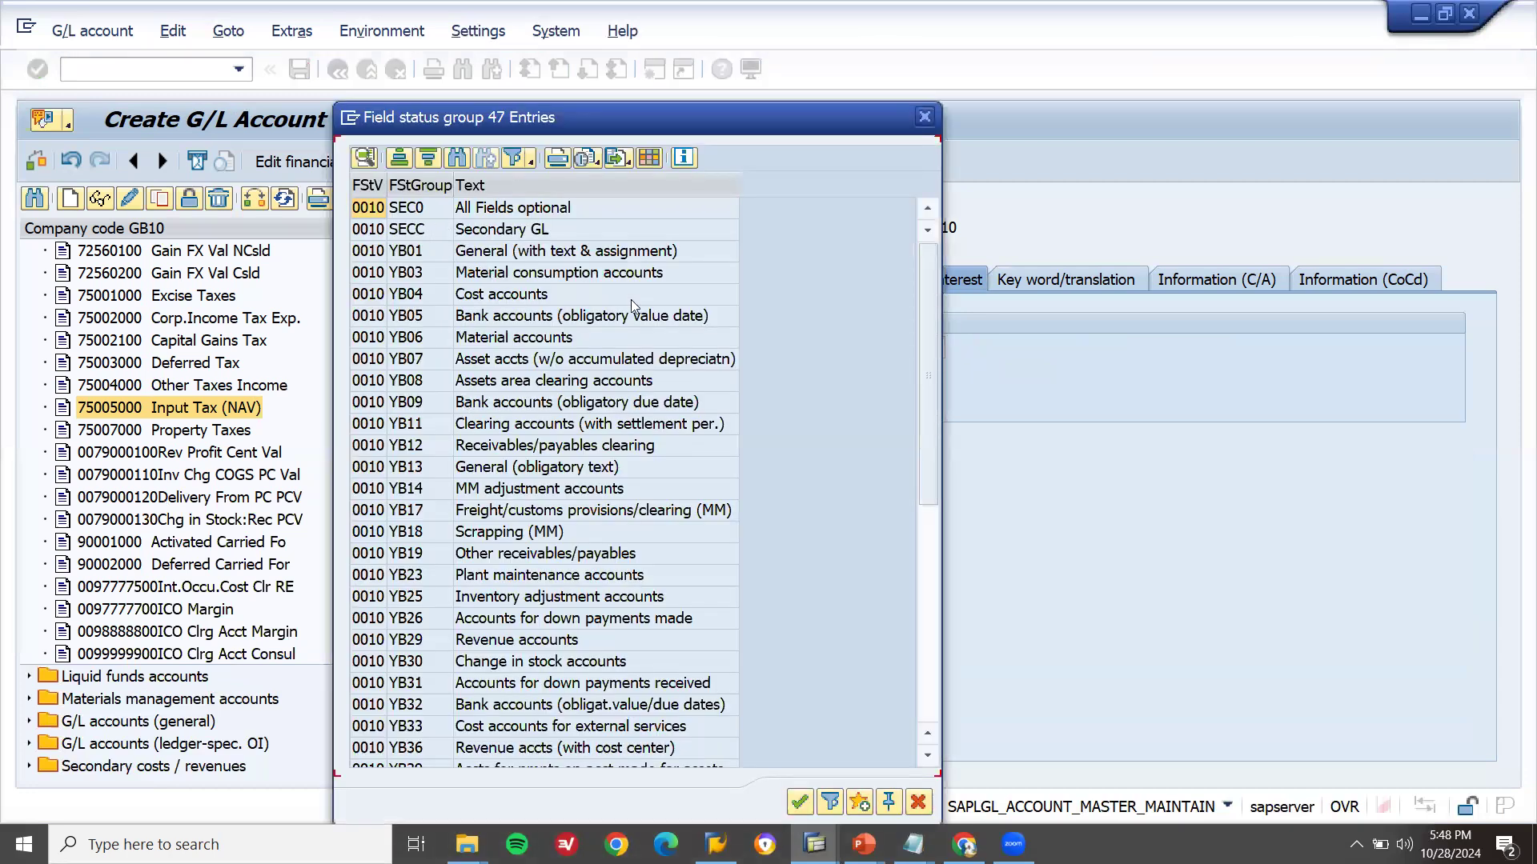
double_click(575, 254)
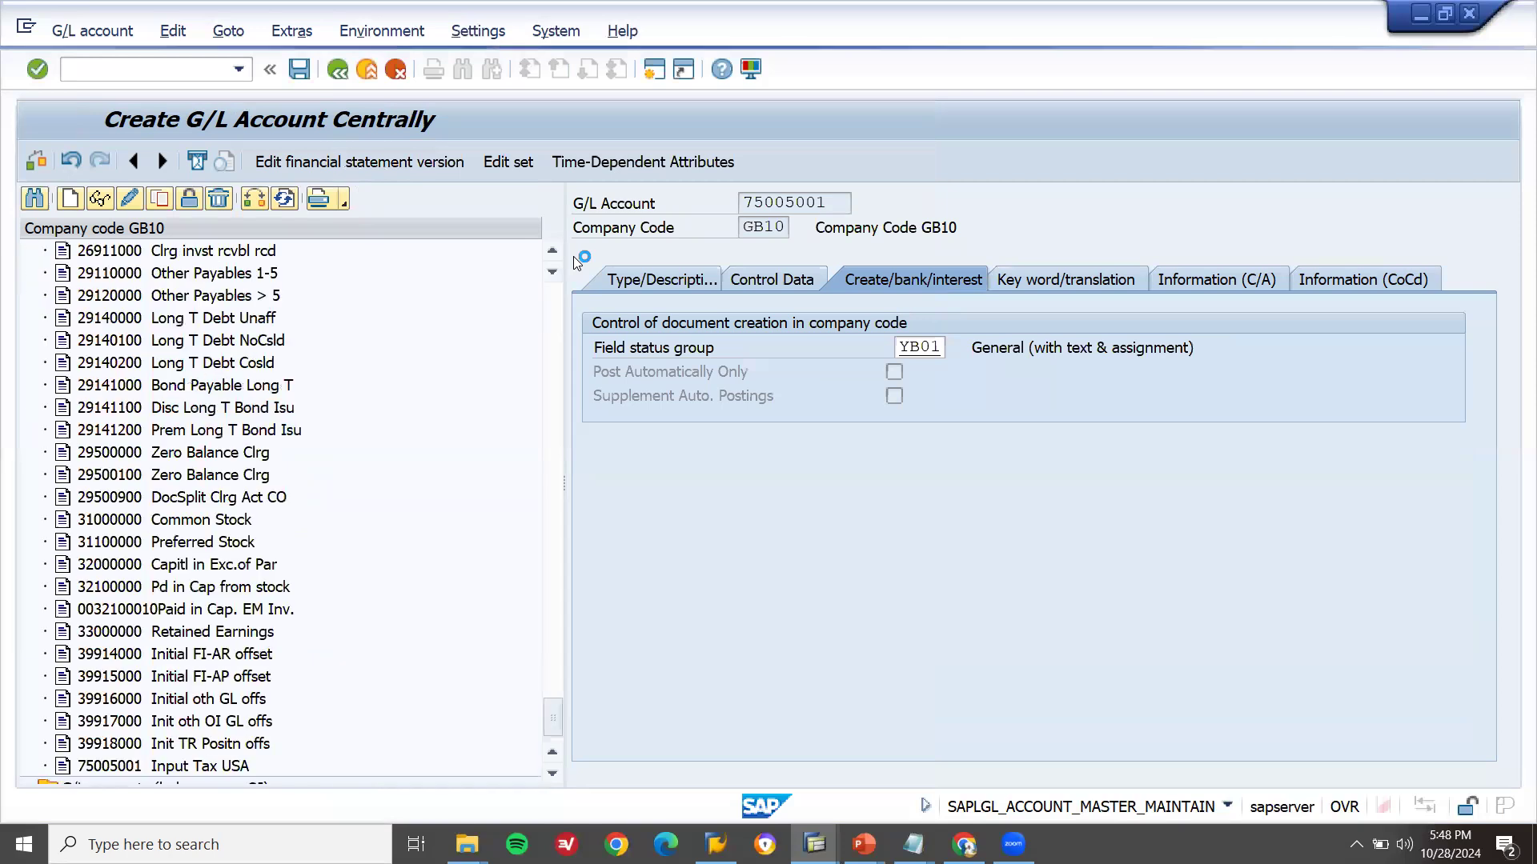
key(shift+Right)
key(shift+Right)
key(shift+Right)
key(shift+Right)
key(shift+Right)
key(shift+Right)
key(shift+Right)
key(shift+Right)
key(ctrl+c)
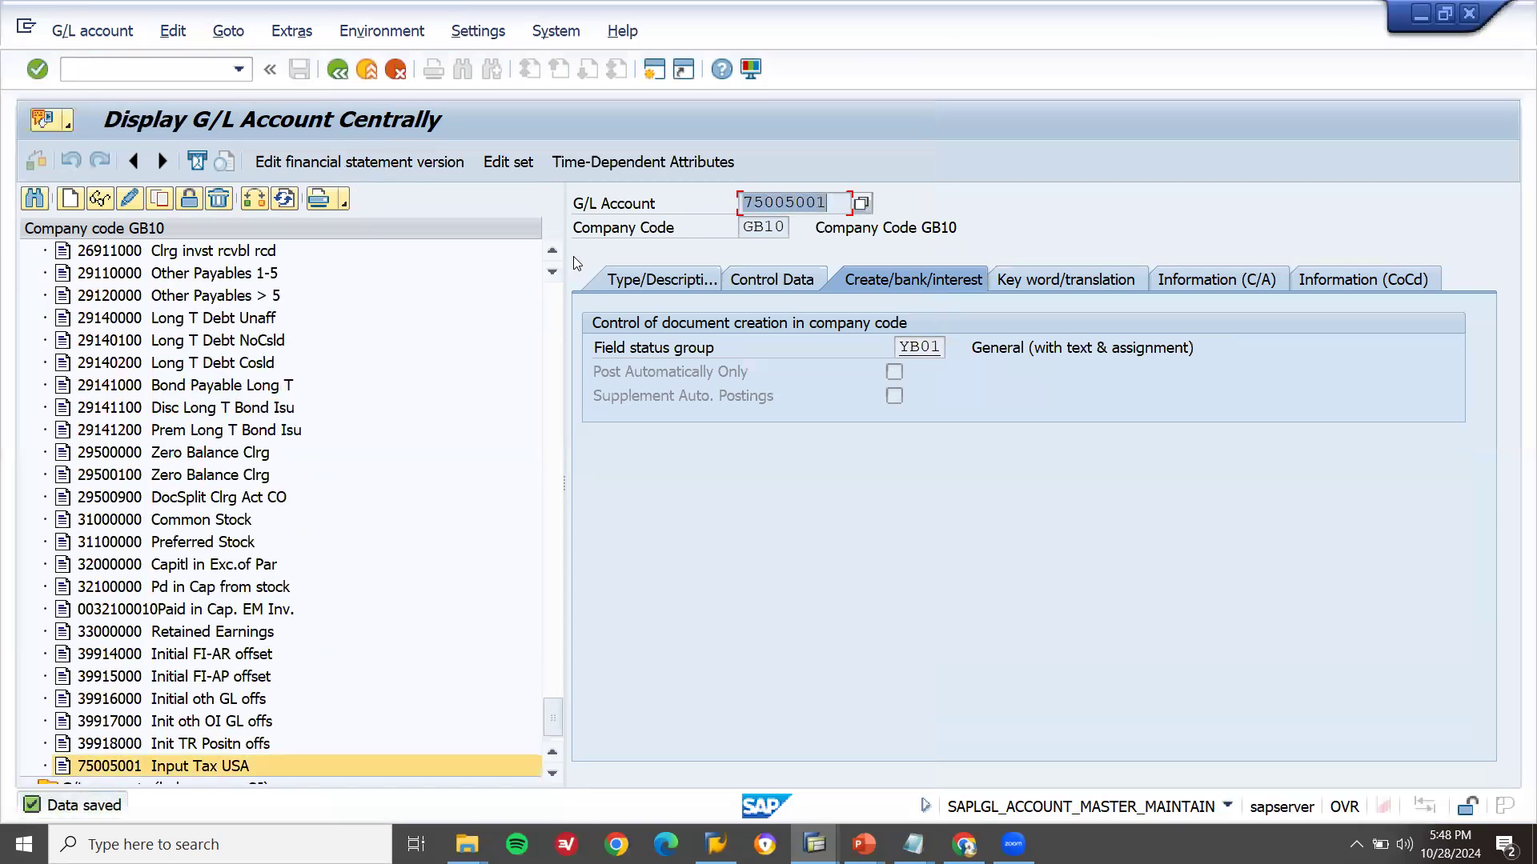
Return to SAP Easy Access and run transaction SPRO.
click(813, 844)
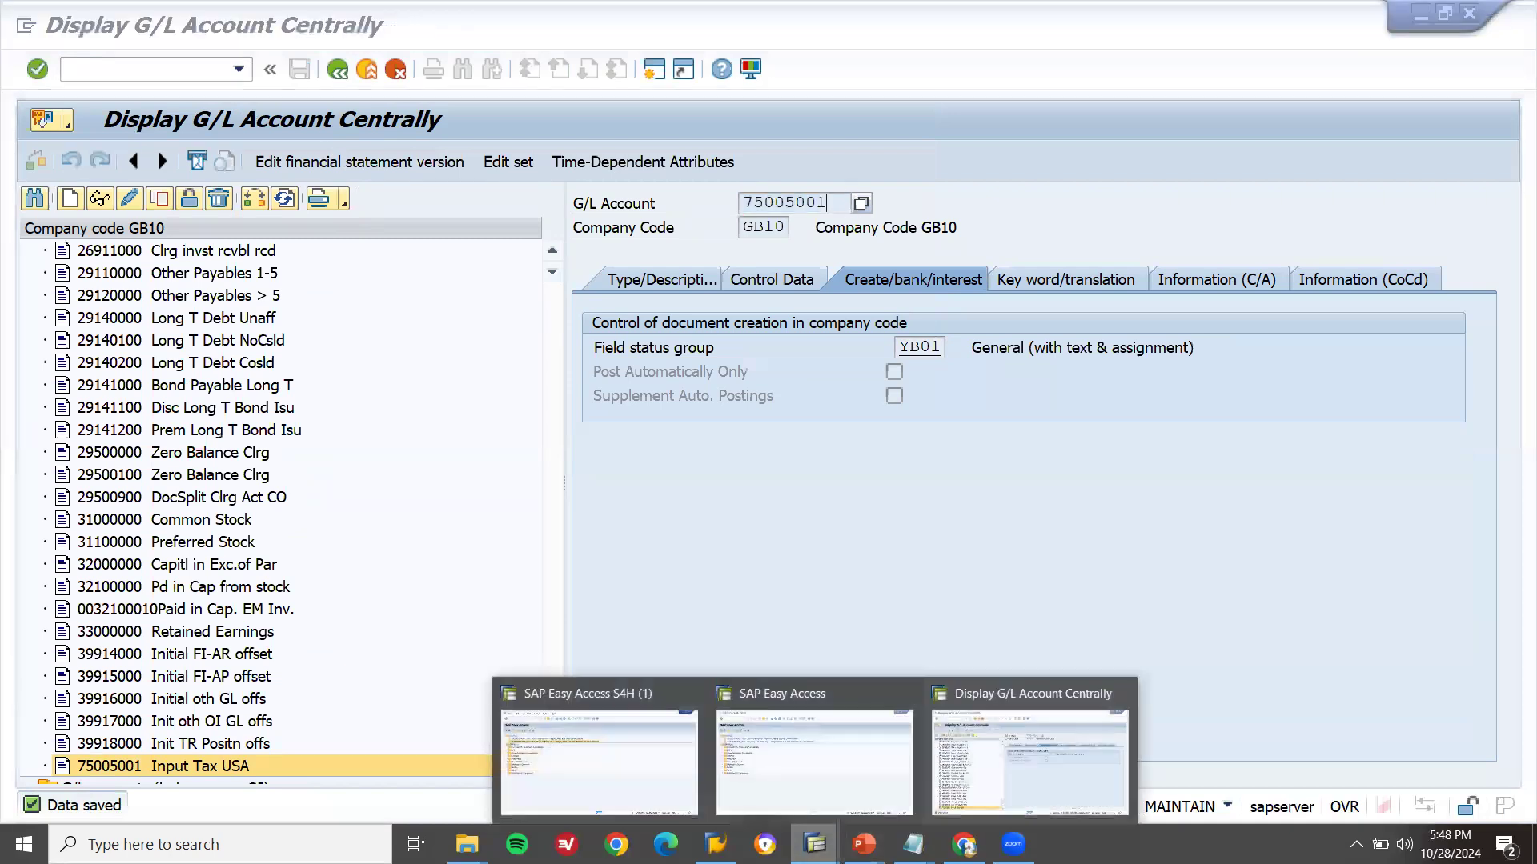
click(812, 762)
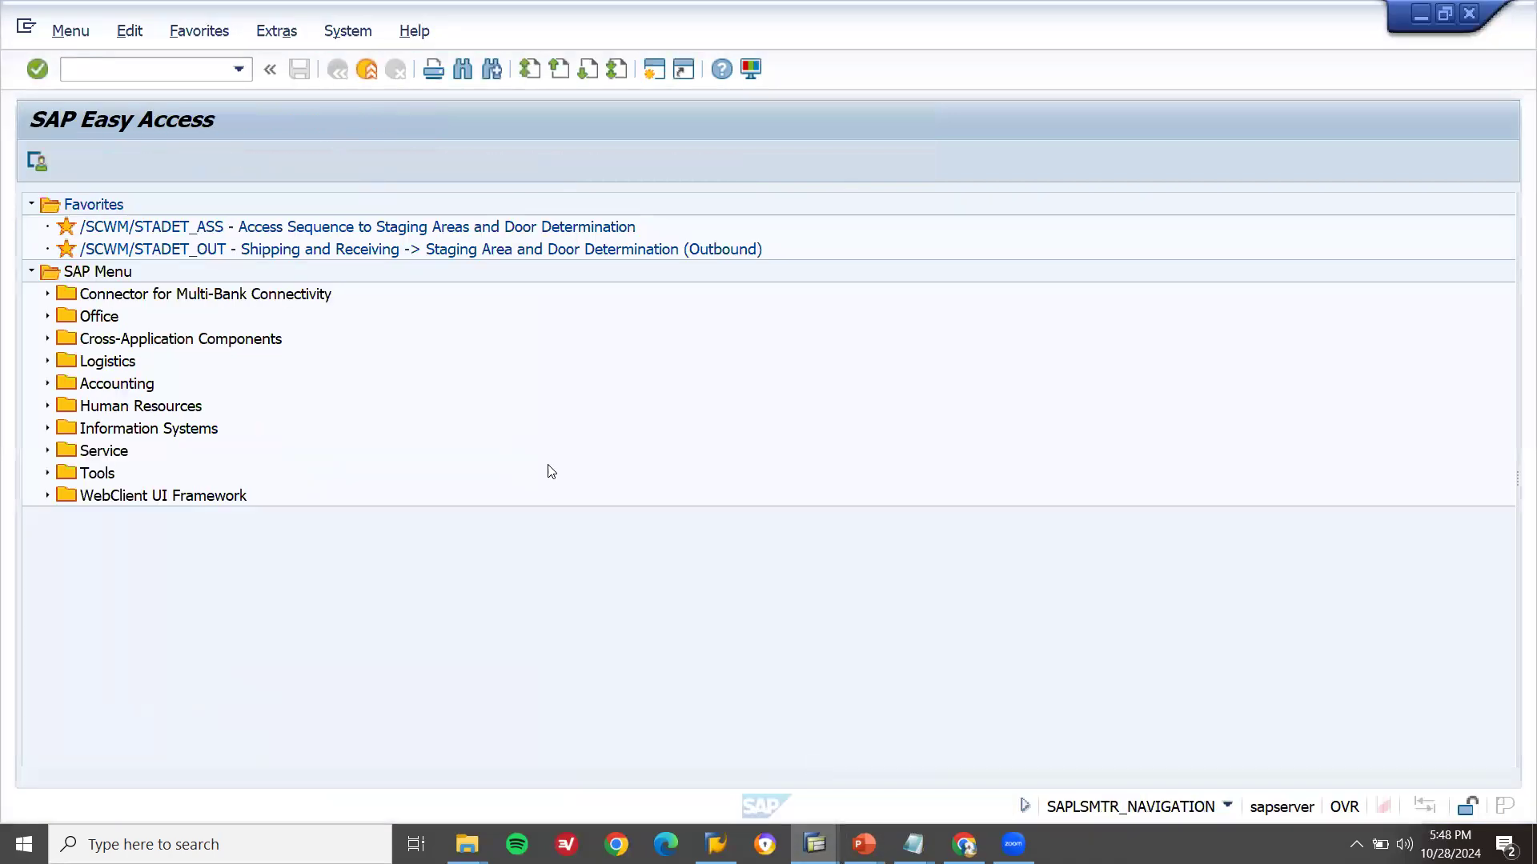
click(152, 69)
text(SPRO)
key(Return)
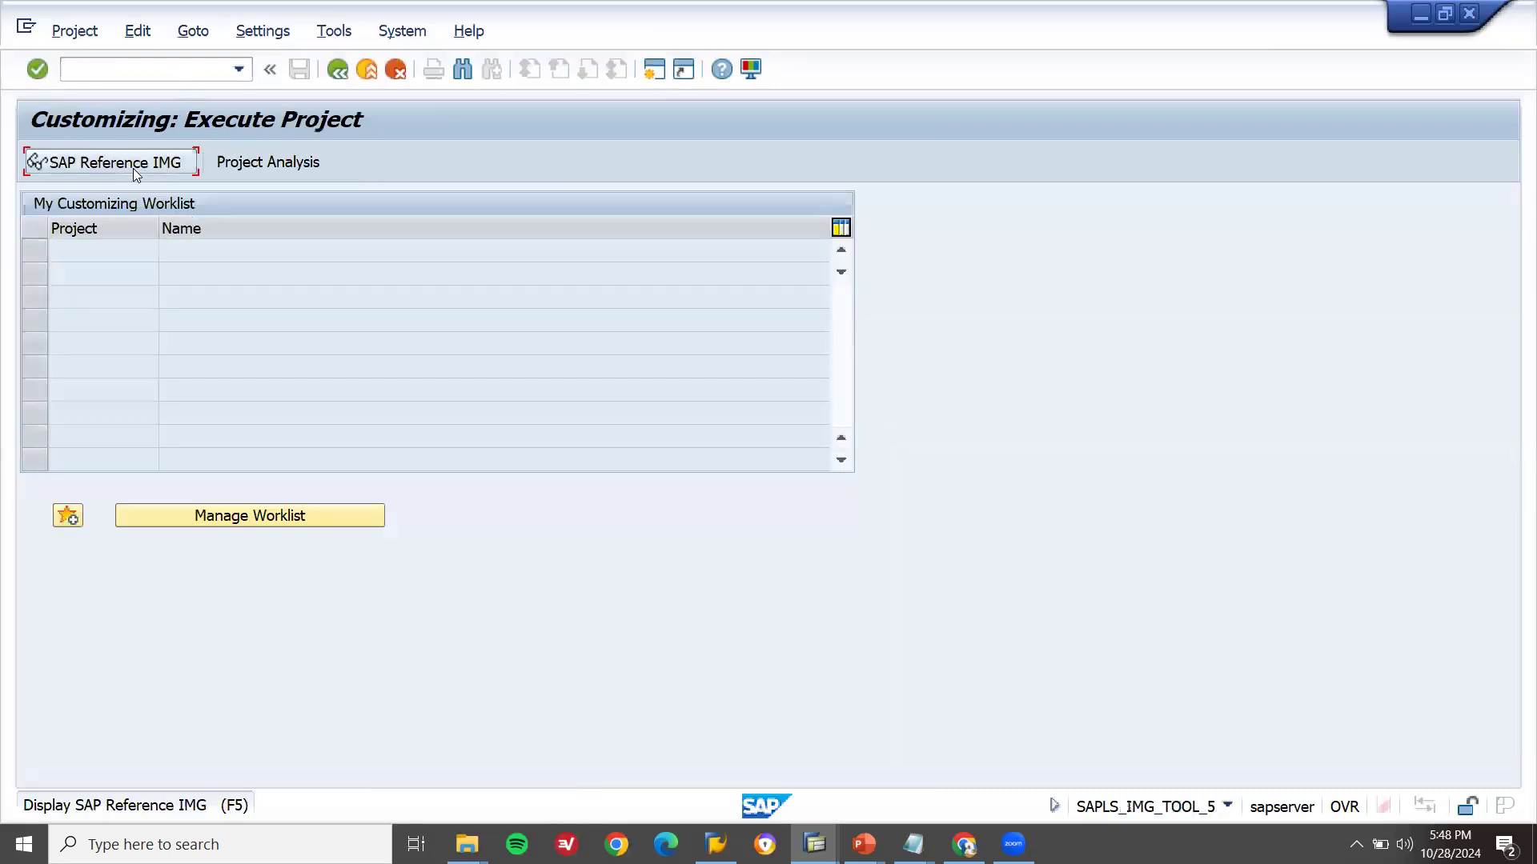
Navigate the Reference IMG: Financial Accounting > Global Settings > Tax on Sales/Purchases > Posting > Define Tax Accounts.
click(132, 168)
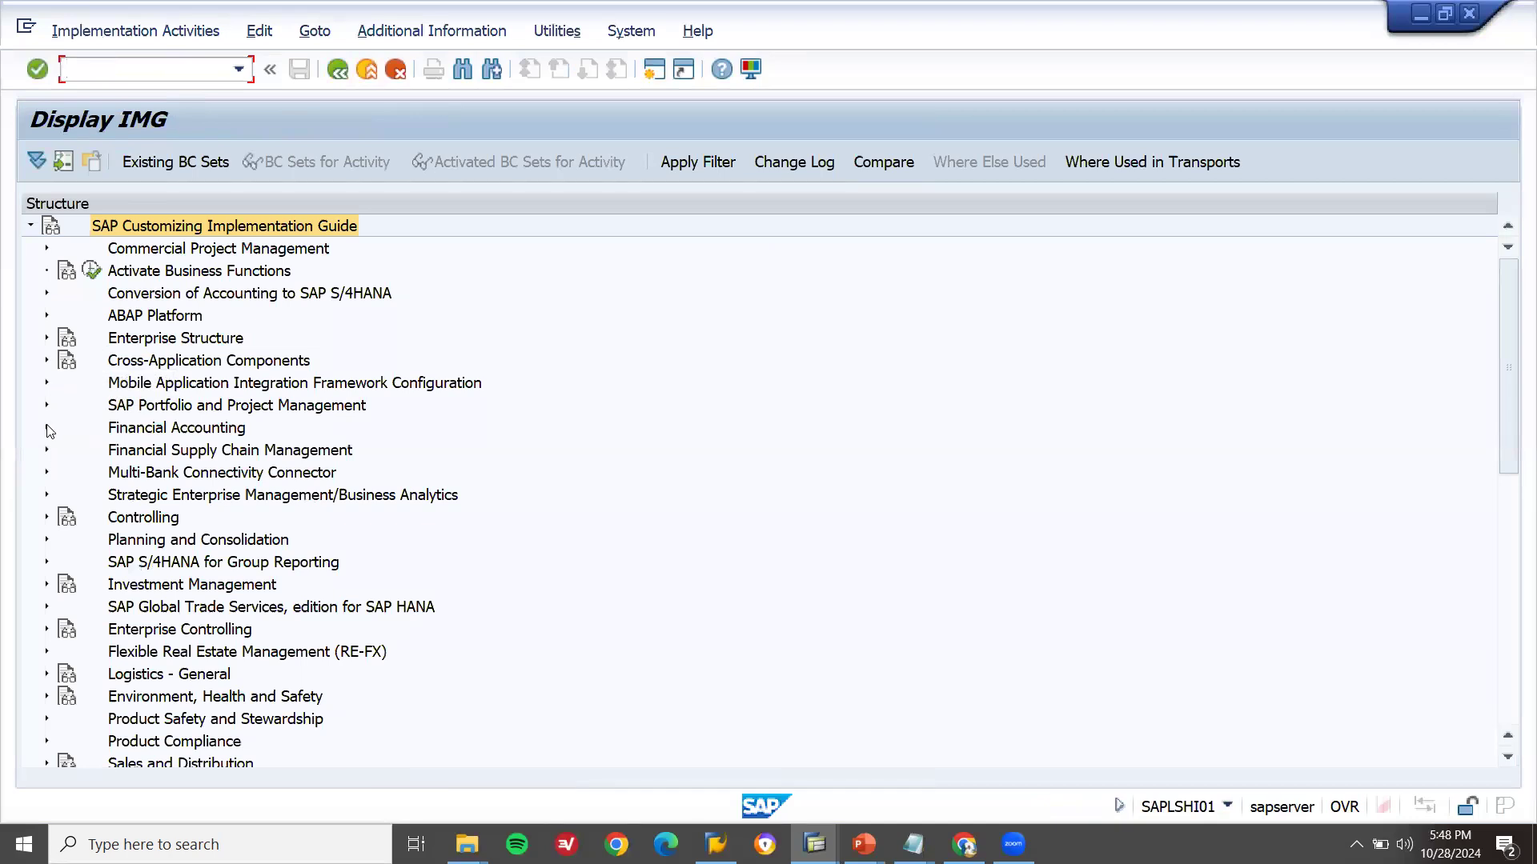
click(47, 428)
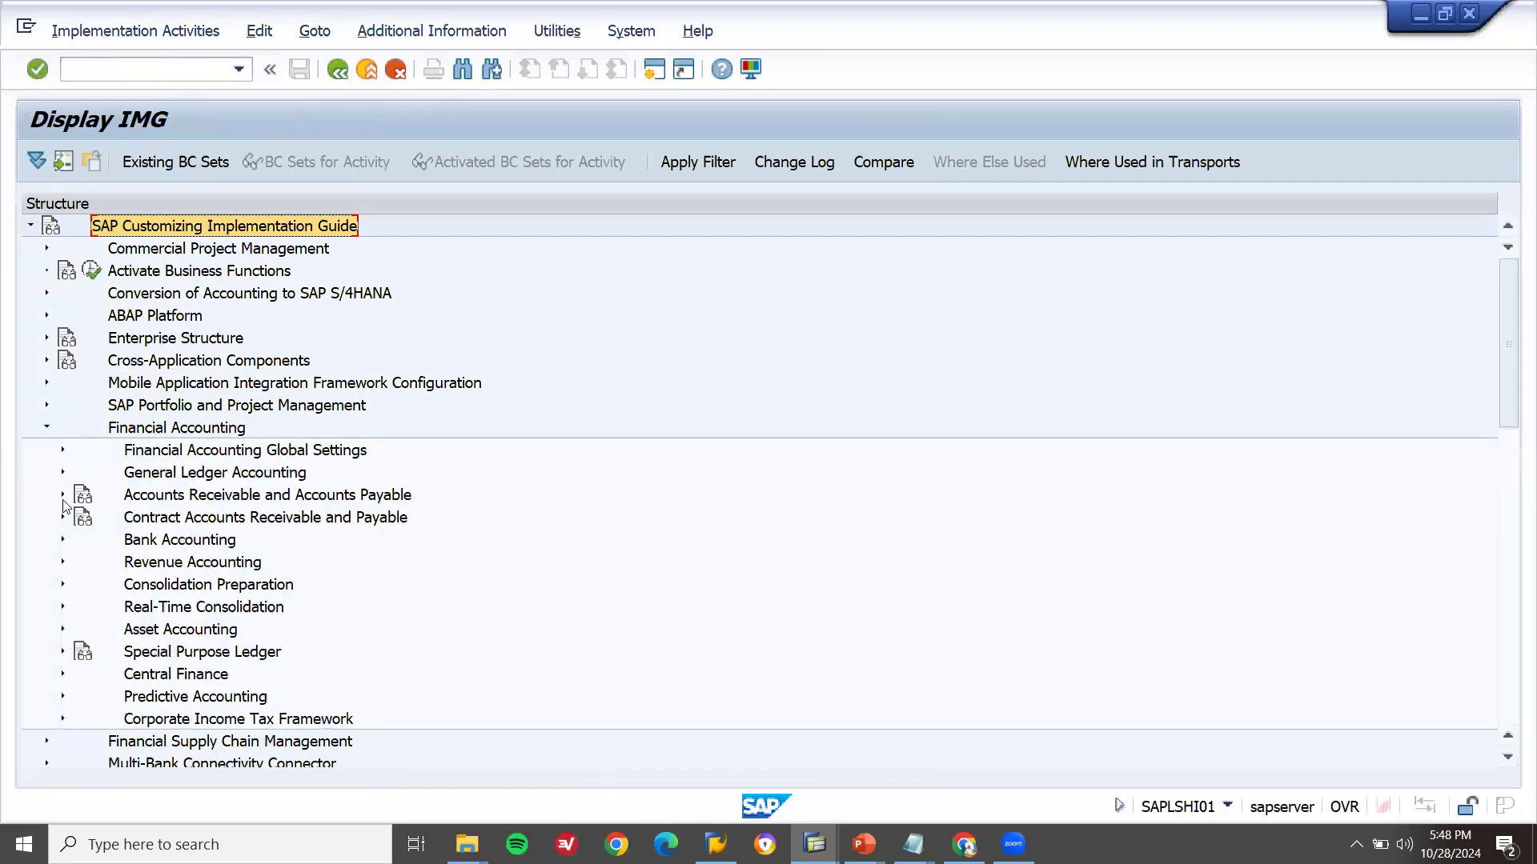
click(62, 453)
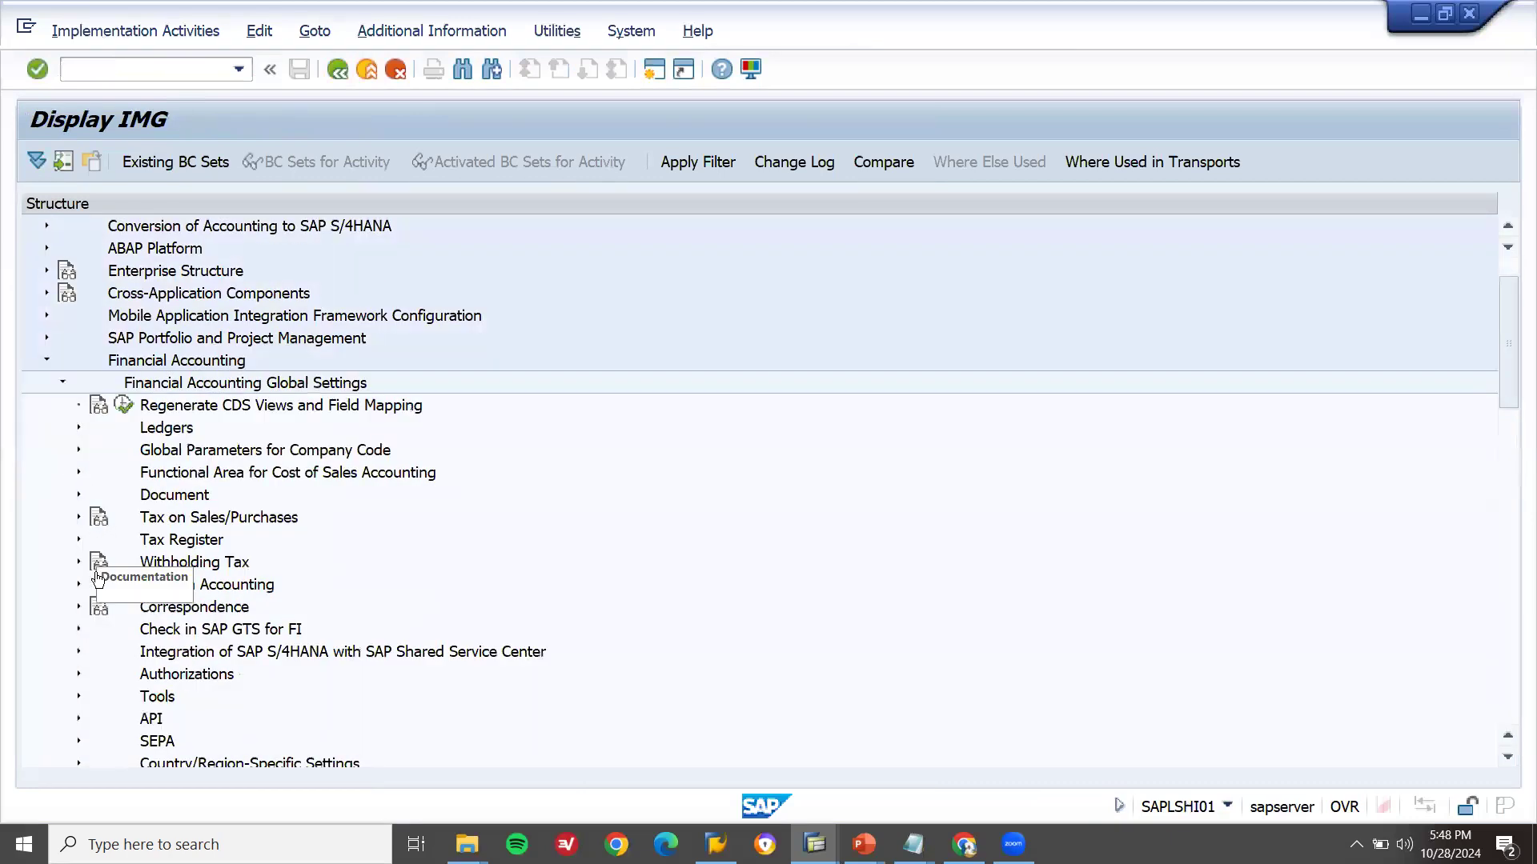
click(79, 517)
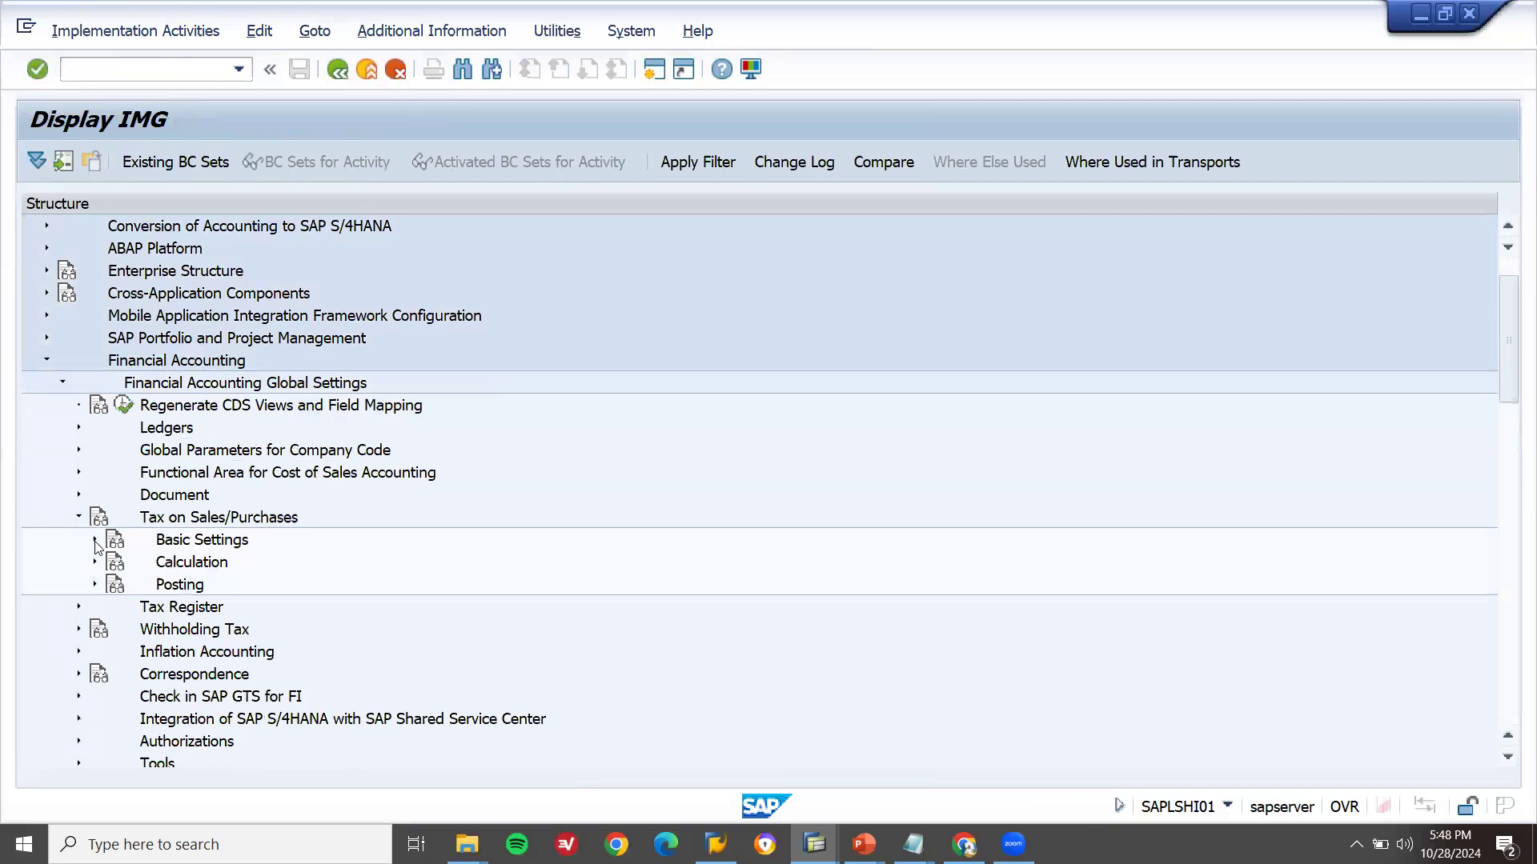
click(95, 585)
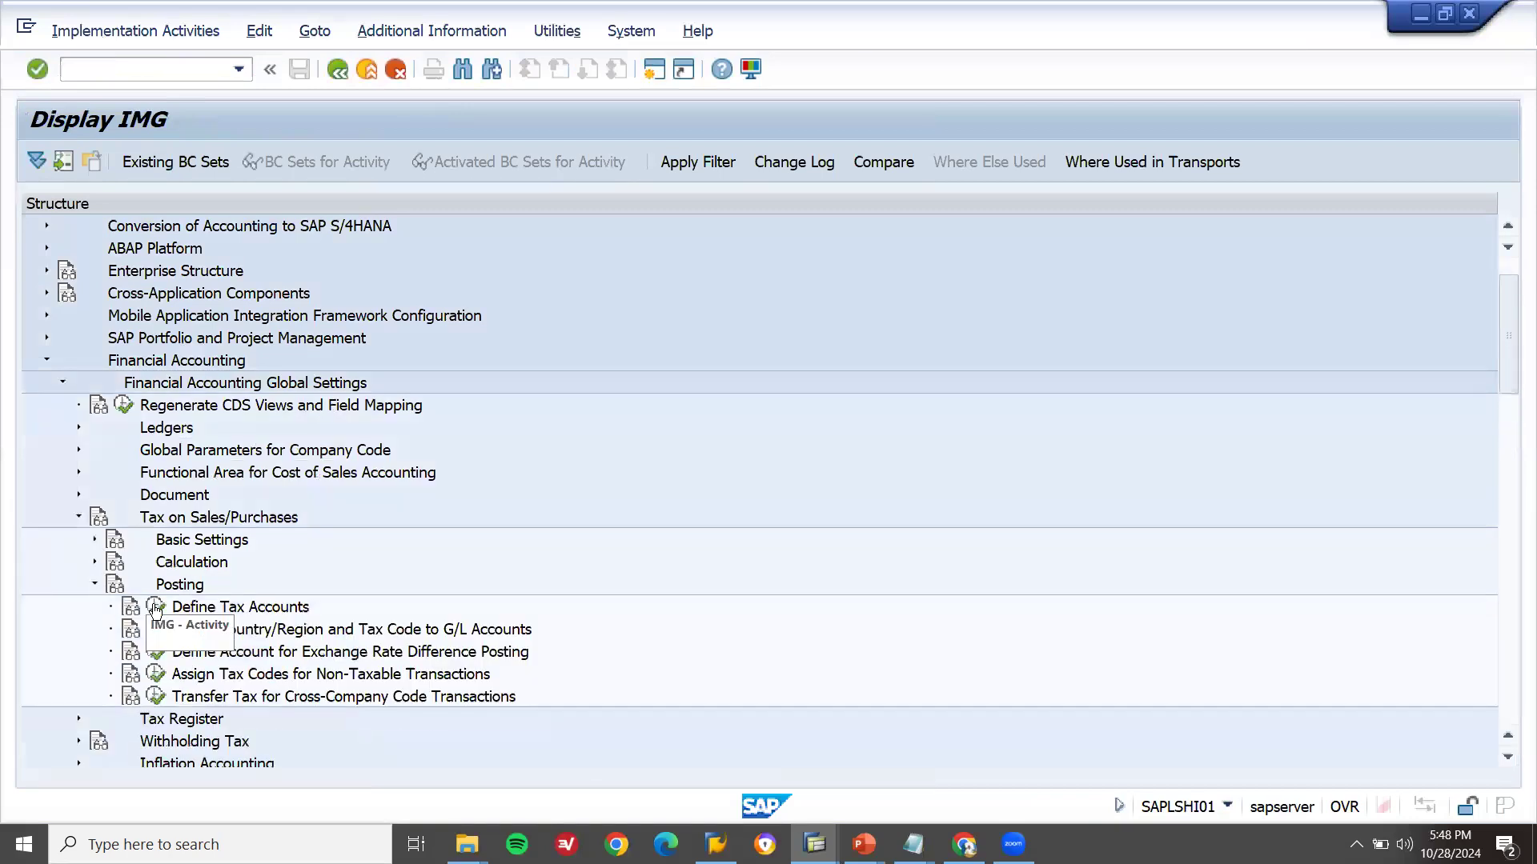
click(156, 607)
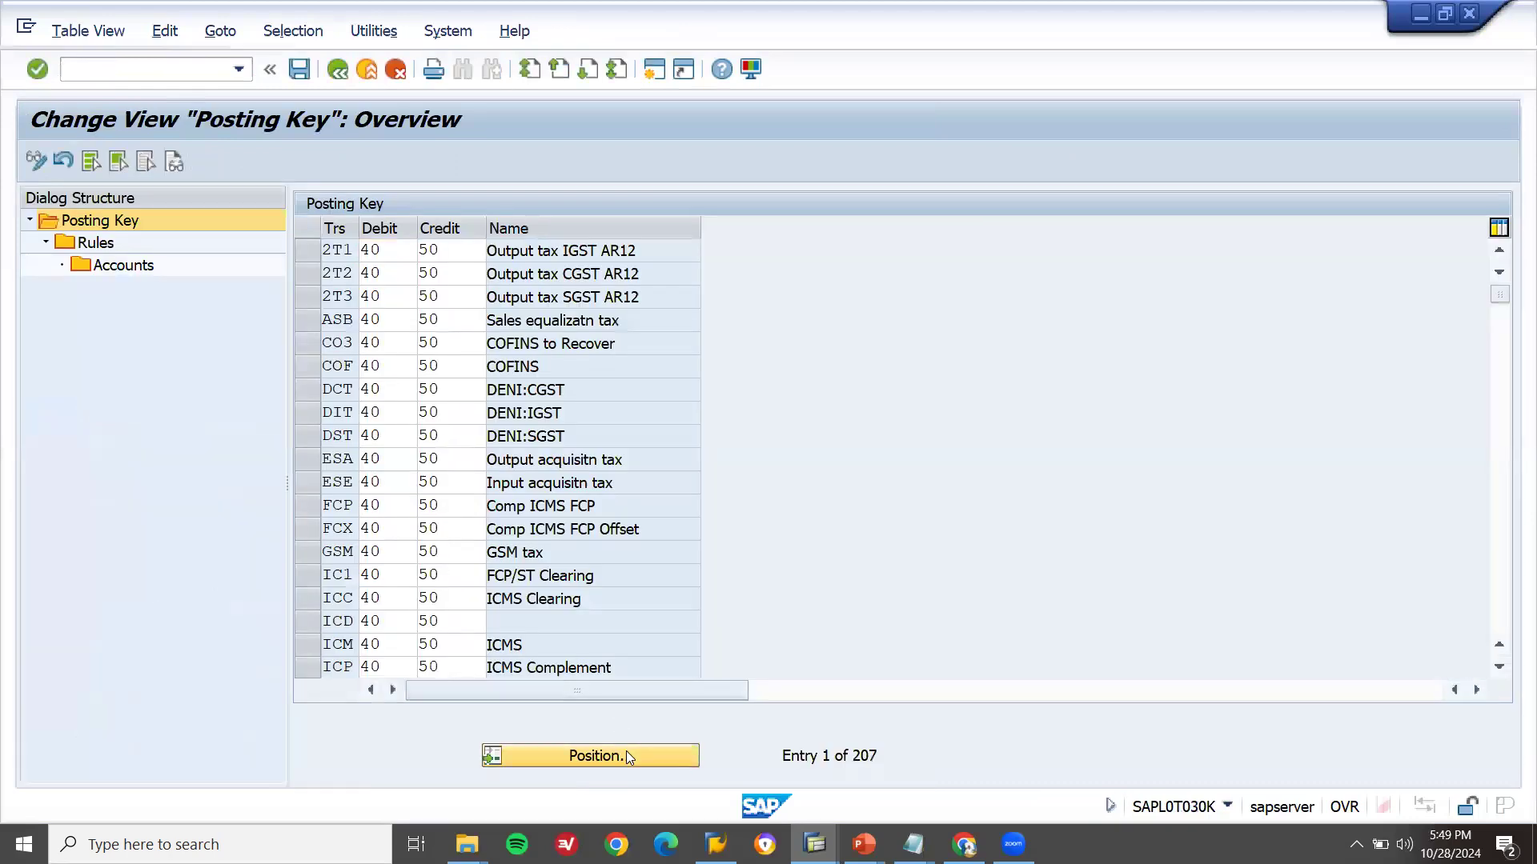
Jump to posting key VST (Input tax) and open its rules.
click(627, 752)
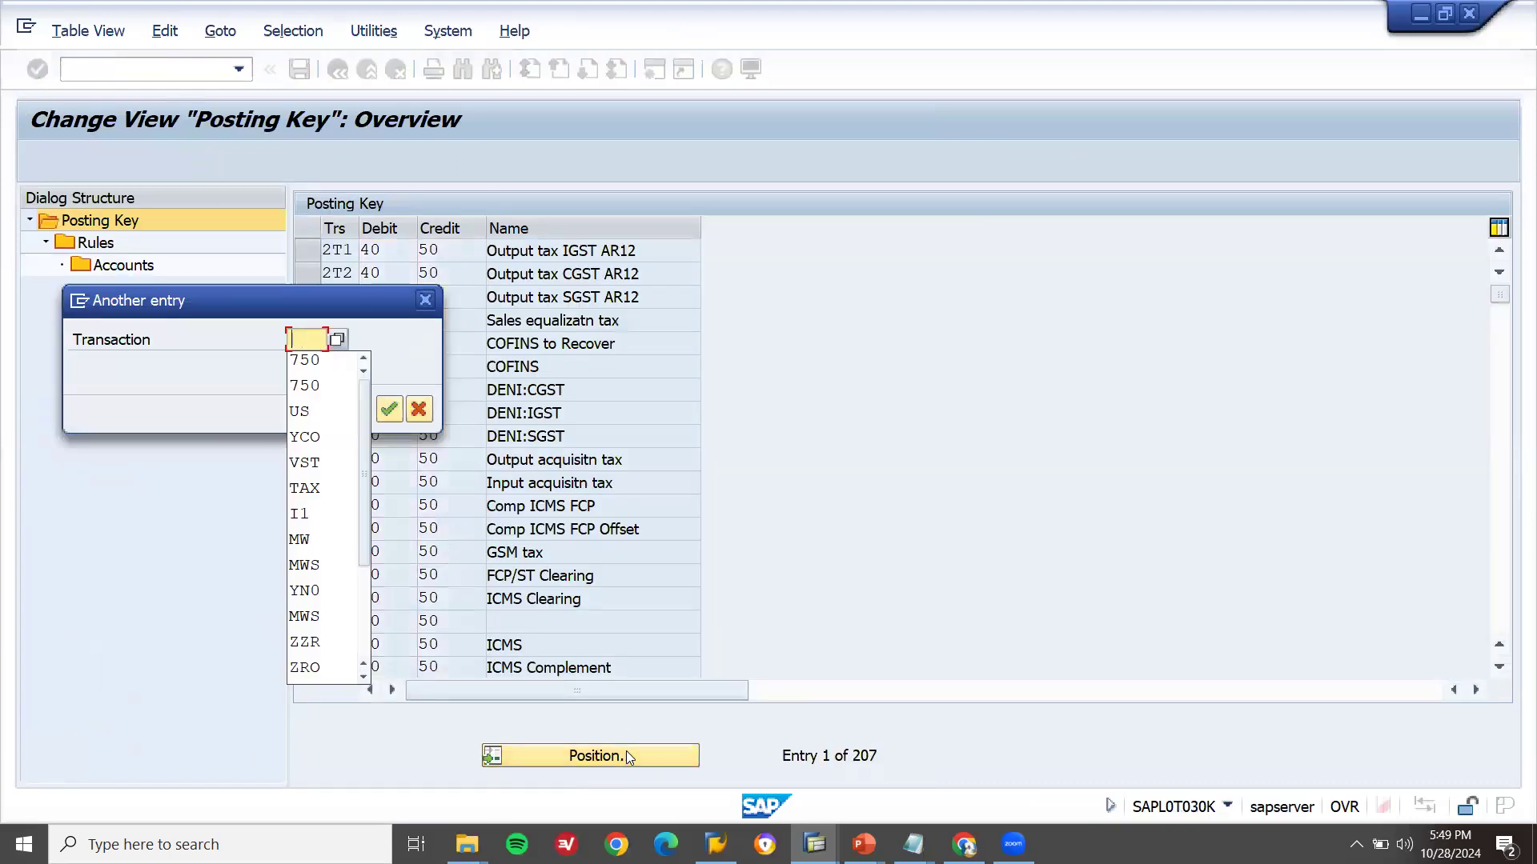
text(VST)
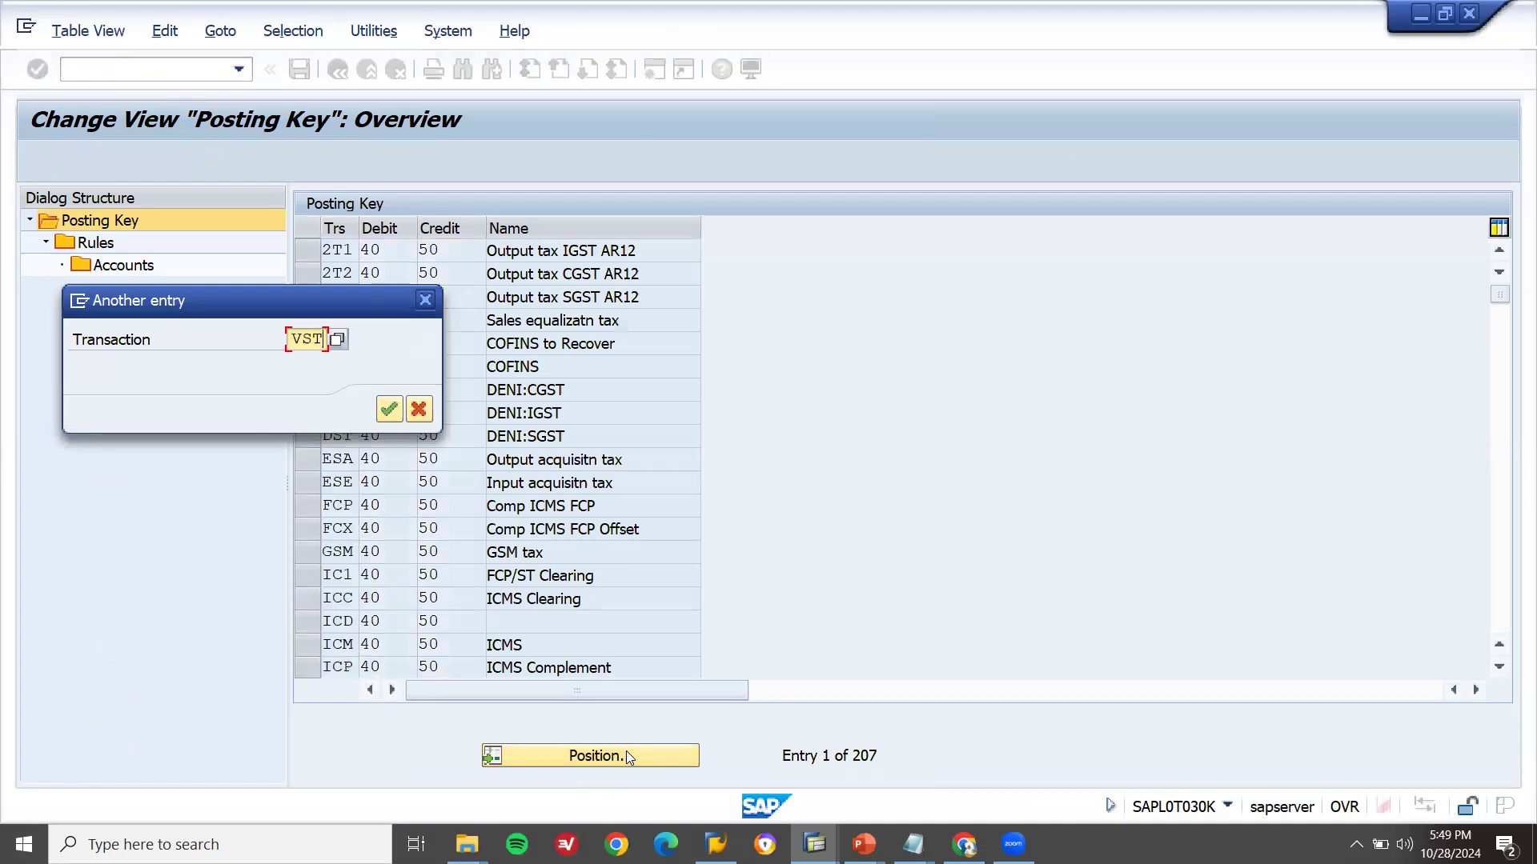
key(Return)
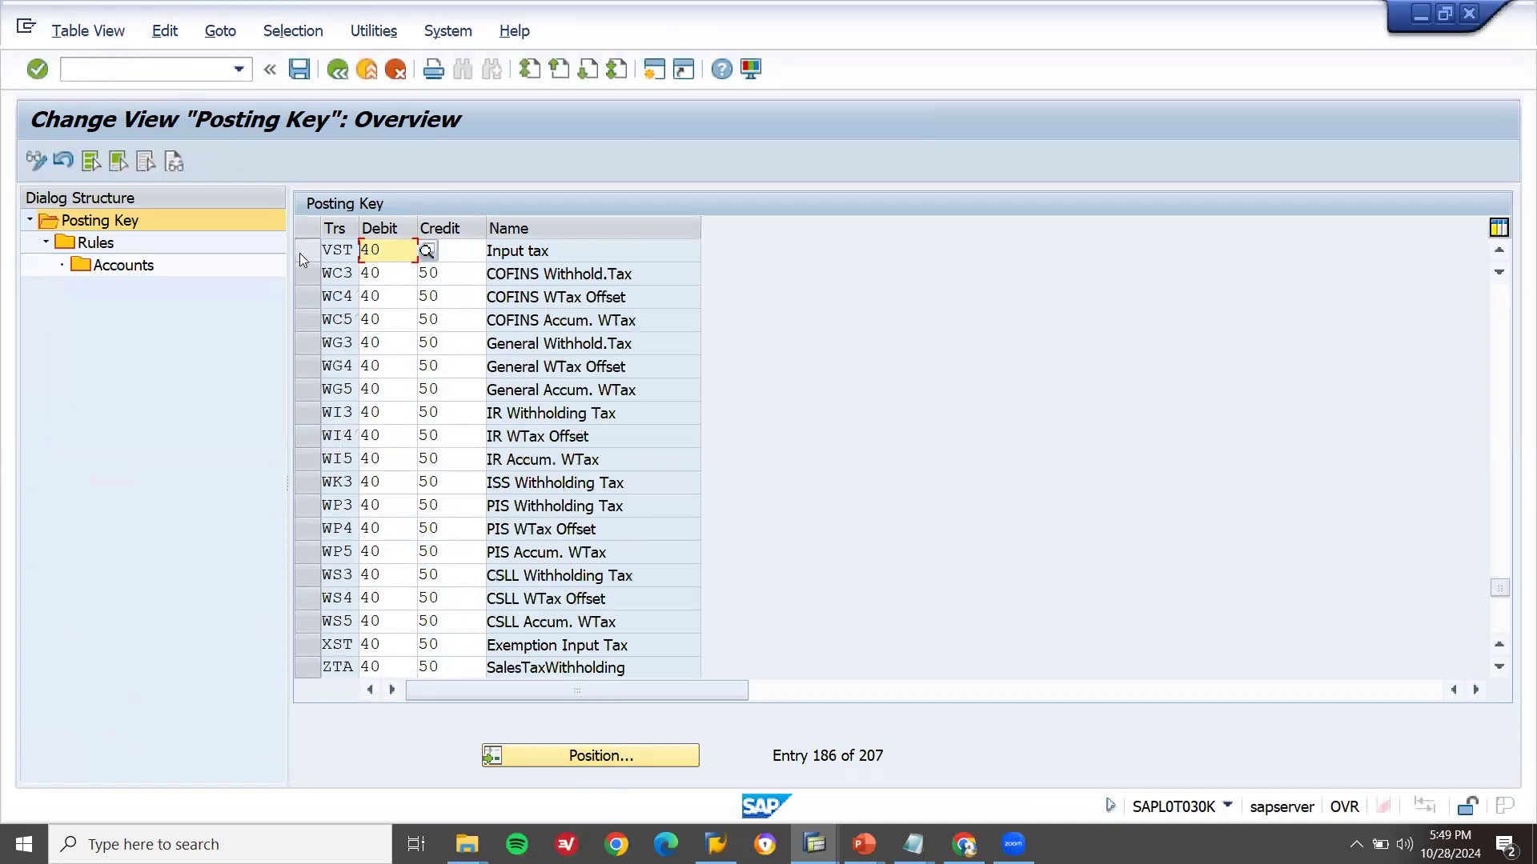
click(302, 256)
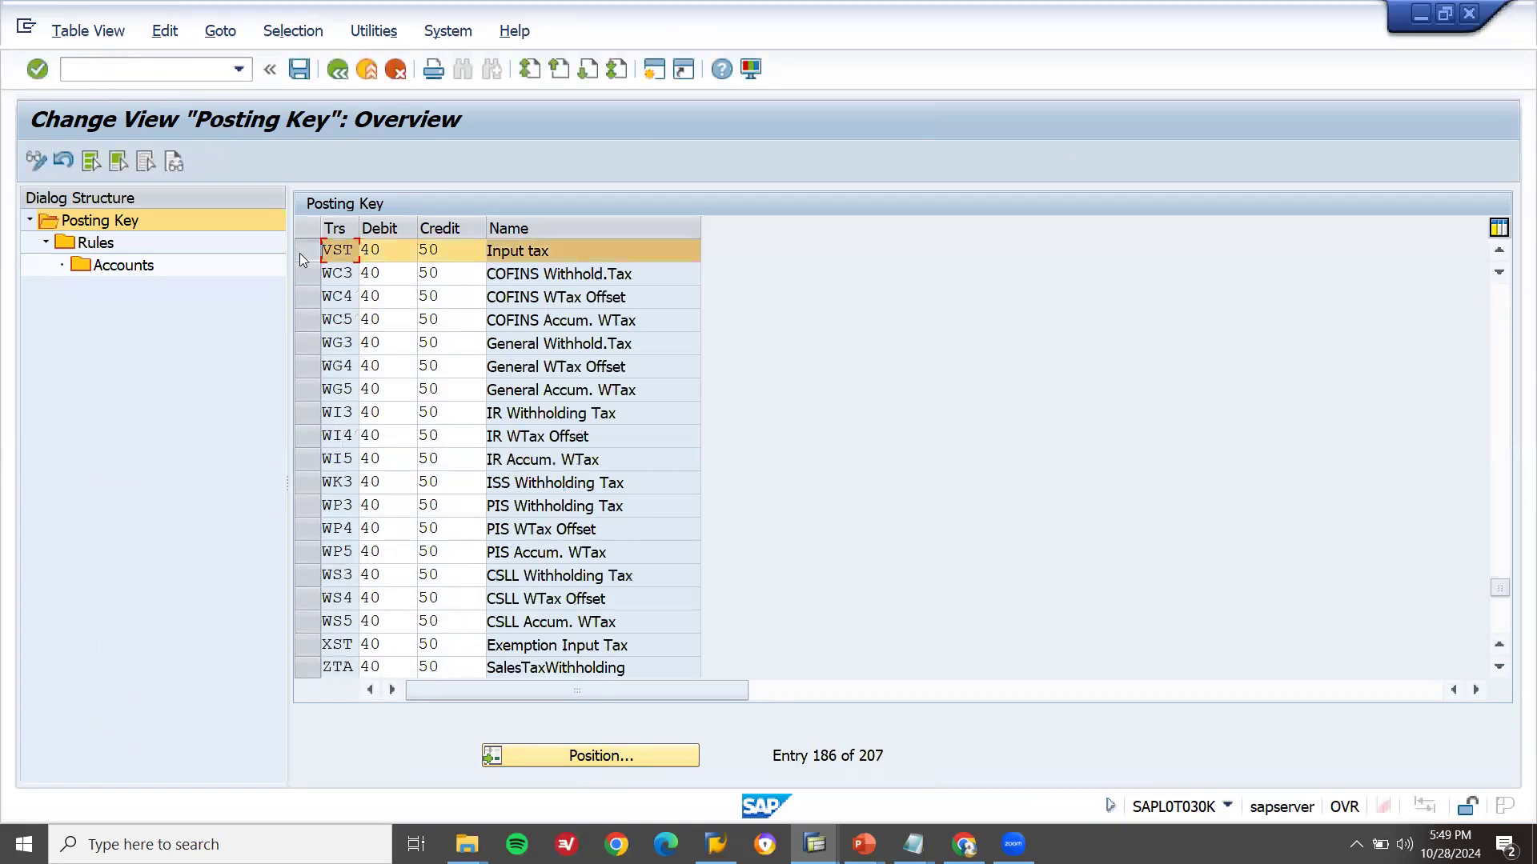
click(93, 244)
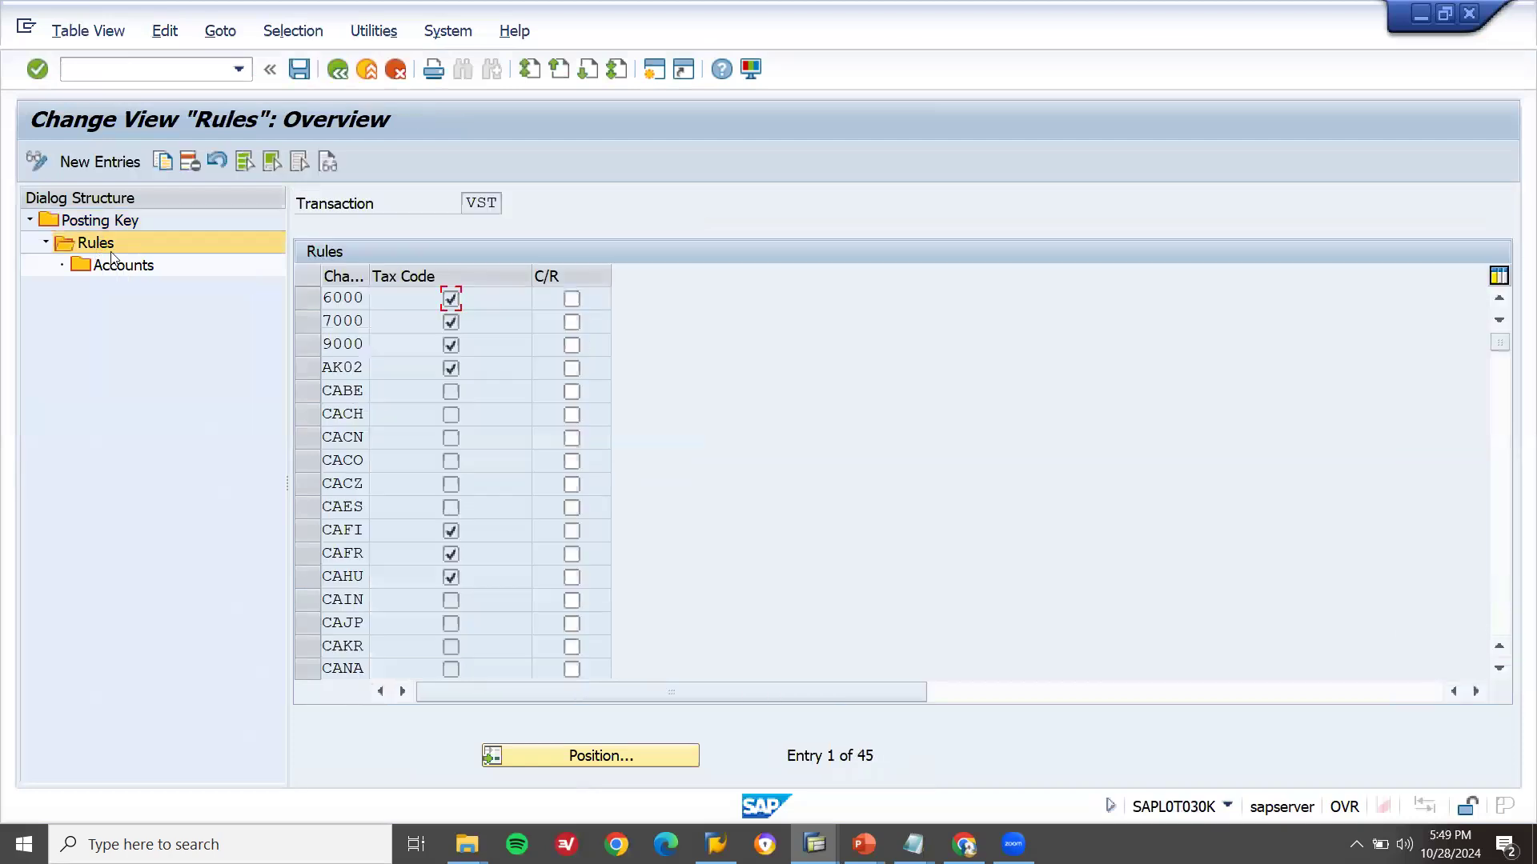
Position on chart of accounts YCOA and open its G/L account assignments.
click(581, 758)
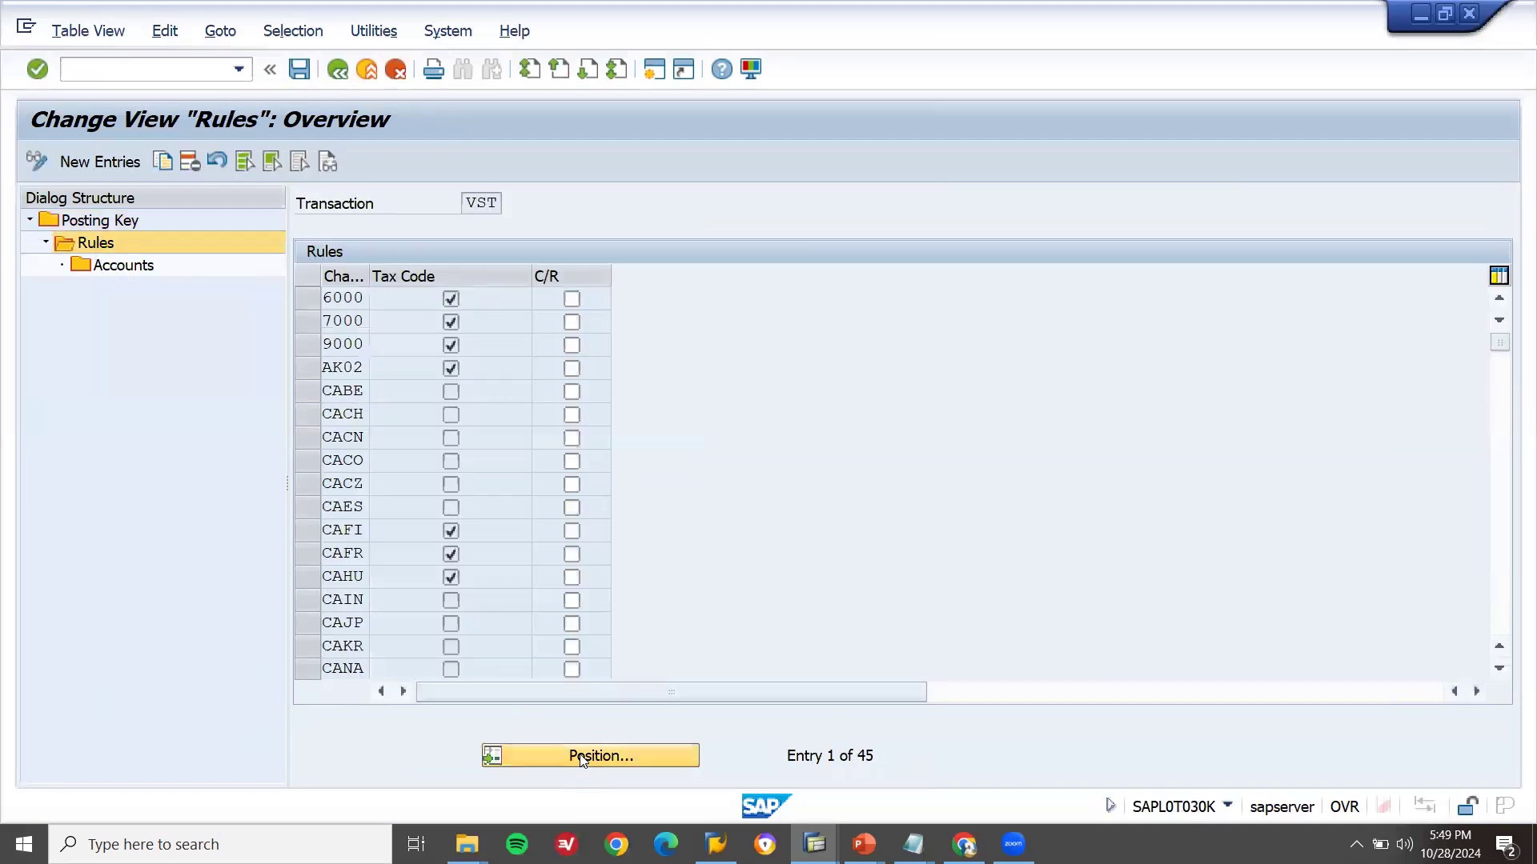
text(YCOA)
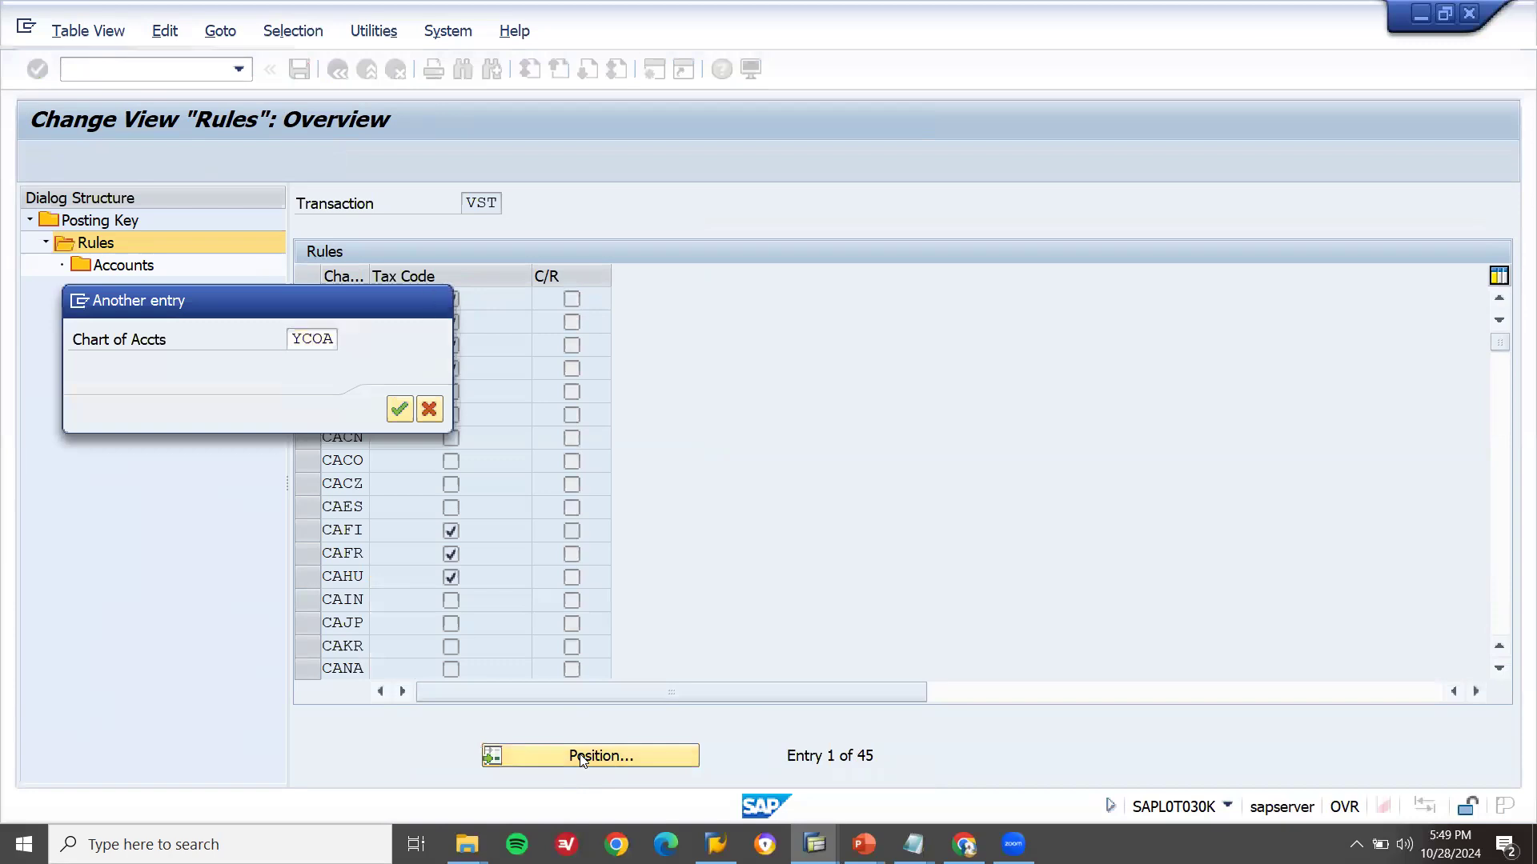
key(Return)
click(308, 298)
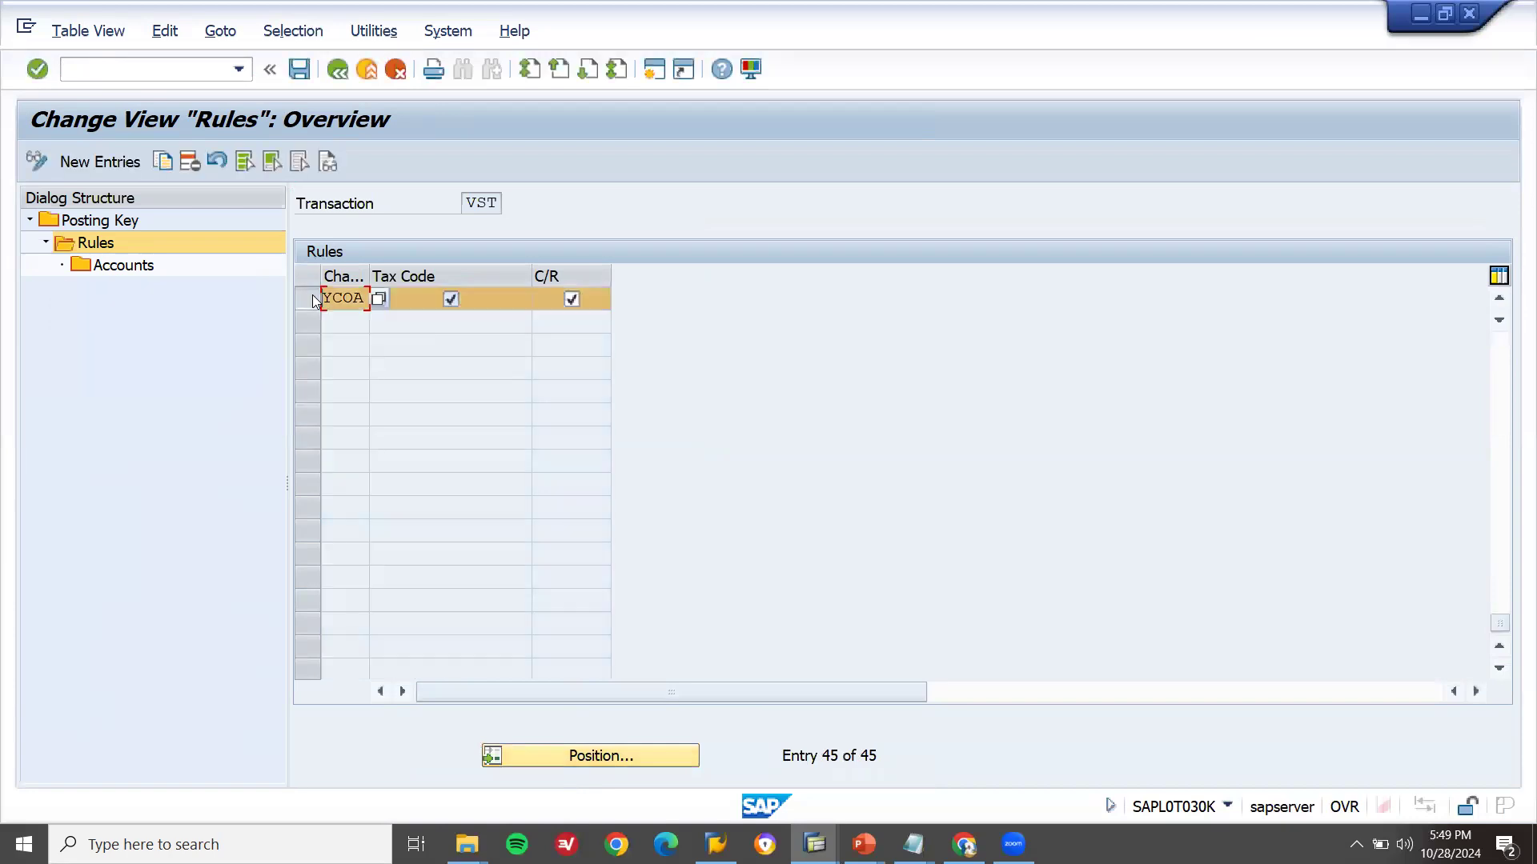
click(144, 267)
double_click(144, 267)
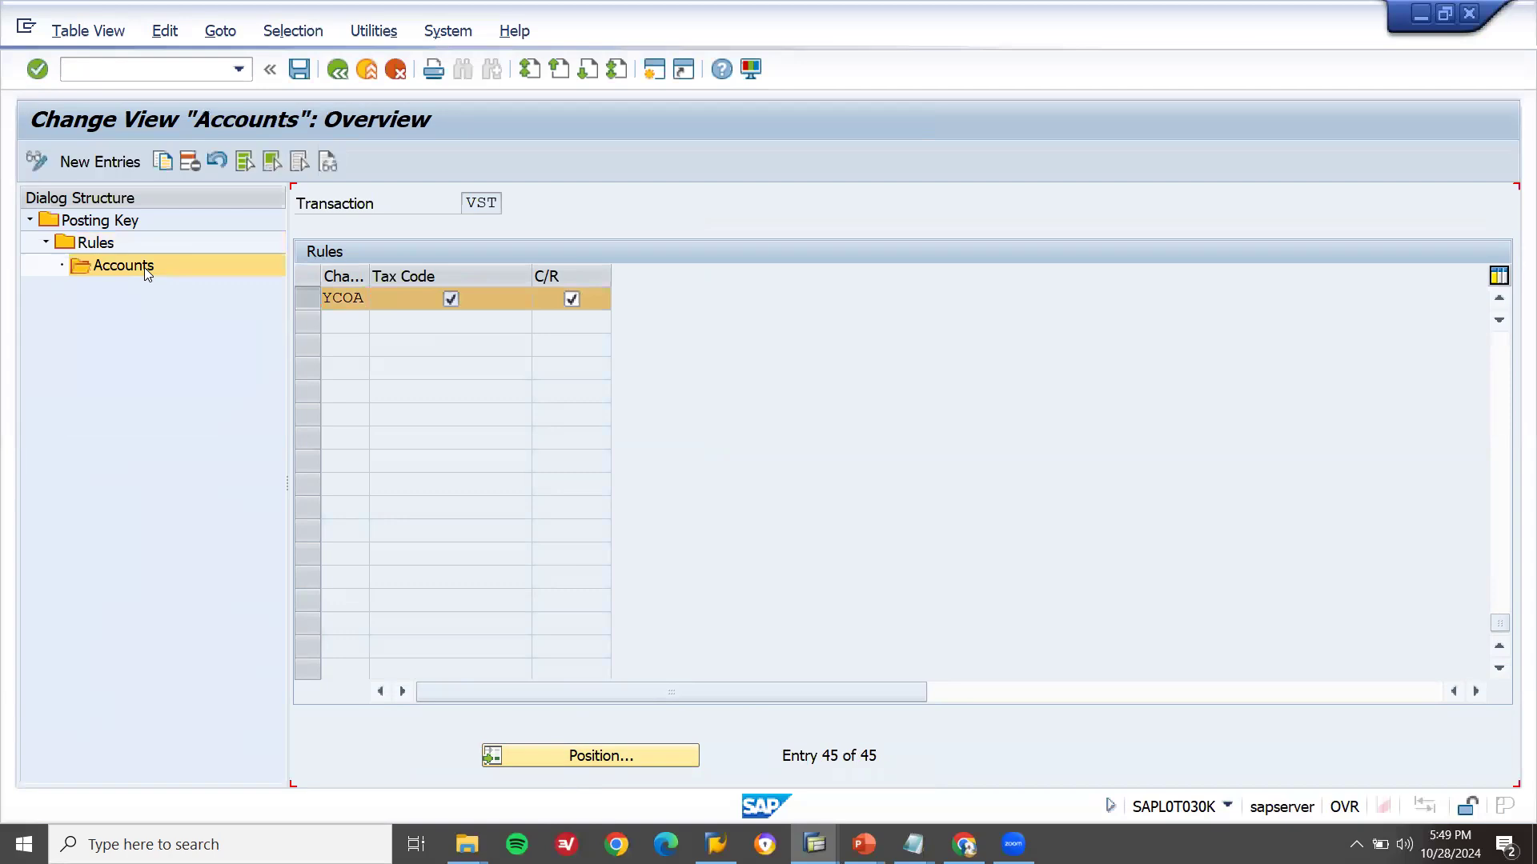
Replace tax code I1's G/L account with 75005001 and return to SAP Easy Access.
double_click(498, 333)
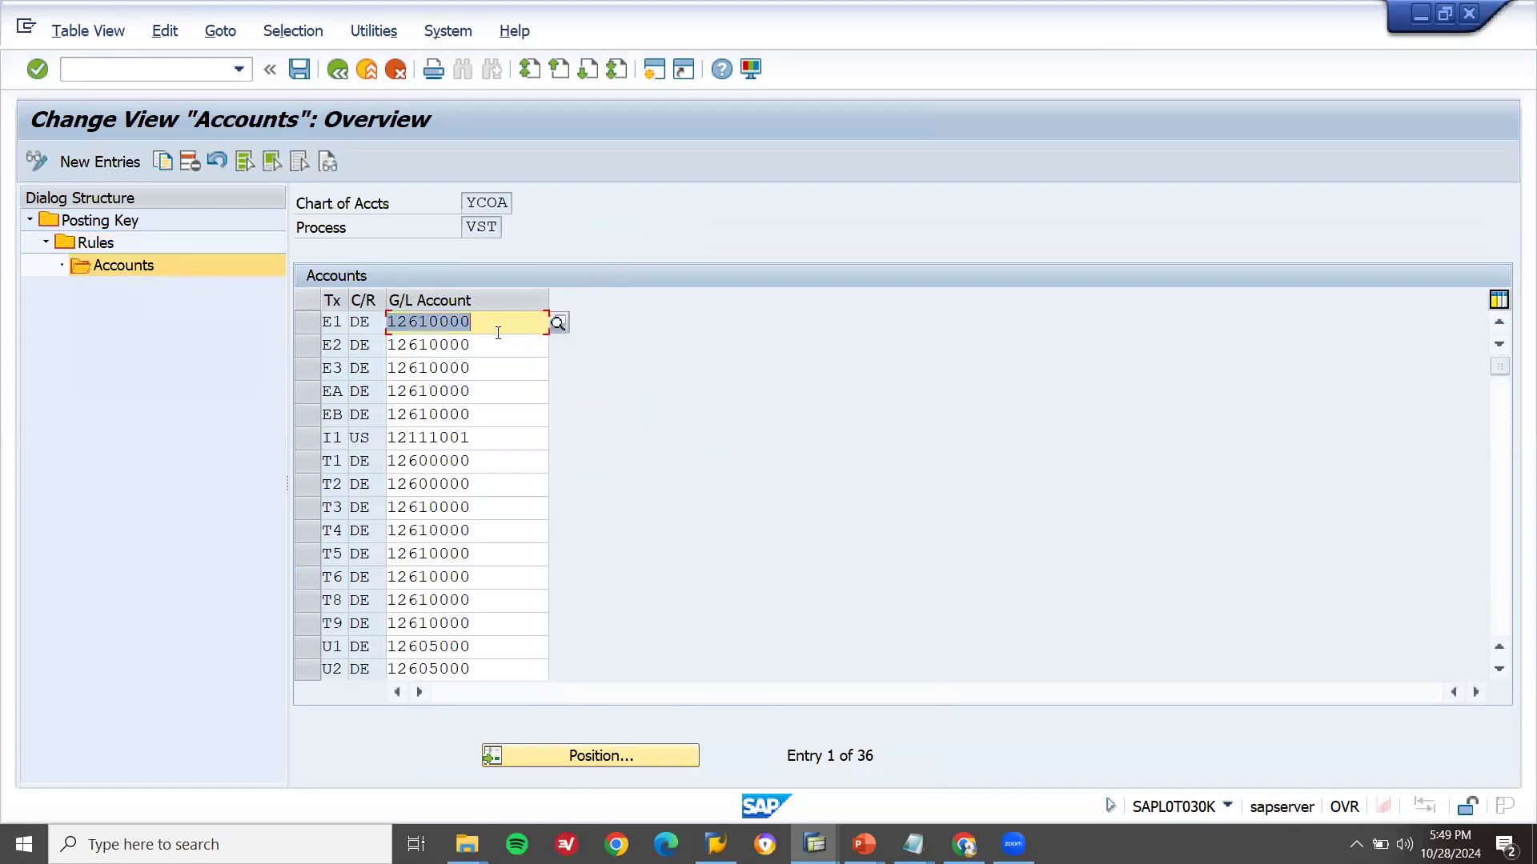
click(501, 438)
double_click(501, 438)
key(ctrl+v)
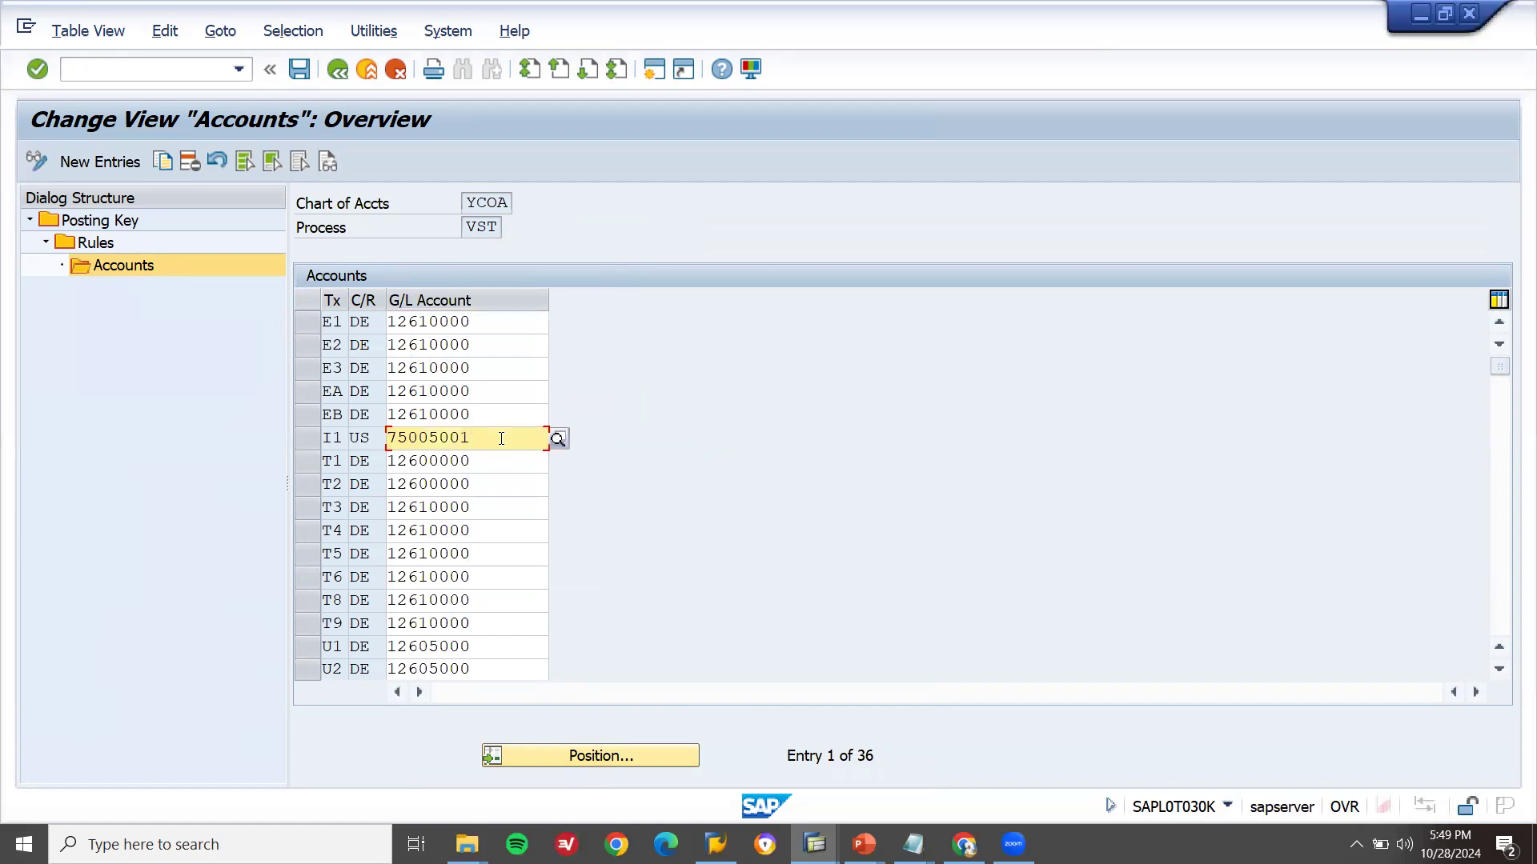
click(181, 70)
key(Return)
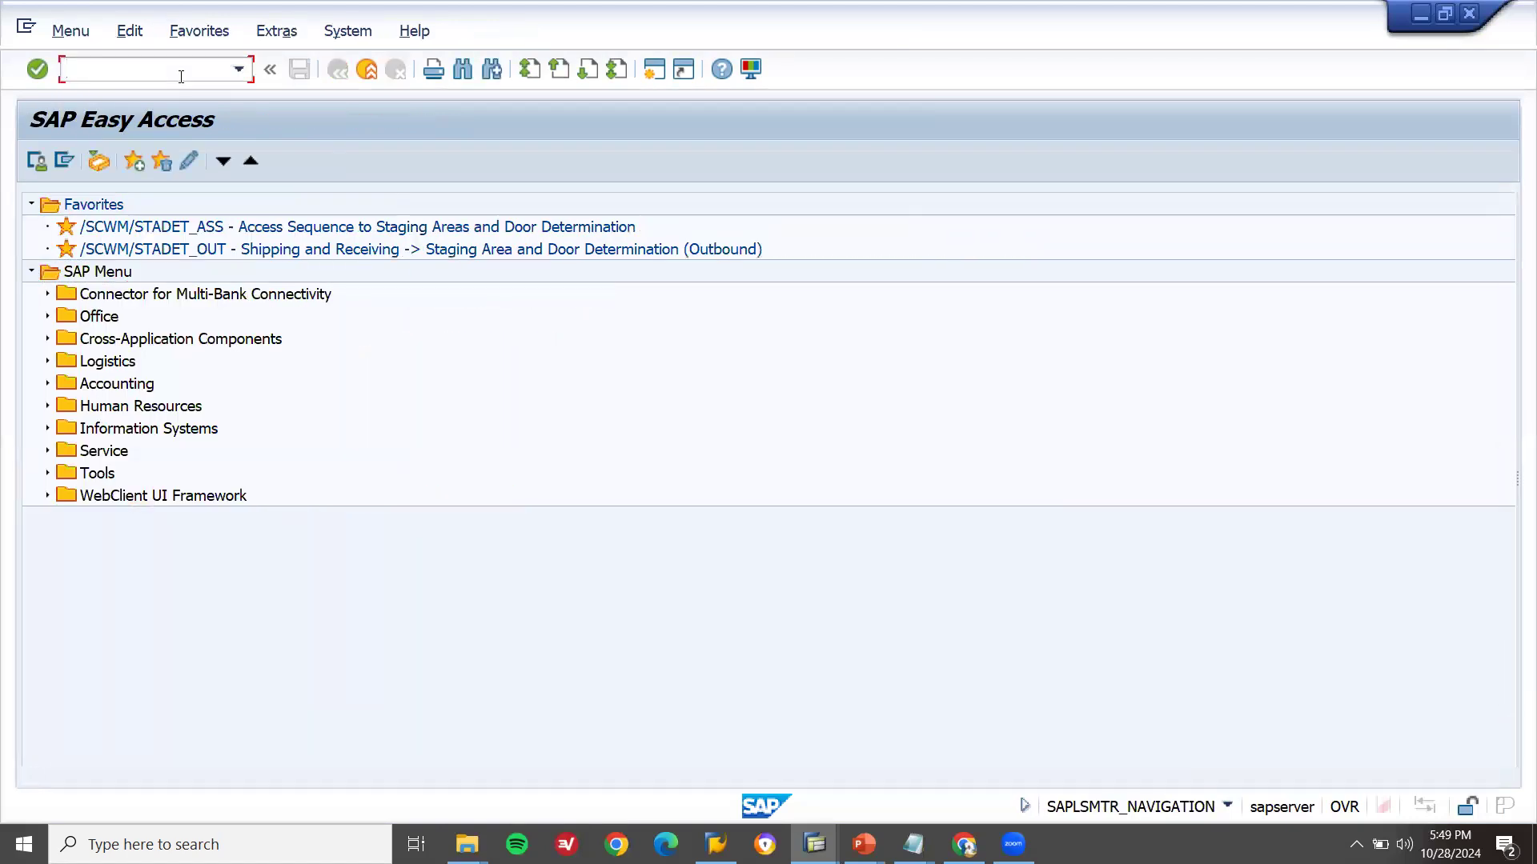
Check the empty MWVS Domestic Taxes fast entry in MEK1, then run ME11.
key(Return)
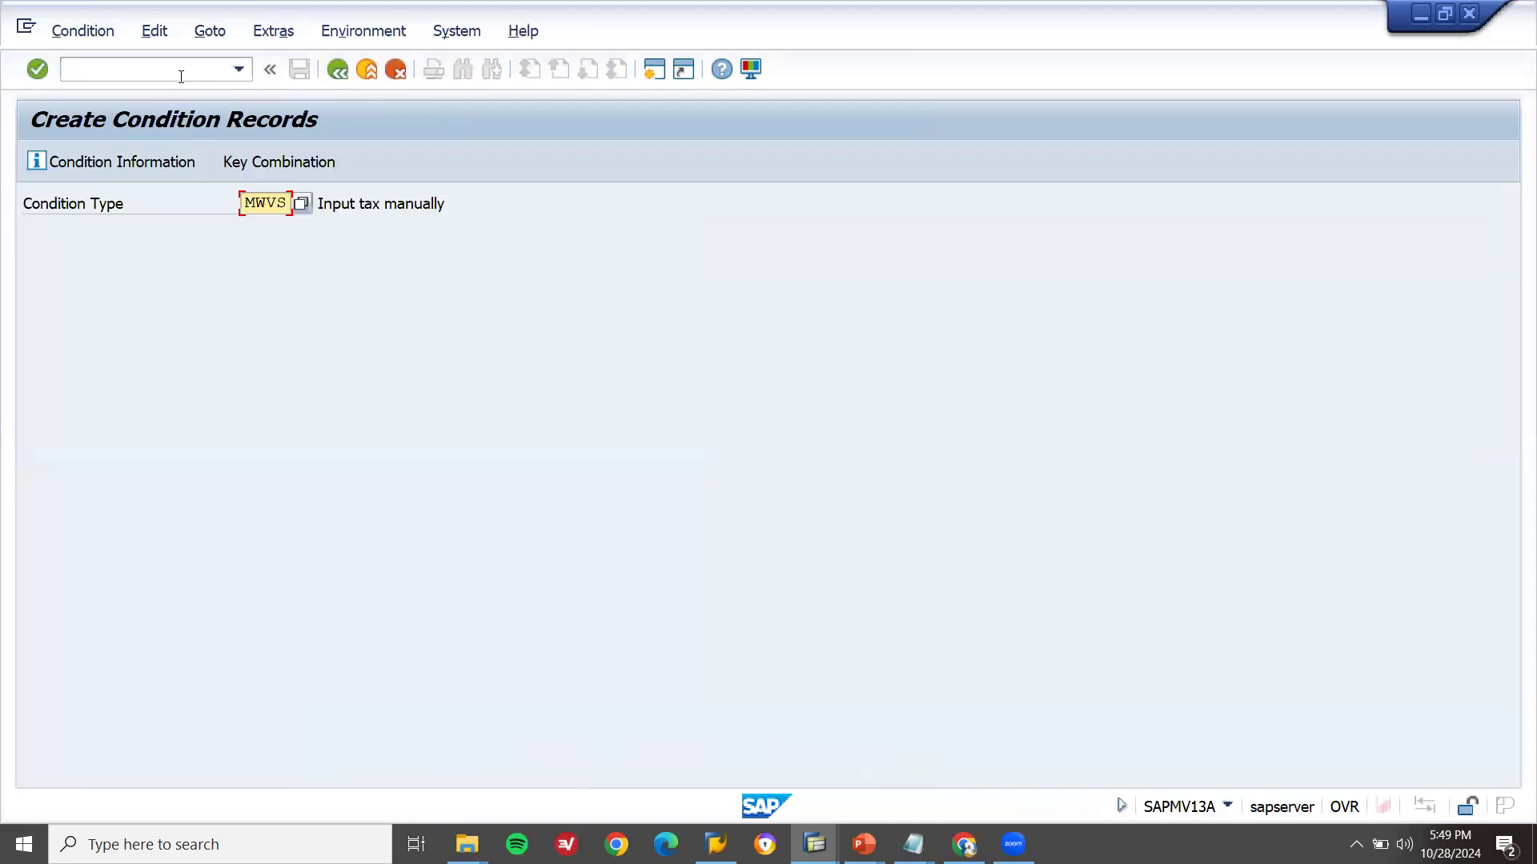
key(Return)
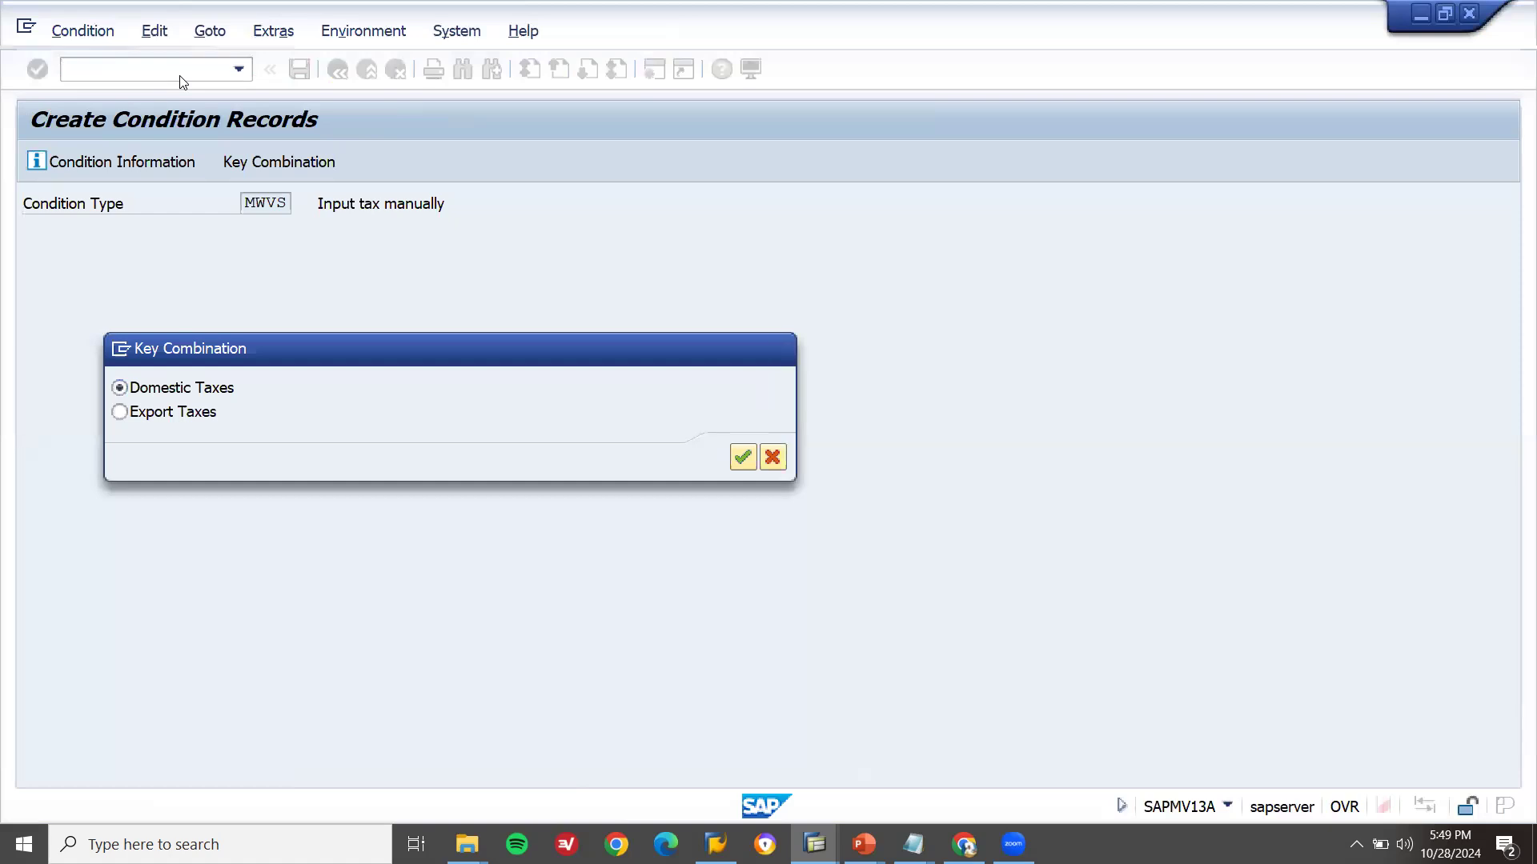
key(Return)
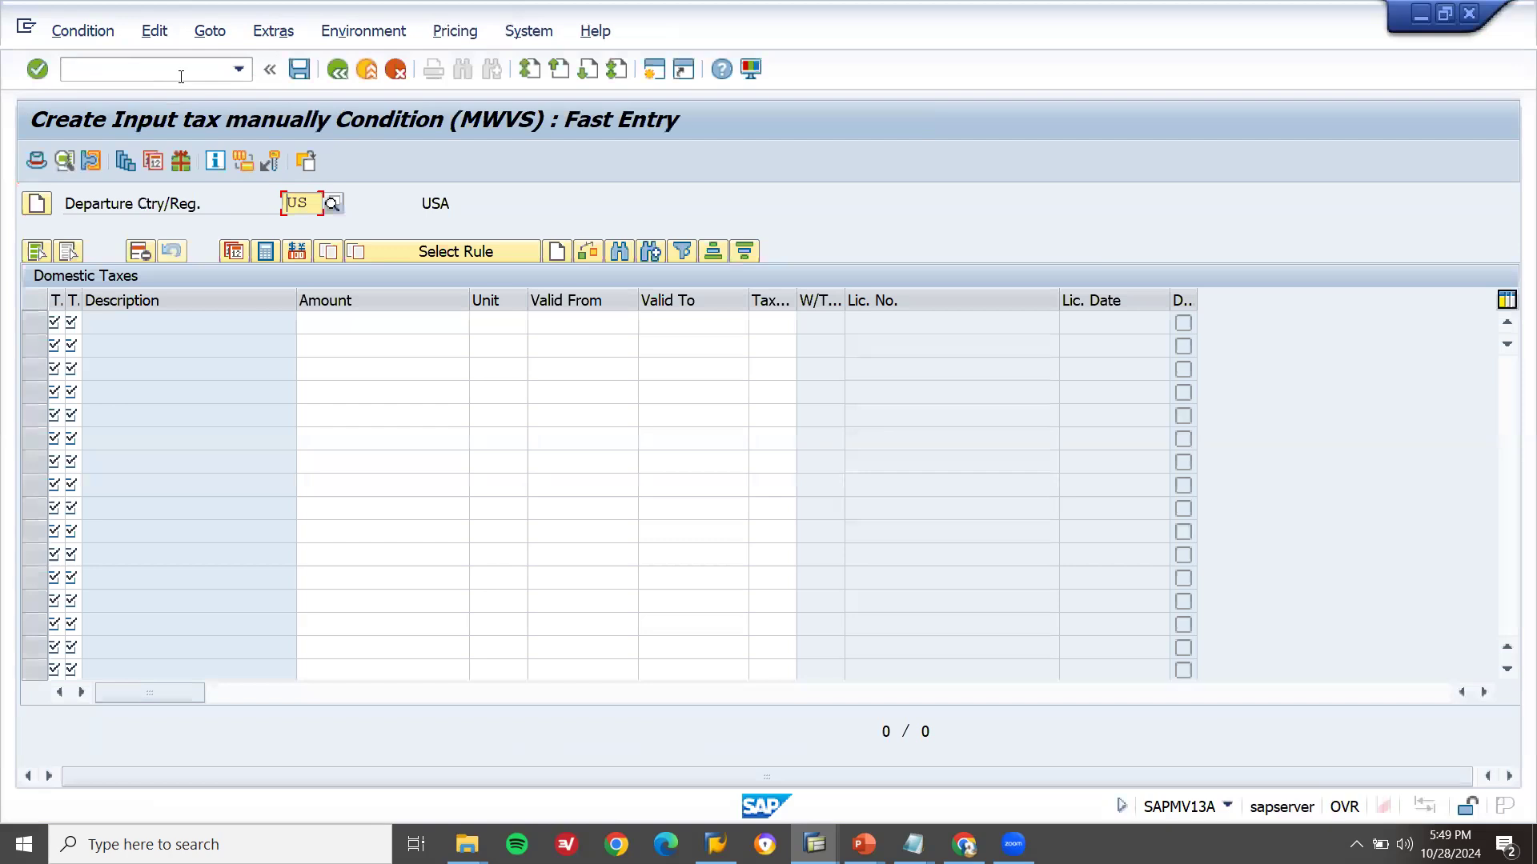
key(F3)
click(203, 71)
text(ME11)
key(Return)
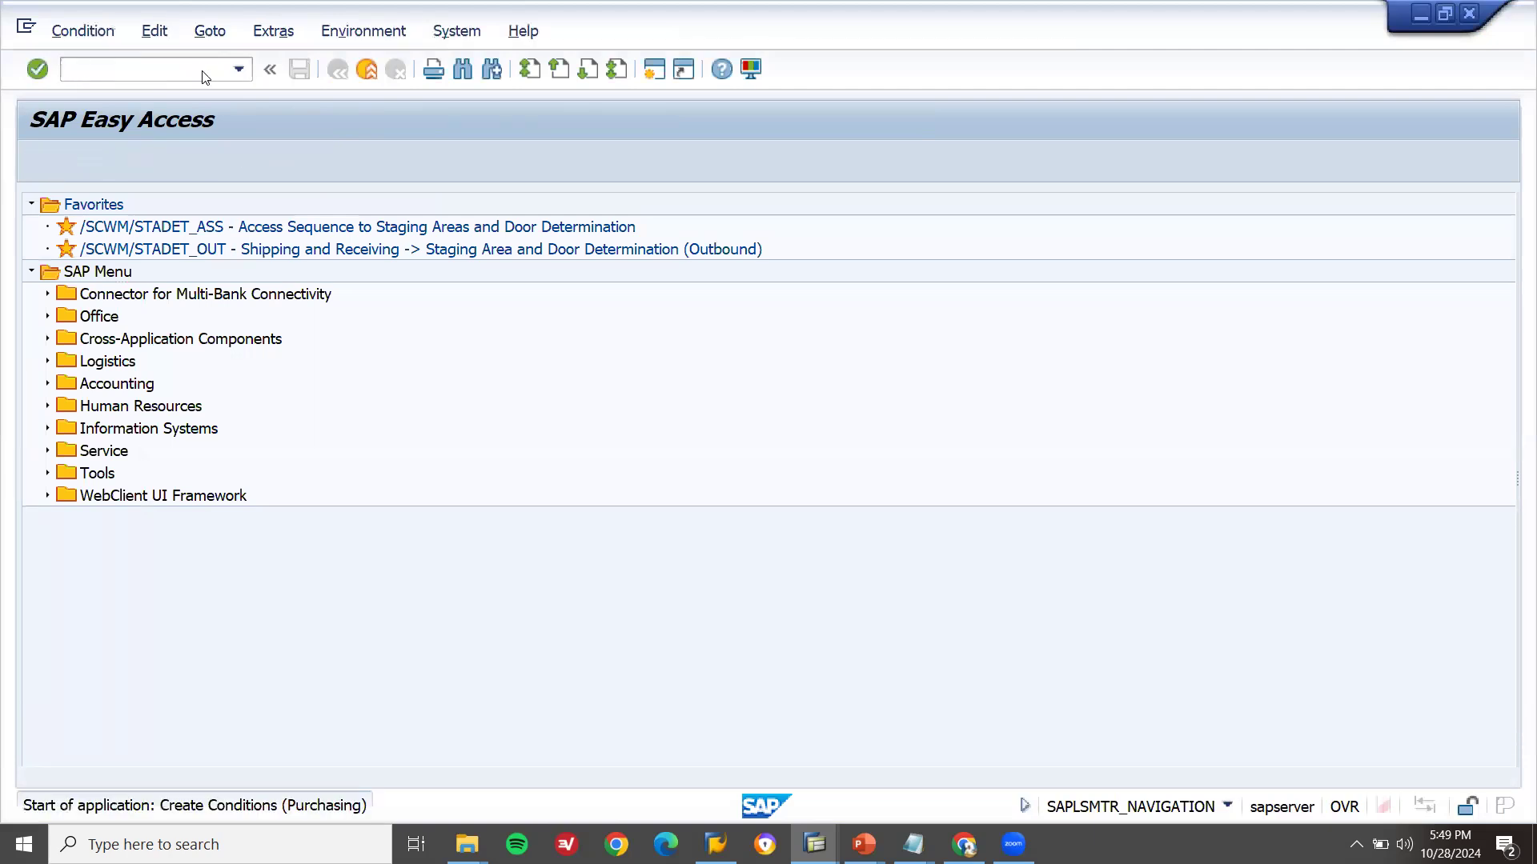
Choose condition type MWST with the Country/Tax Code key combination.
key(Delete)
key(Delete)
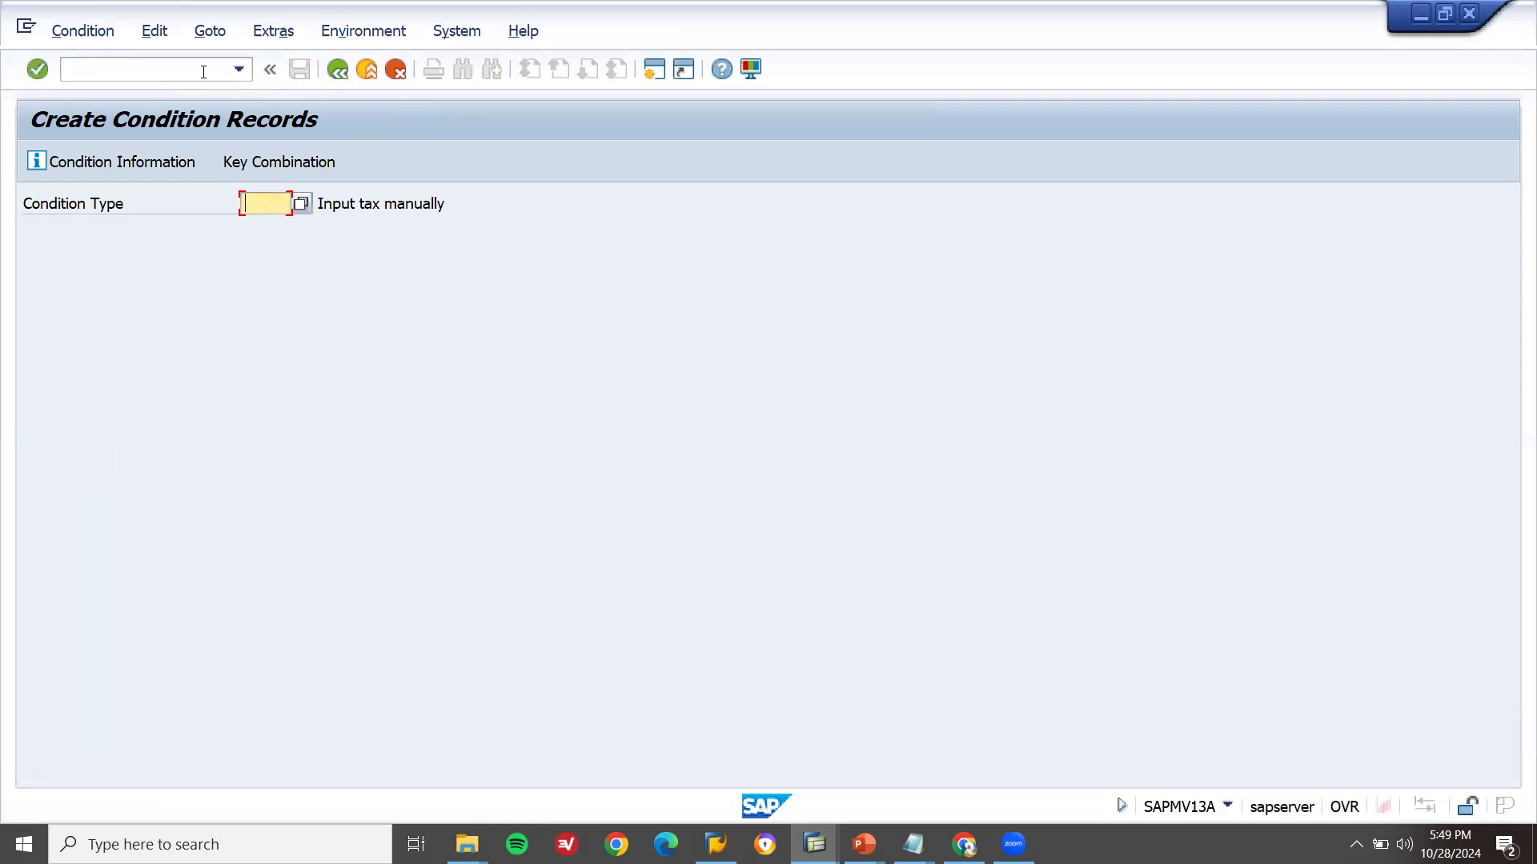
key(Down)
key(Down)
key(Down)
key(Return)
key(Return)
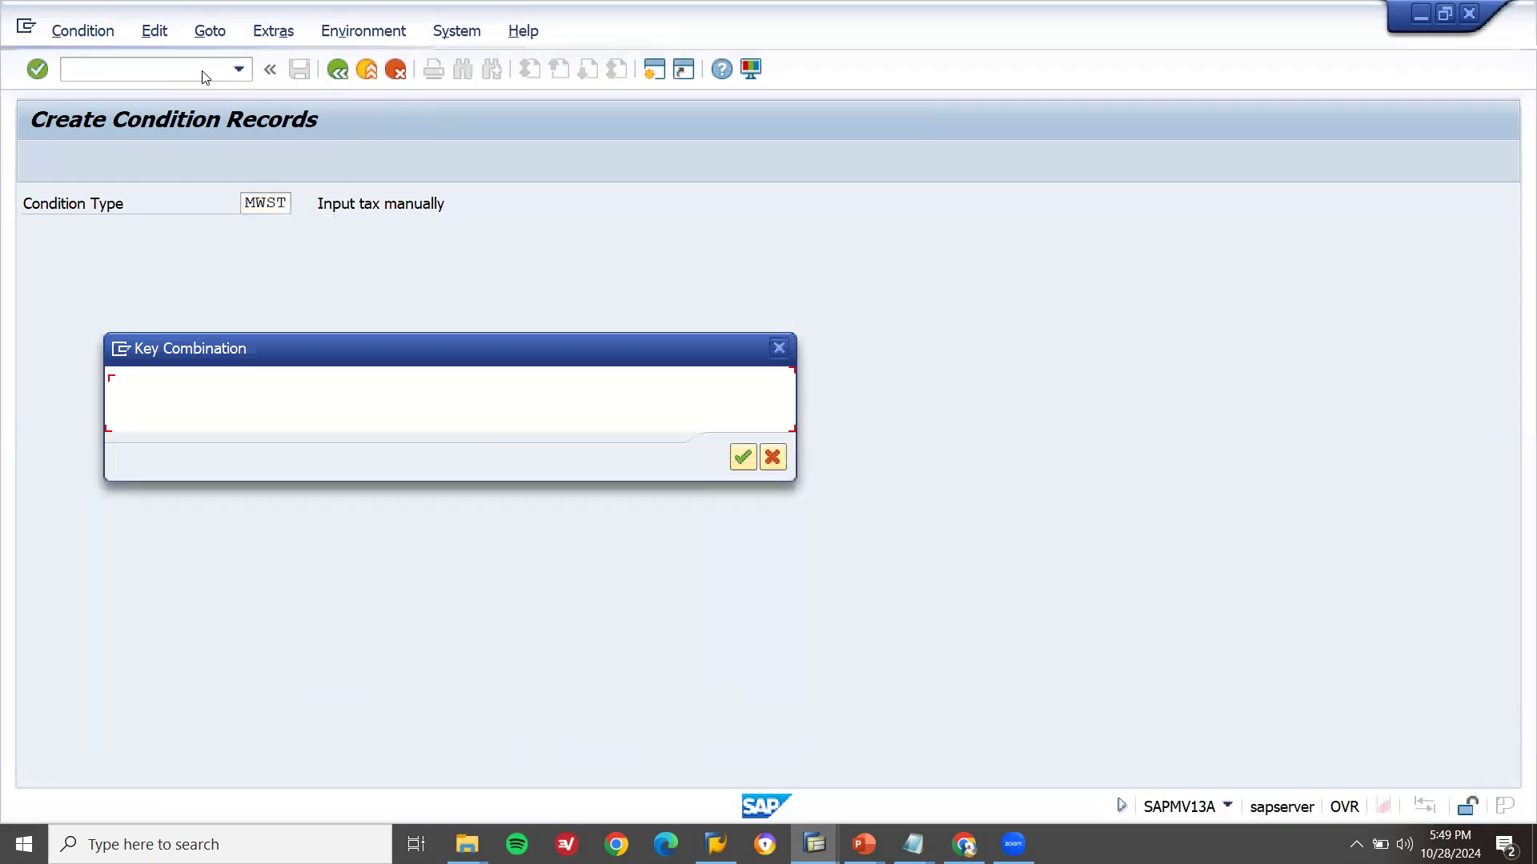
key(Return)
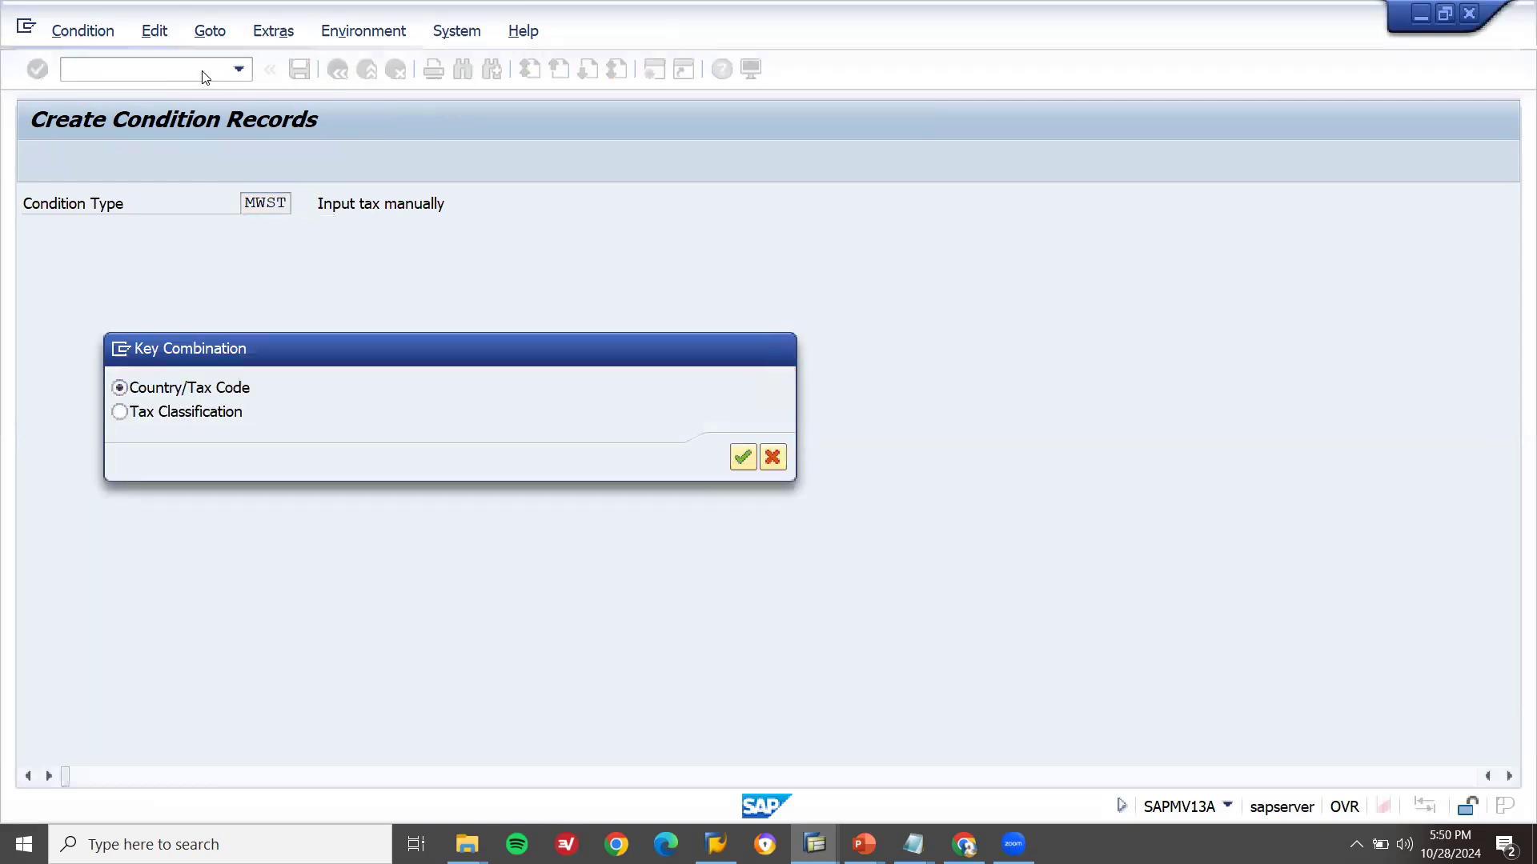
Enter tax code I1 at 5% and save, accepting the overlap warning.
click(62, 322)
text(I)
key(Tab)
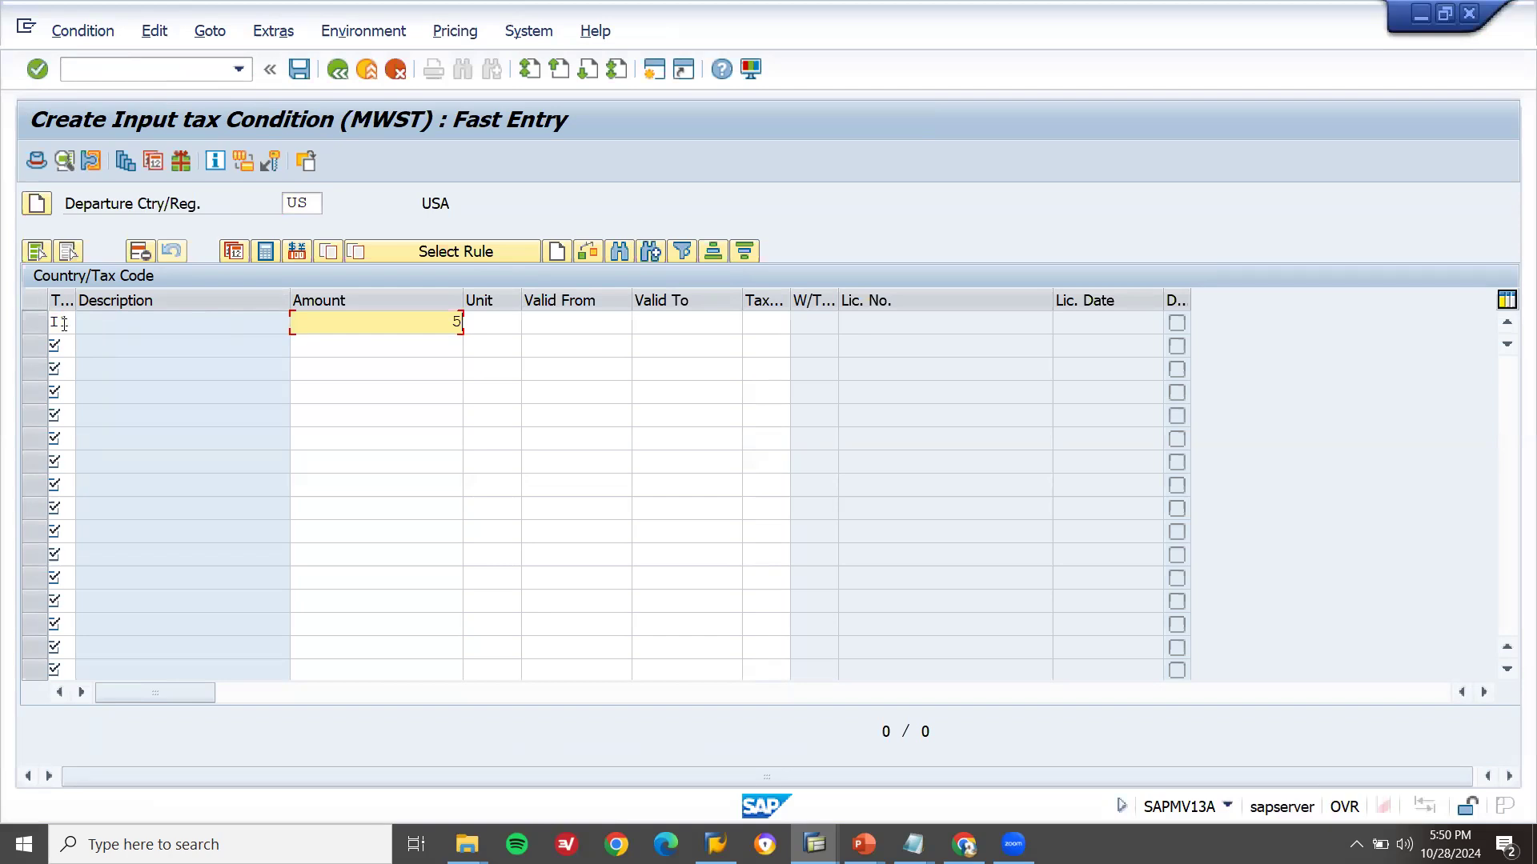
key(Return)
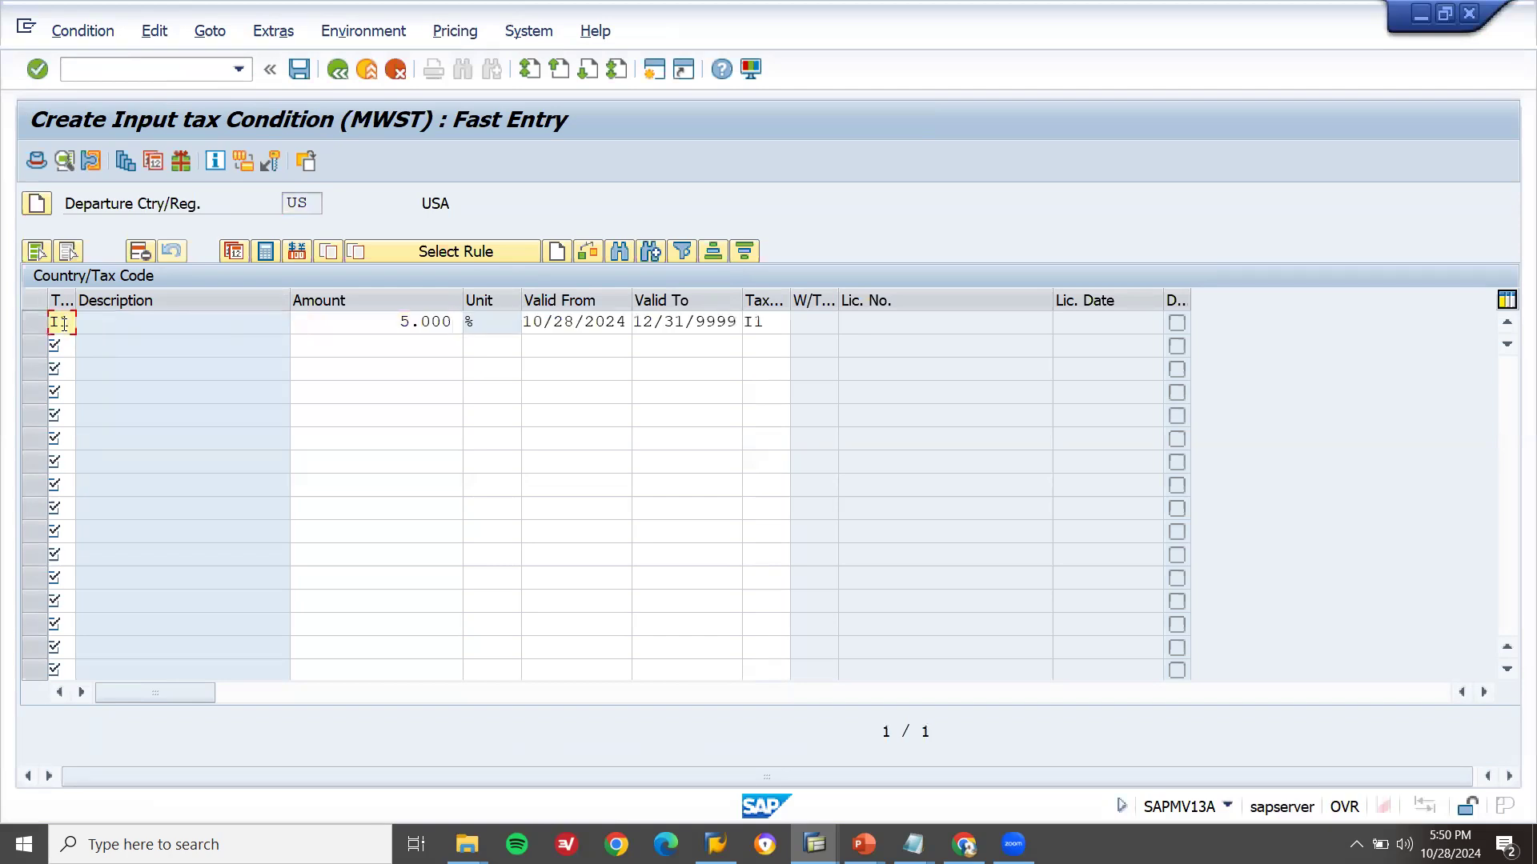
key(ctrl+s)
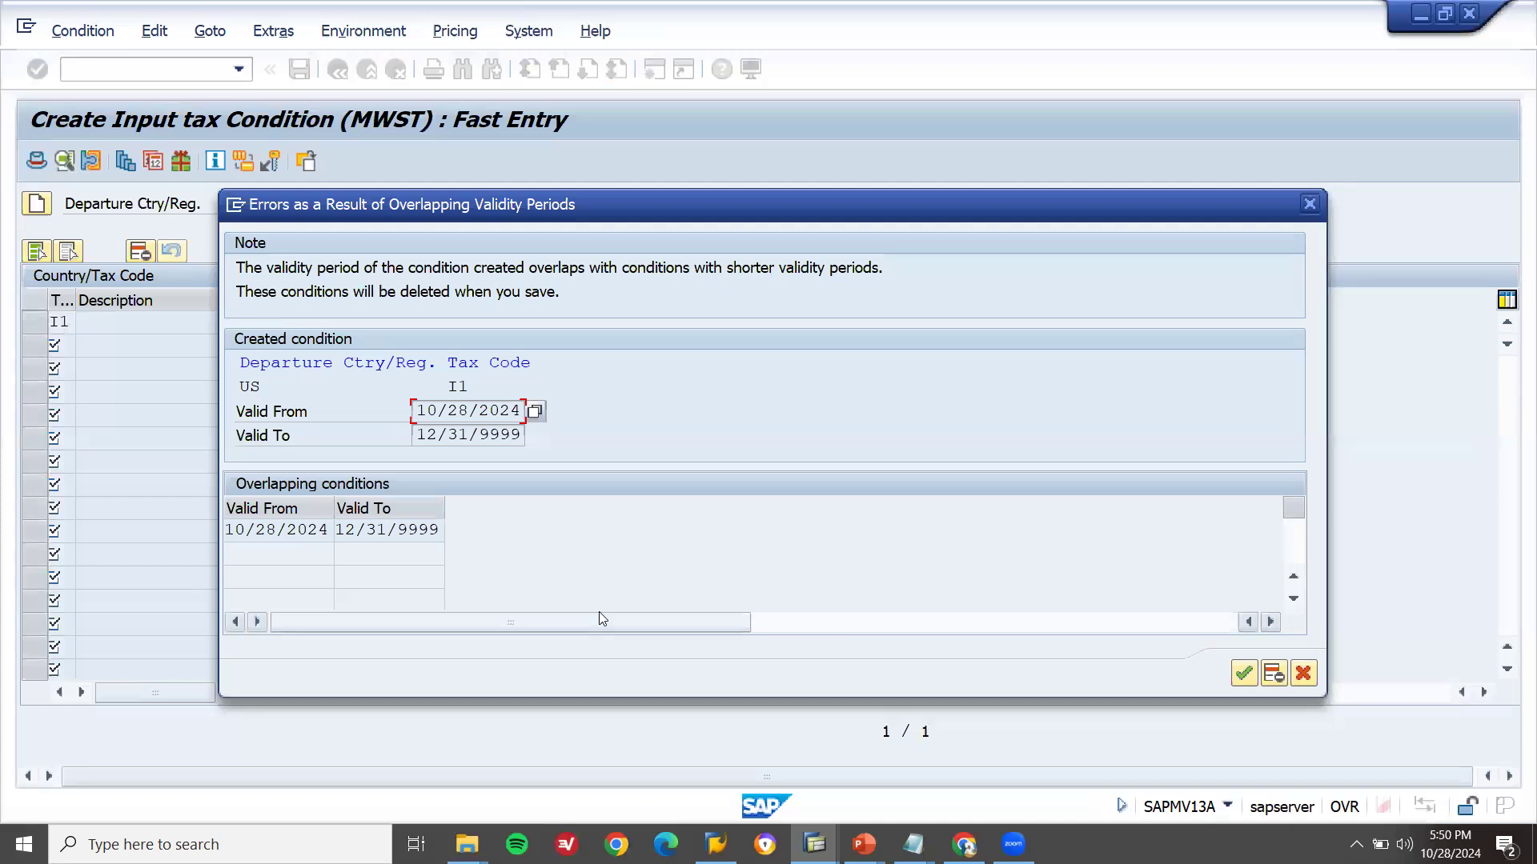
click(1245, 674)
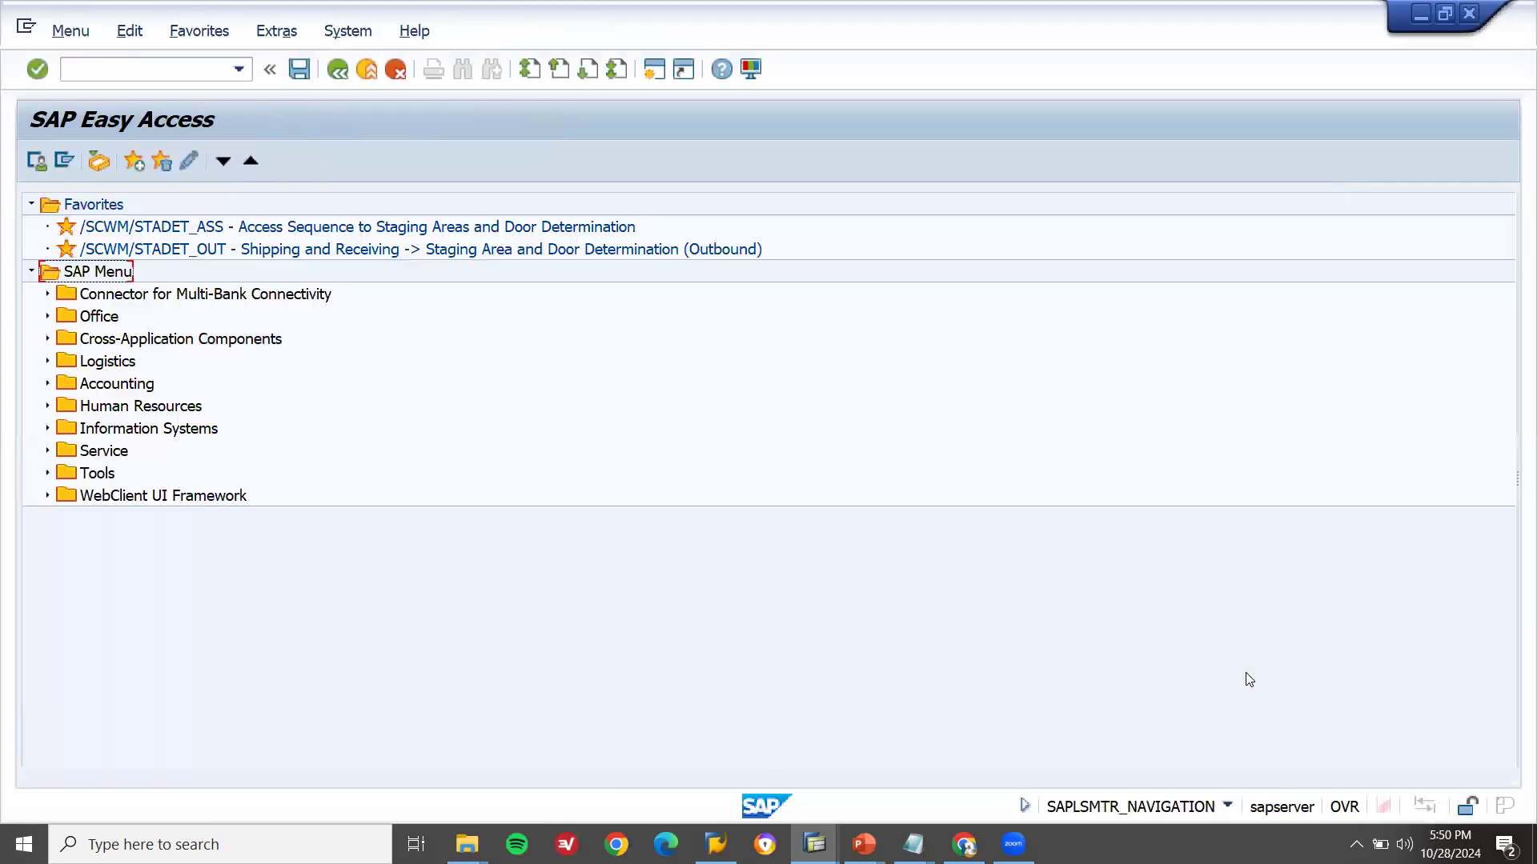
Open FV11 with condition type MWVS and view the US Tax Classification fast entry.
click(204, 63)
text(FV11)
key(Return)
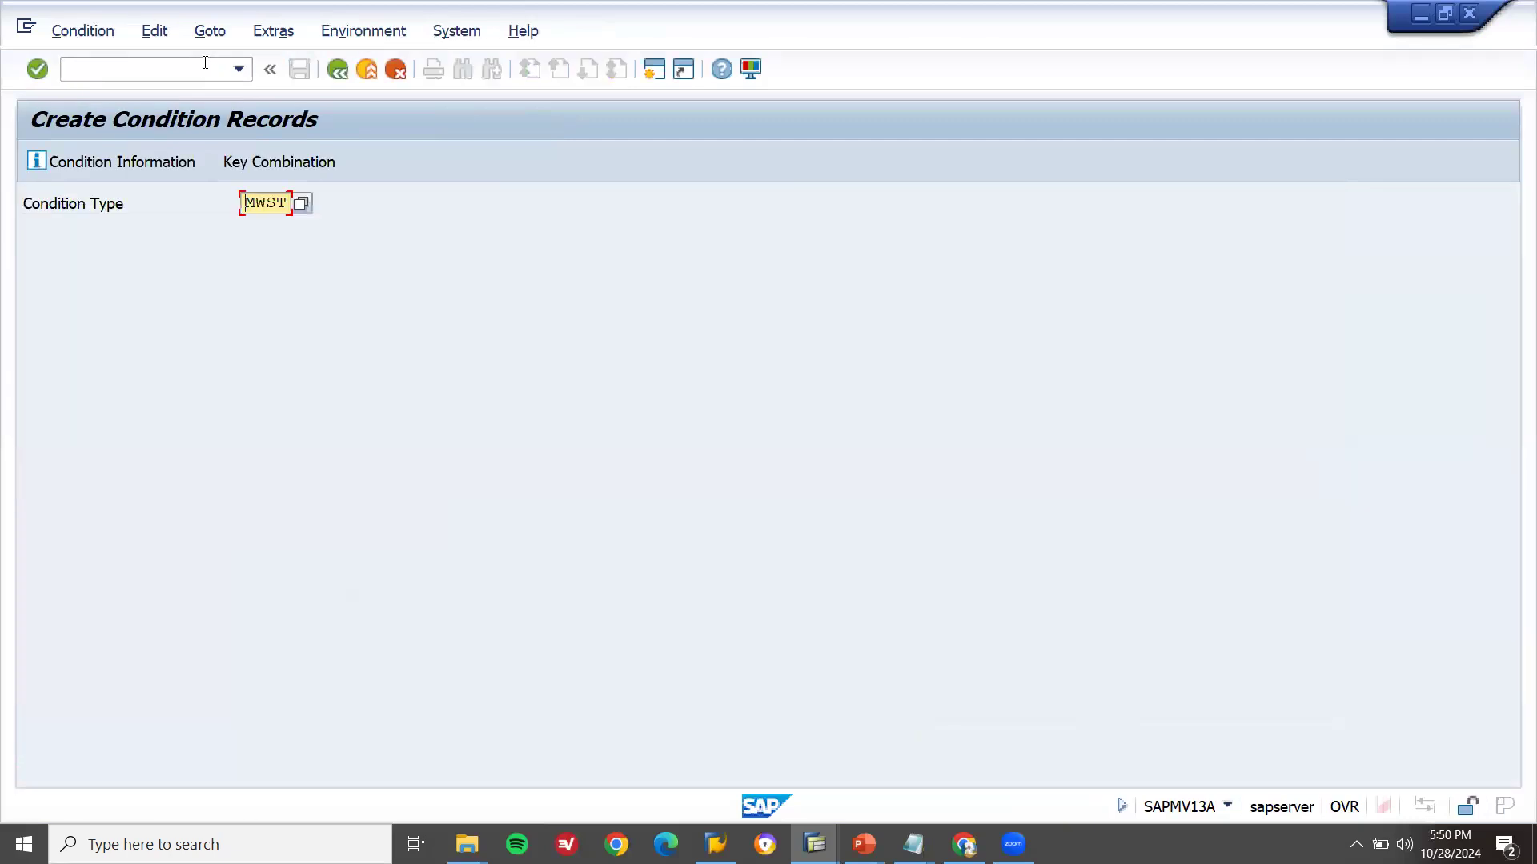
key(Return)
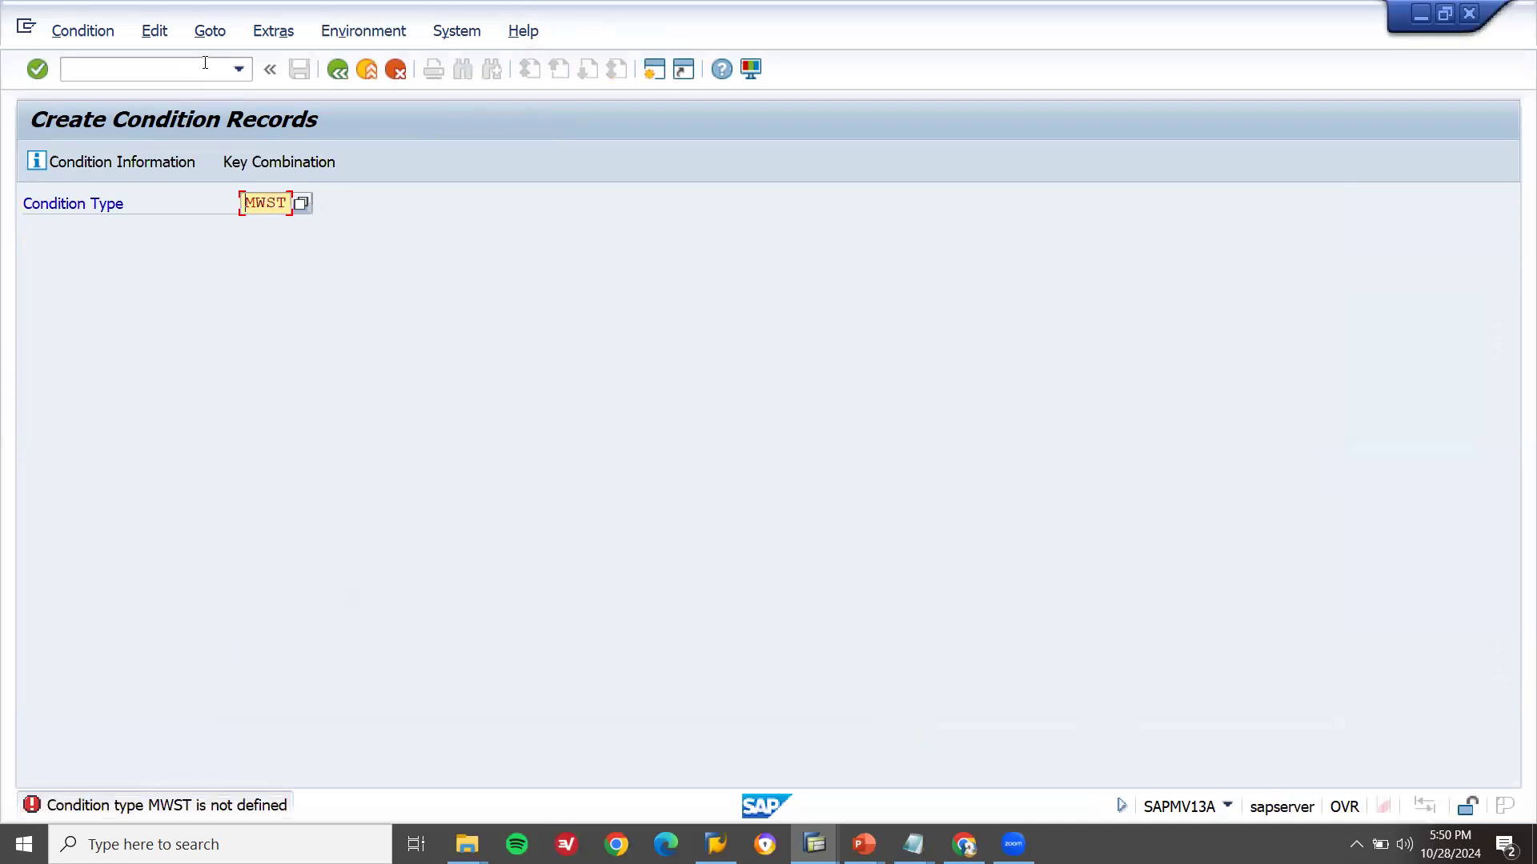
text(MW)
key(Down)
key(Down)
key(Return)
key(Return)
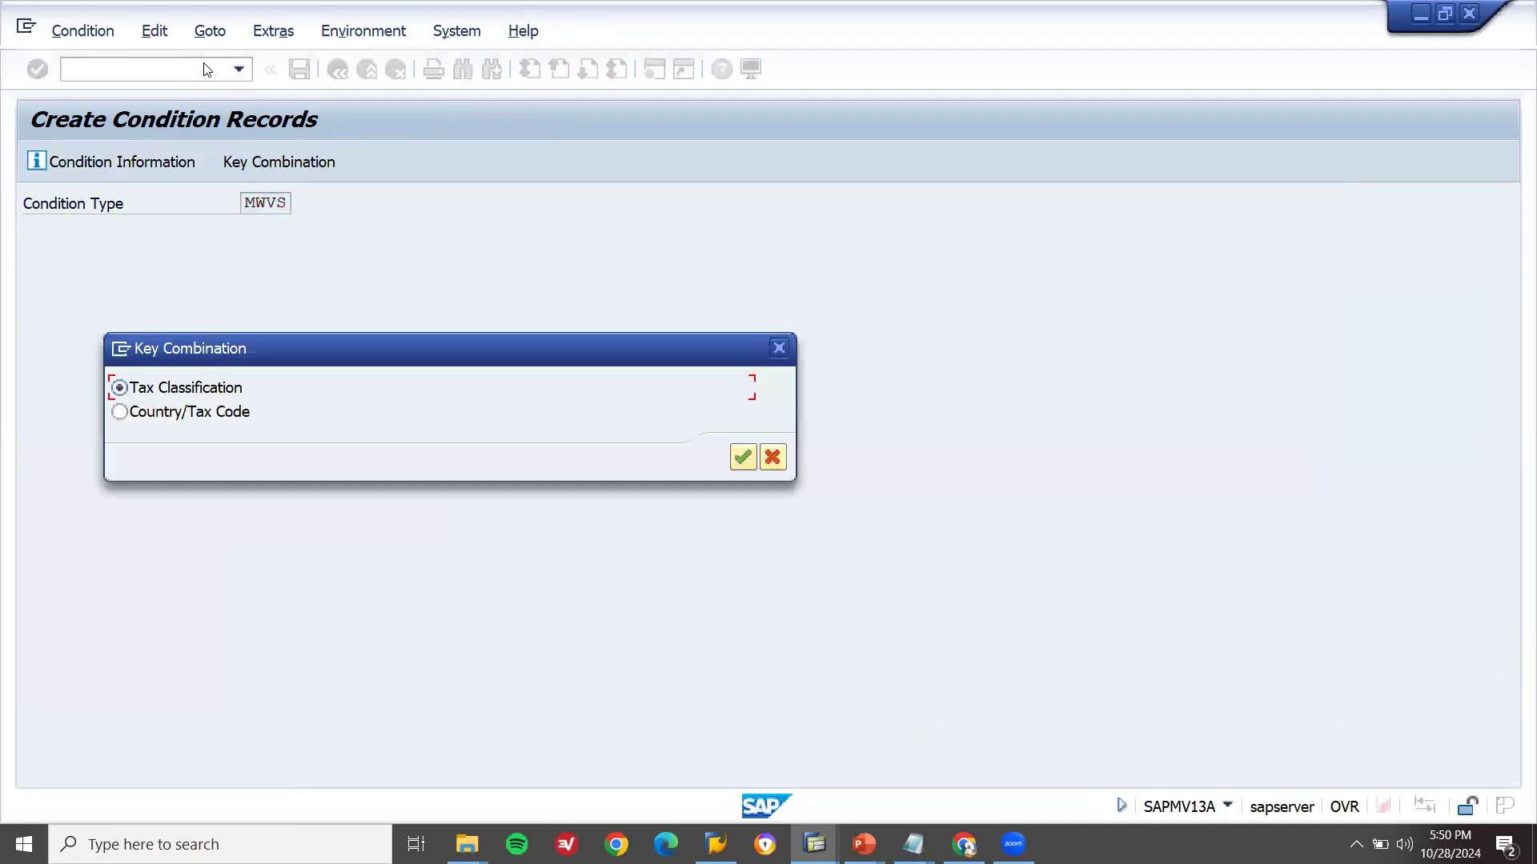
key(Return)
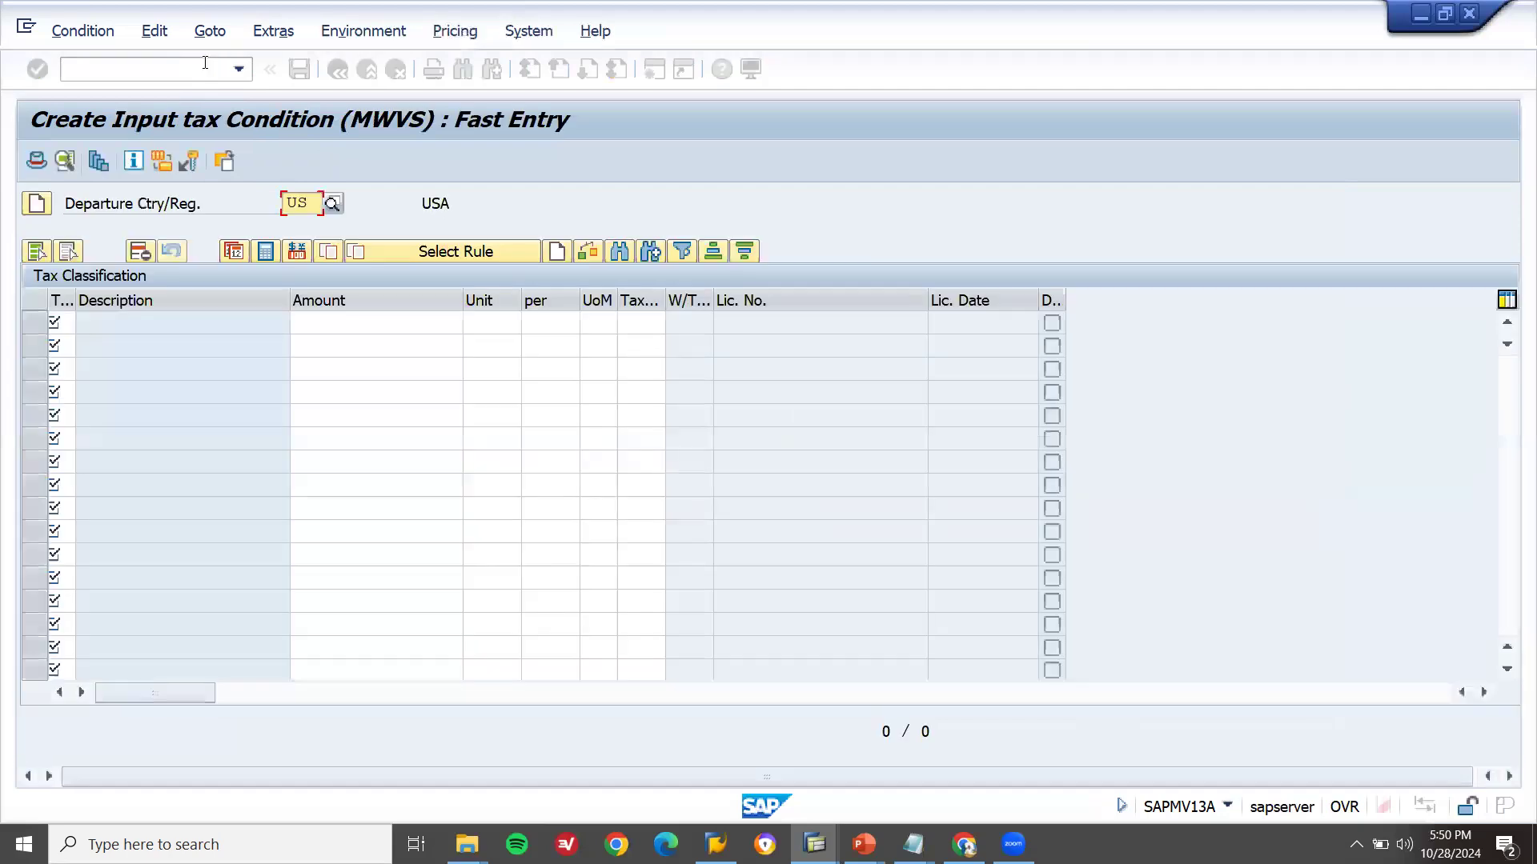
Exit to SAP Easy Access and bring up the Tax Configuration slides in PowerPoint.
key(shift+F3)
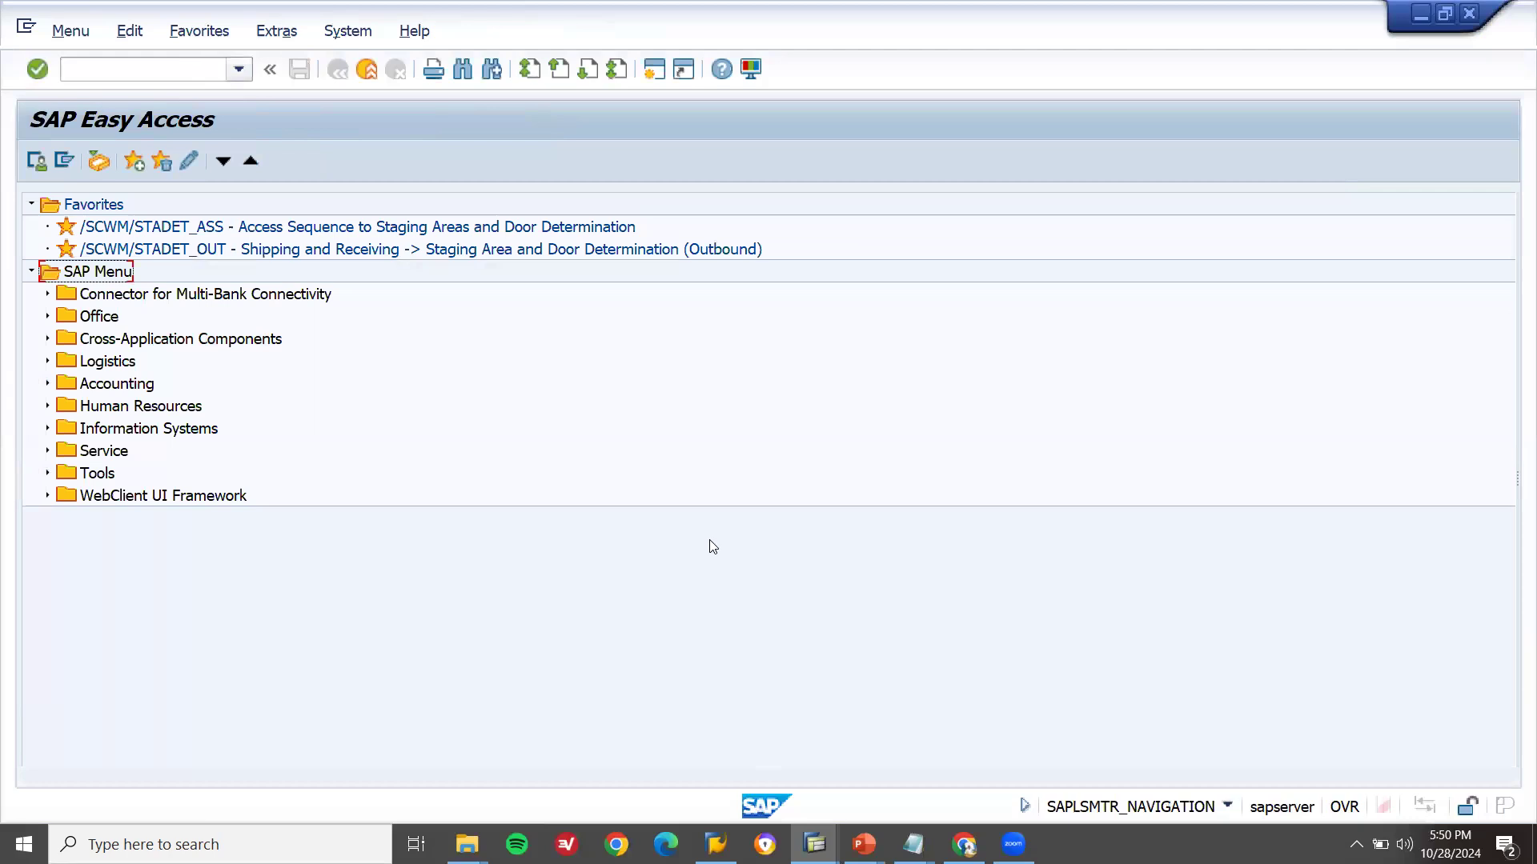
mouse_move(864, 845)
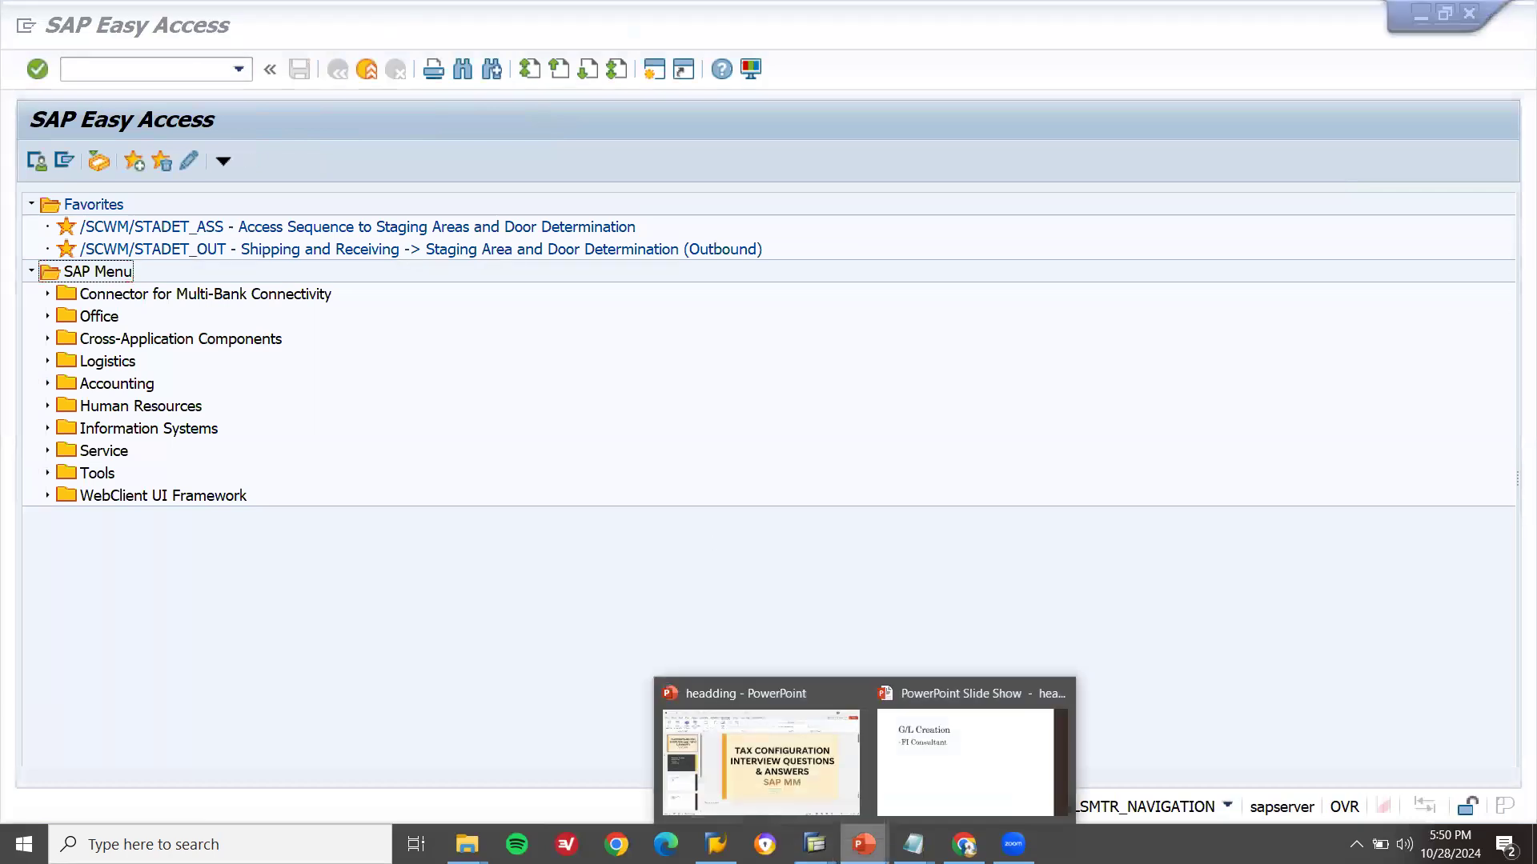
click(810, 777)
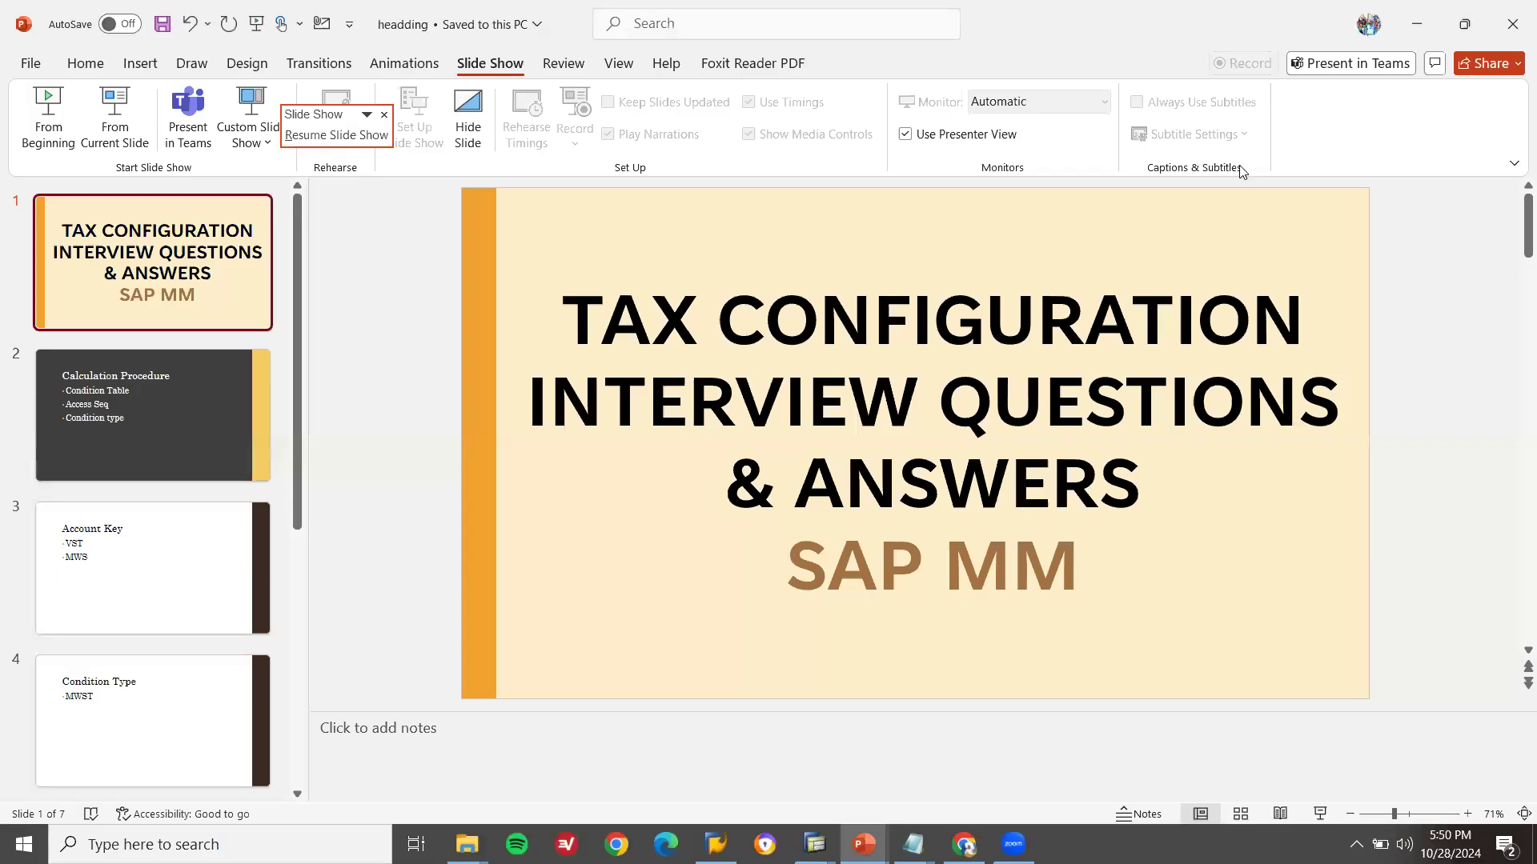